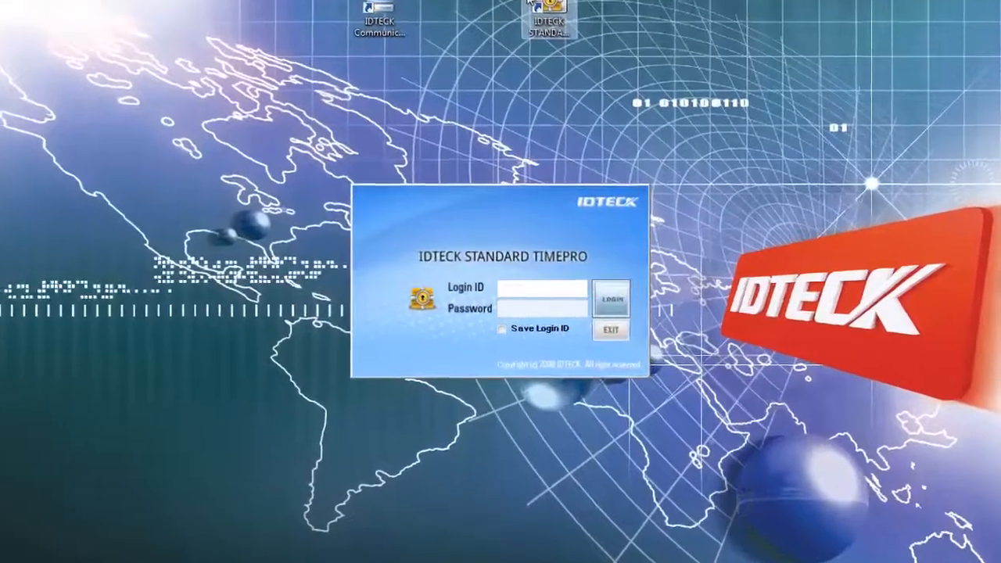
Step: Log in to TimePro with the administrator login ID and password
text(admin)
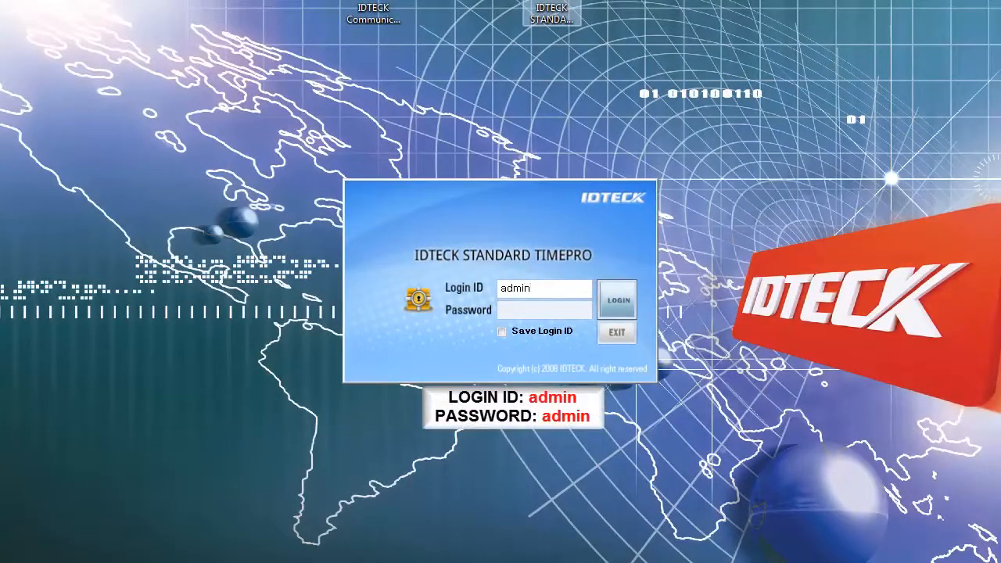
key(Tab)
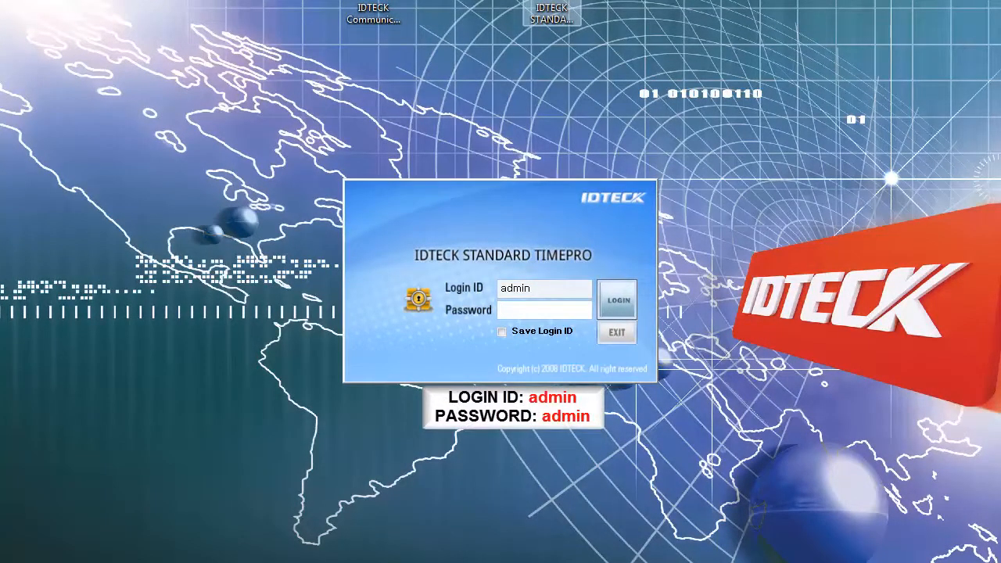
text(admin)
key(Return)
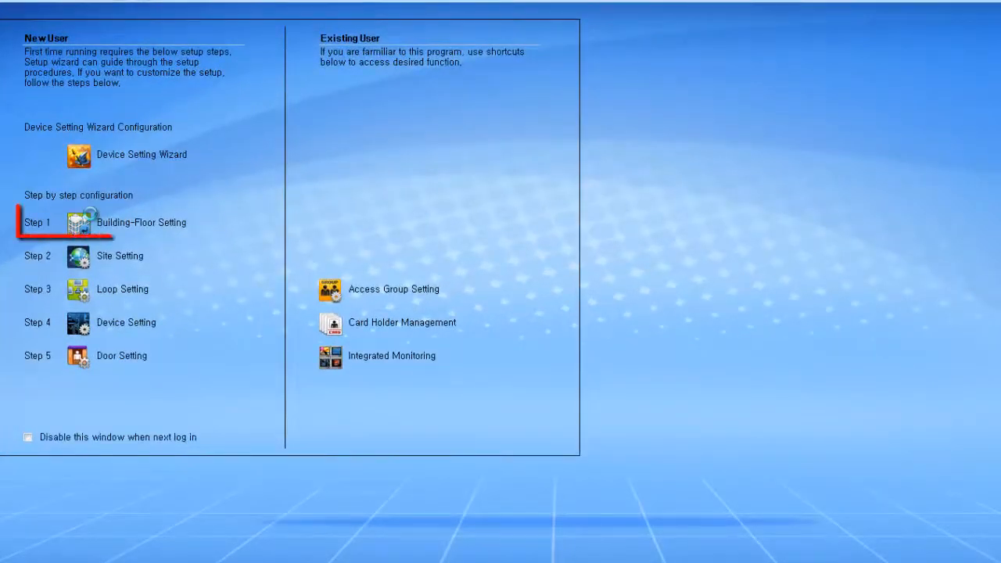
Step: Save building IDTECK with floor 1F in Building-Floor Setting, then close the window
click(91, 221)
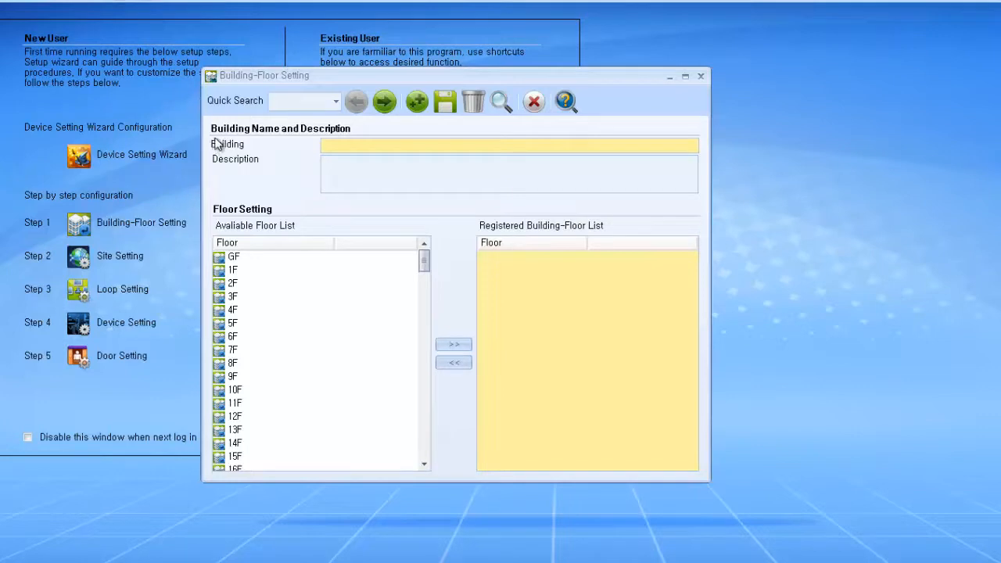
click(375, 105)
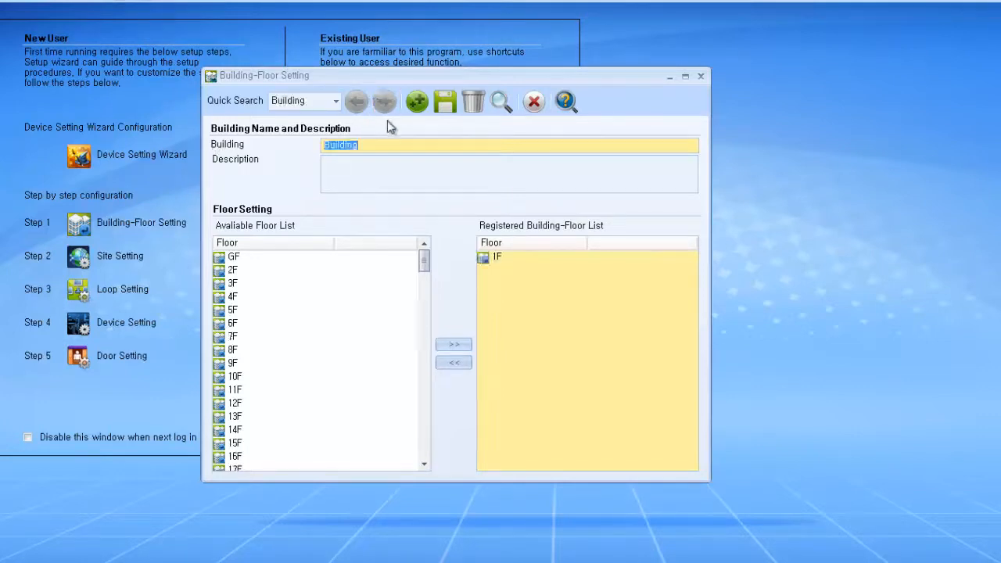
text(IDTECK)
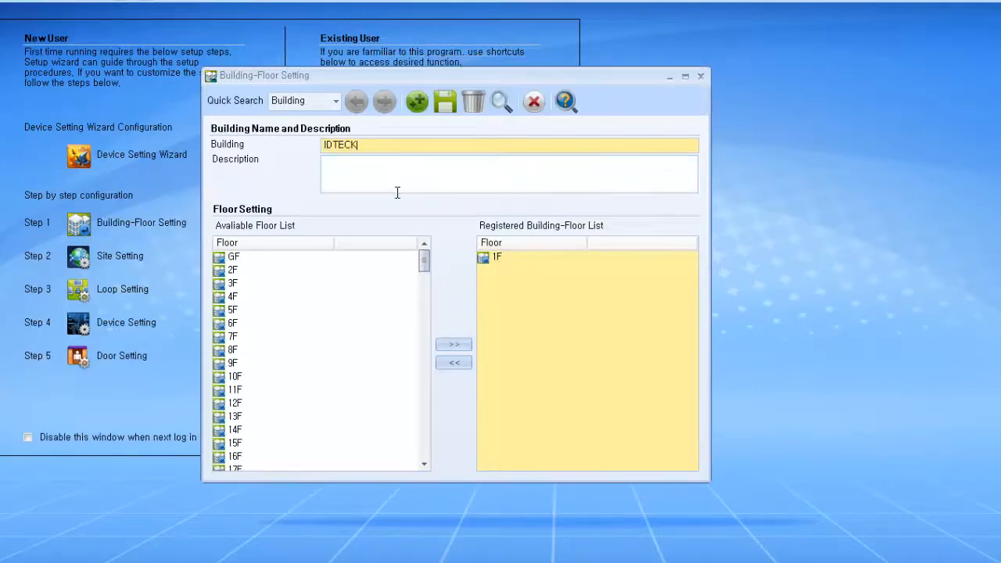
click(440, 107)
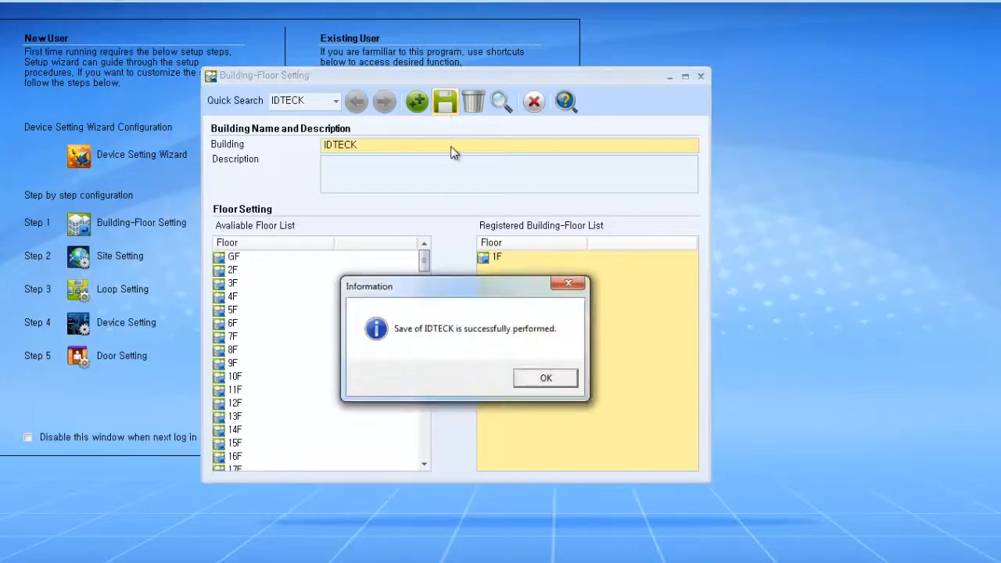
click(546, 378)
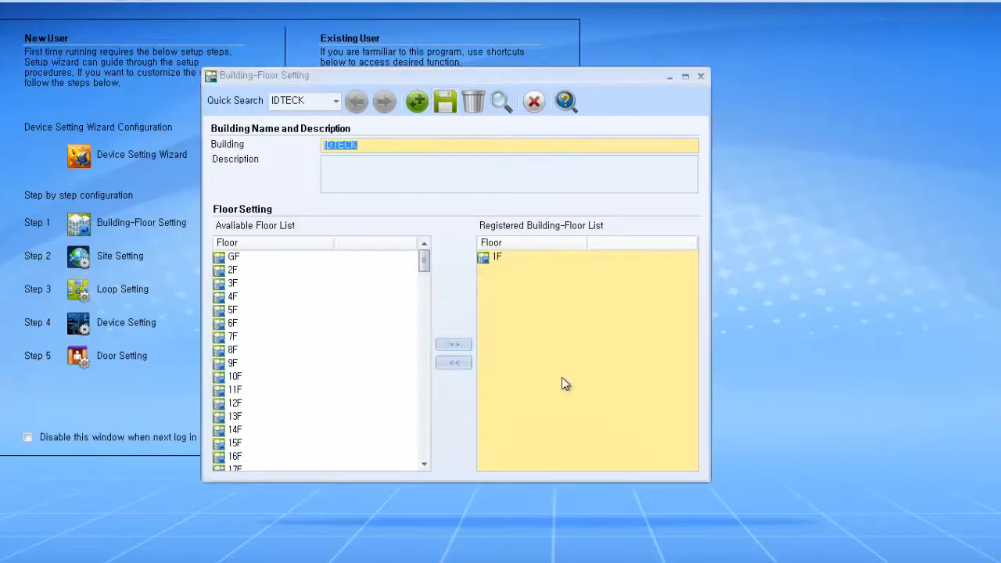
click(541, 107)
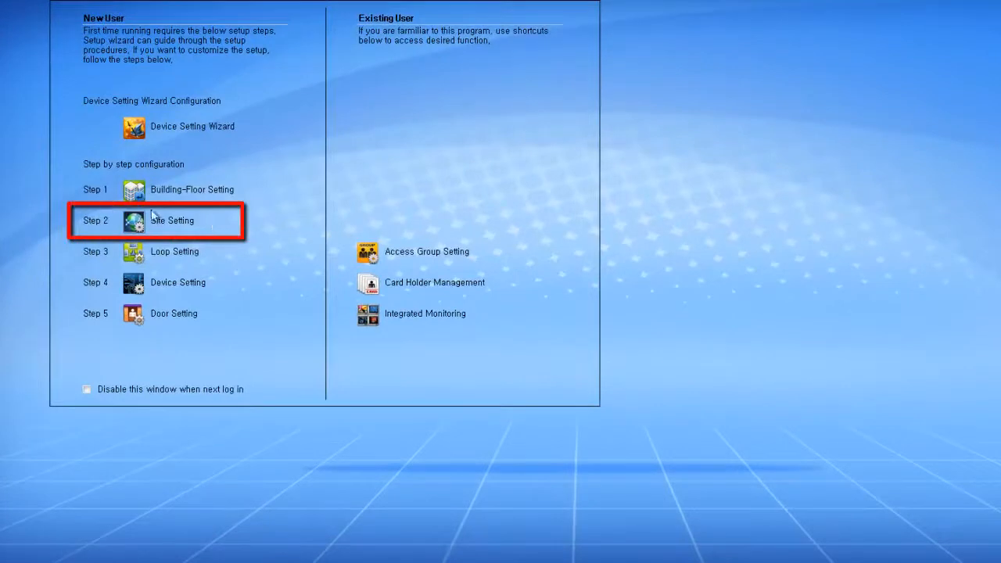
Step: Rename the default site to IDTECK and enter communication server IP 192.168.1.10
click(129, 229)
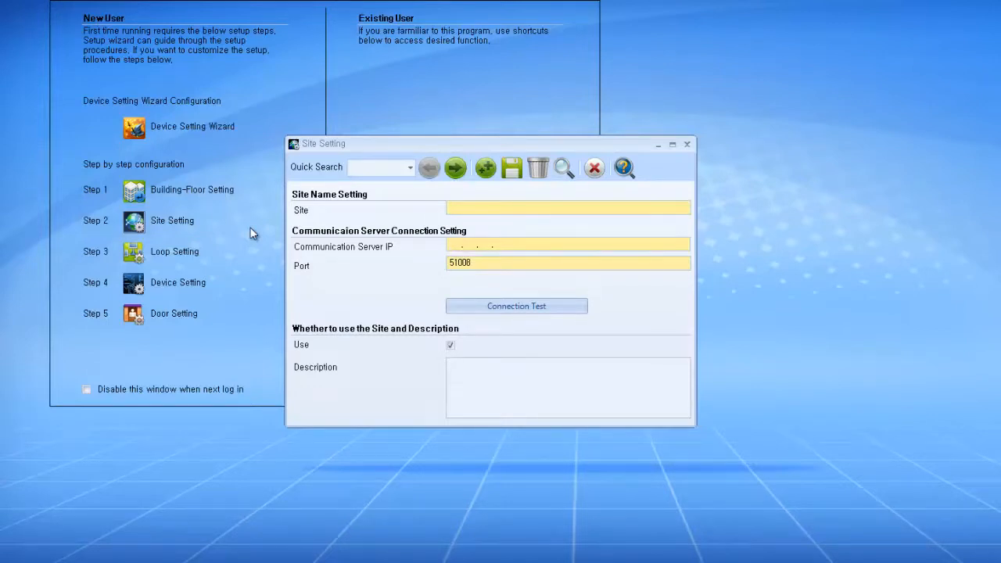
click(458, 165)
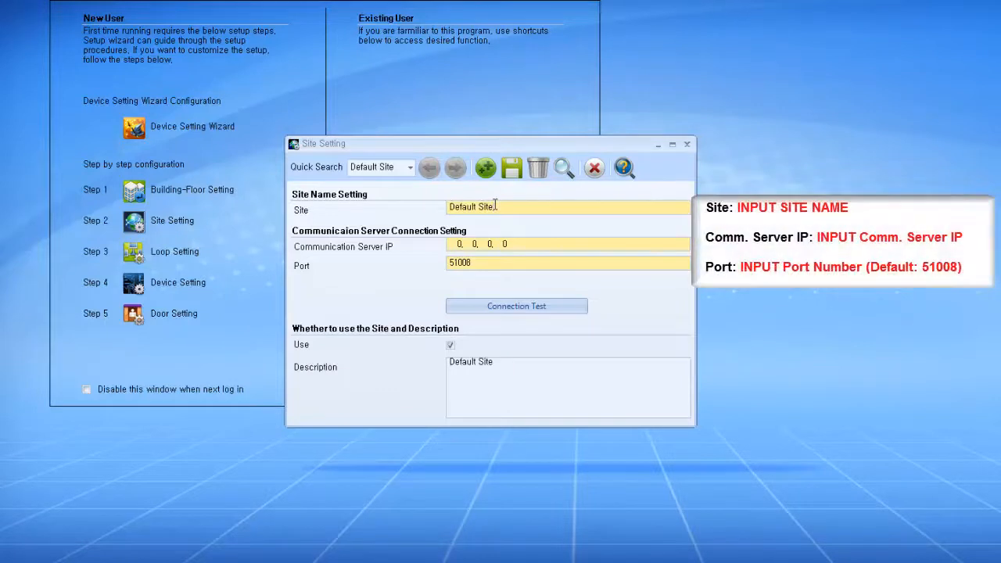
drag(495, 205, 441, 213)
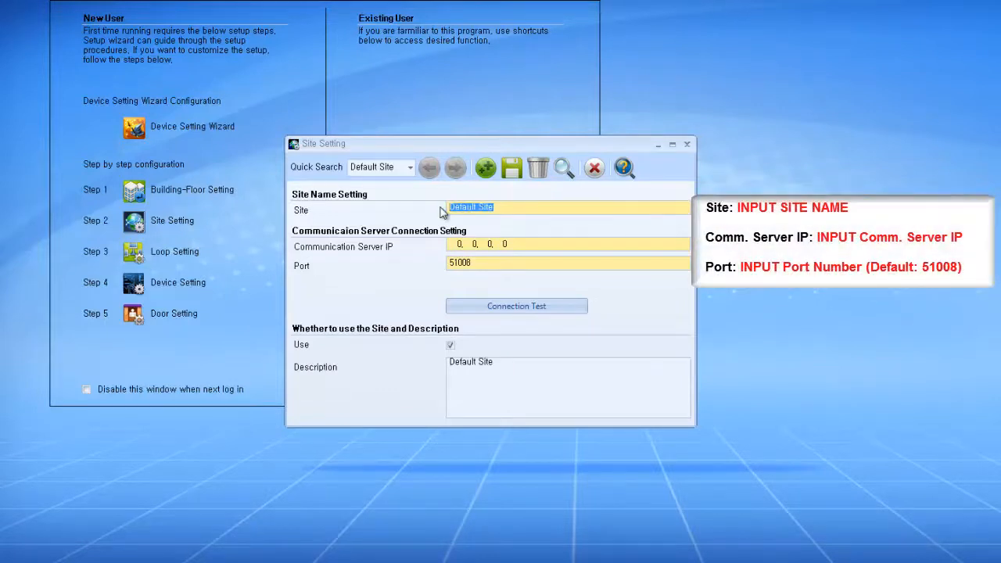
text(IDTECK)
key(Tab)
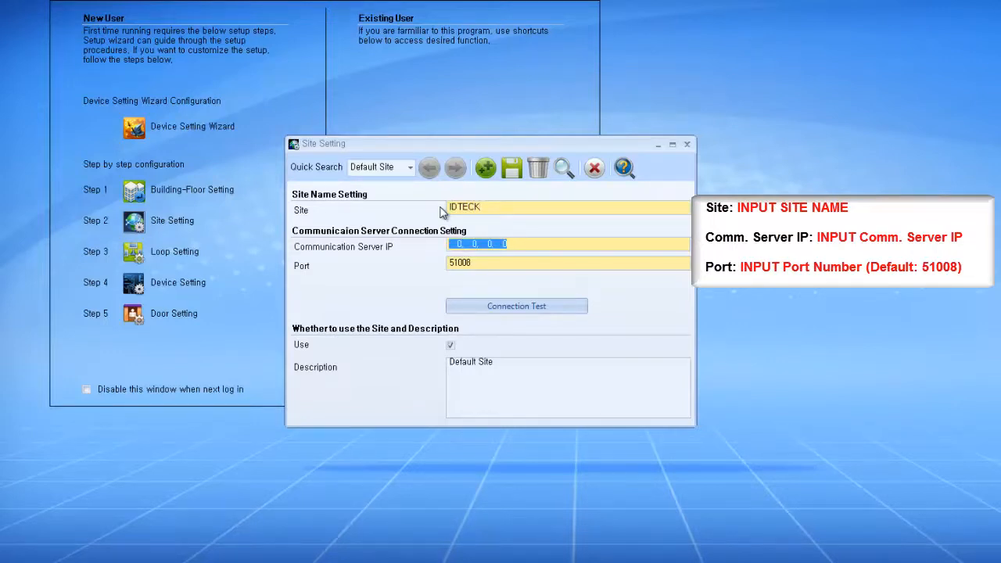
text(192.)
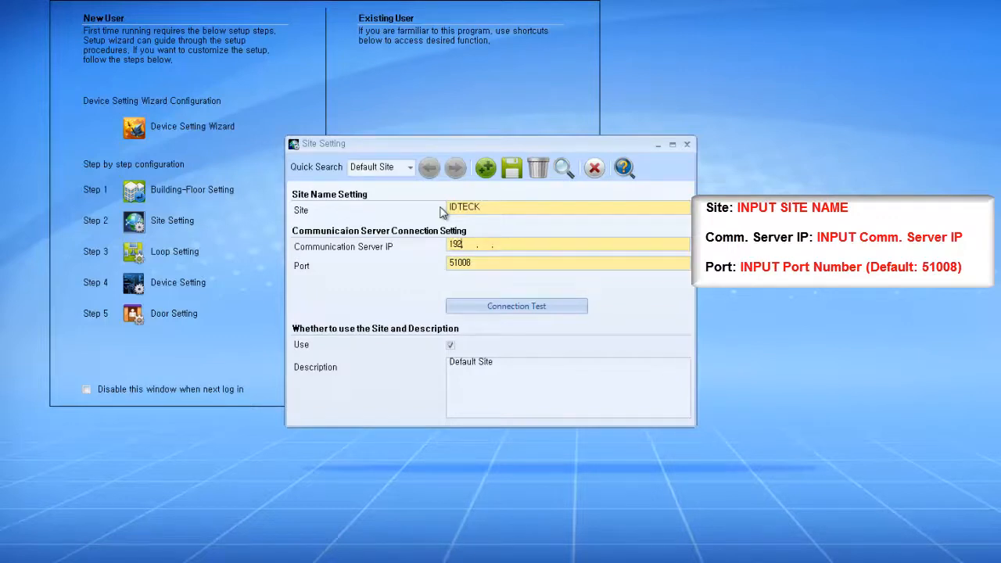
text(168.  1. 10)
Step: Confirm the server connection test succeeds, save the IDTECK site, and close Site Setting
click(469, 310)
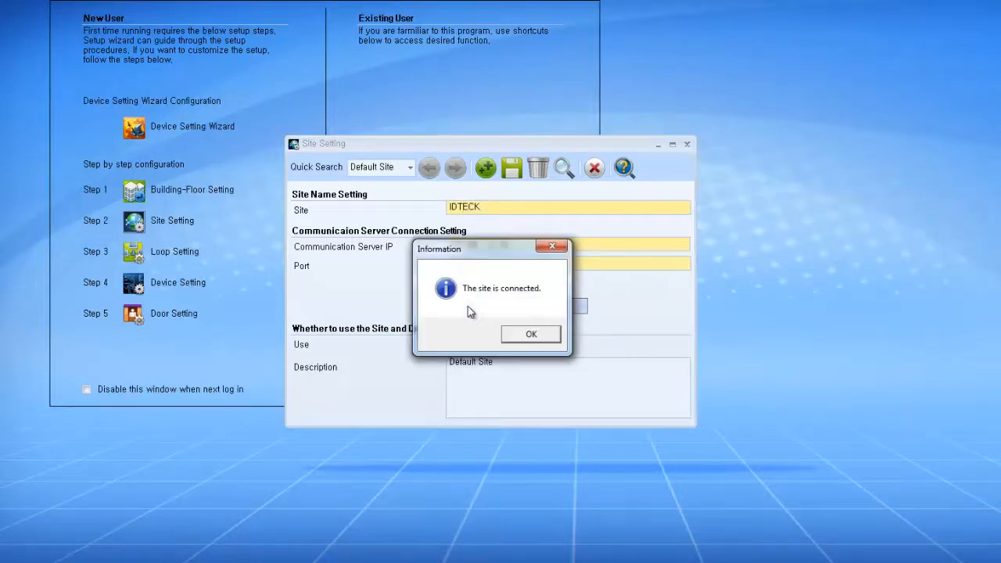
click(529, 336)
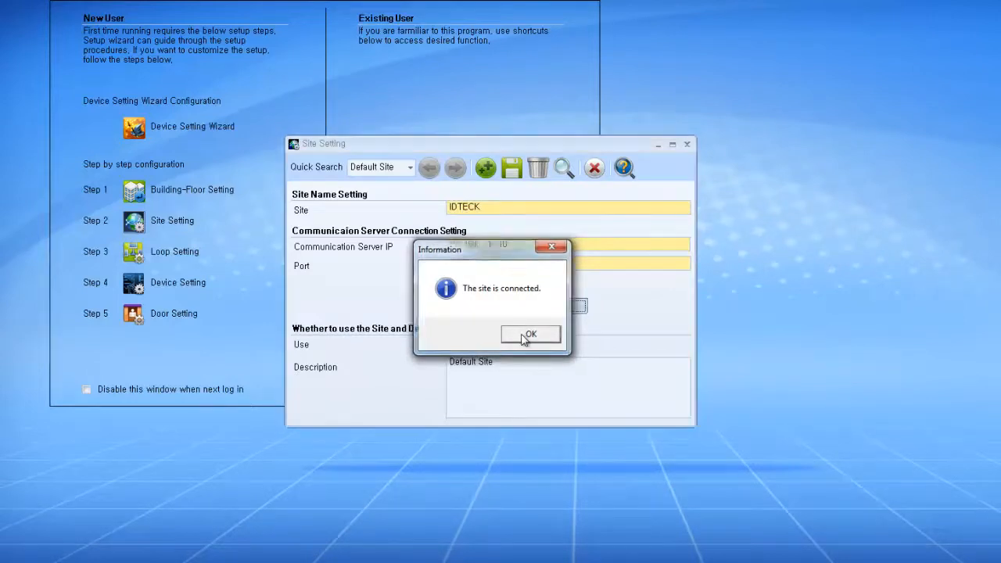
click(512, 180)
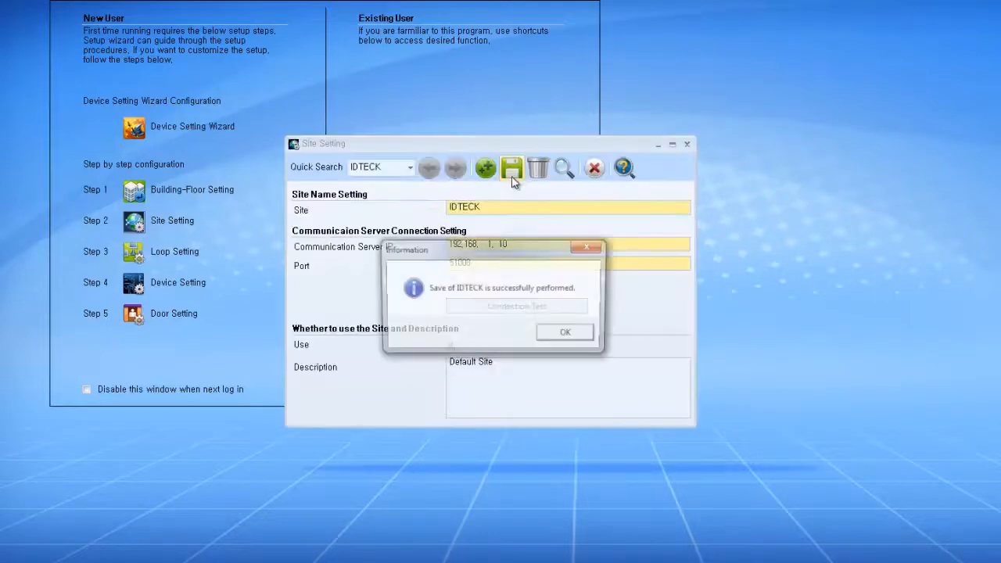
click(573, 335)
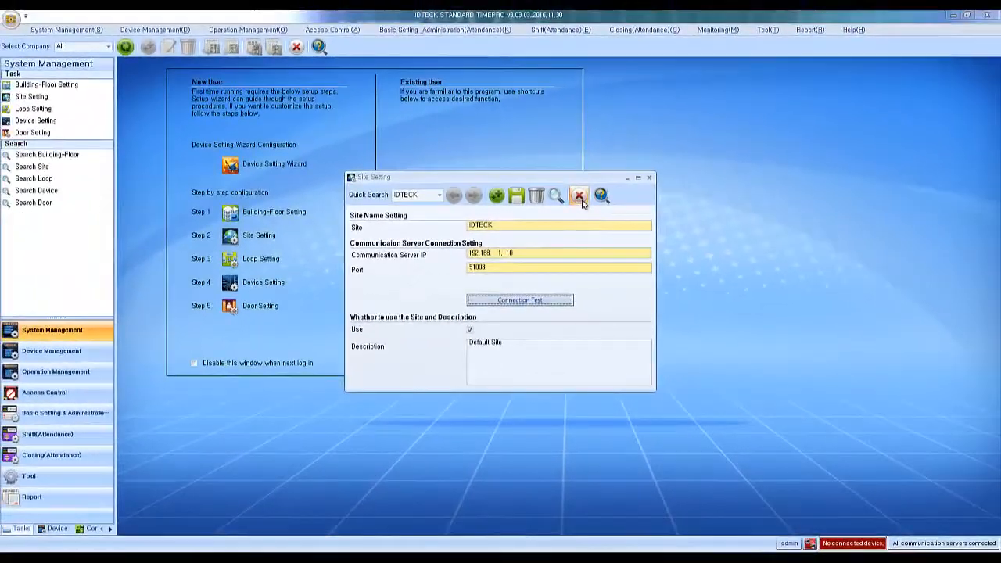
click(579, 196)
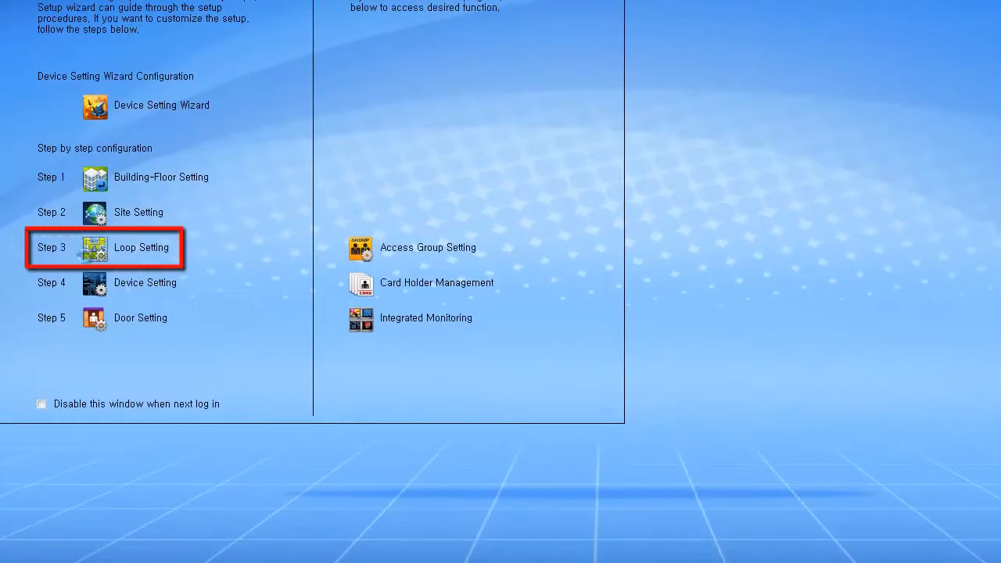
Step: Create loop 'IDTECK T&A' under site IDTECK using Network Communication, enabled for use
click(84, 252)
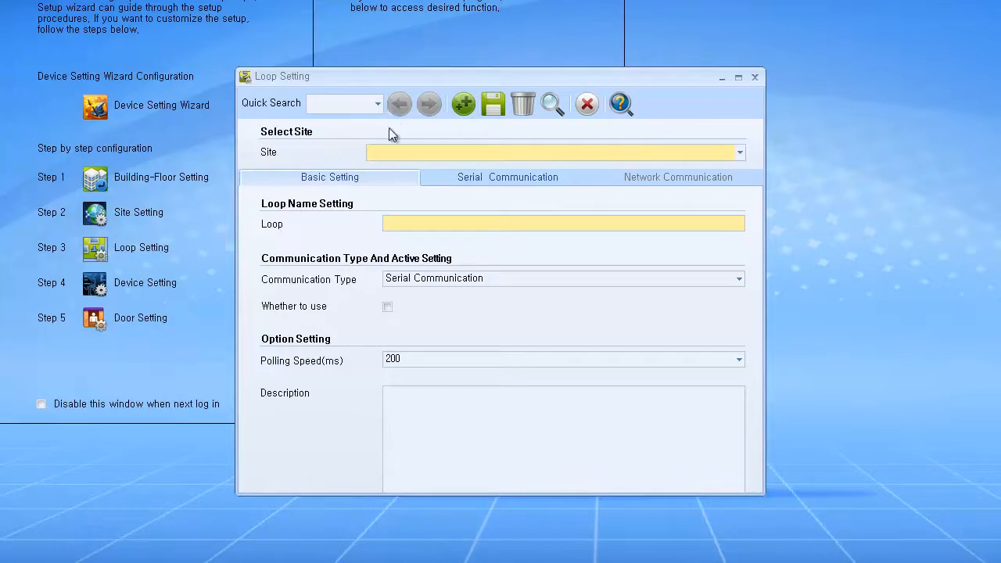
click(387, 150)
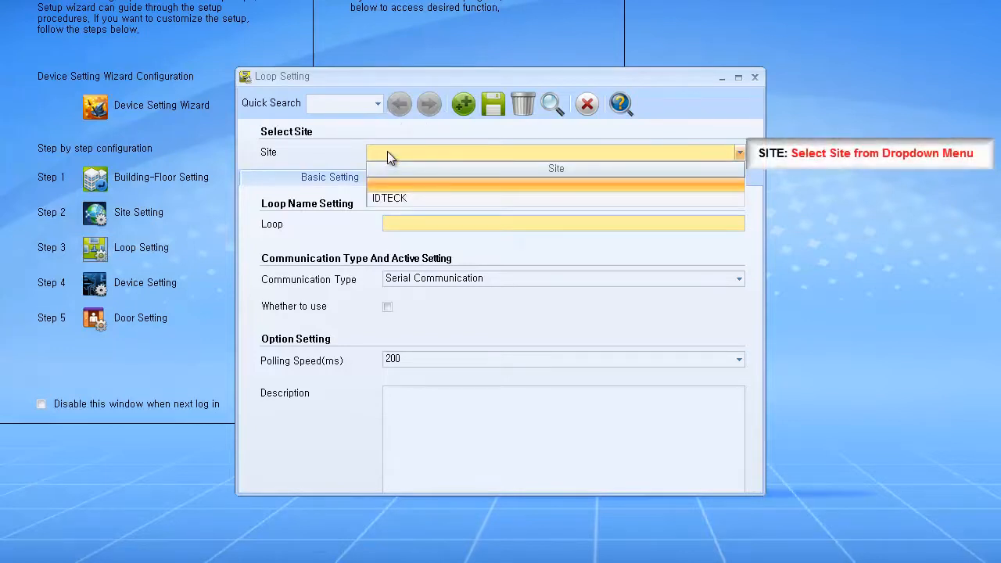
click(385, 198)
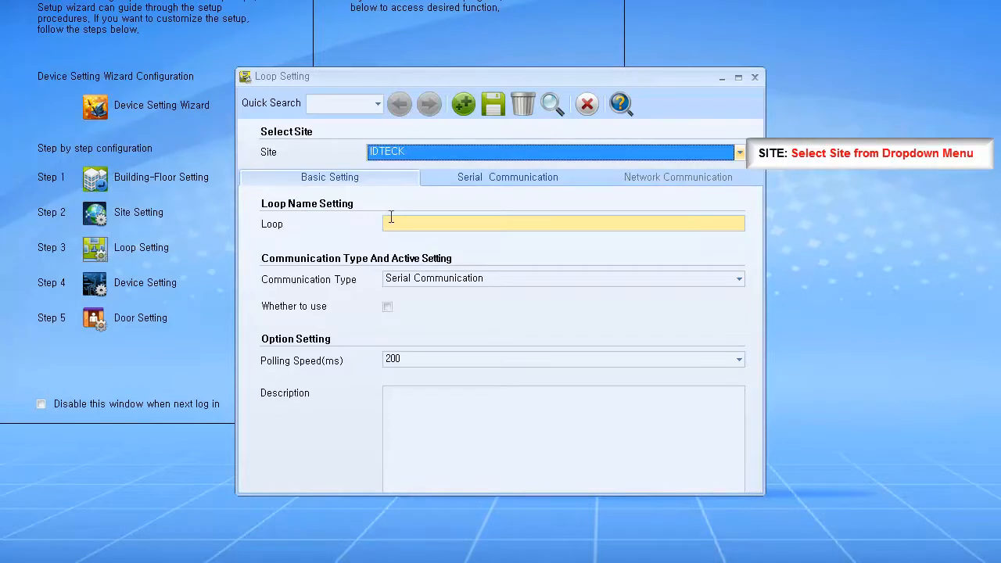
click(392, 222)
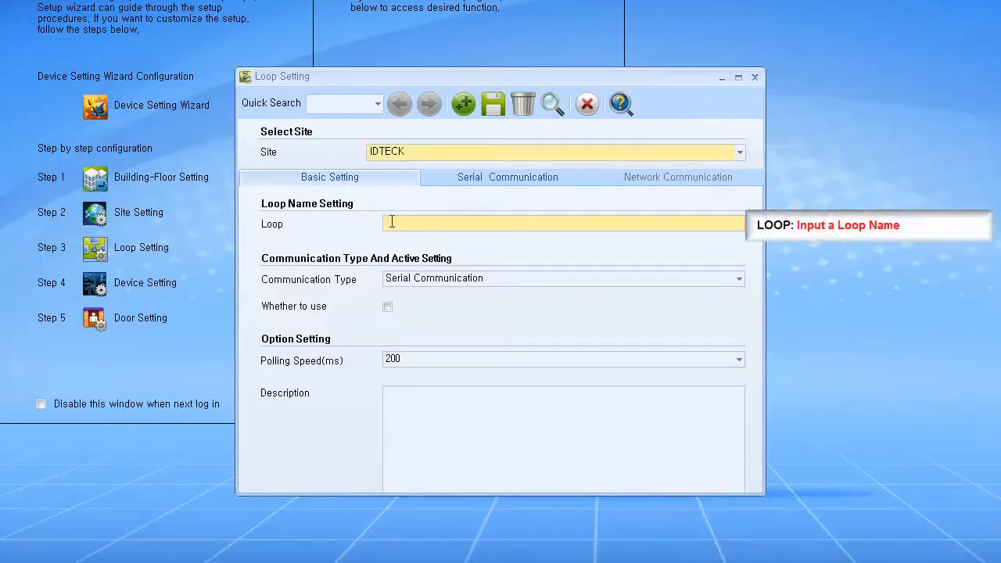
text(IDTECK T&A)
click(414, 281)
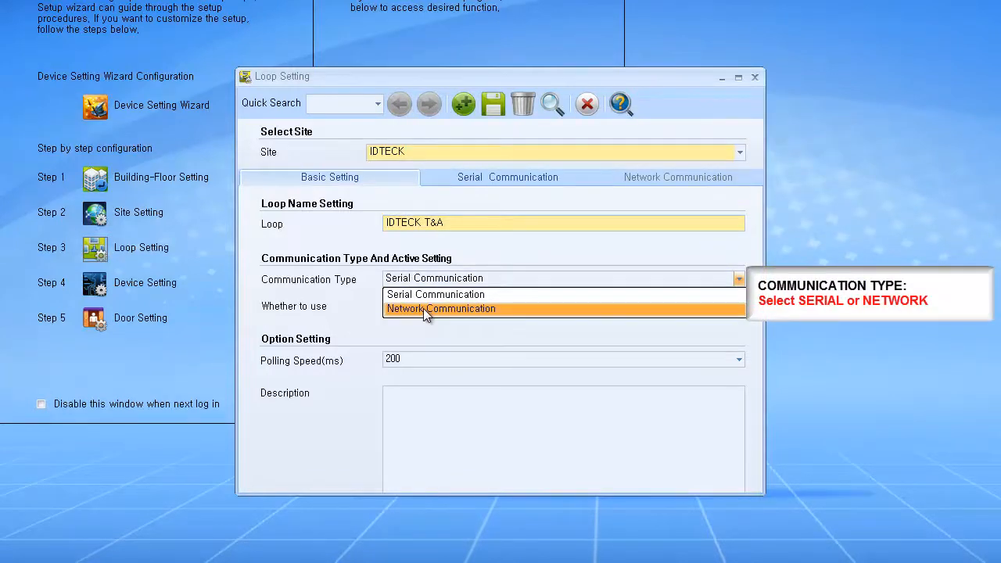
click(423, 308)
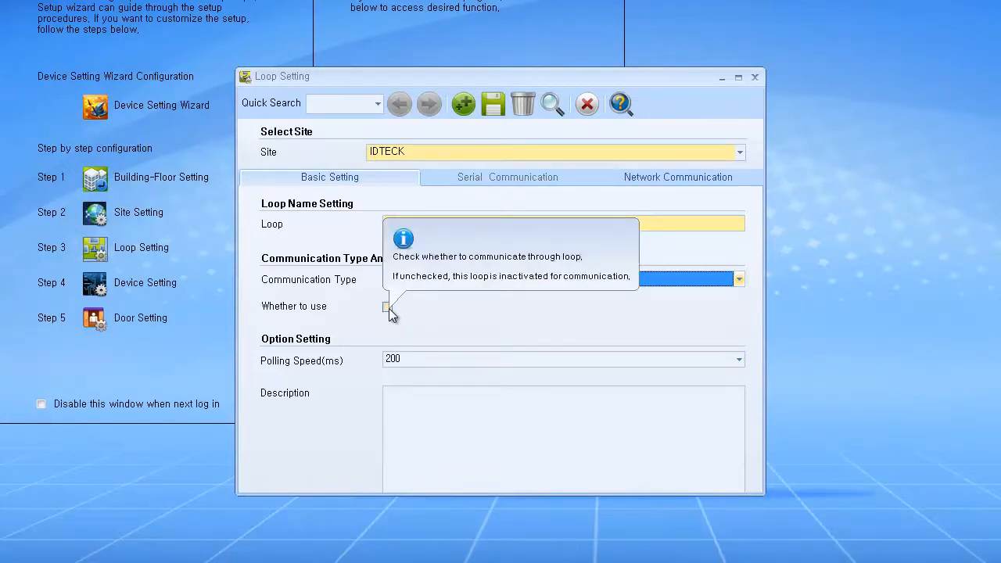
click(388, 307)
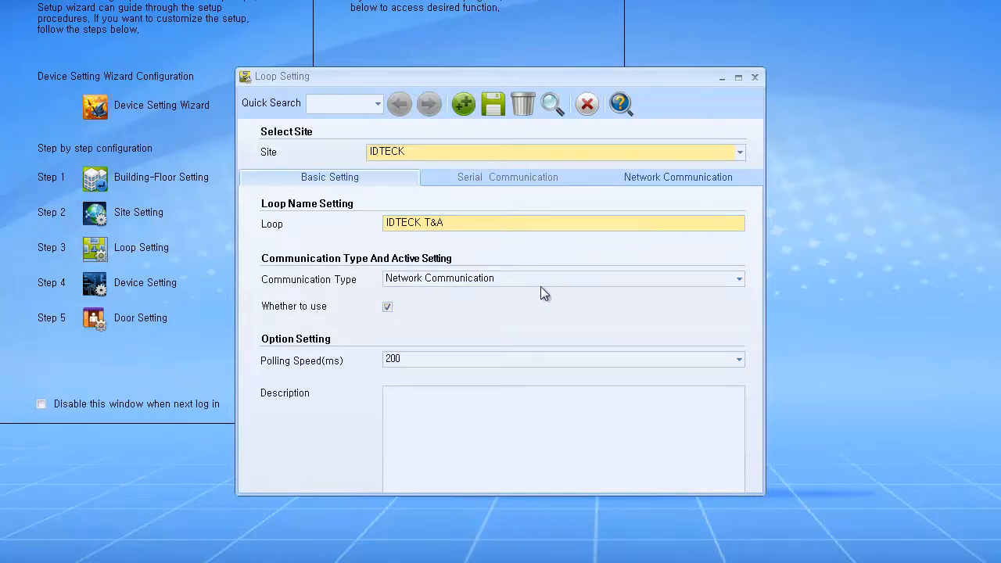
Step: Auto-search the network and register the found loop at 192.168.1.20
click(662, 182)
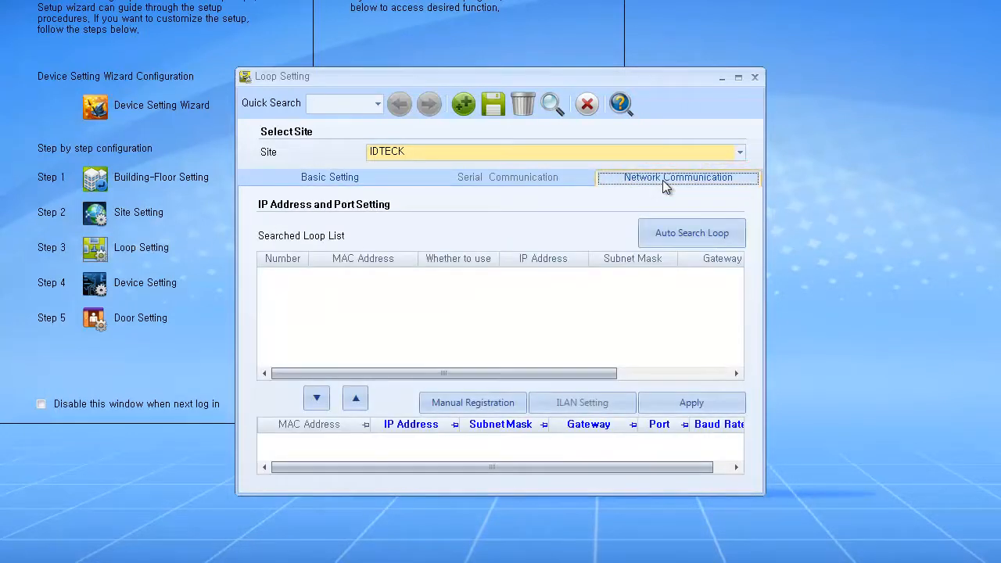
click(647, 228)
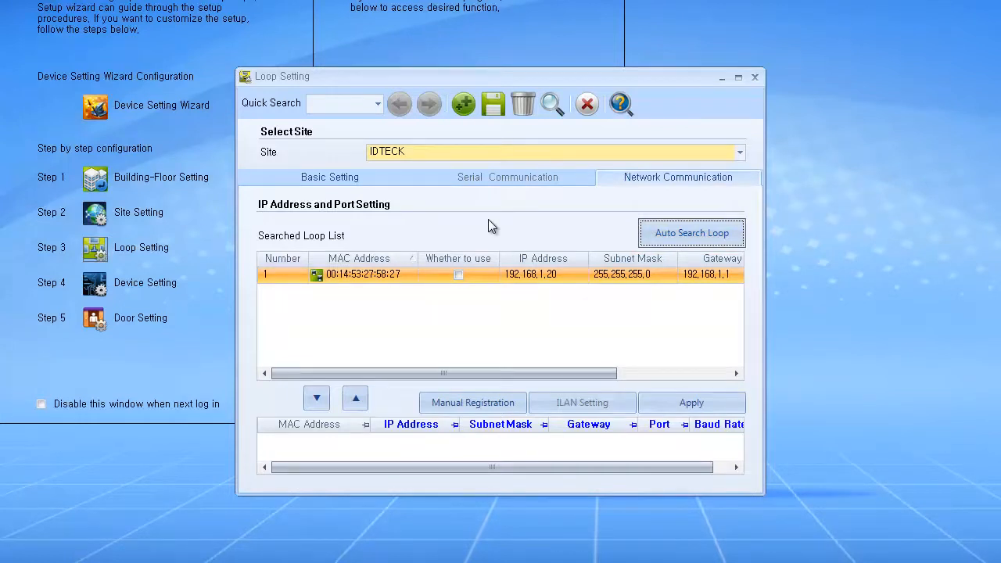
click(407, 272)
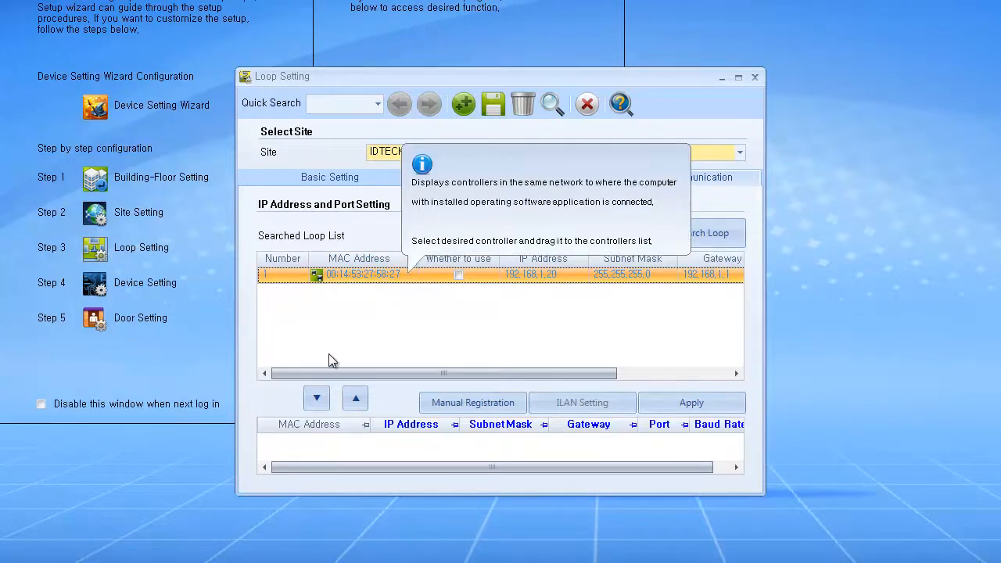
click(325, 400)
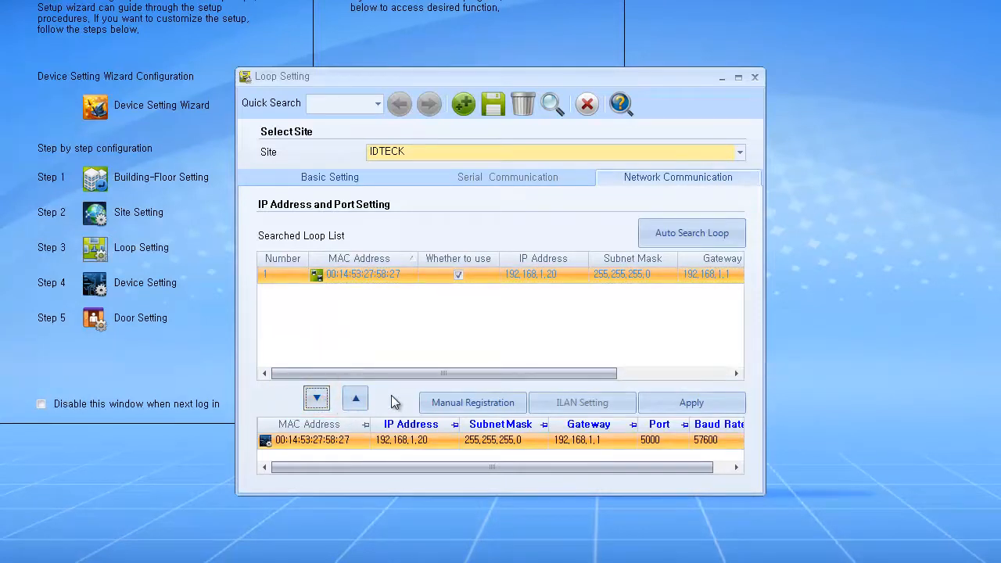
Step: Change the registered loop's IP to 192.168.1.11 and apply the network settings to the device
click(433, 437)
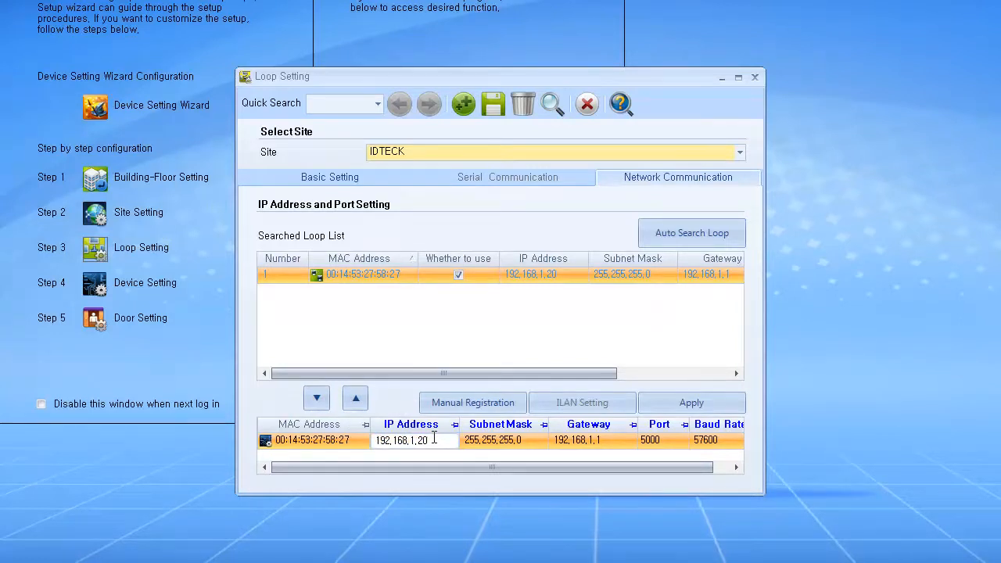
key(BackSpace)
key(BackSpace)
text(10)
key(BackSpace)
text(1)
key(Tab)
key(Tab)
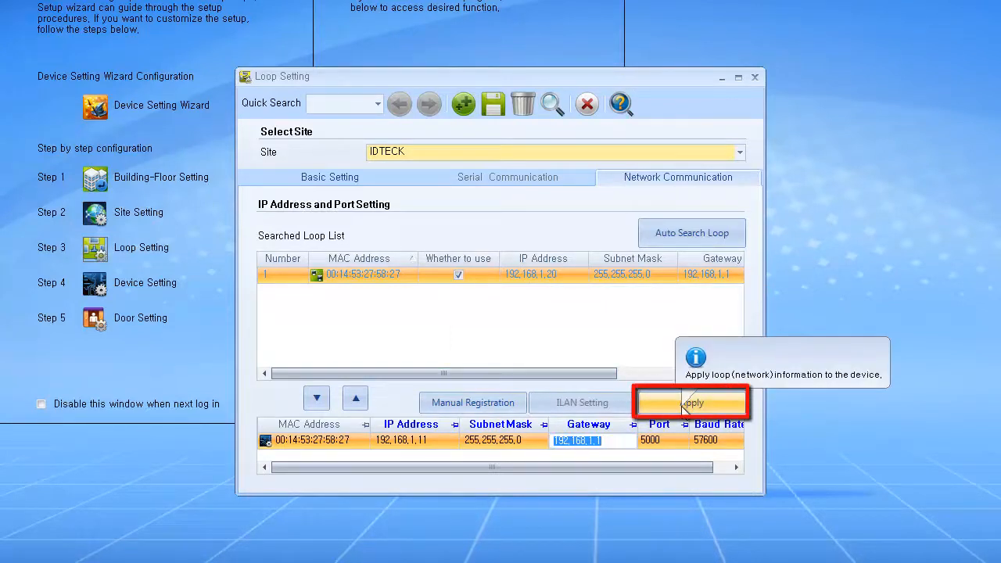
click(682, 405)
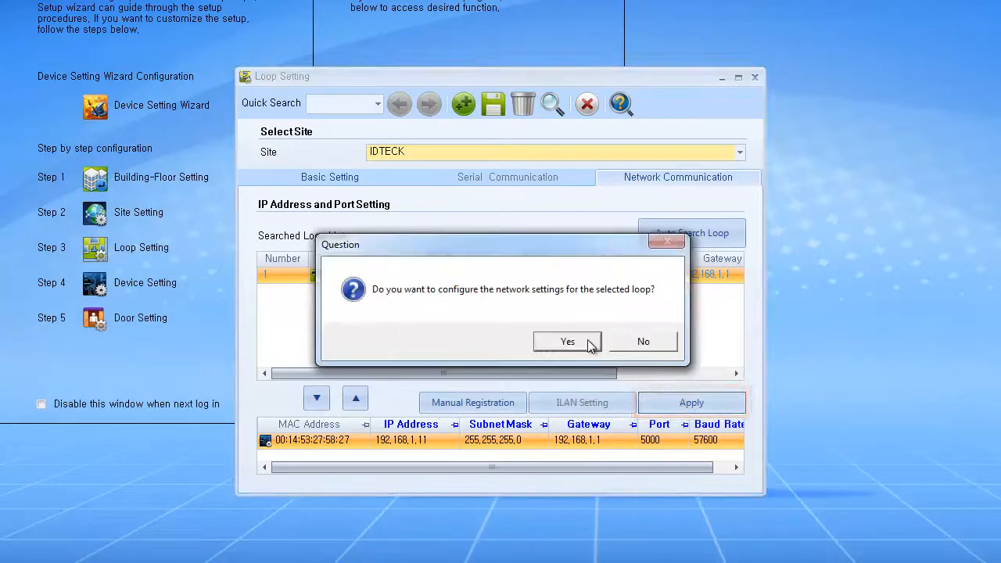
click(586, 341)
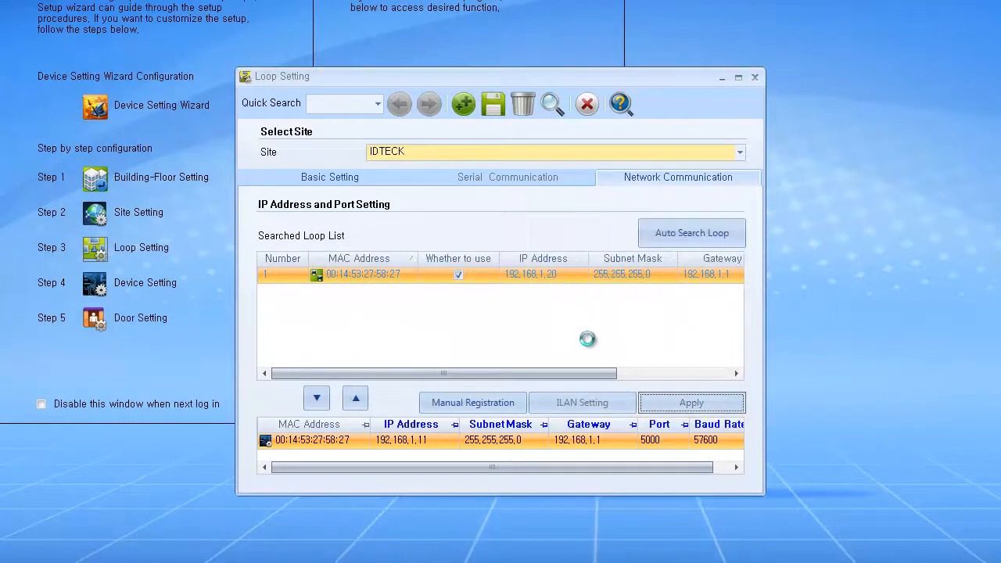
click(564, 341)
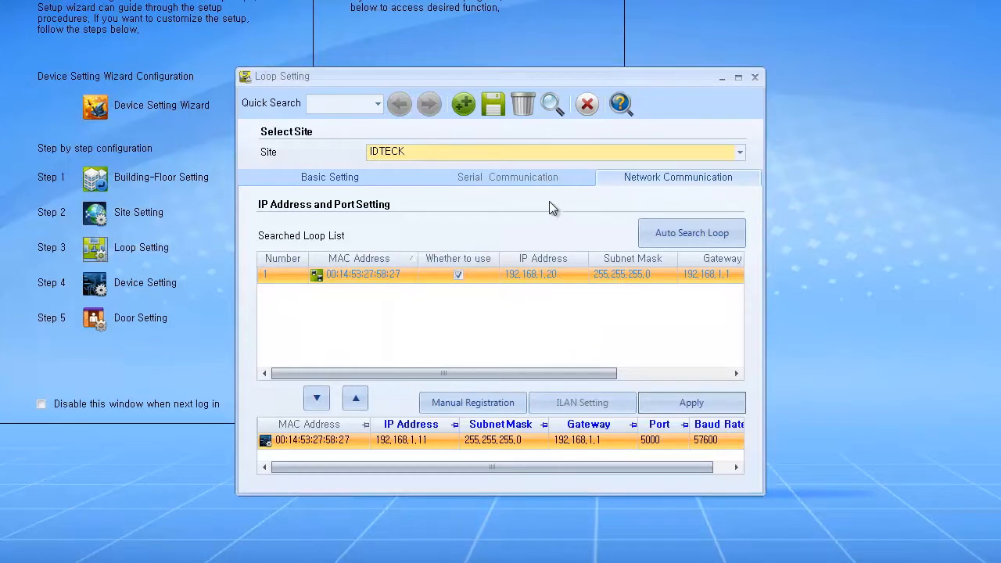
Step: Save the IDTECK T&A loop, restart the communication server, and close Loop Setting
click(501, 105)
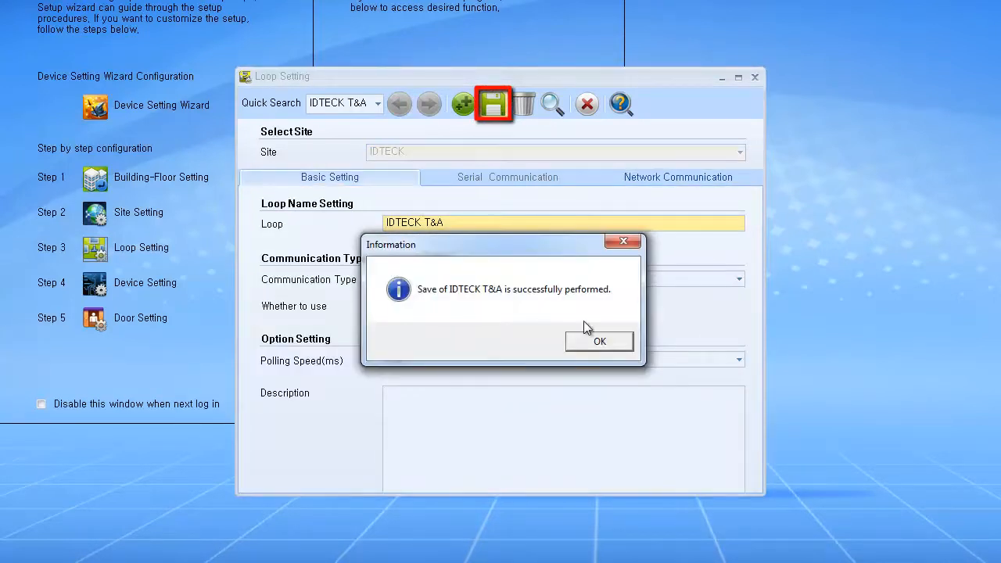
click(618, 342)
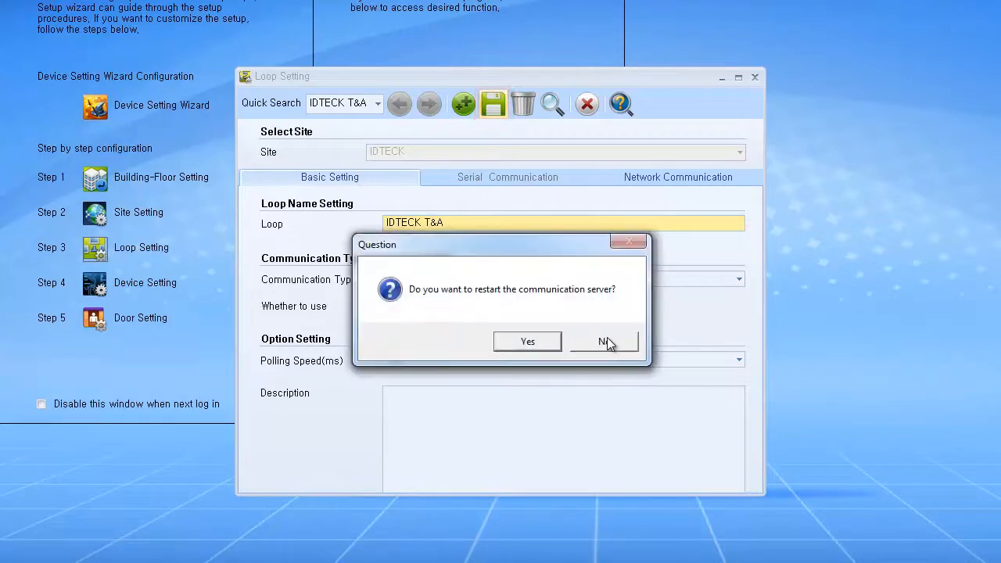
click(553, 342)
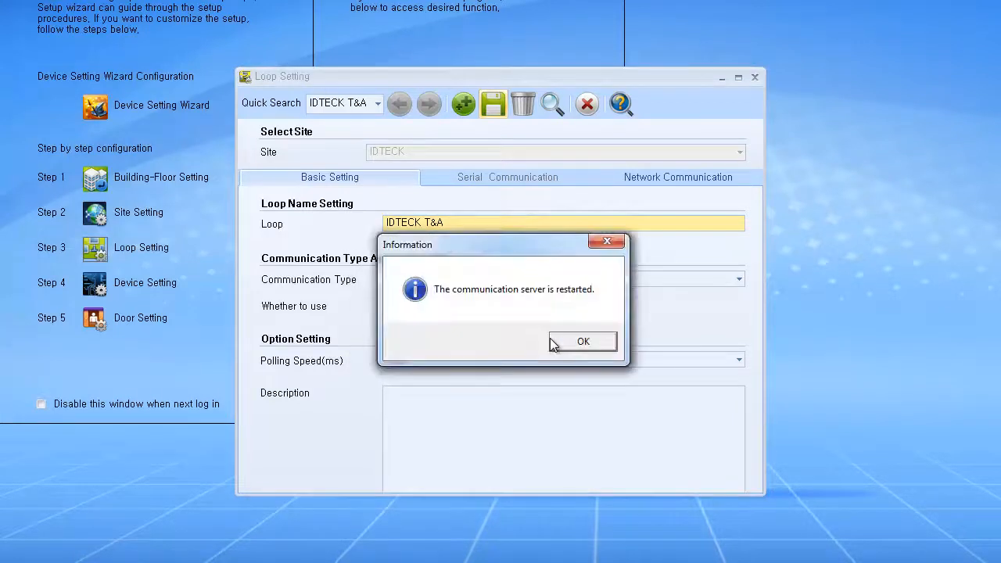
click(557, 344)
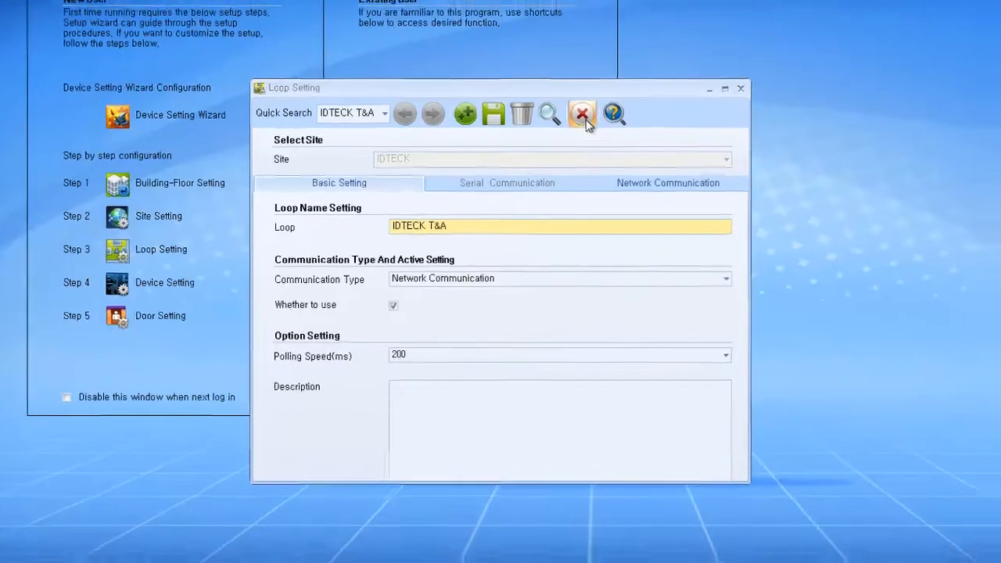
click(587, 104)
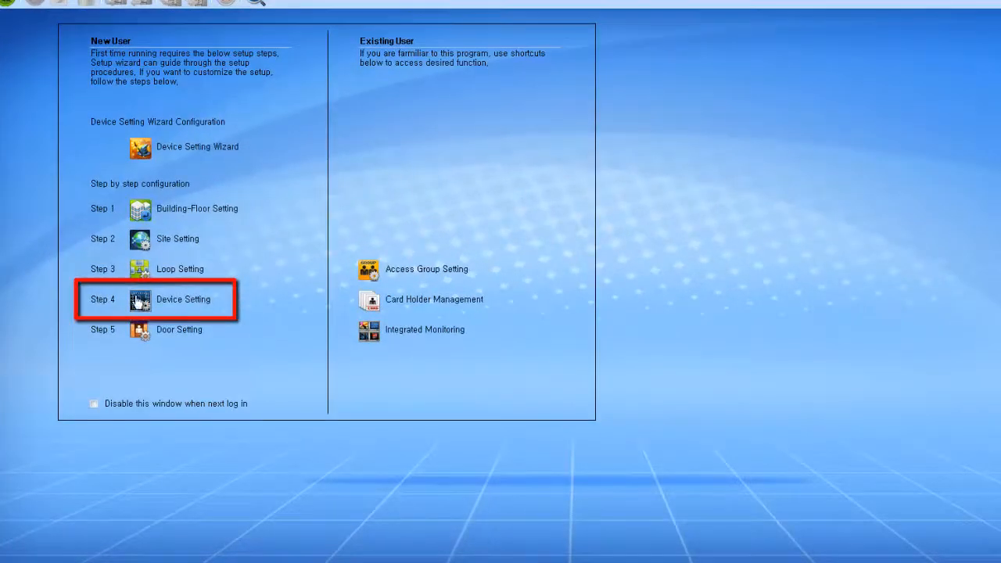
Step: Open Step 4 Device Setting from the startup guide
click(139, 299)
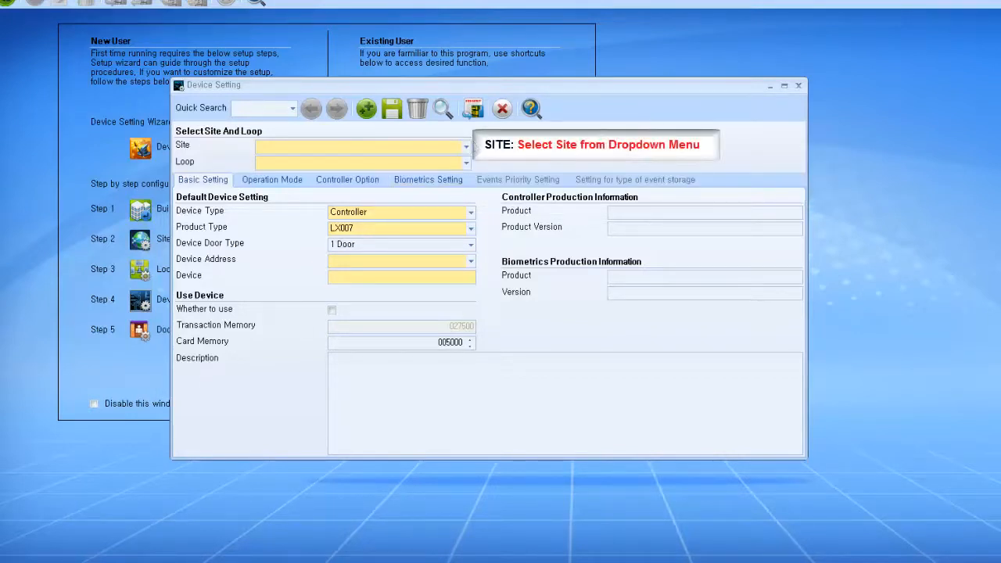
Step: Assign the device to site IDTECK and loop IDTECK T&A as a Controller of product type LX007
click(467, 149)
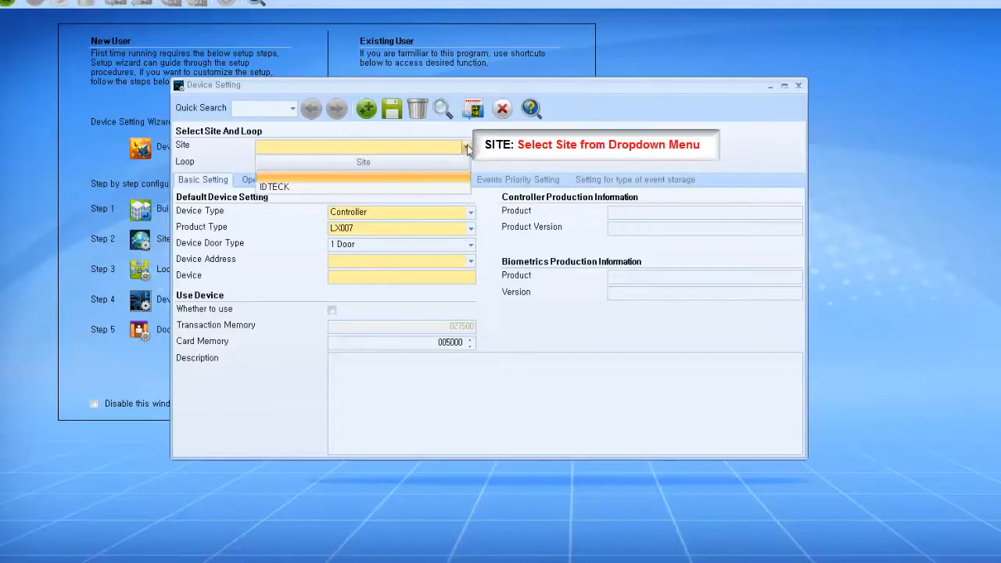
click(461, 188)
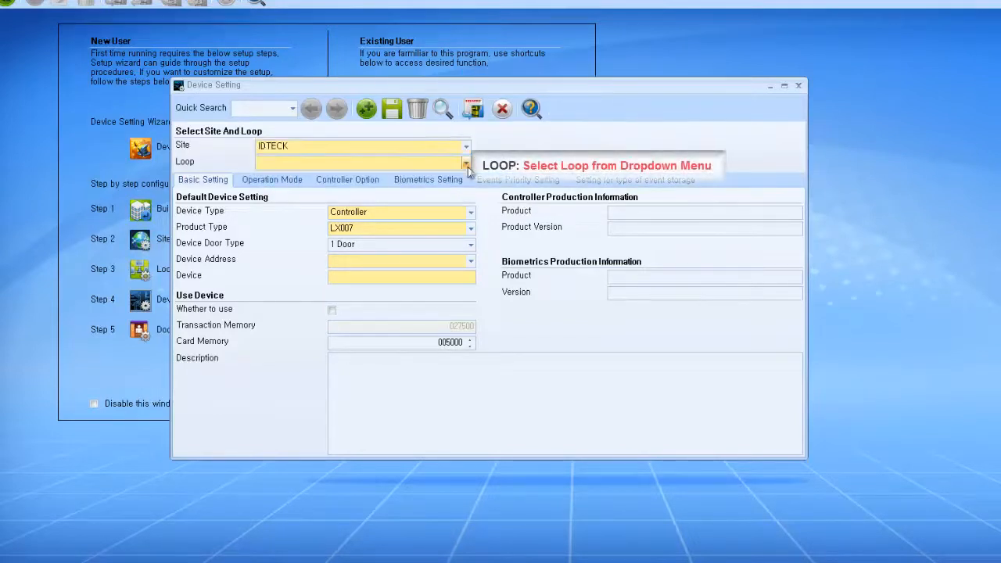
click(466, 163)
click(451, 194)
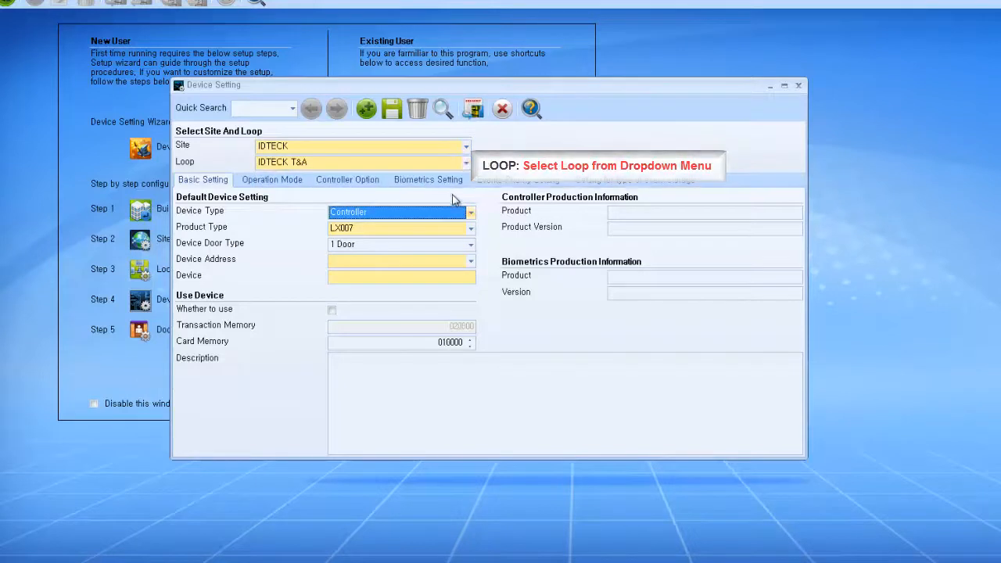
click(471, 213)
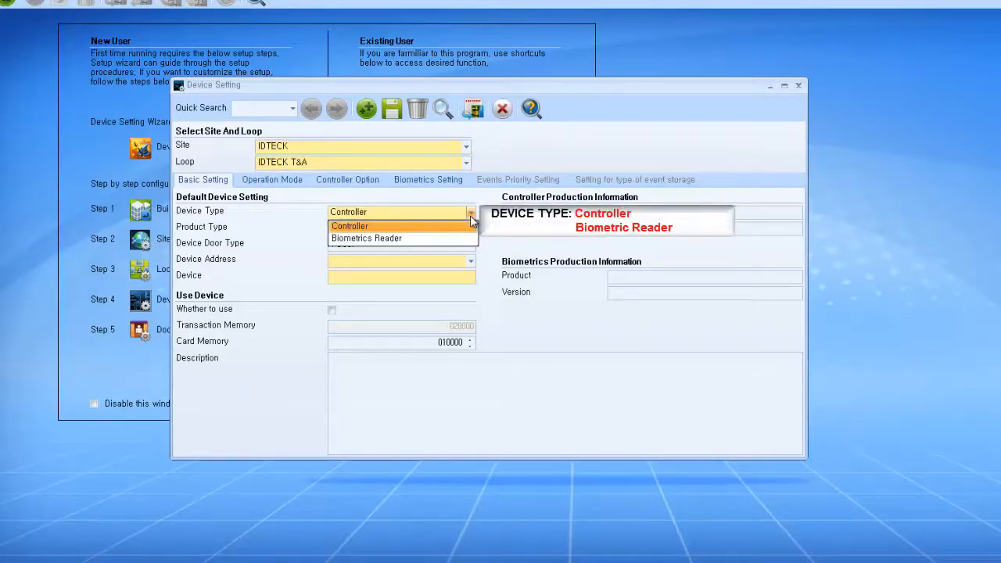
click(471, 225)
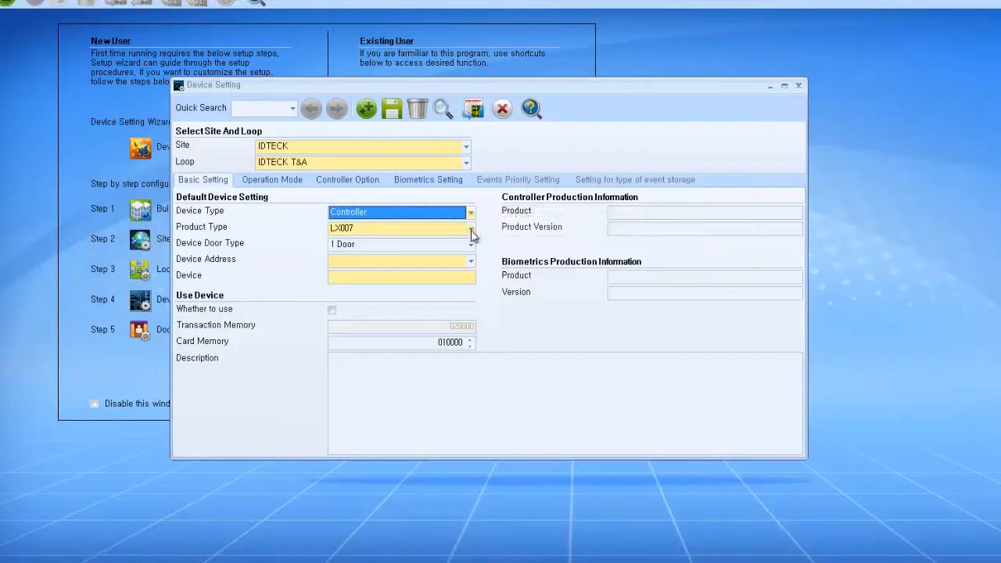
click(472, 228)
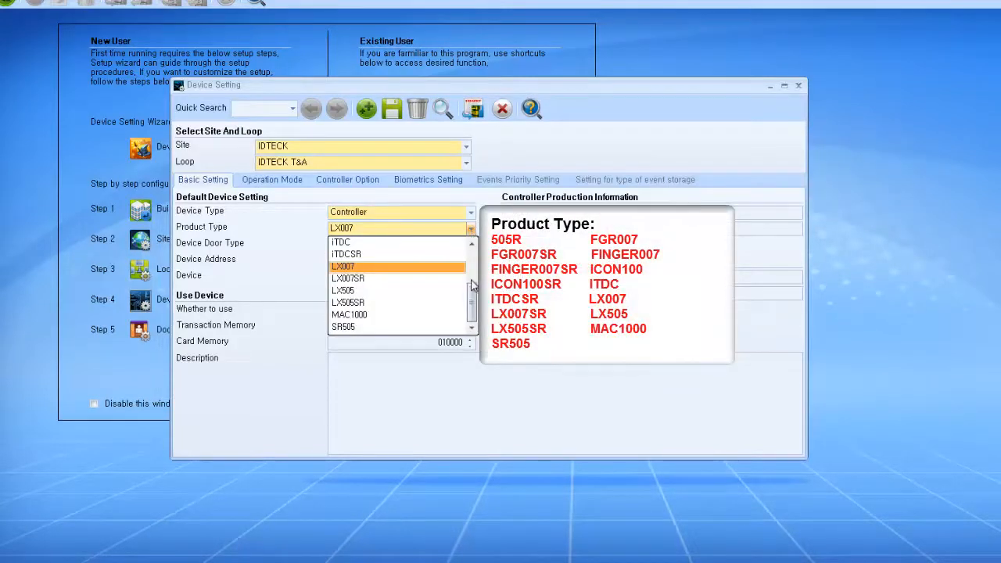
scroll(472, 301, up, 2)
scroll(399, 284, up, 1)
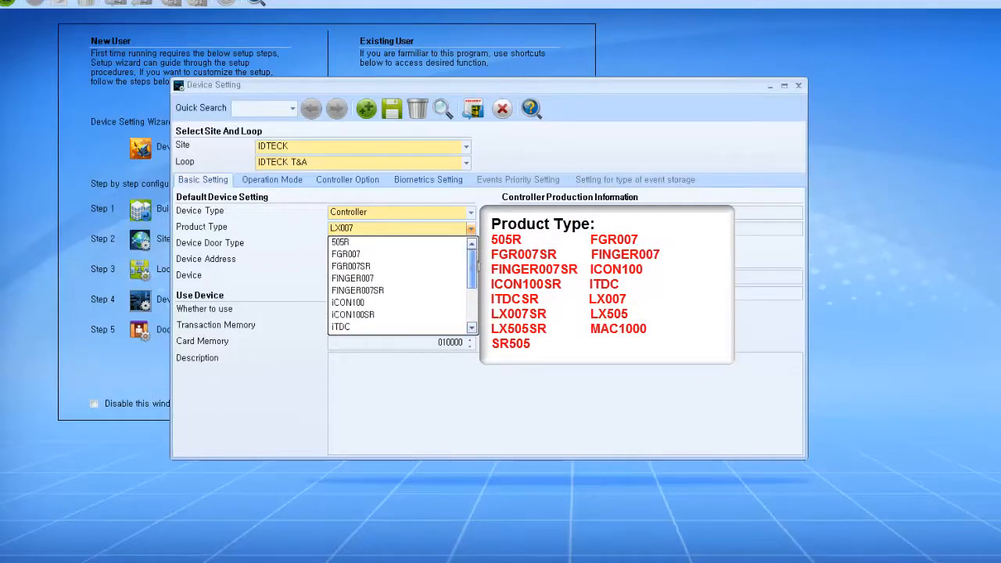
scroll(475, 313, down, 2)
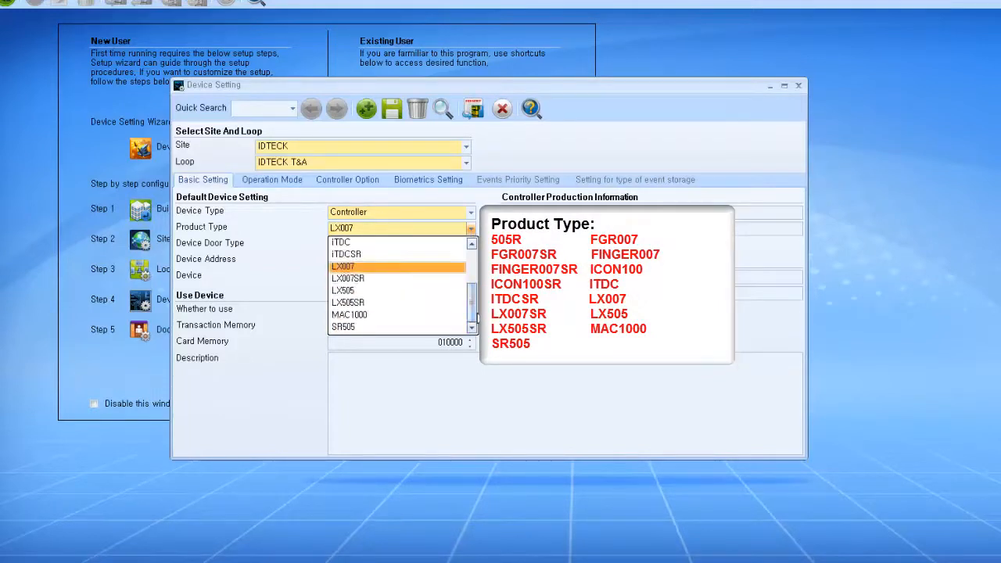
click(458, 268)
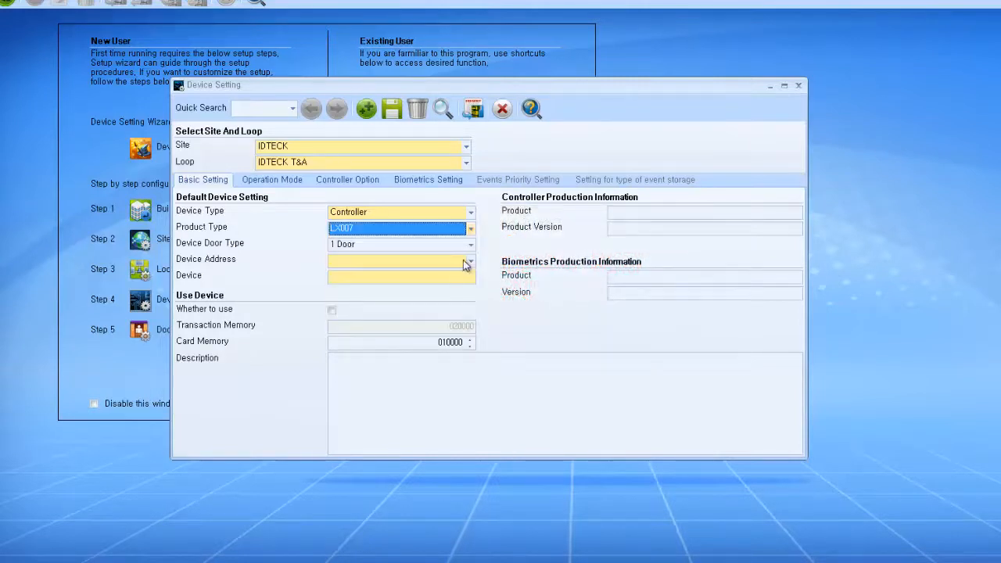
Step: Keep 1 Door, set device address 0, name the device LX007, and mark it in use
click(469, 246)
click(471, 258)
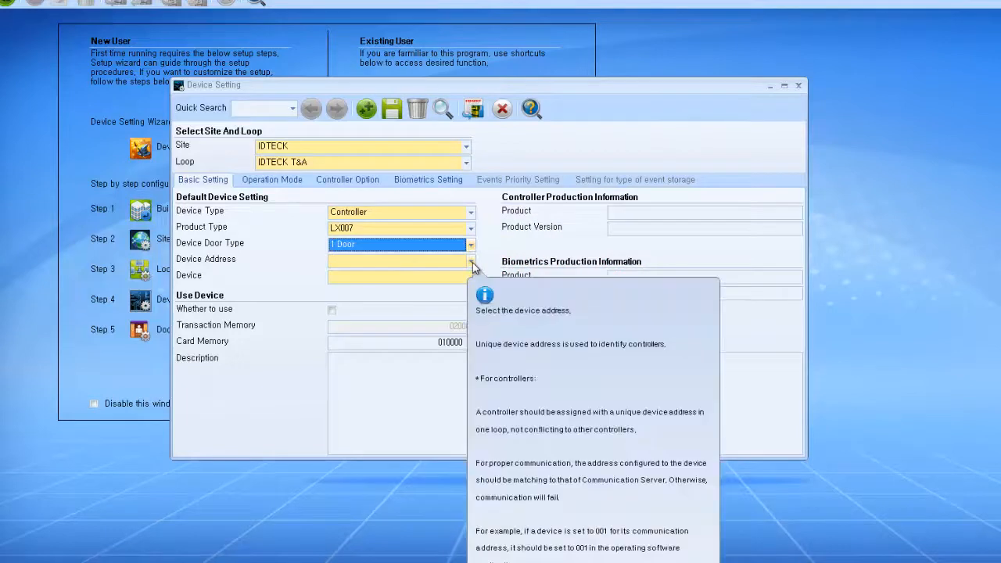
click(472, 262)
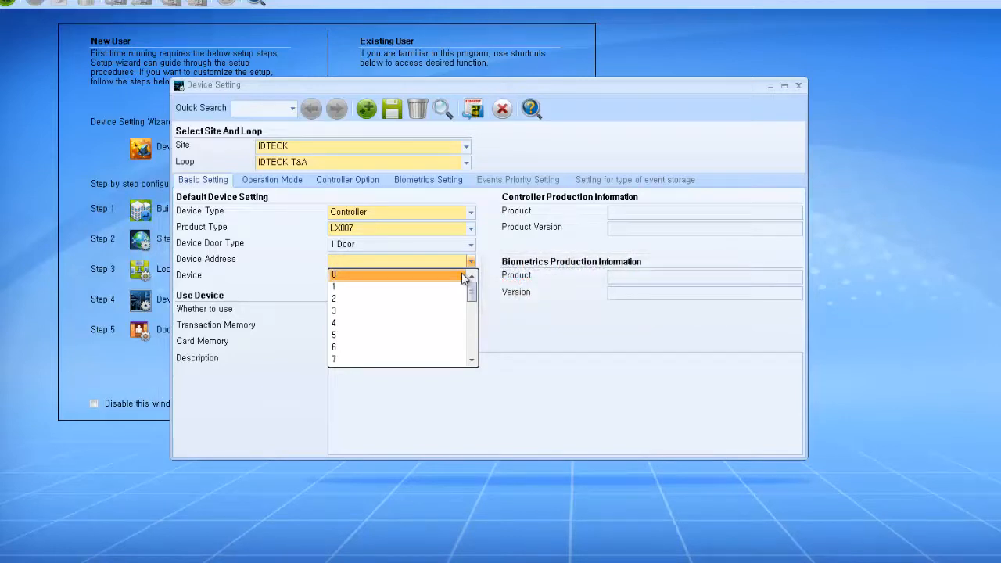
click(462, 273)
click(462, 273)
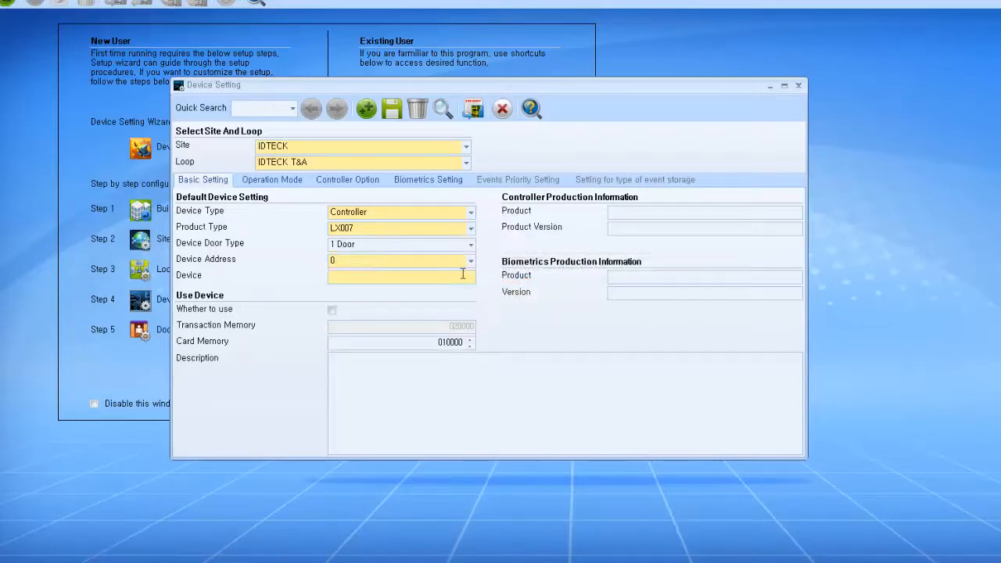
text(LX007)
mouse_move(332, 310)
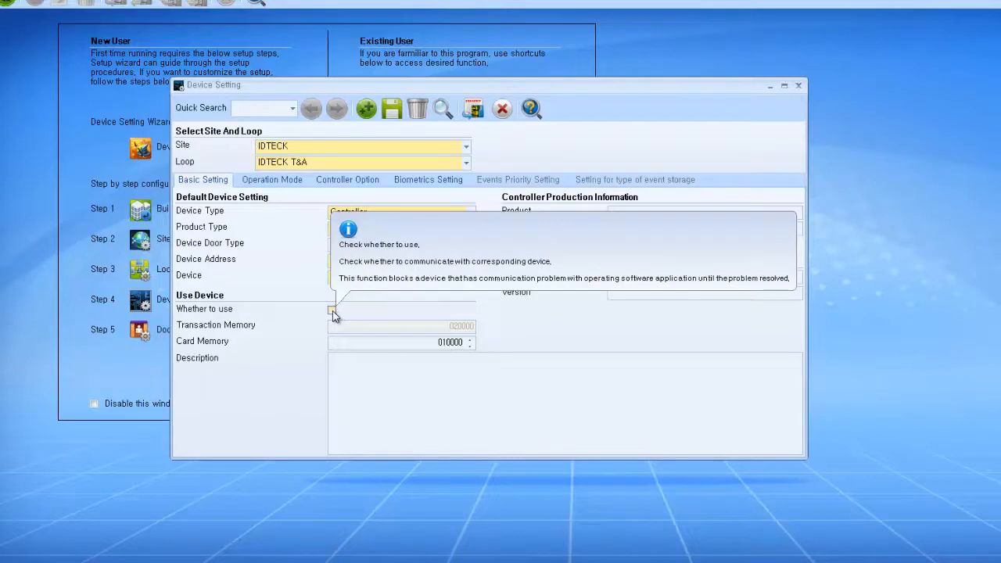
click(332, 311)
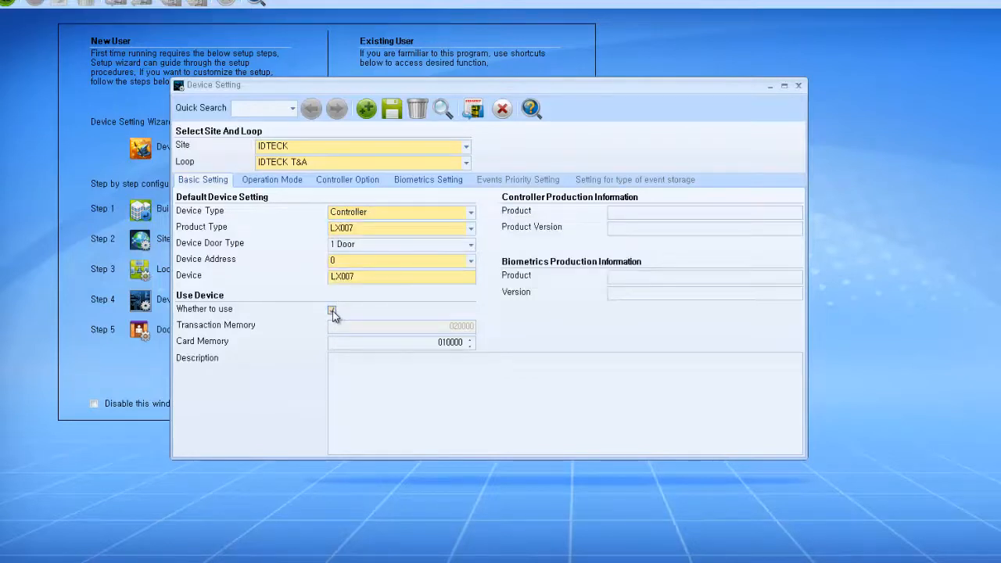
Step: On the Operation Mode tab, keep anti-passback and duress at Not Use and door open alarm at 03 Sec
click(305, 181)
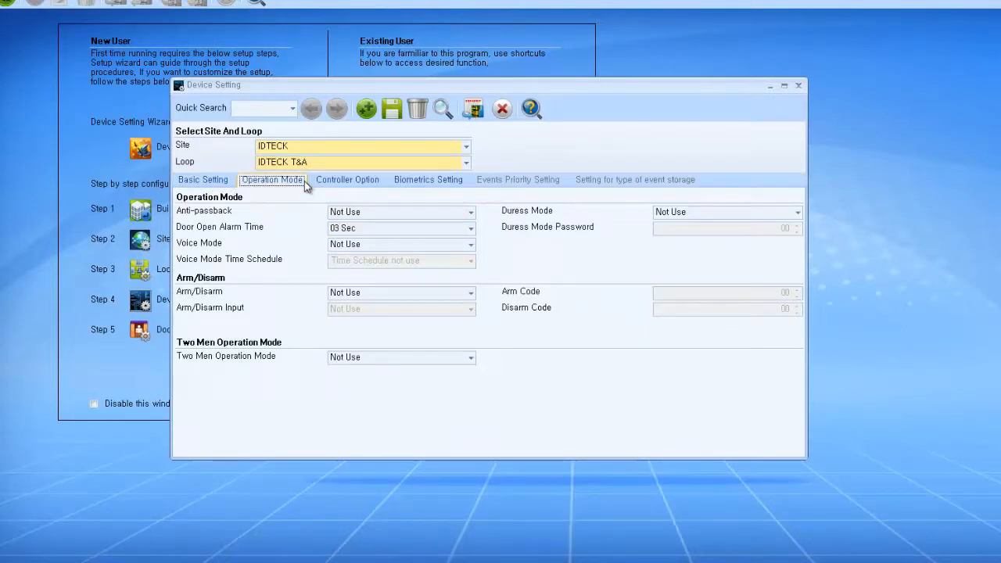
click(408, 212)
click(407, 213)
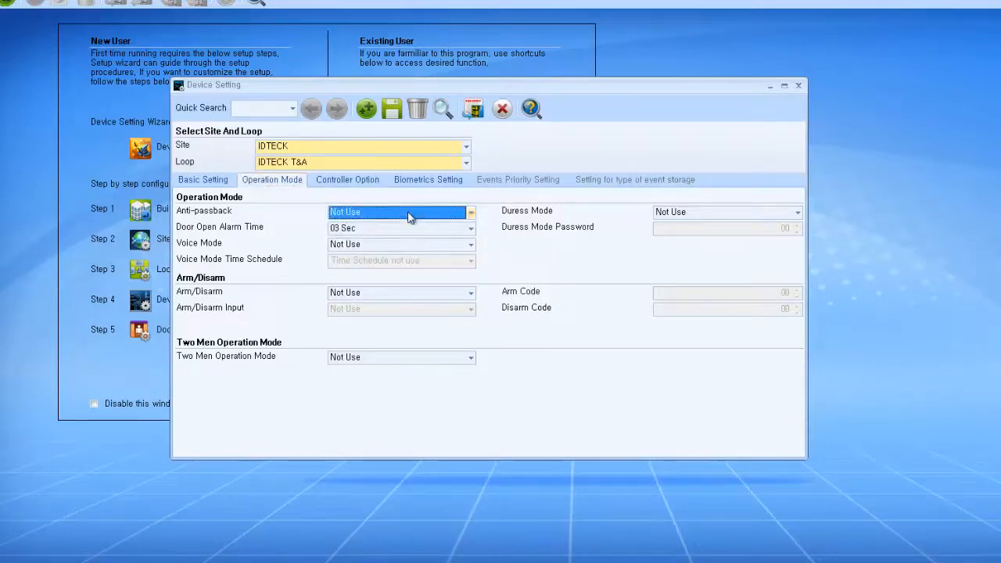
click(678, 216)
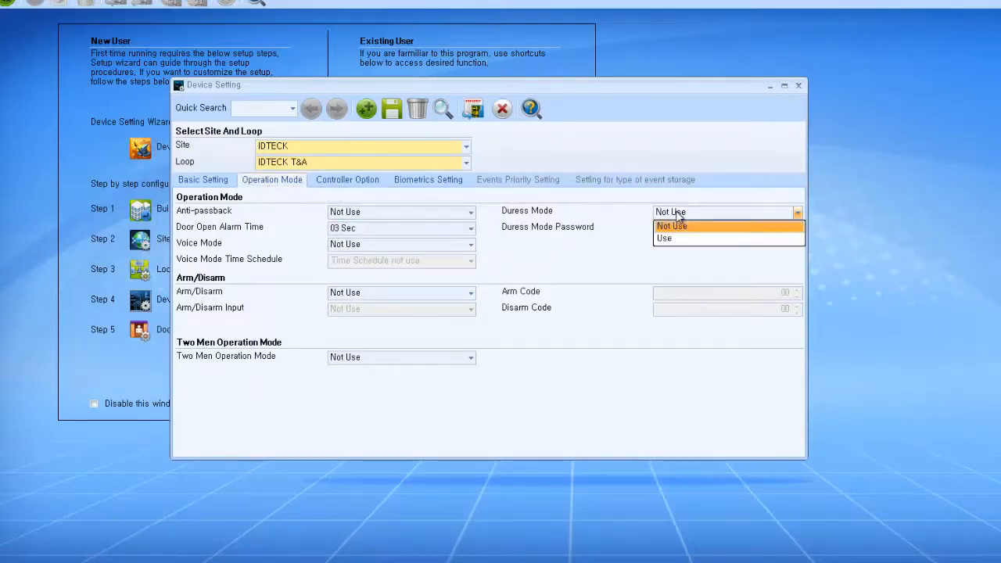
click(660, 221)
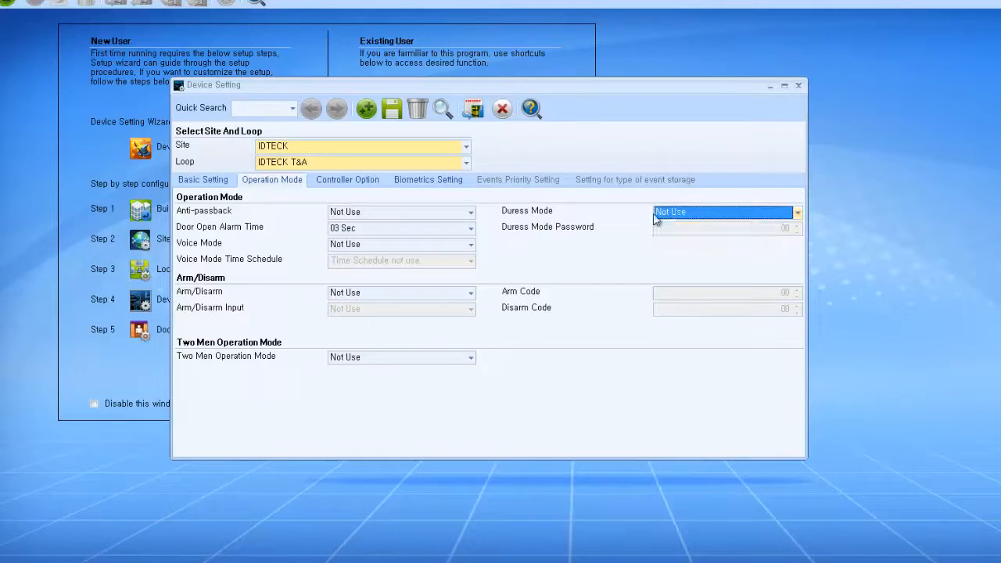
click(469, 229)
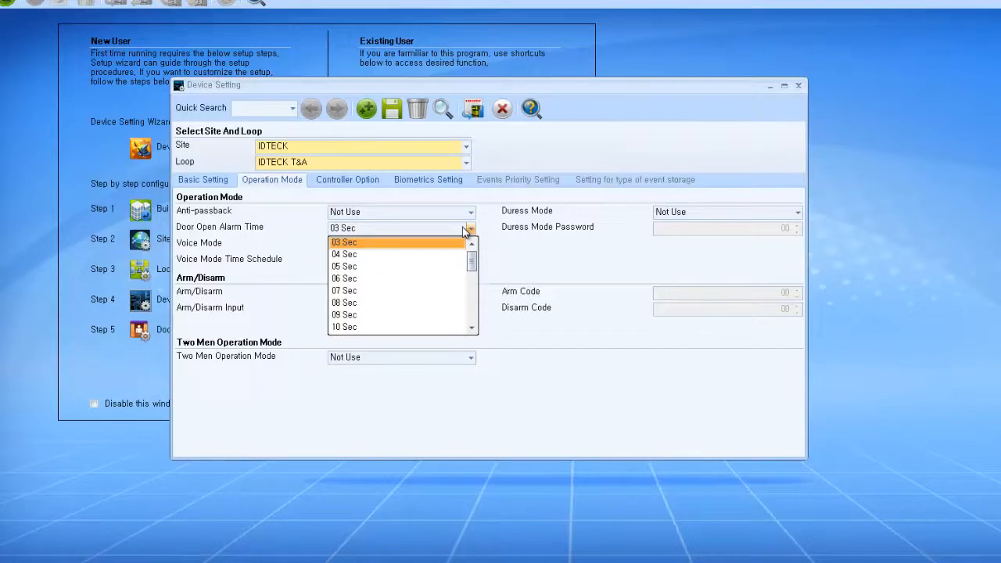
click(466, 228)
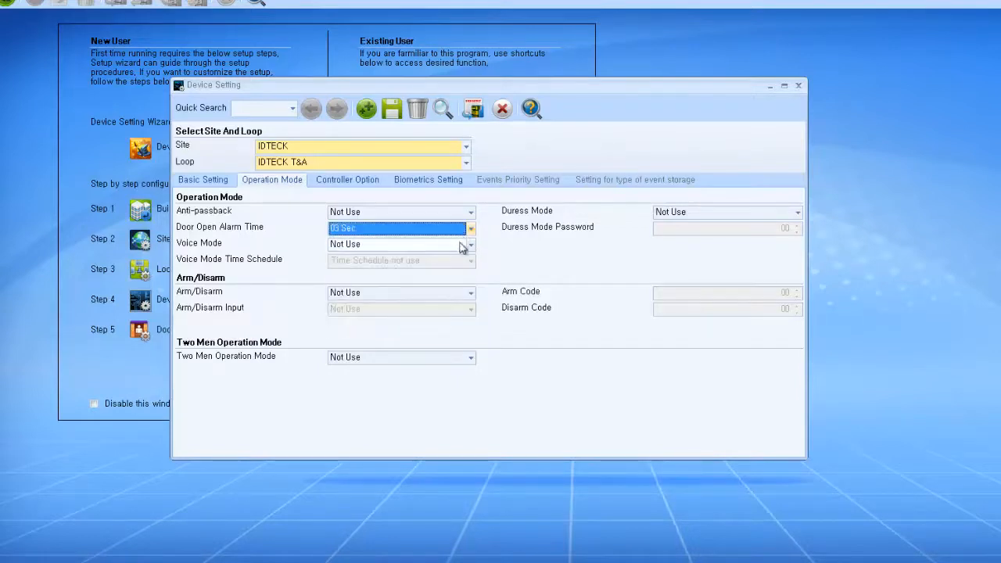
Step: Set Voice Mode to Volume 2, leaving Arm/Disarm and Two Men Operation Mode at Not Use
click(459, 245)
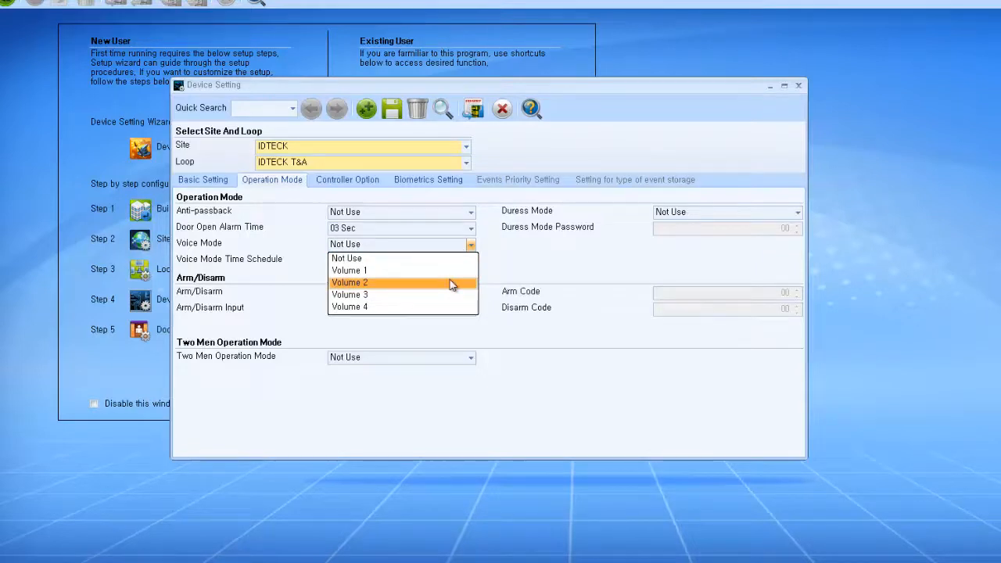
click(451, 283)
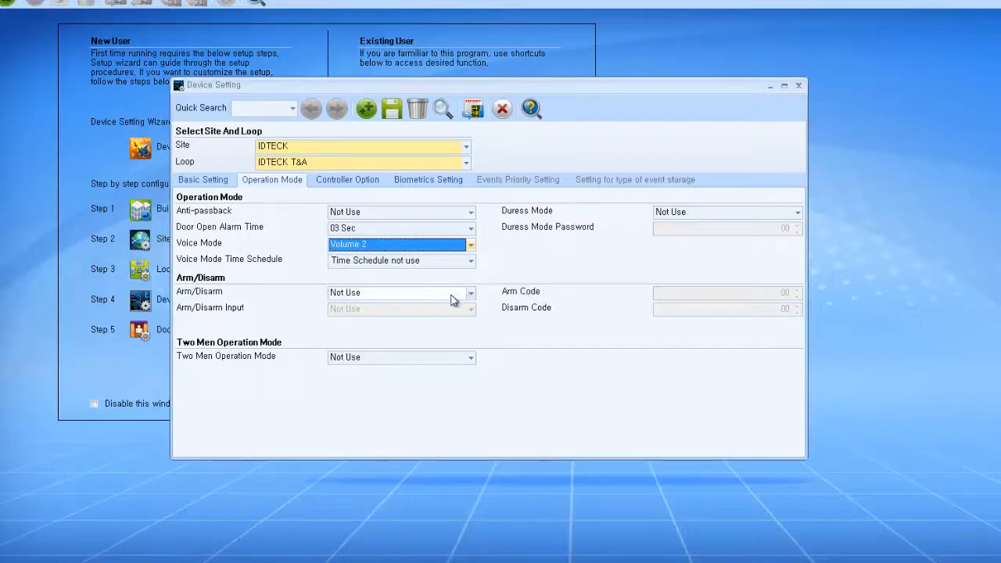
click(451, 294)
click(450, 296)
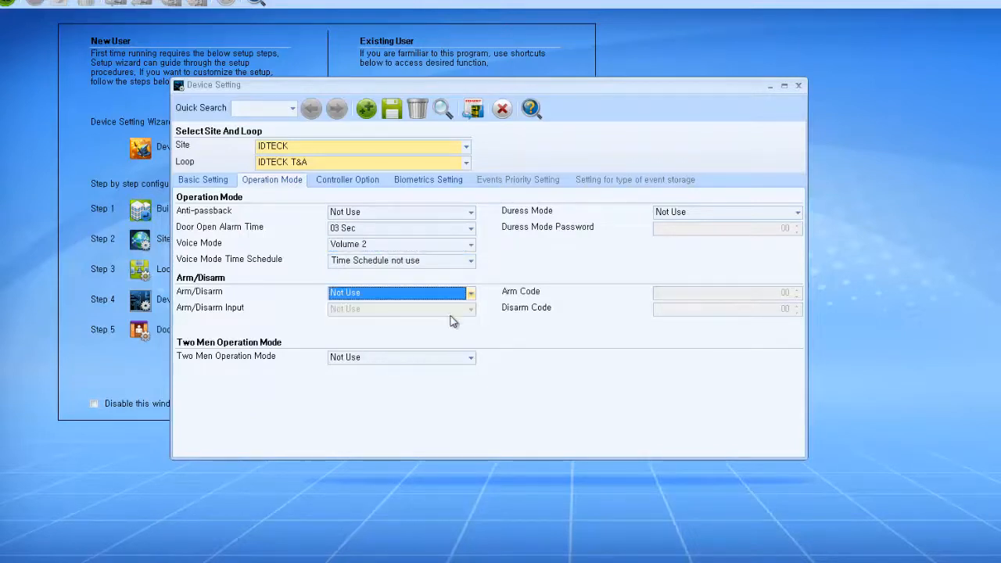
click(449, 362)
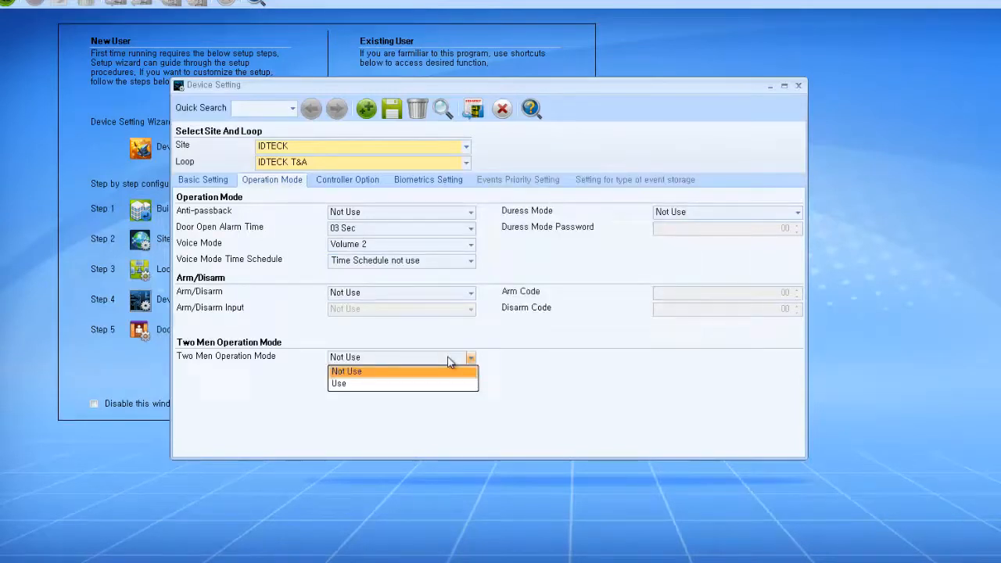
click(450, 362)
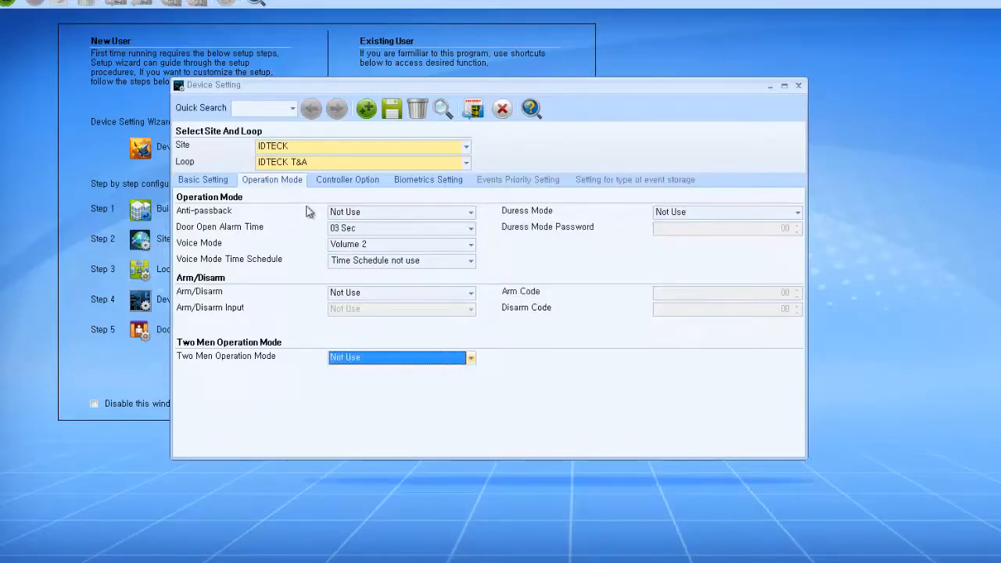
Step: On Controller Option, keep Access Status LCD, keypad input off, Time Schedule Only output, and set User Name Display to Use
click(380, 182)
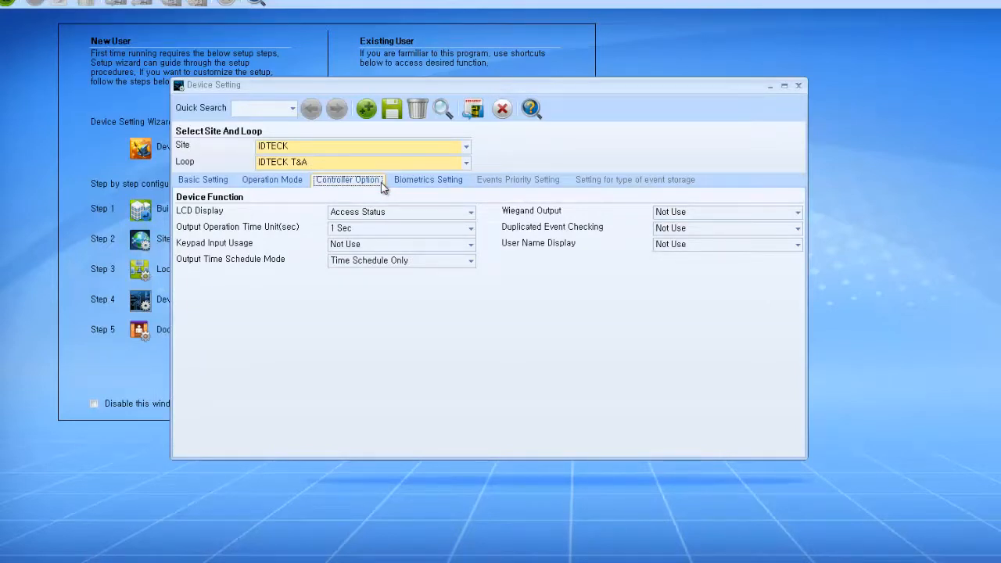
click(395, 216)
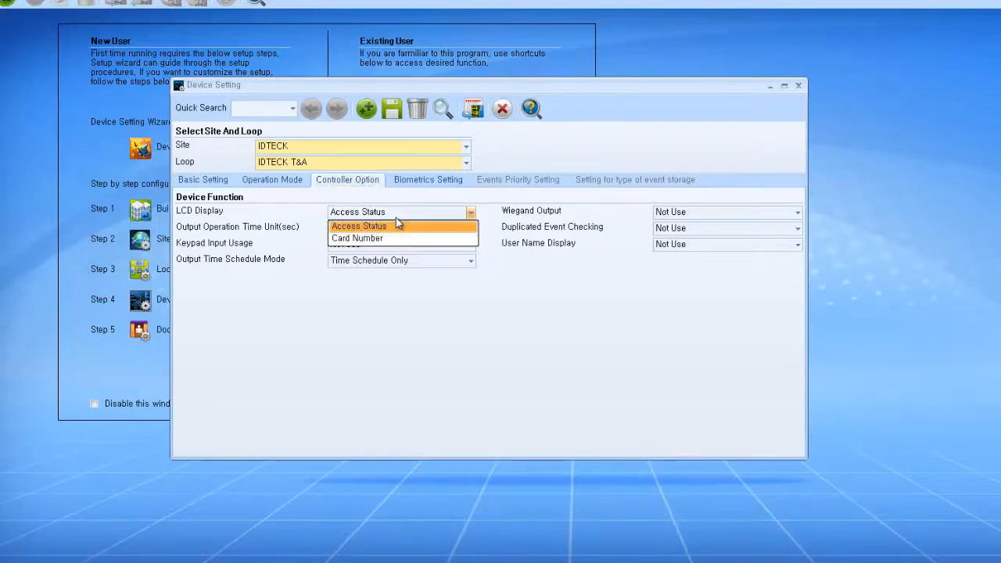
click(395, 217)
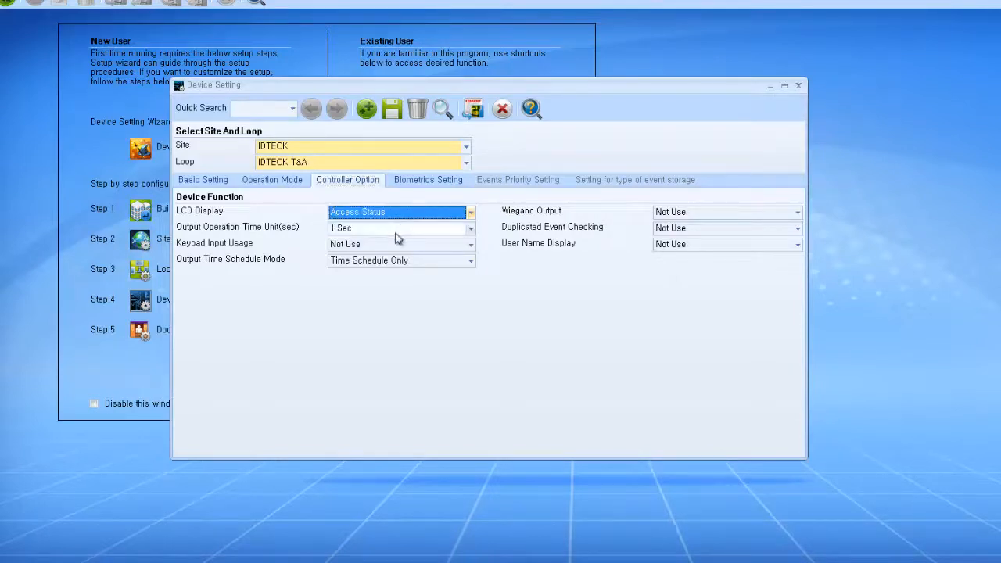
click(394, 245)
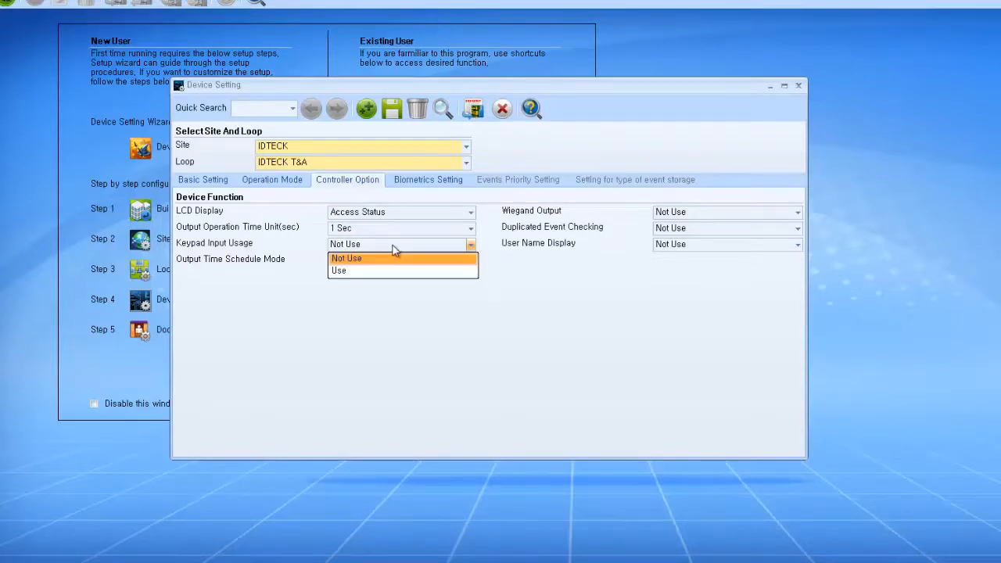
click(394, 249)
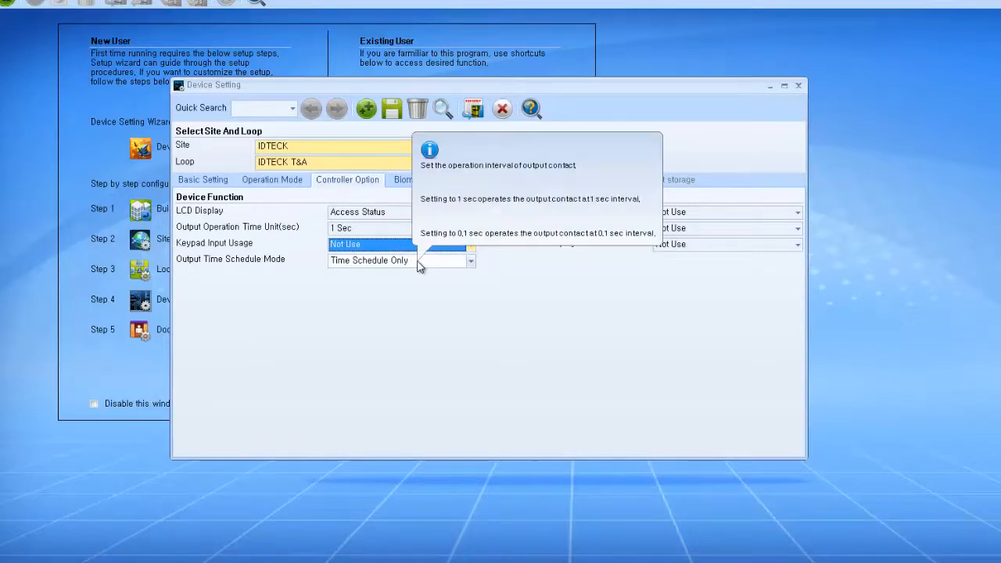
click(418, 264)
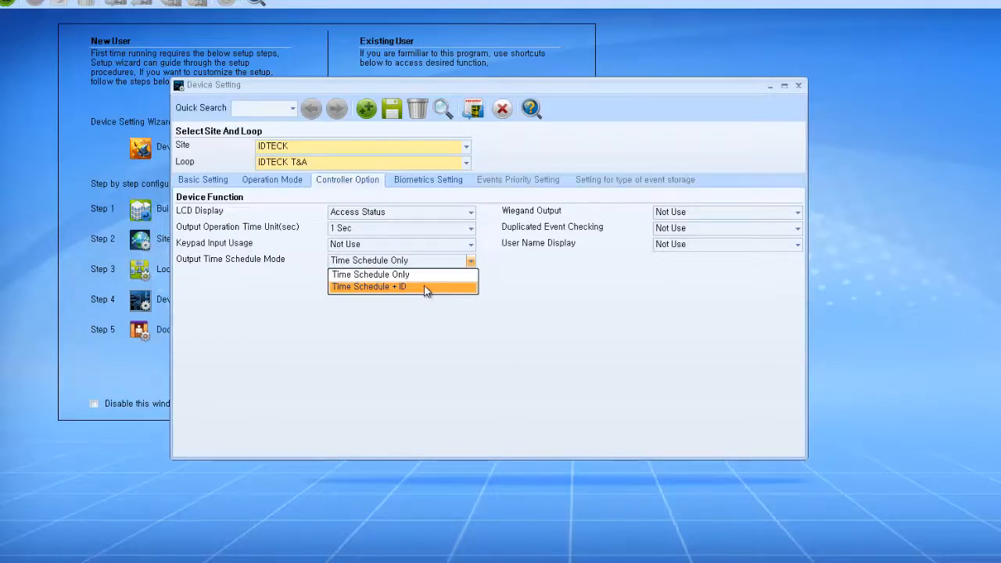
click(434, 279)
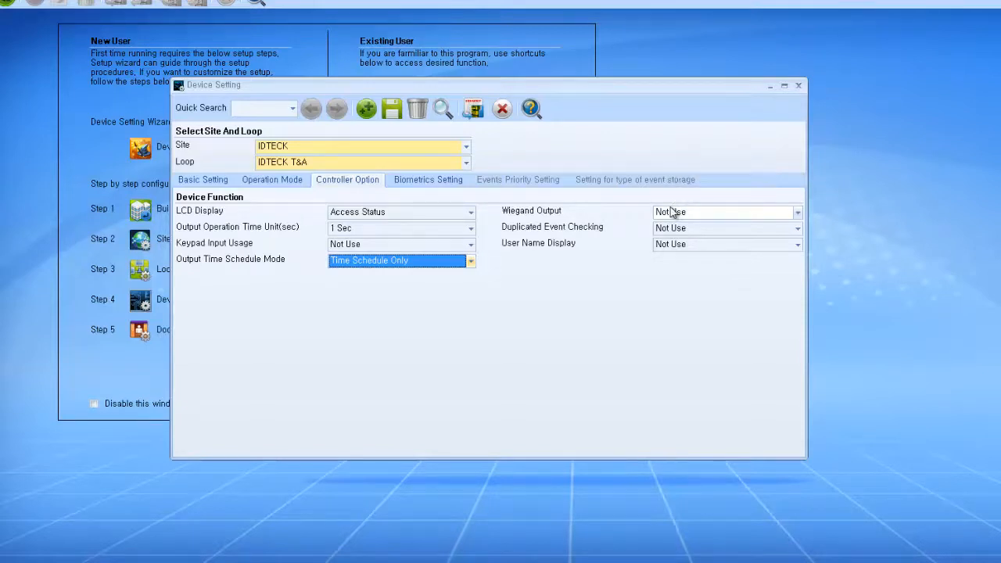
click(697, 247)
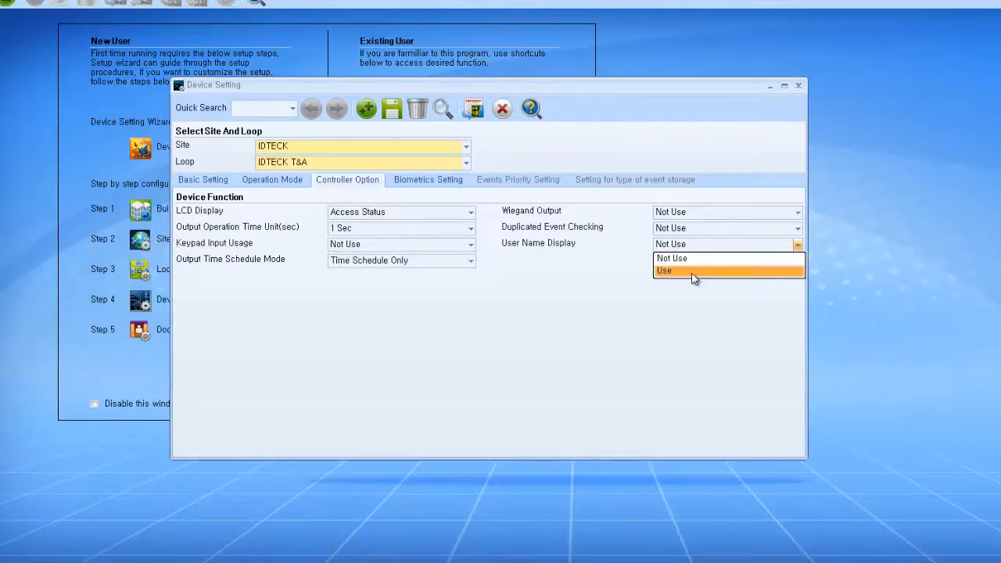
click(693, 271)
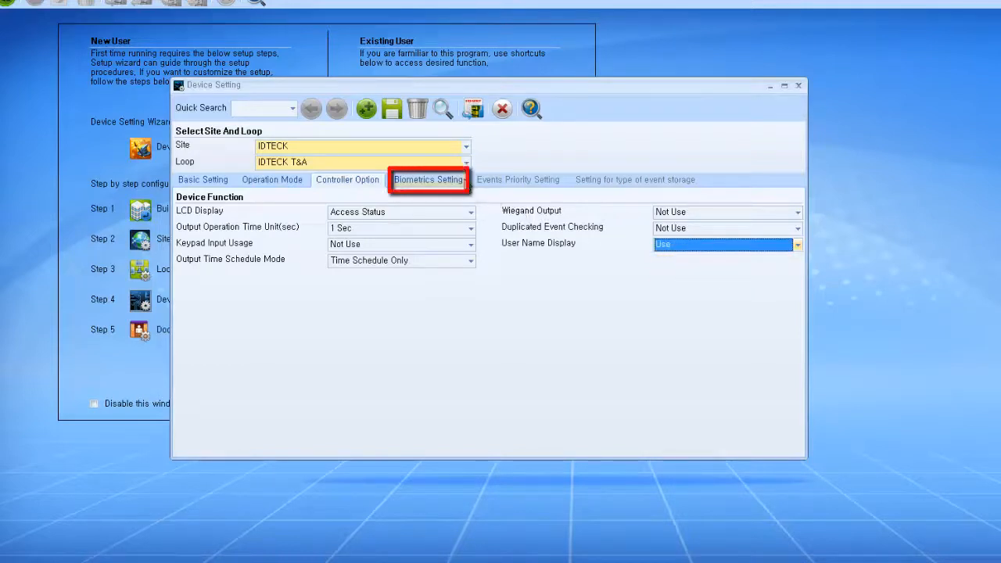
Step: Keep One Finger Two Templates and adaptive mode off, set Fingerprint Only (Identification) to Use, and save
click(465, 180)
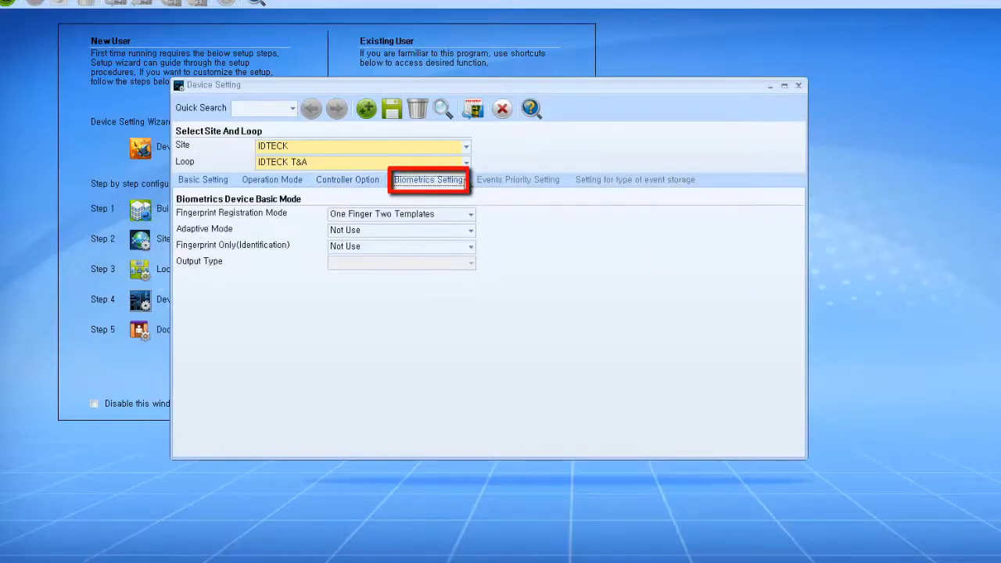
click(471, 214)
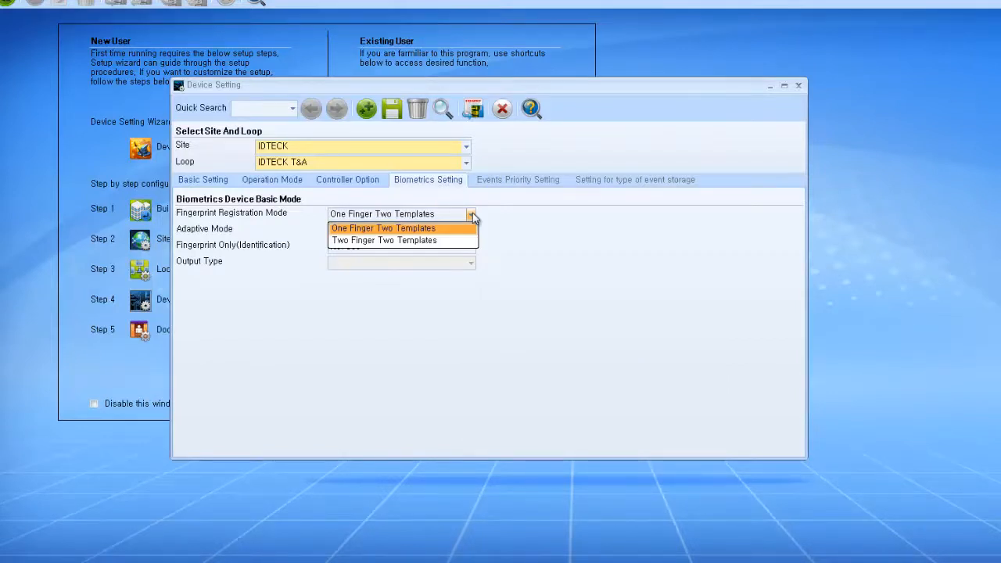
click(472, 213)
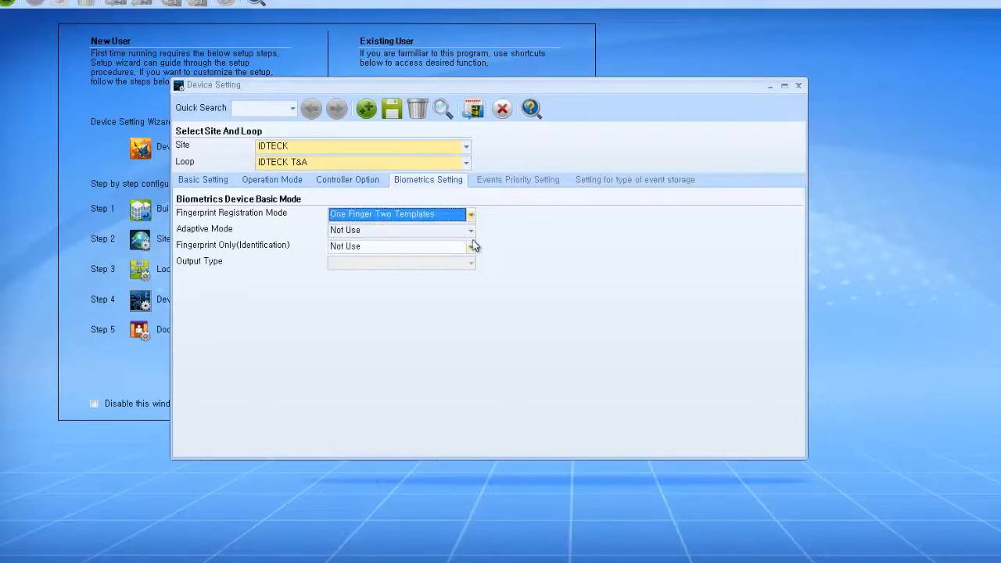
click(471, 230)
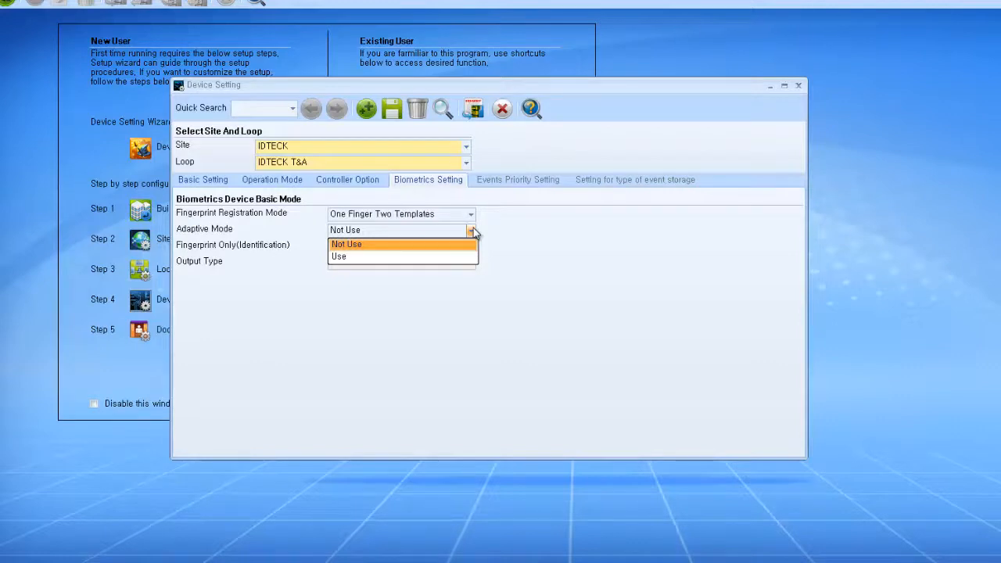
click(472, 231)
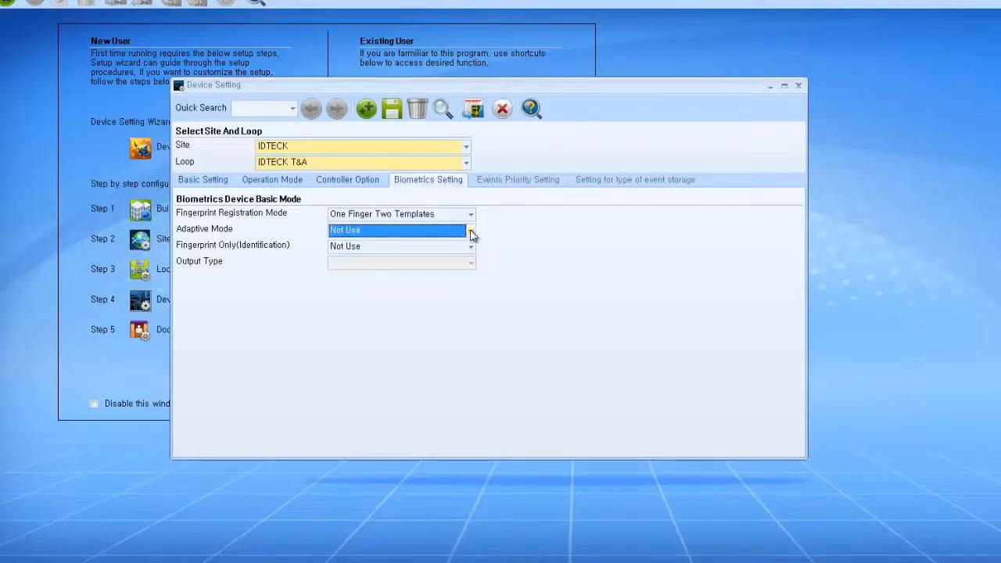
mouse_move(472, 251)
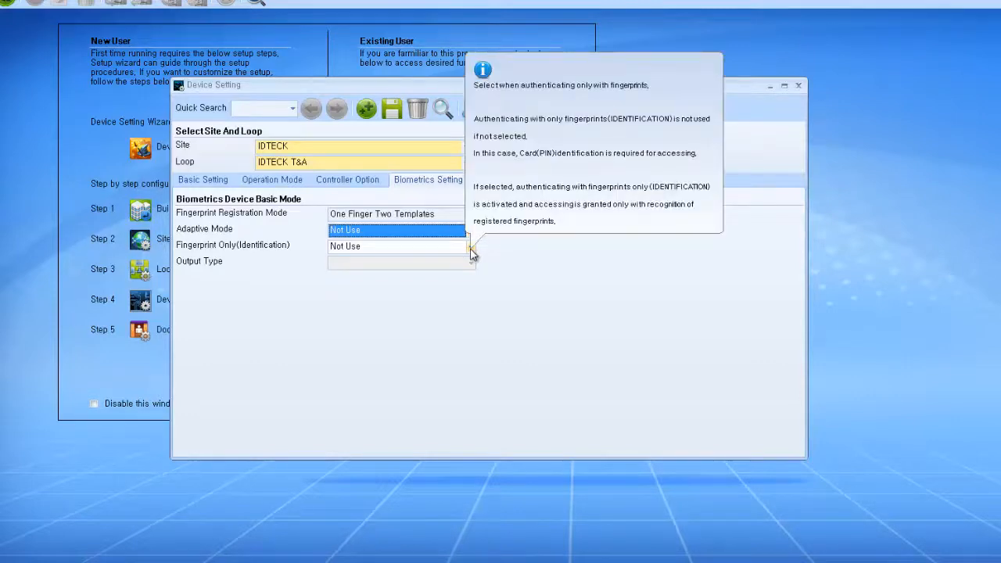
click(471, 247)
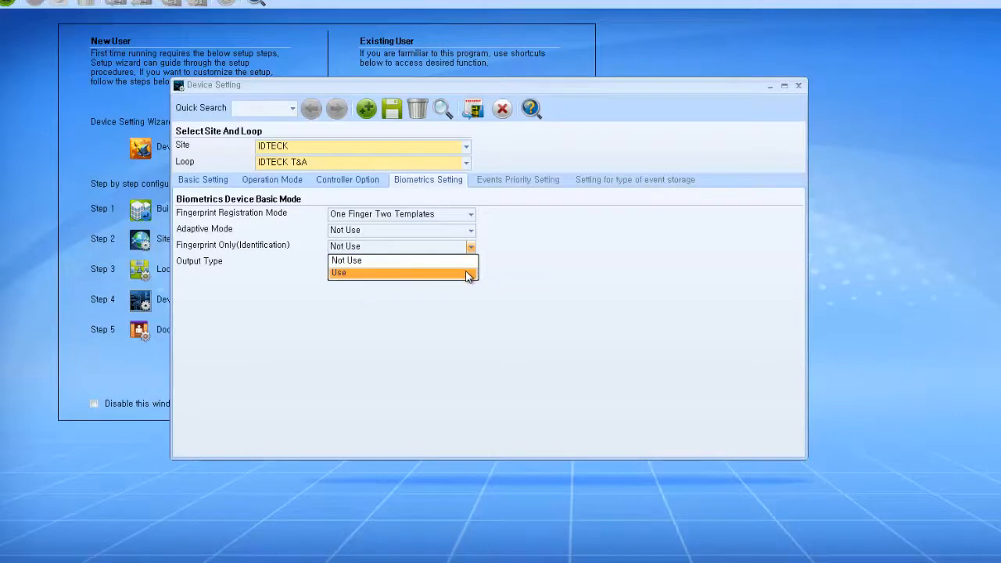
click(467, 274)
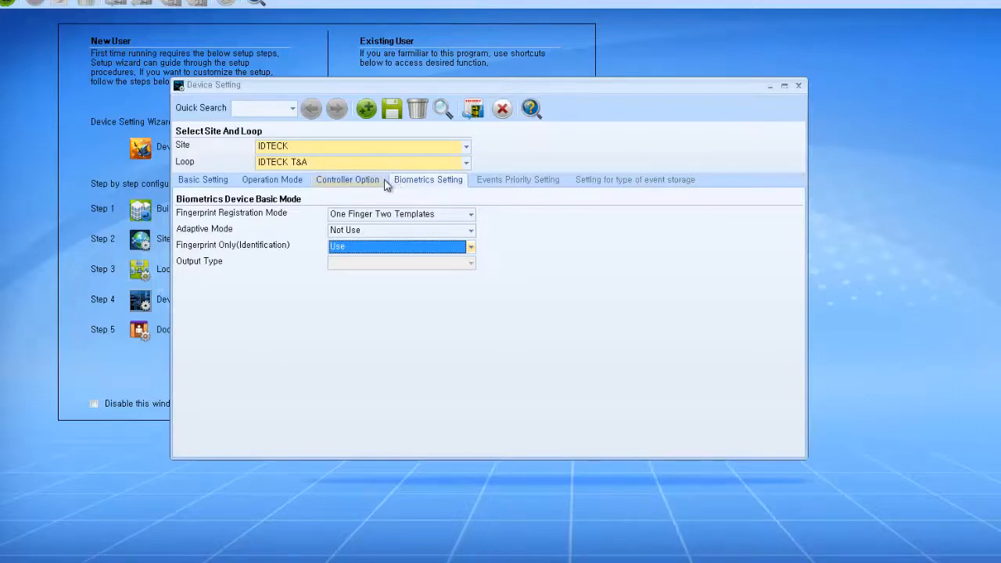
click(398, 114)
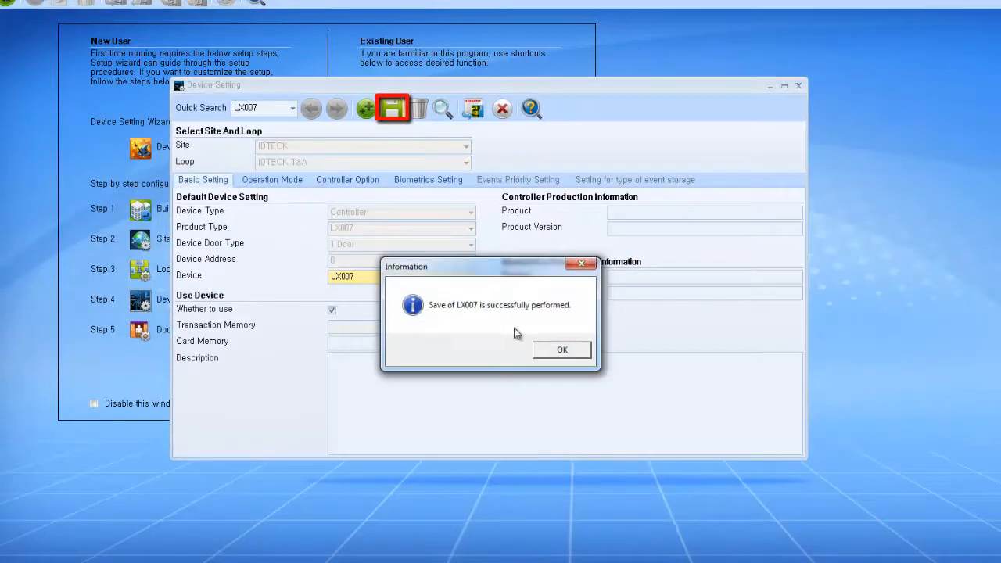
Step: Confirm the save, restart the communication server, and send the LX007 settings to the device
click(540, 352)
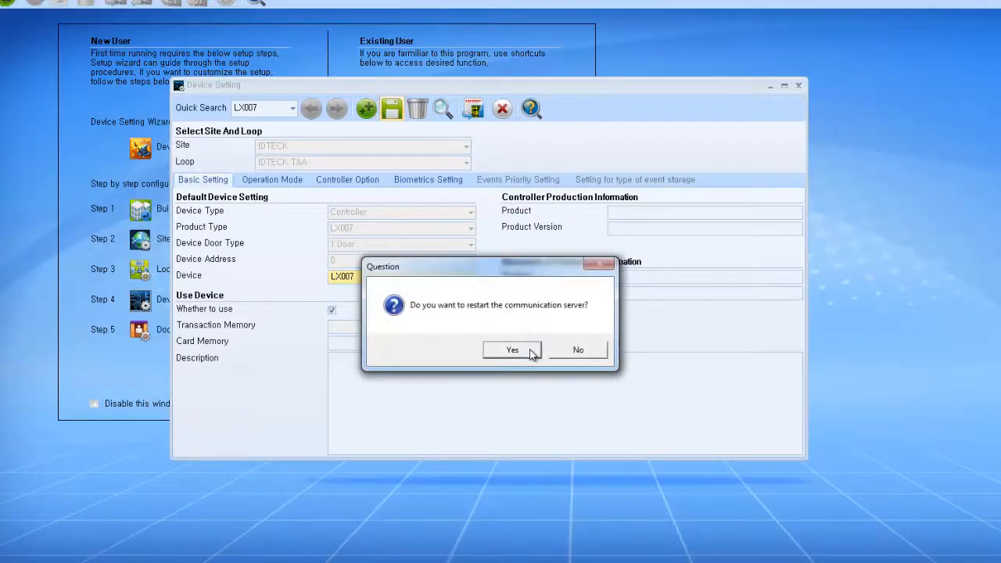
click(512, 351)
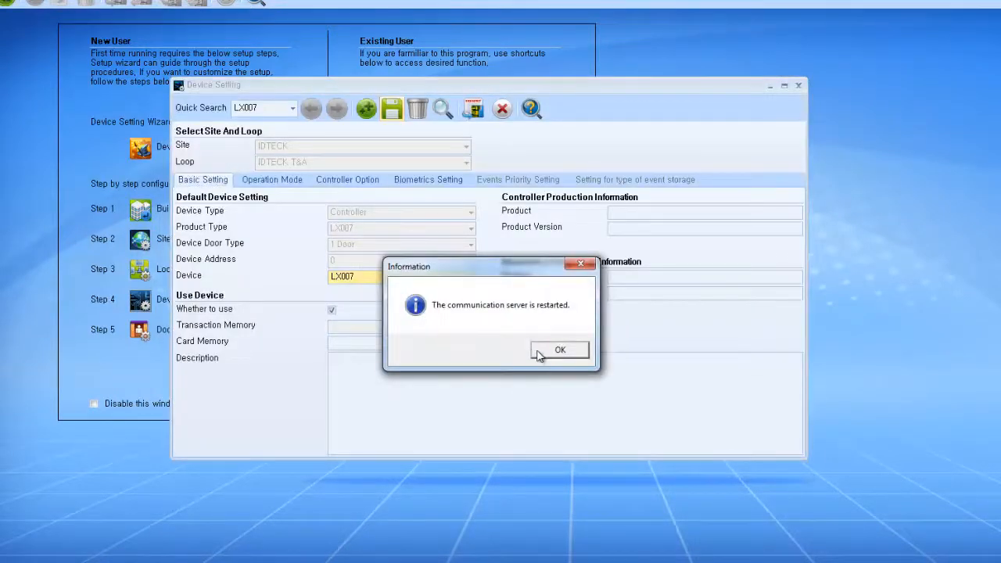
click(538, 353)
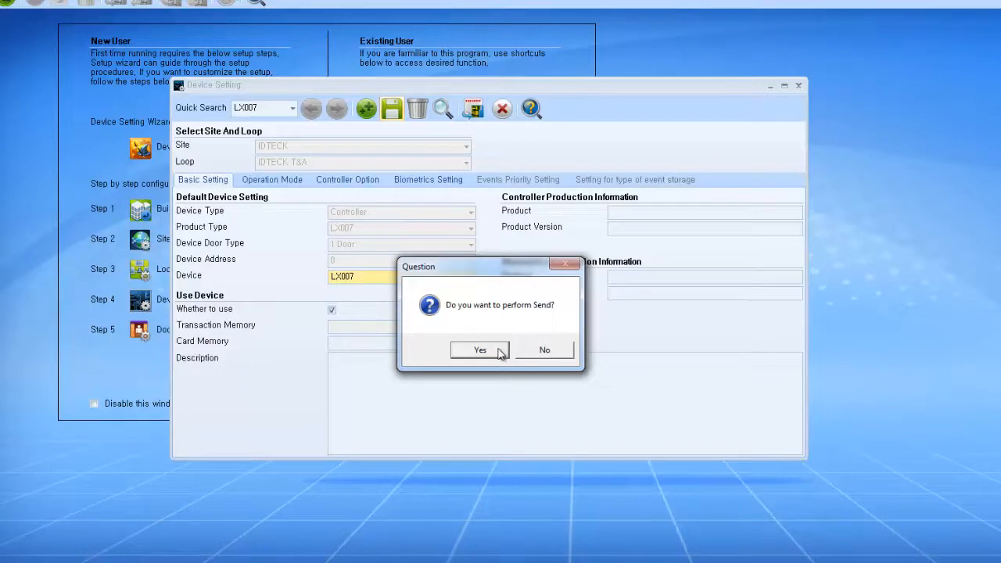
click(498, 349)
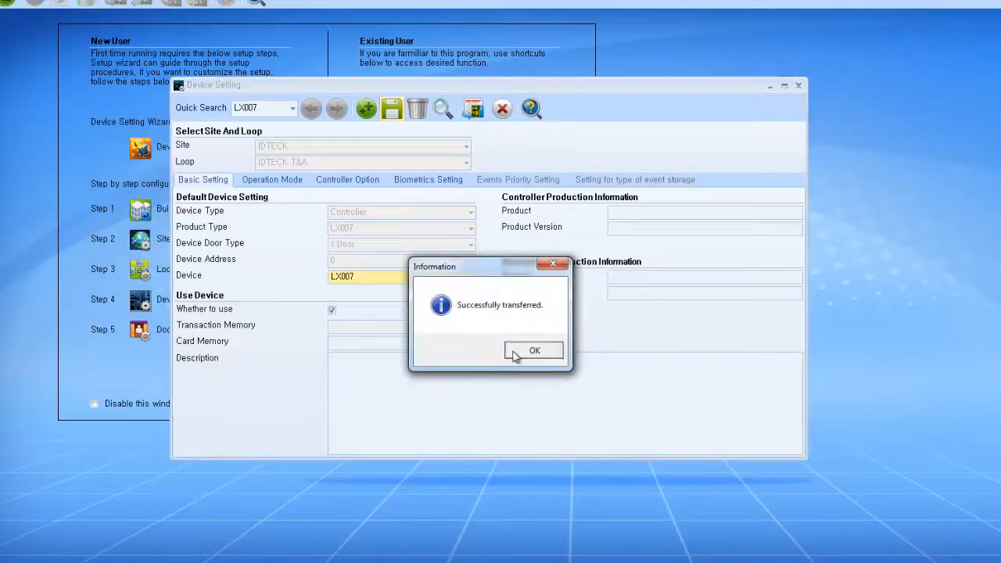
click(524, 352)
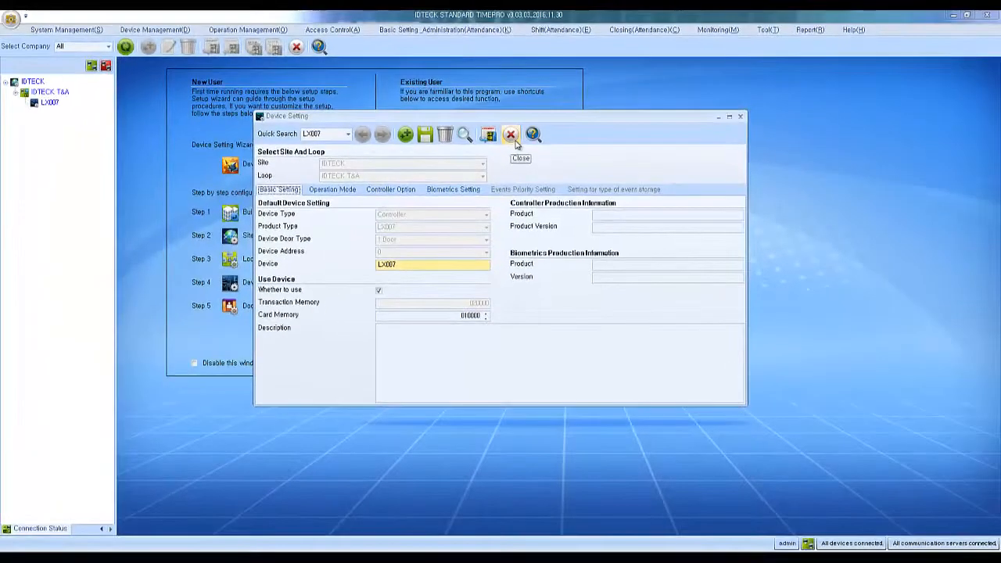
Step: Open Door Setting and select site IDTECK, loop IDTECK T&A and device LX007
click(502, 108)
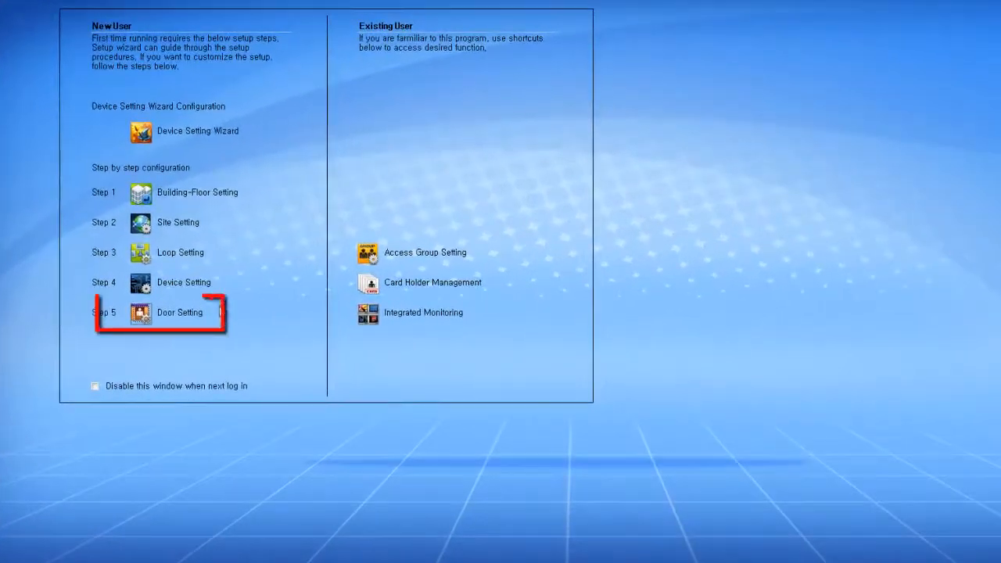
click(146, 318)
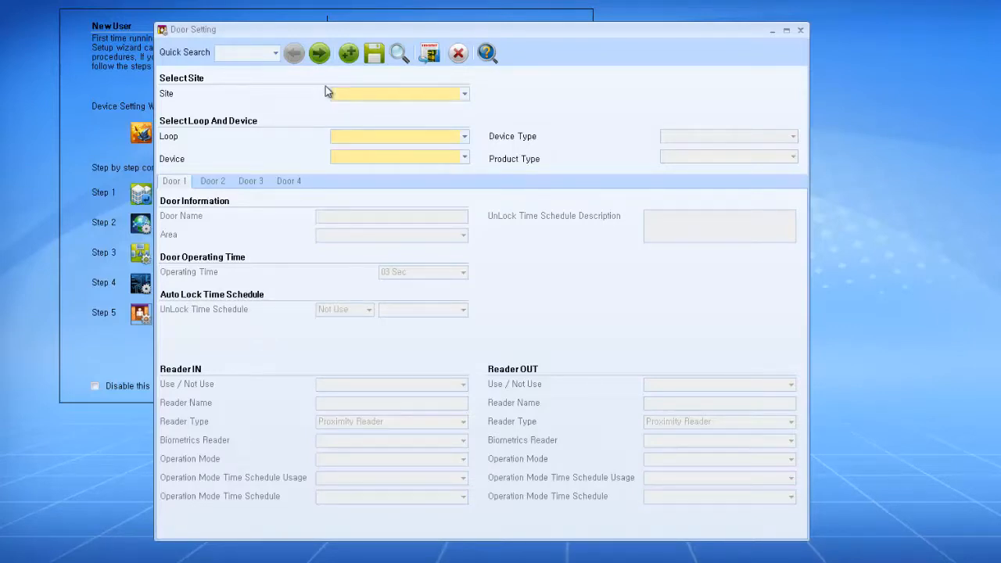
click(360, 98)
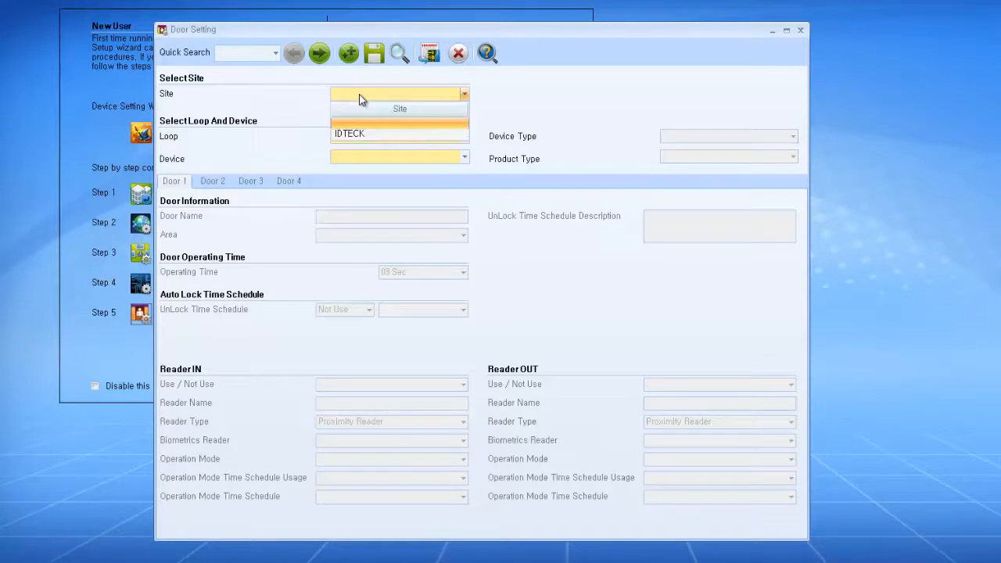
click(362, 134)
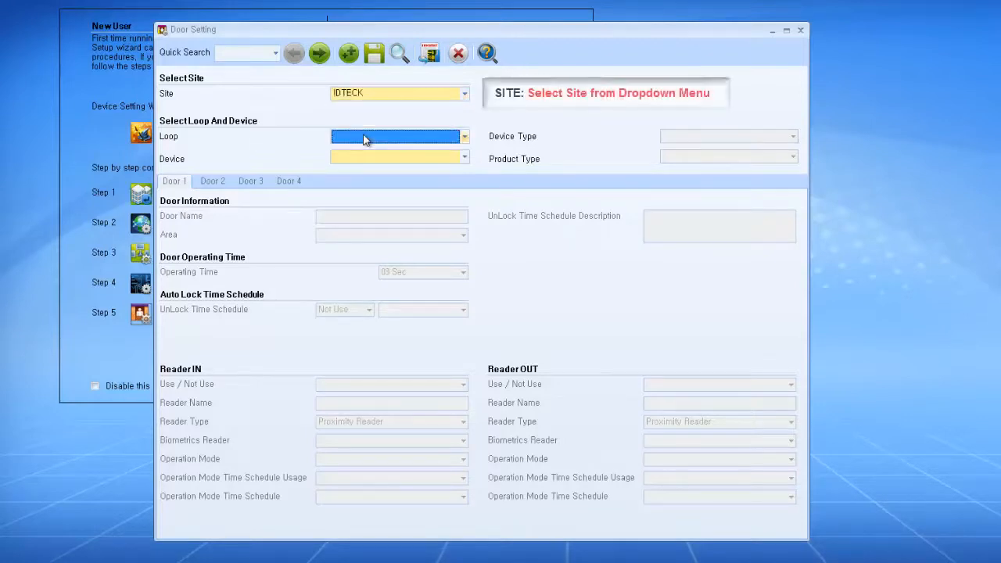
click(459, 136)
click(450, 178)
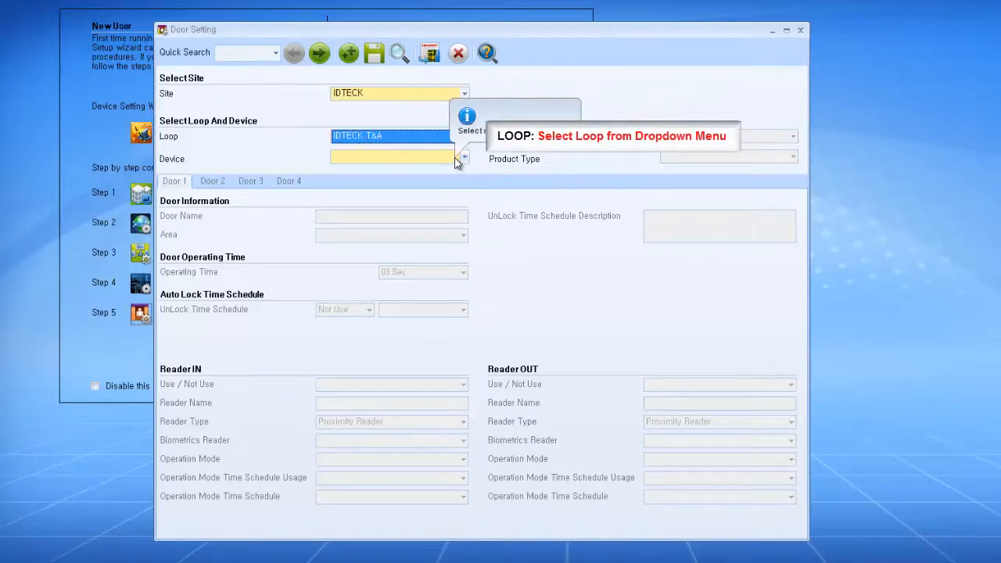
click(457, 158)
click(456, 188)
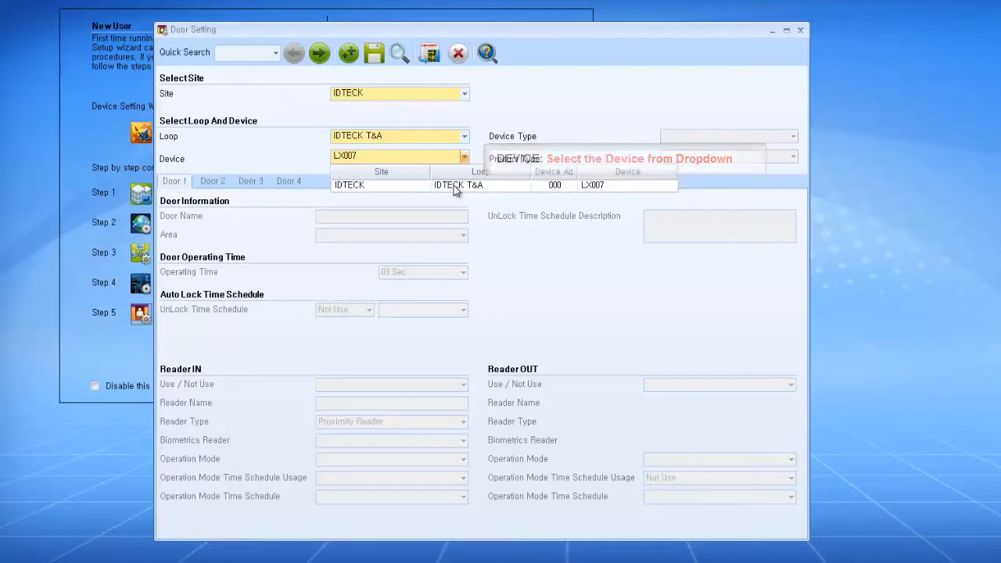
click(453, 188)
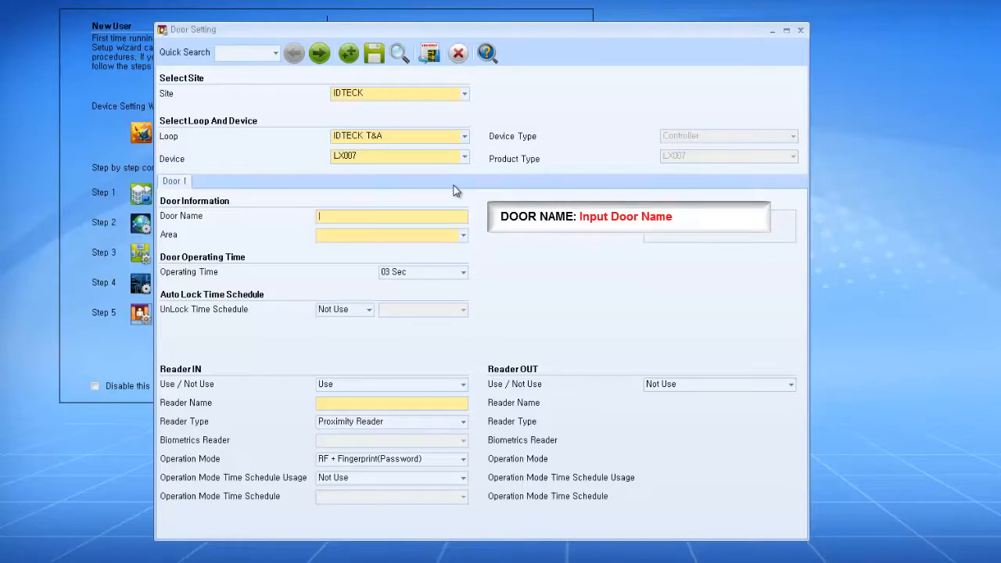
Step: Name Door 1 'Front Door (T&A)' in area IDTECK - 1F, keeping 03 Sec operating time and Reader IN in use
text(Front Door (T)
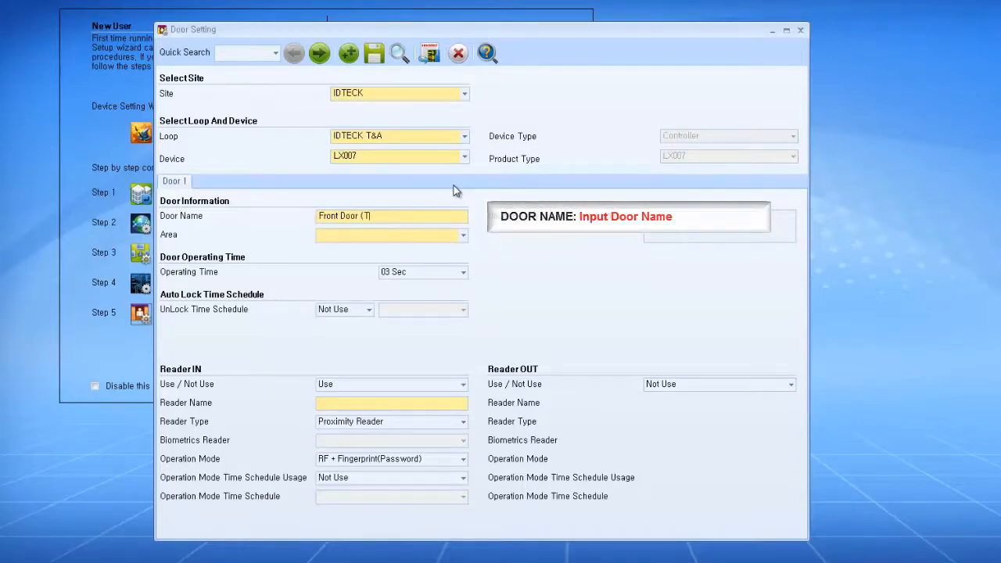
text(&A()
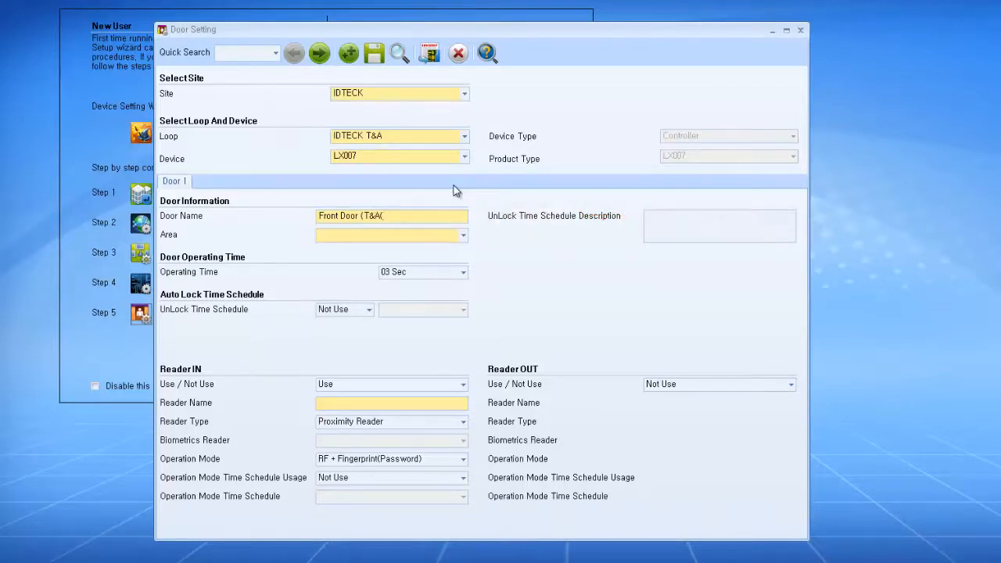
key(BackSpace)
text())
click(463, 235)
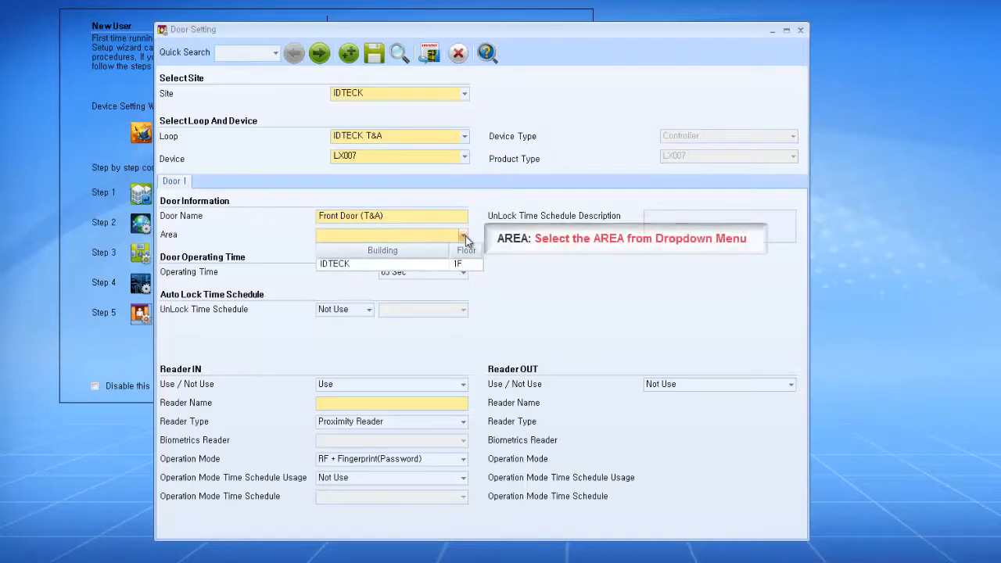
click(460, 265)
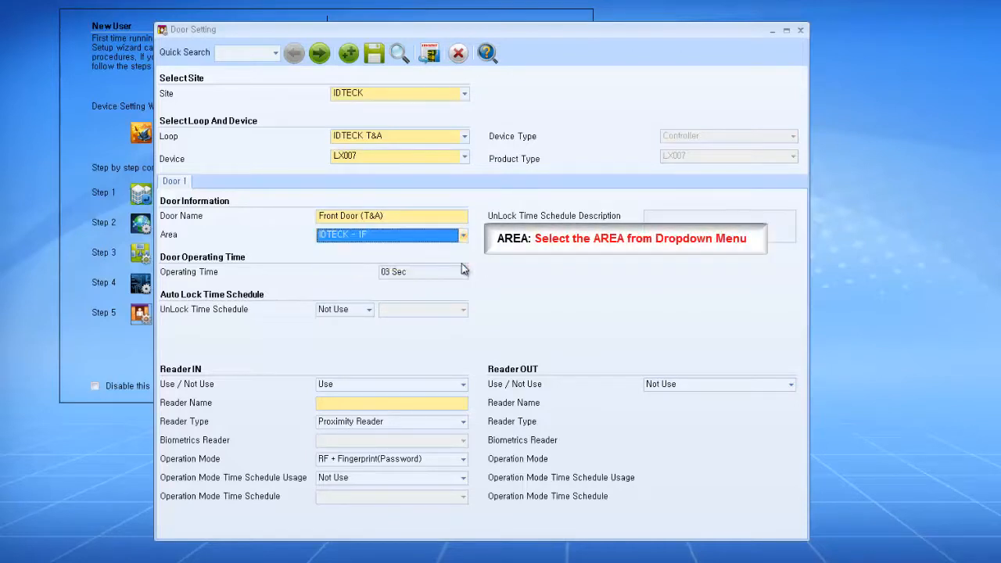
click(463, 272)
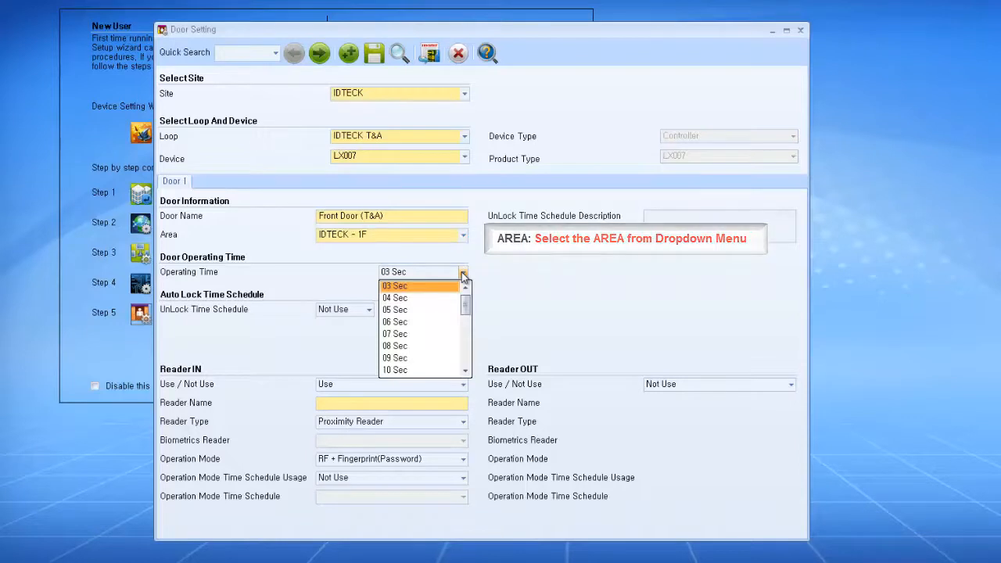
click(463, 272)
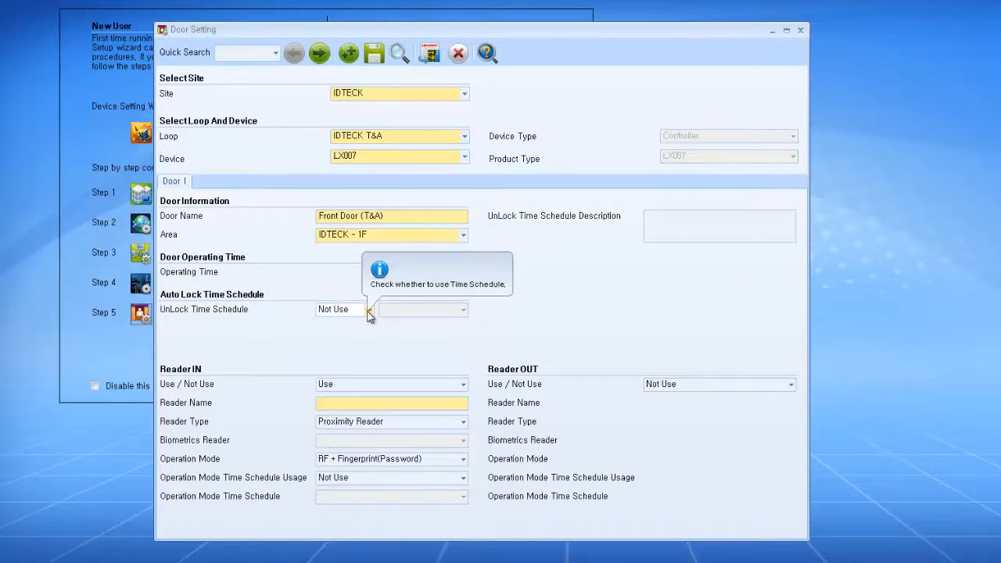
click(393, 378)
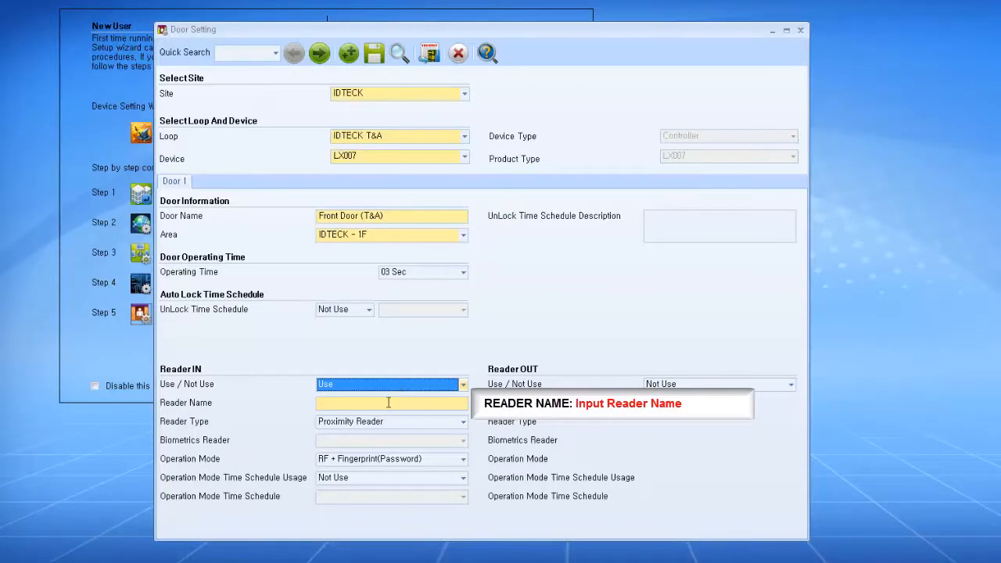
Step: Set Reader IN to LX007, Proximity Reader type, RF Only operation mode, and save the door settings
click(387, 402)
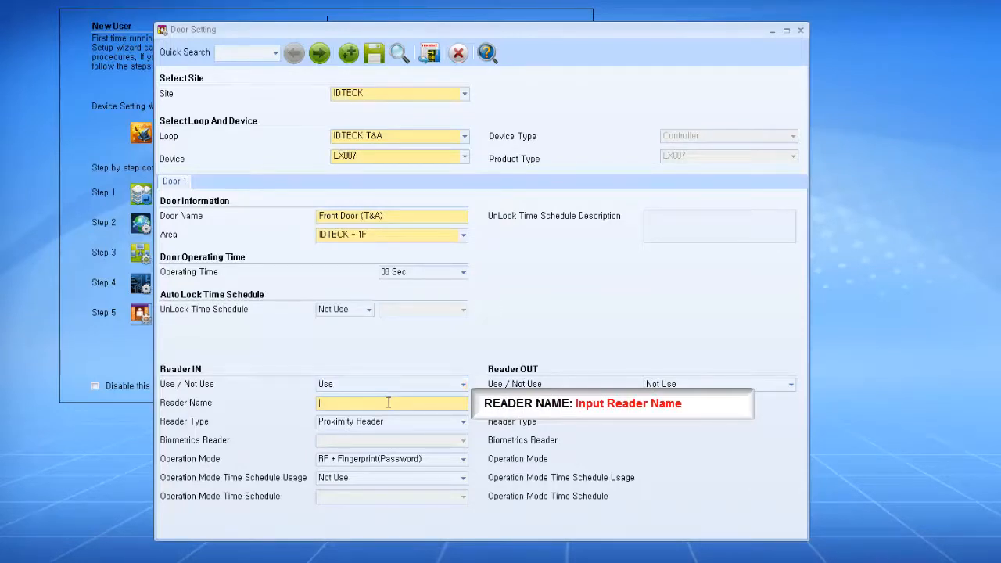
text(007)
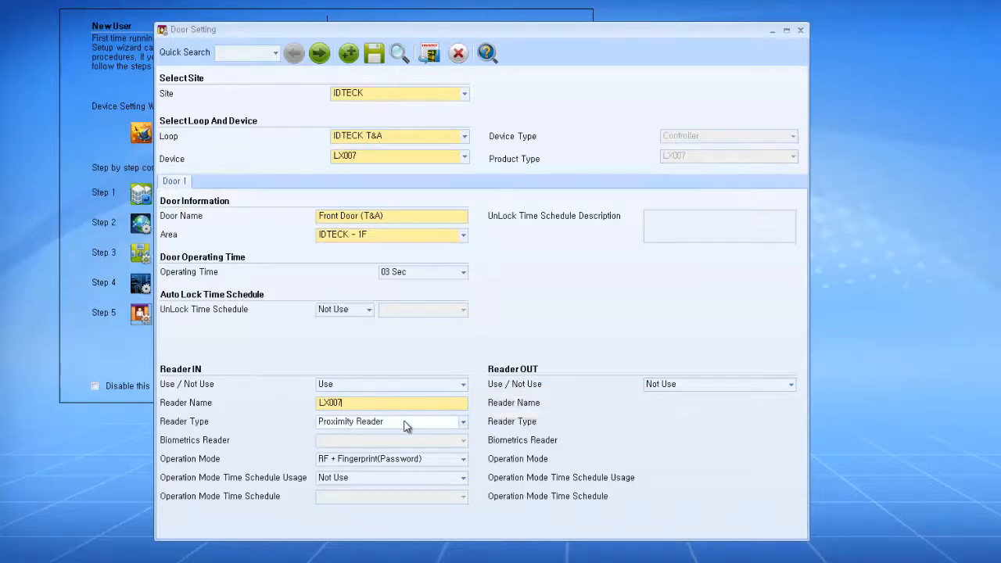
mouse_move(405, 425)
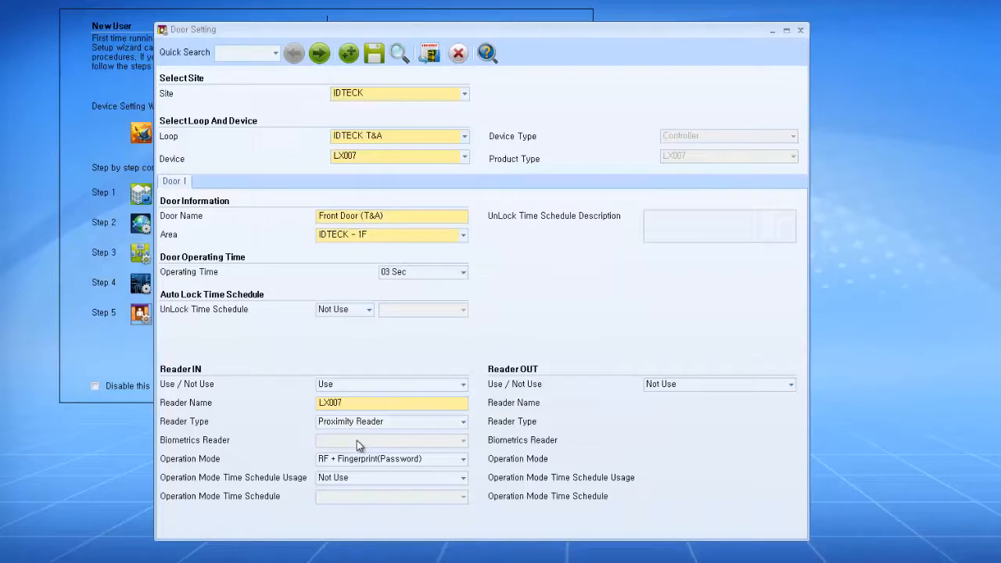
click(379, 422)
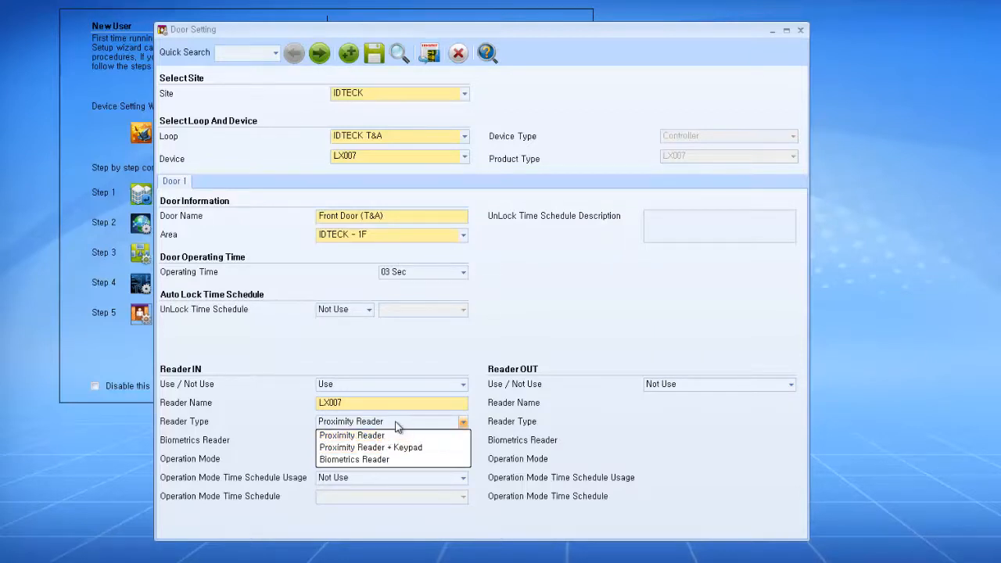
click(396, 424)
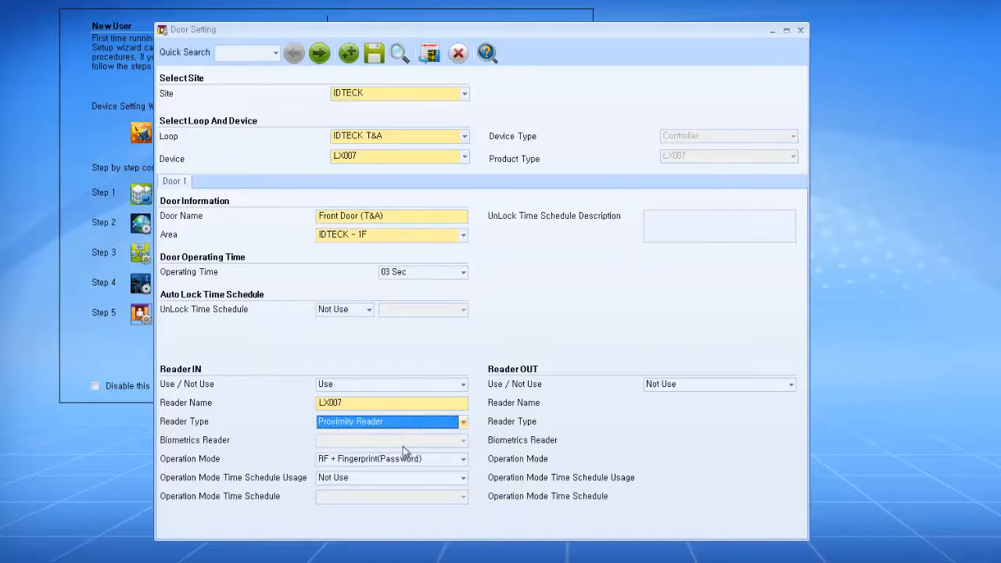
click(414, 462)
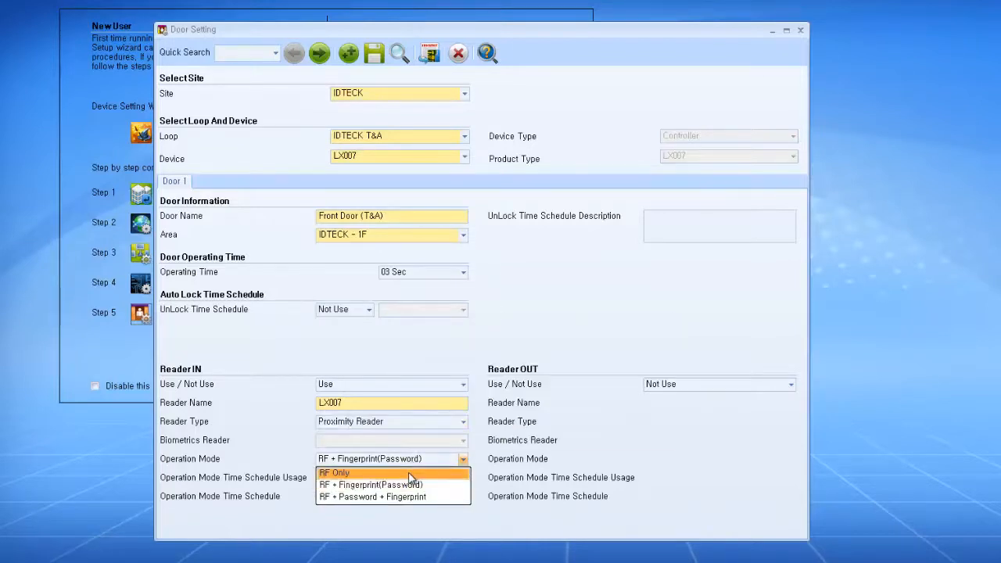
click(409, 473)
click(415, 461)
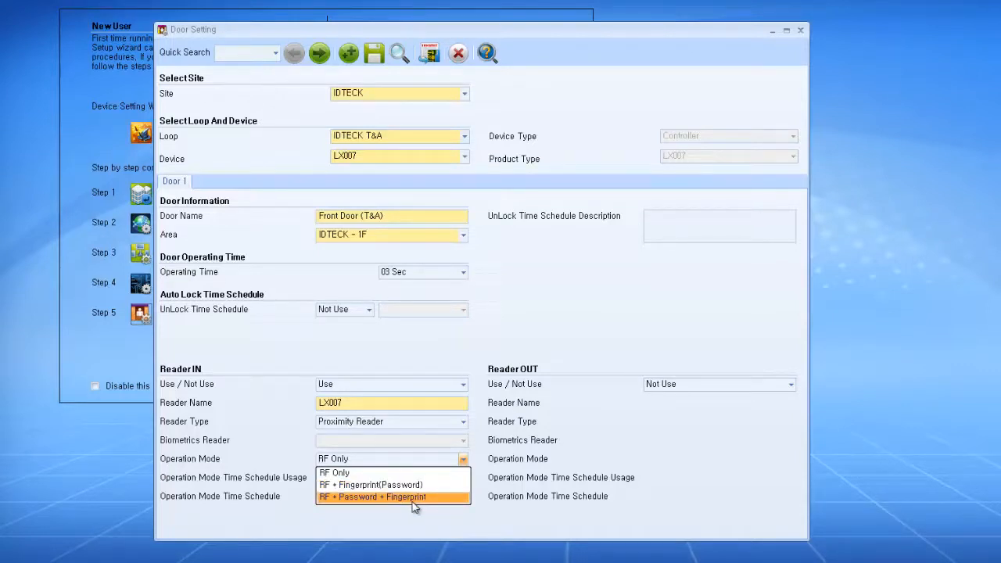
click(420, 475)
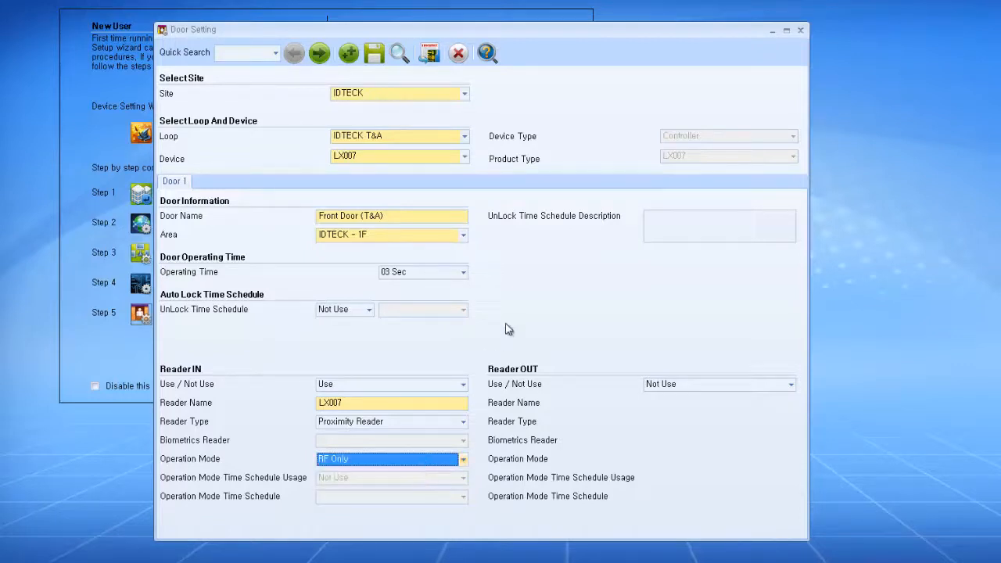
click(375, 53)
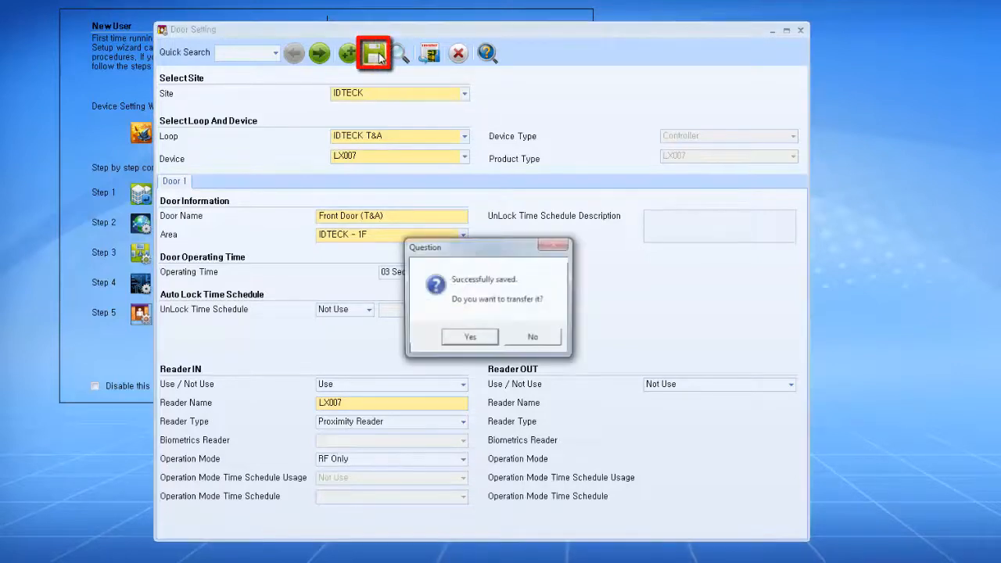
Step: Transfer Door 1's settings to the controller, acknowledge success, and close Door Setting
click(469, 338)
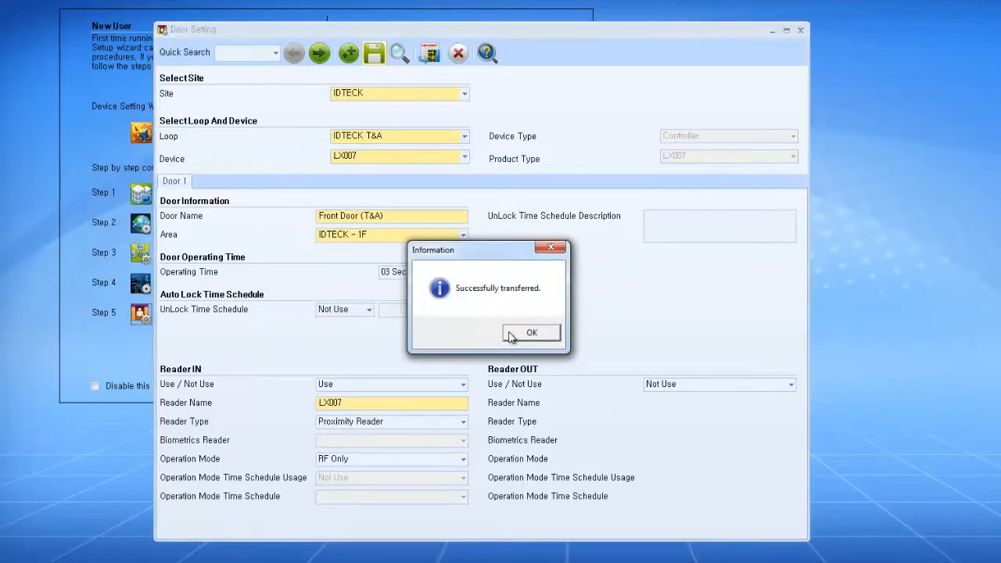
click(509, 336)
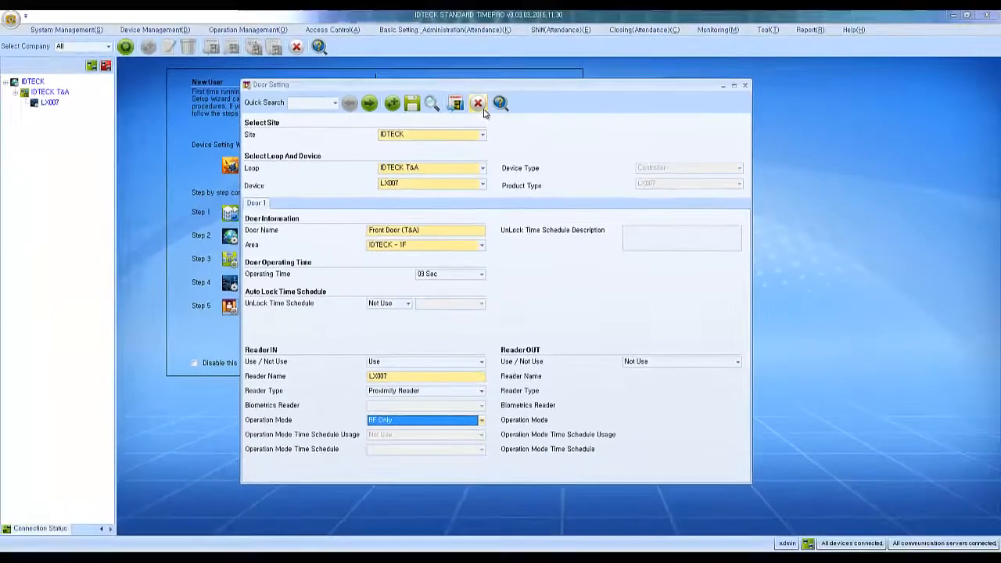
click(483, 110)
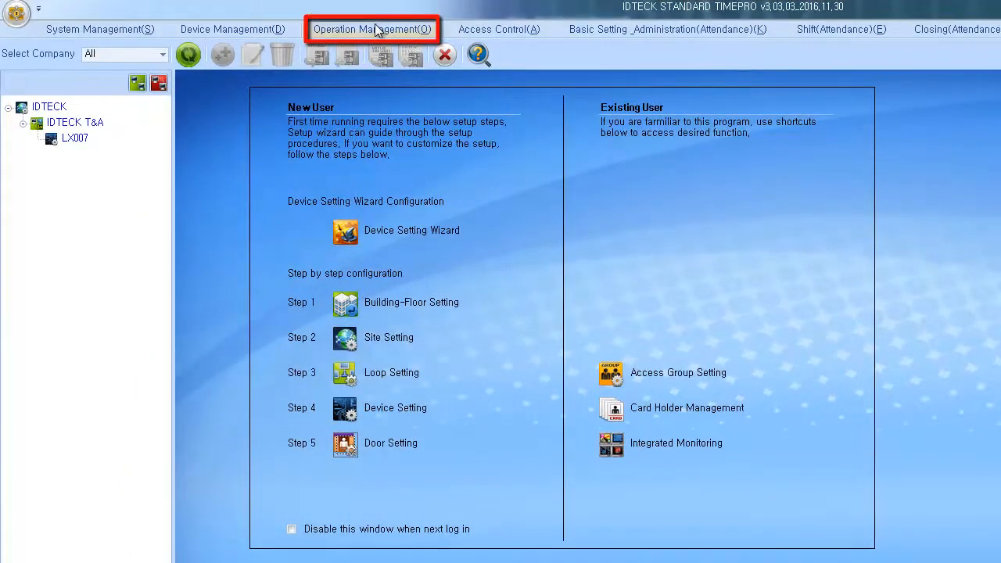
Step: In Company Setting, rename the existing company record to IDTECK, save it, and close the window
click(376, 30)
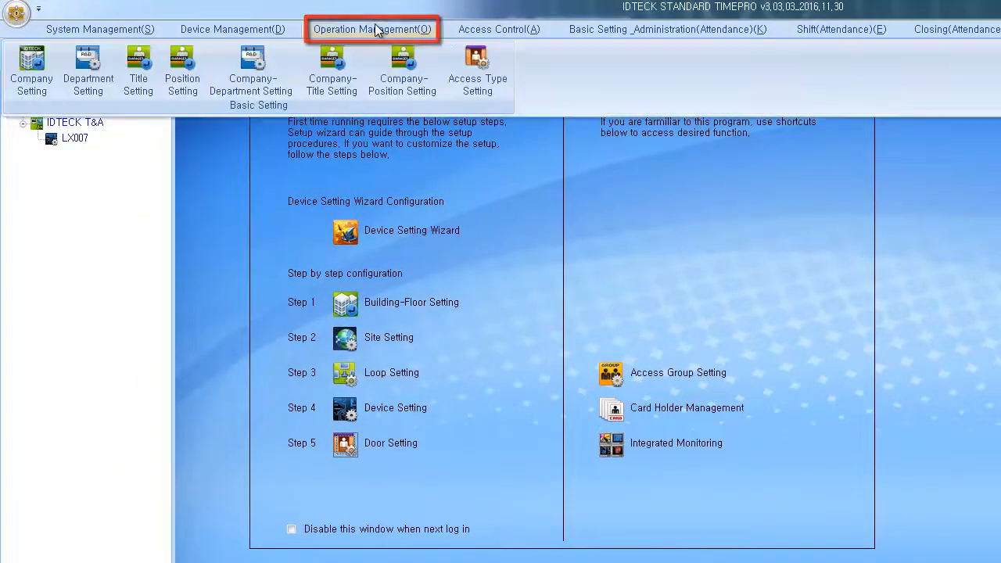
click(50, 94)
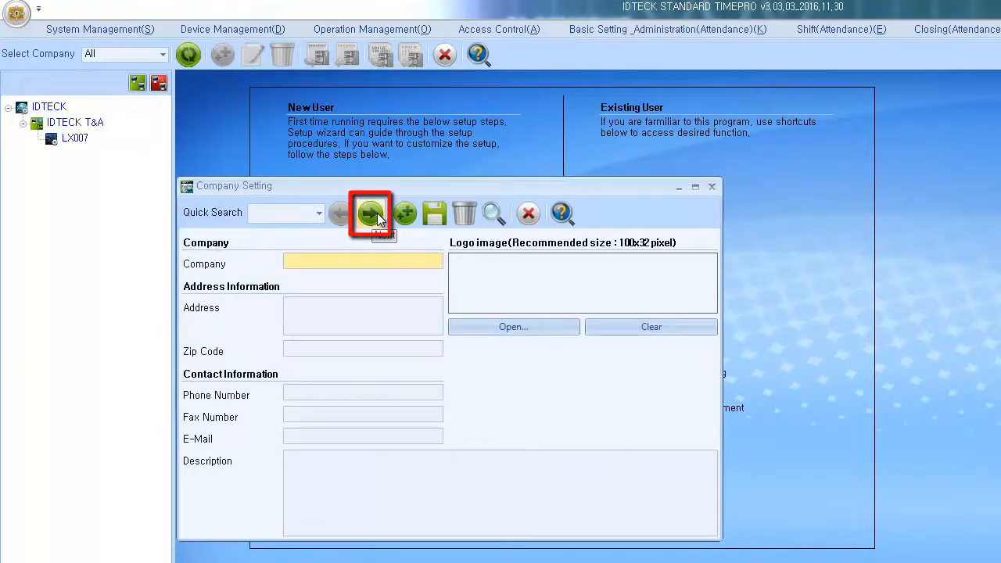
click(372, 213)
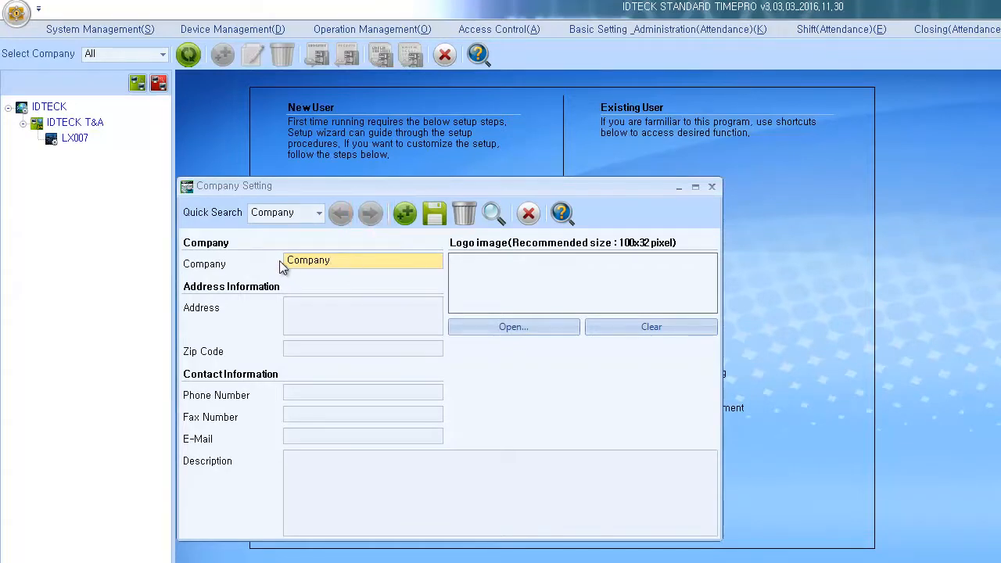
drag(345, 261, 286, 261)
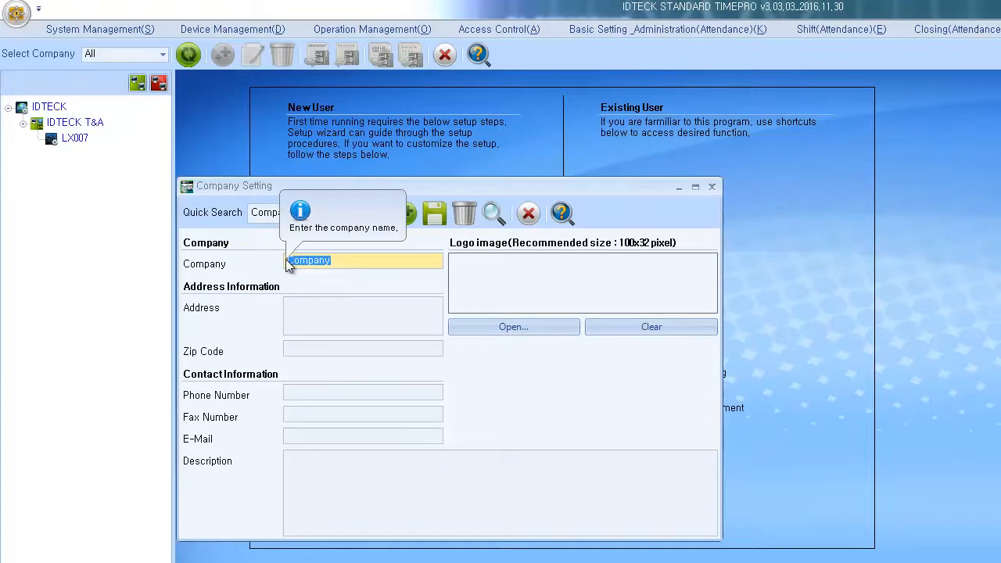
key(BackSpace)
text(IDTECK)
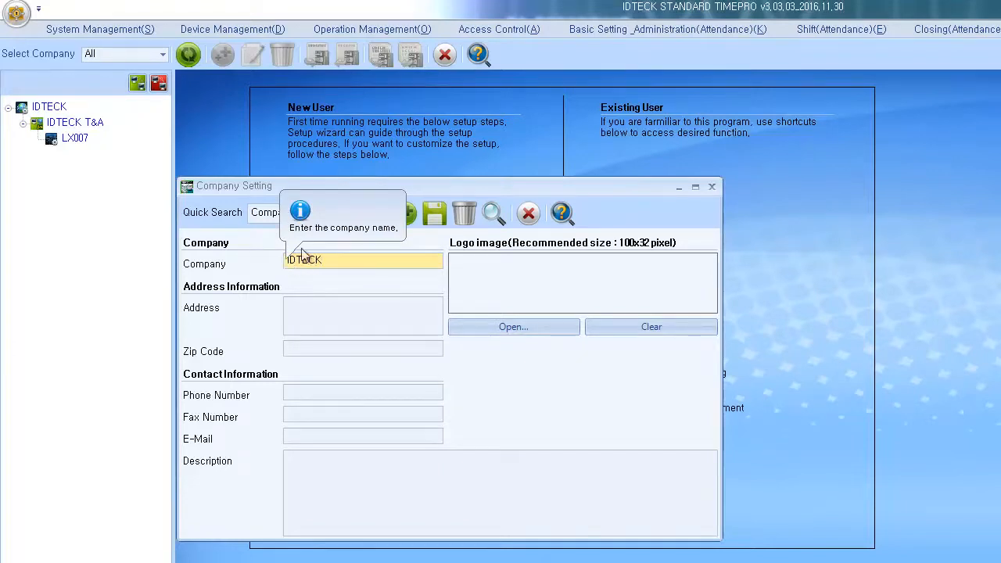
click(432, 219)
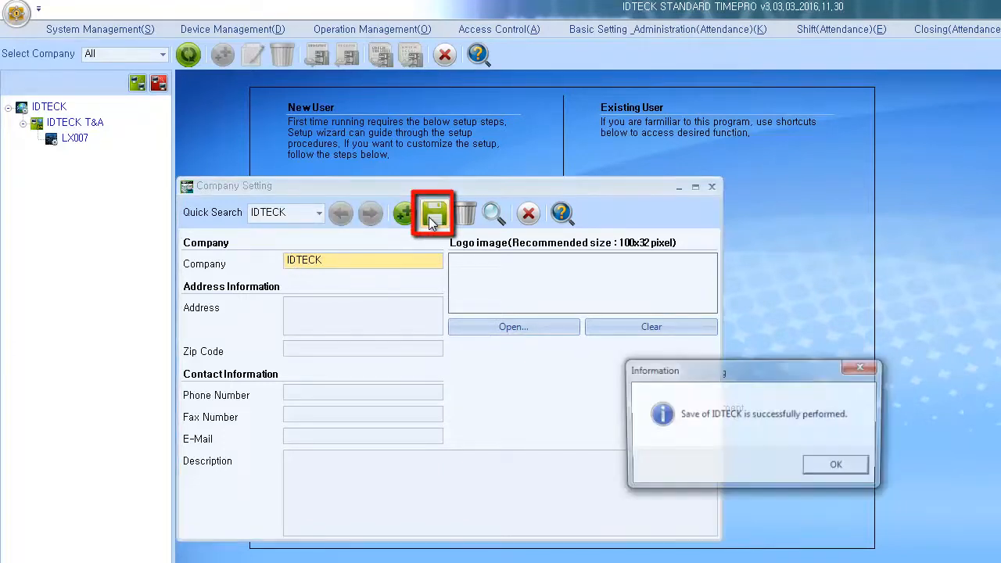
click(822, 467)
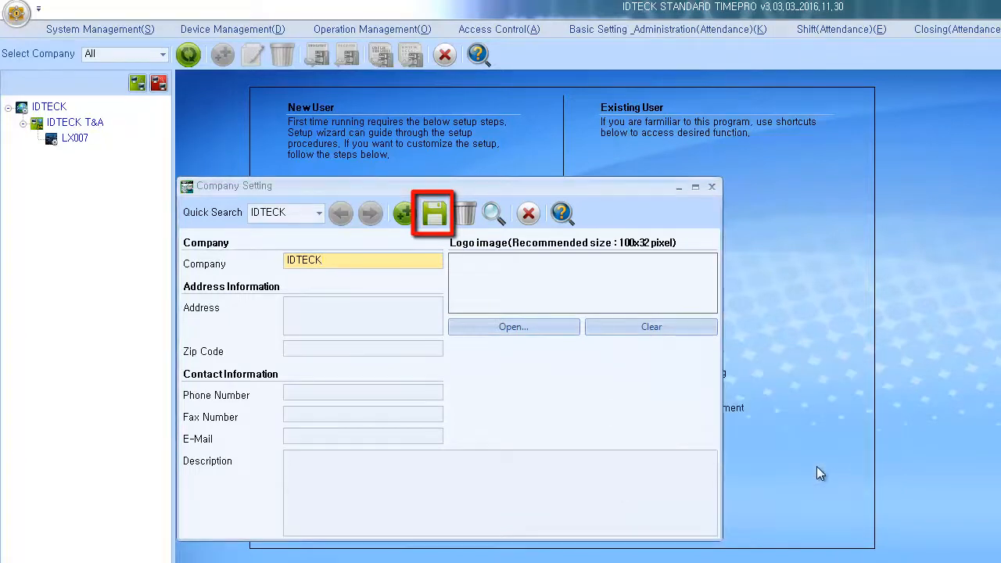
click(528, 212)
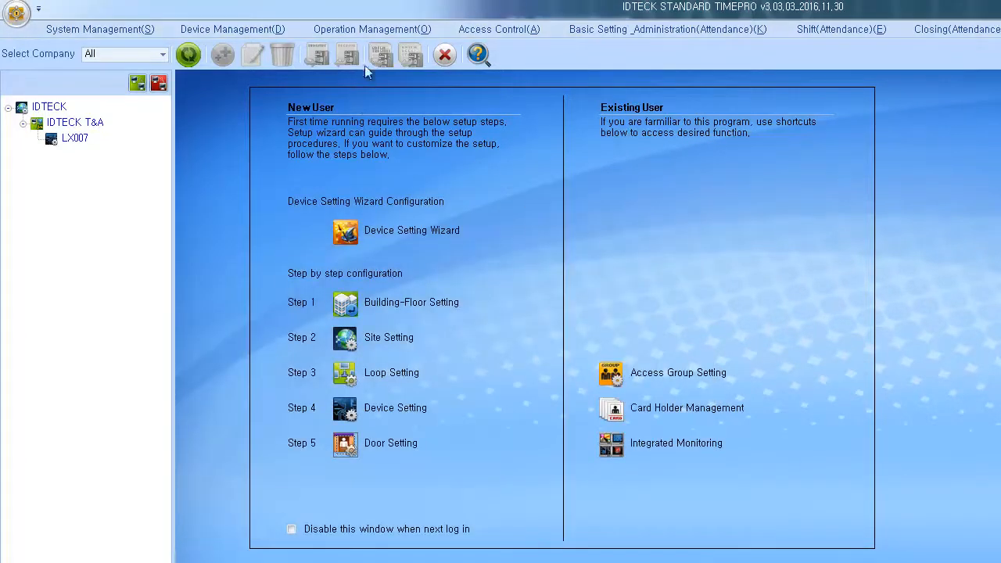
Step: In Department Setting, rename Department-1 to Technical, save it, and close the window
click(380, 31)
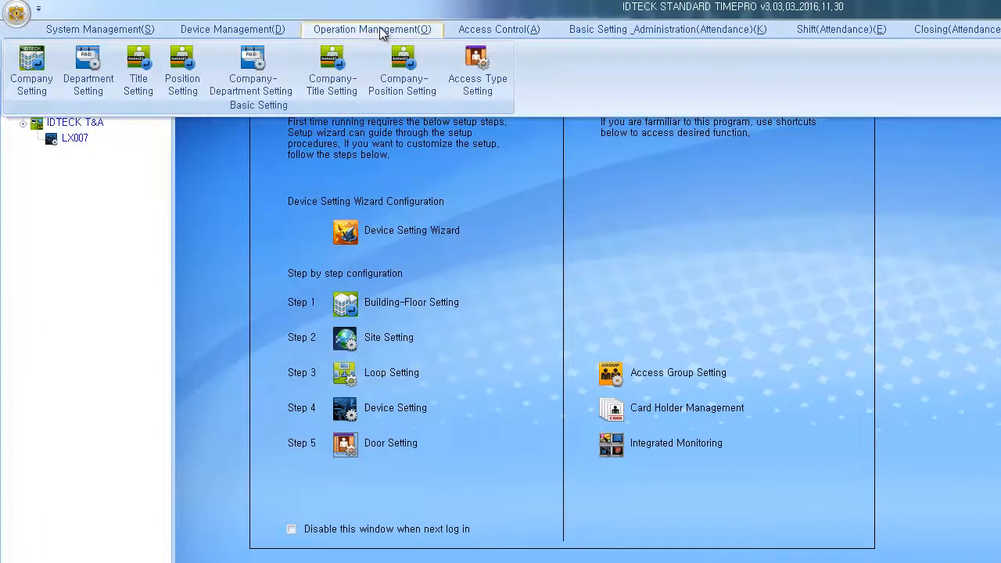
click(97, 88)
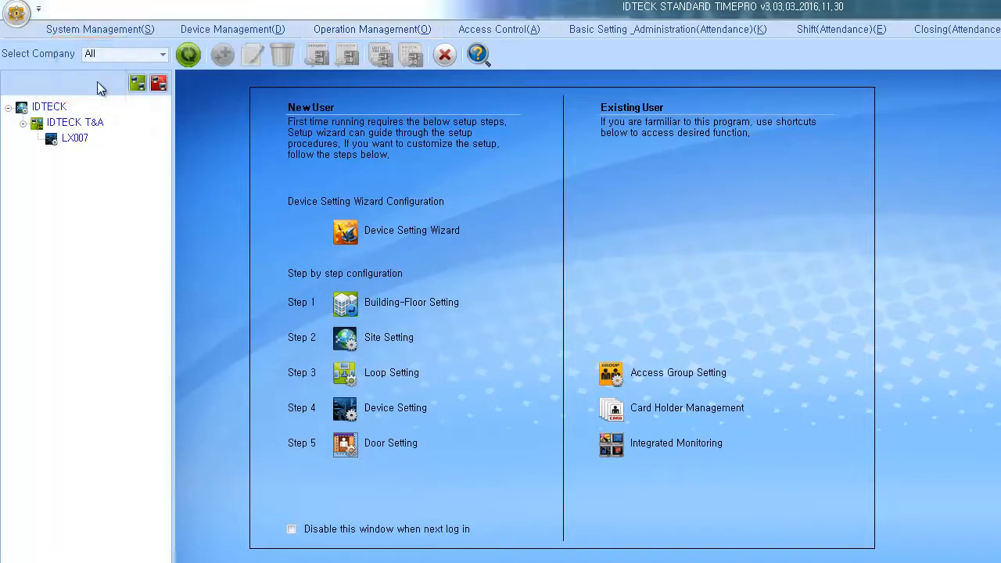
click(712, 321)
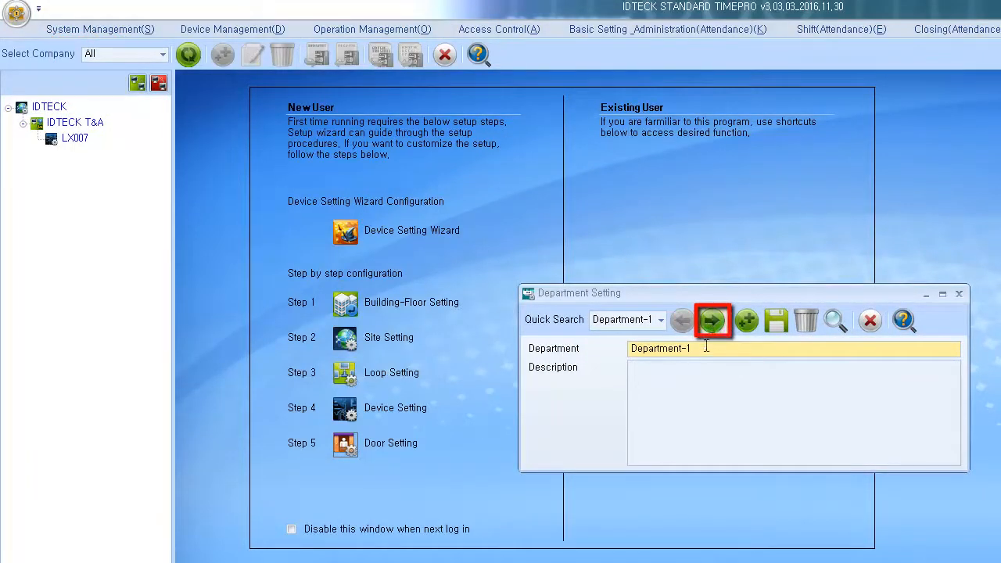
drag(704, 350, 586, 356)
text(Te)
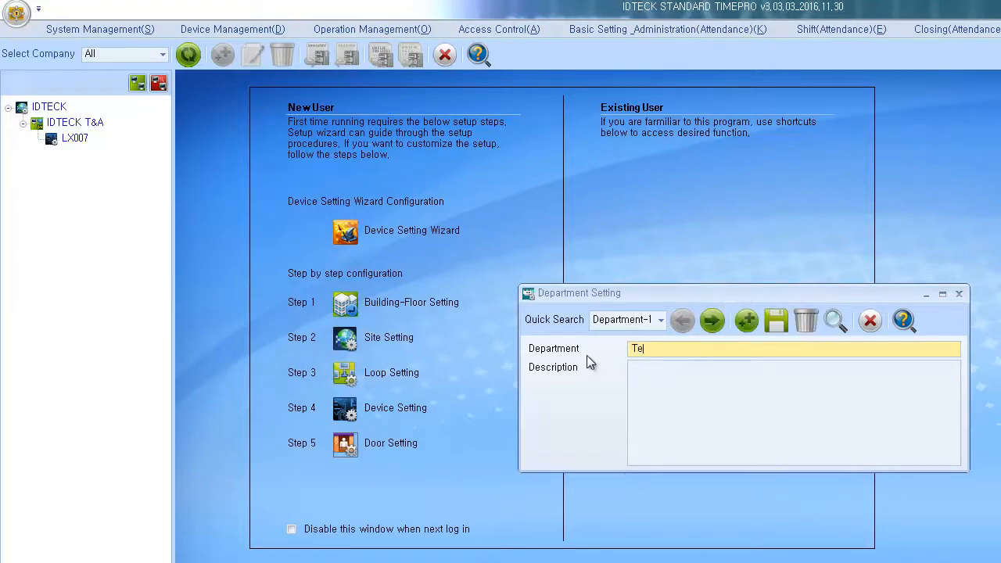
text(chnical)
click(781, 320)
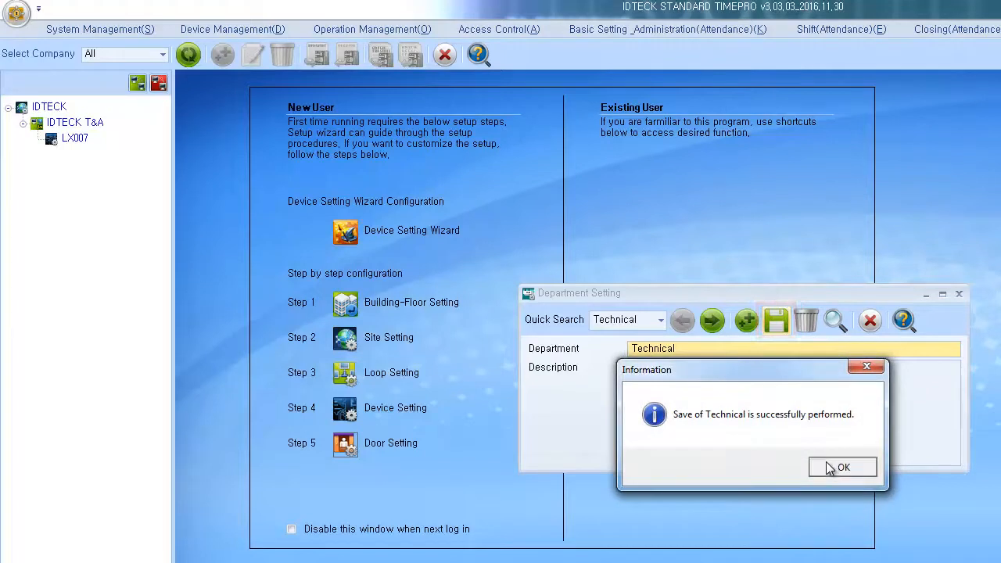
click(836, 466)
click(871, 321)
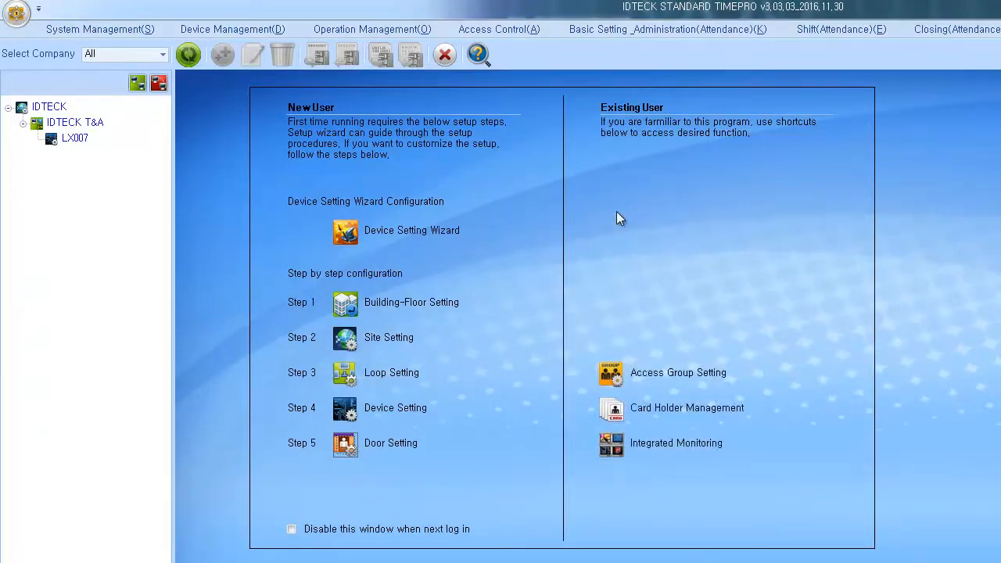
Step: Assign departments Technical and Department-2 to company IDTECK, save, and close the window
click(414, 29)
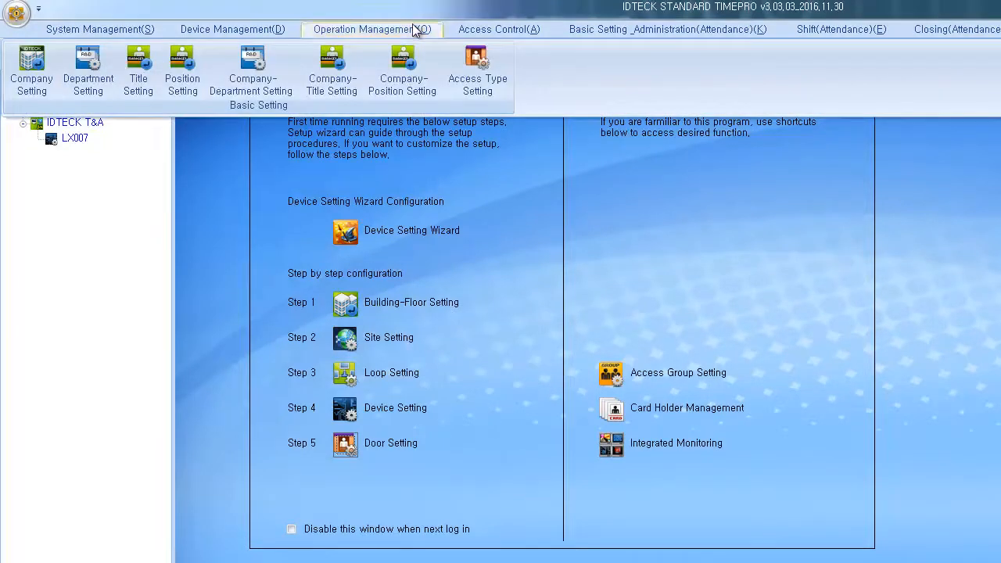
click(291, 86)
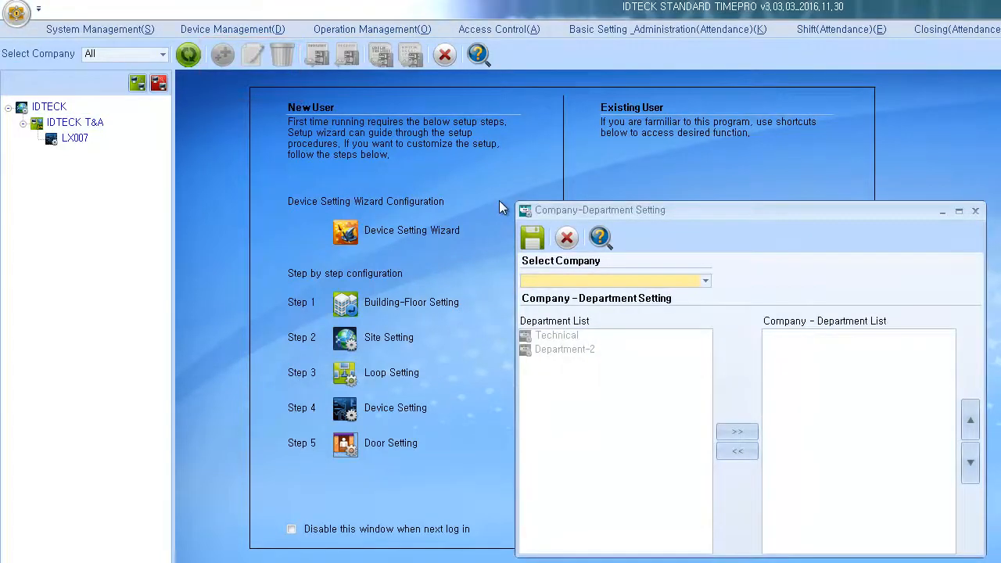
click(609, 281)
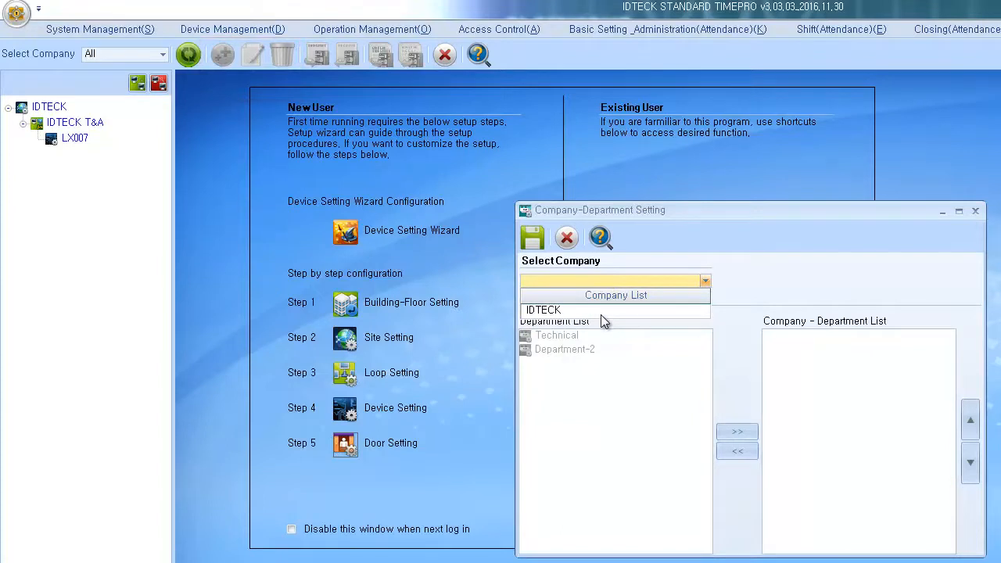
click(600, 315)
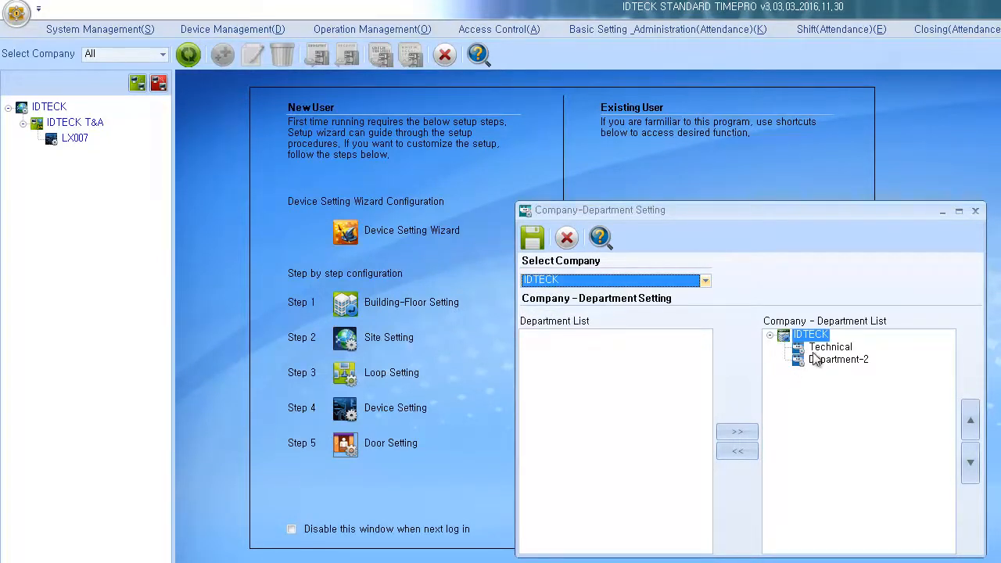
mouse_move(814, 358)
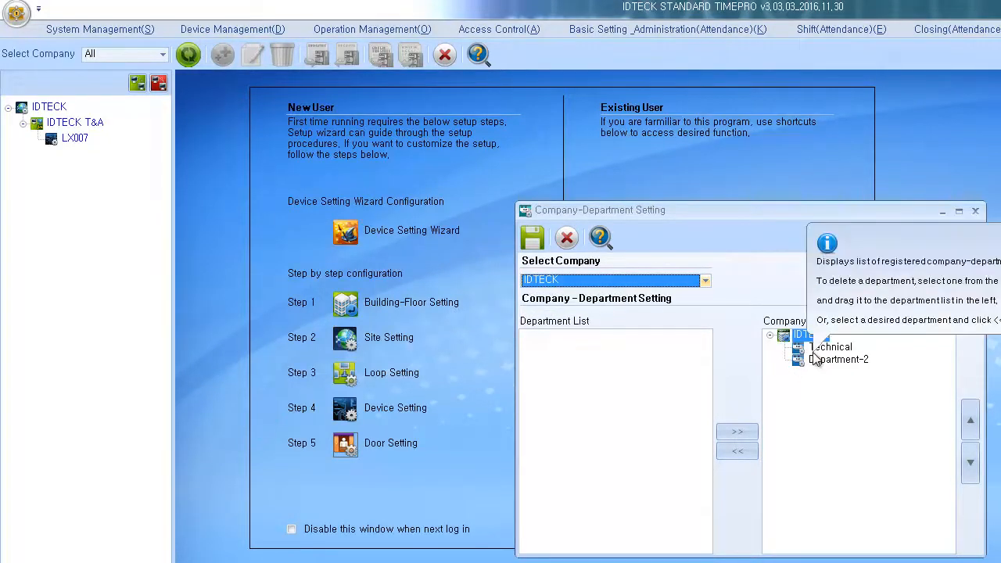
click(541, 246)
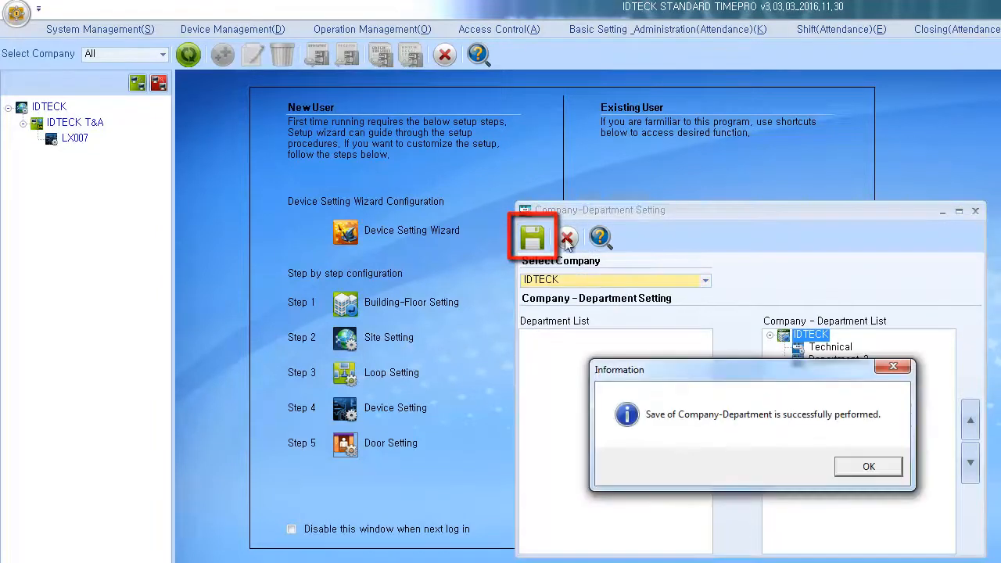
click(863, 466)
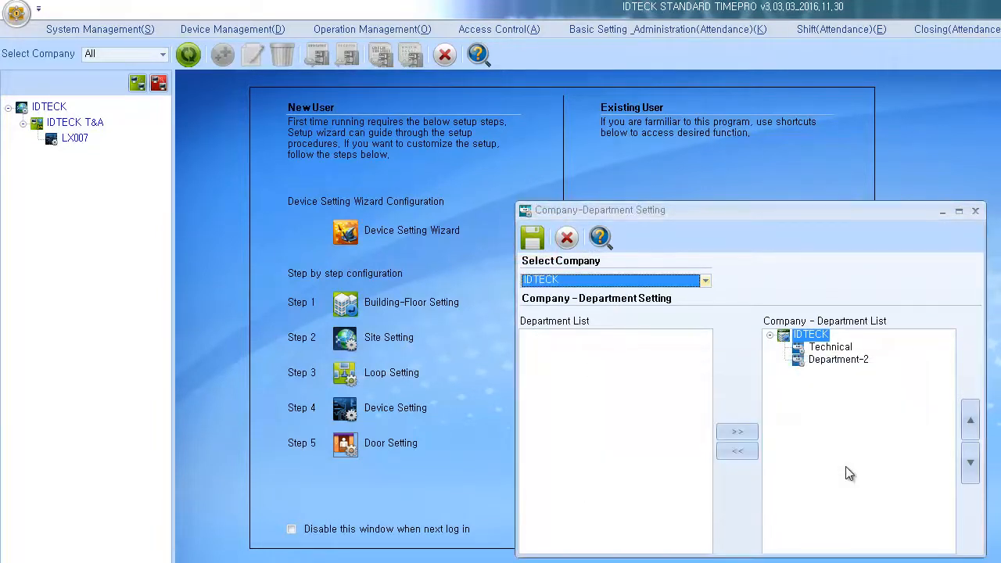
click(570, 238)
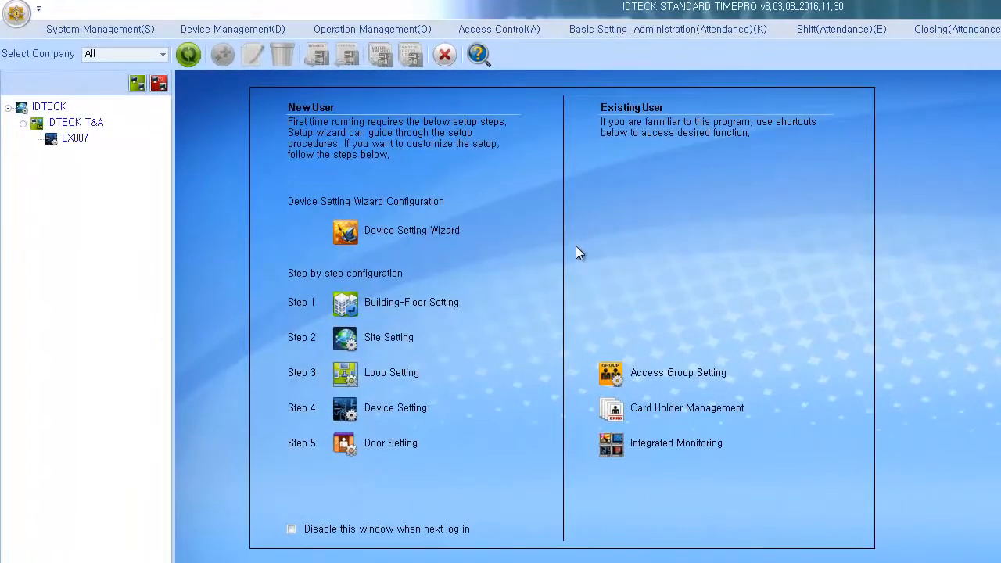
Step: Send the current date and time to the LX007 device's clock, then close Device Time Setting
click(279, 32)
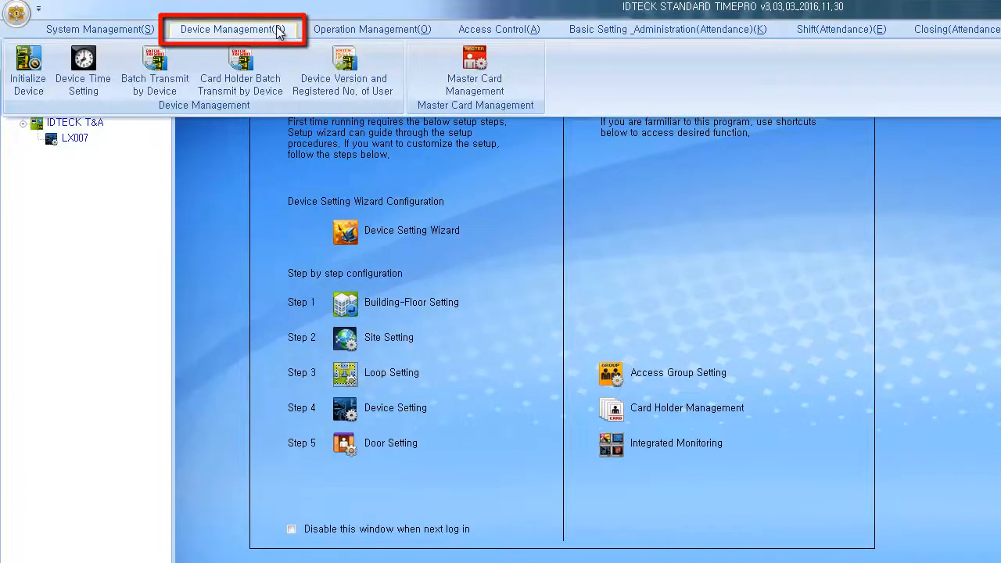
click(99, 82)
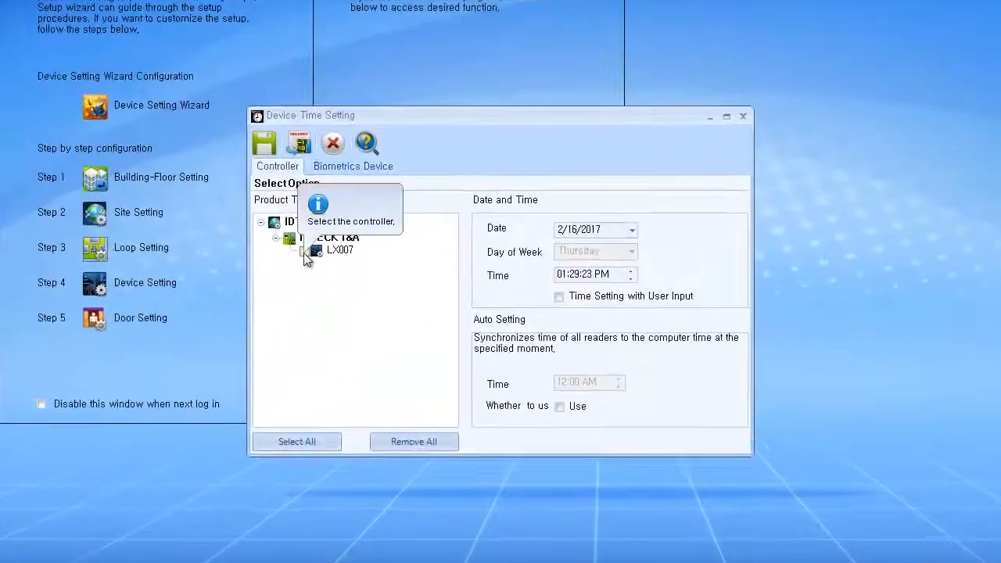
click(369, 261)
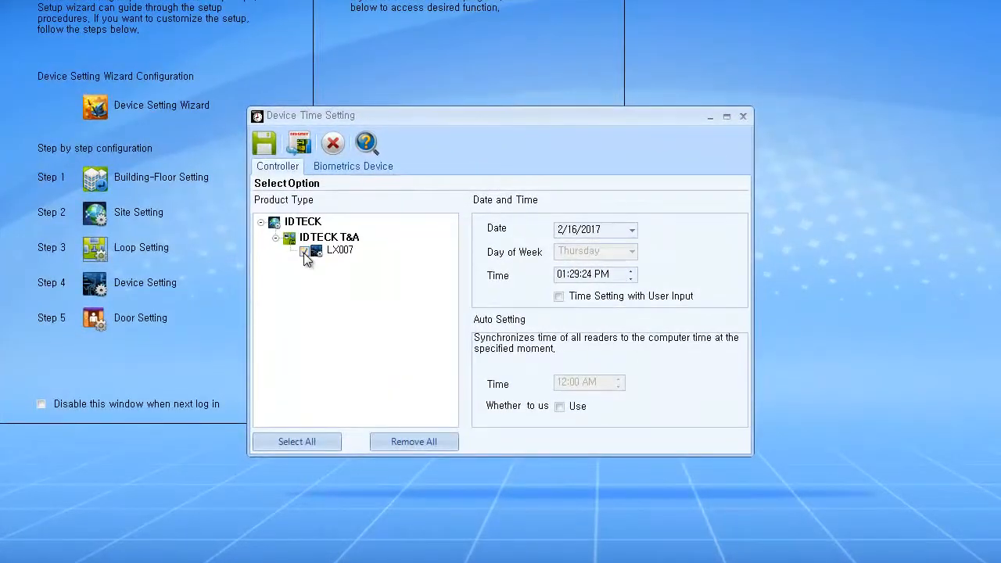
click(305, 139)
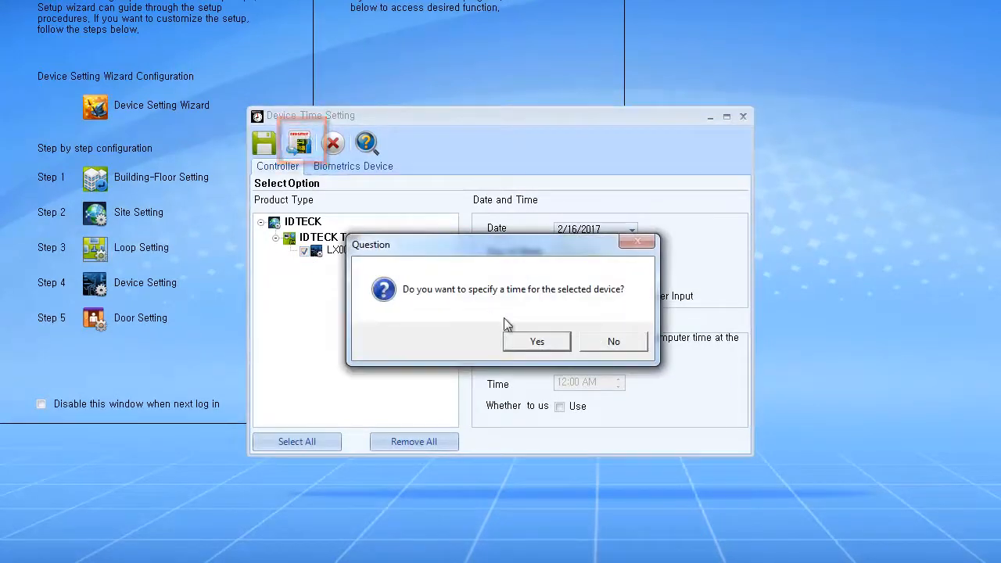
click(552, 345)
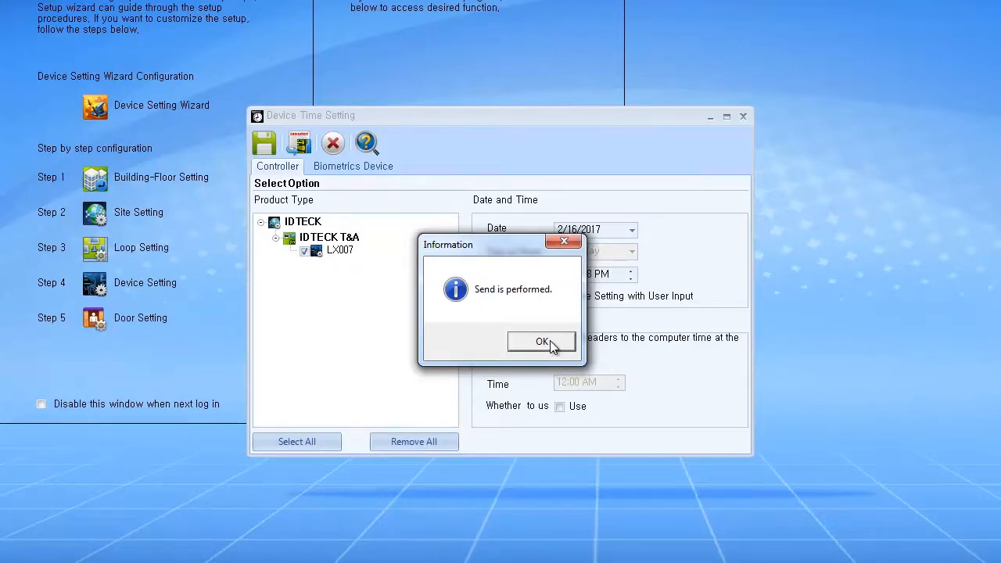
click(549, 341)
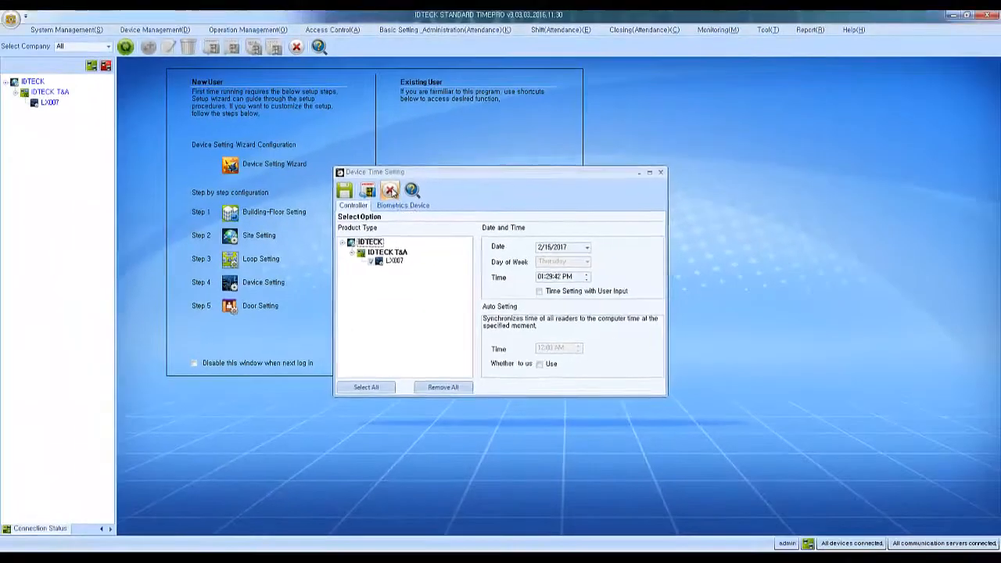
click(341, 155)
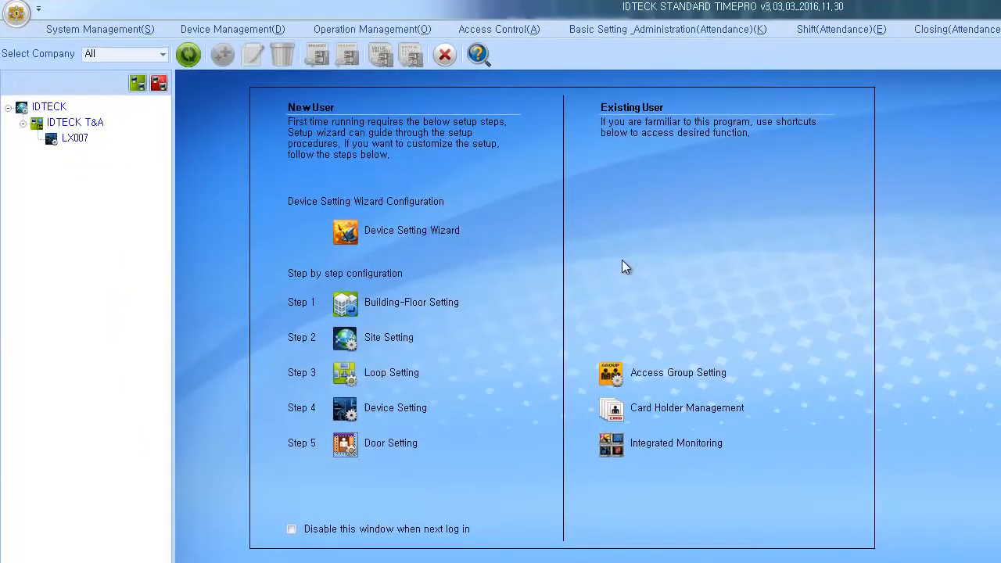
click(635, 37)
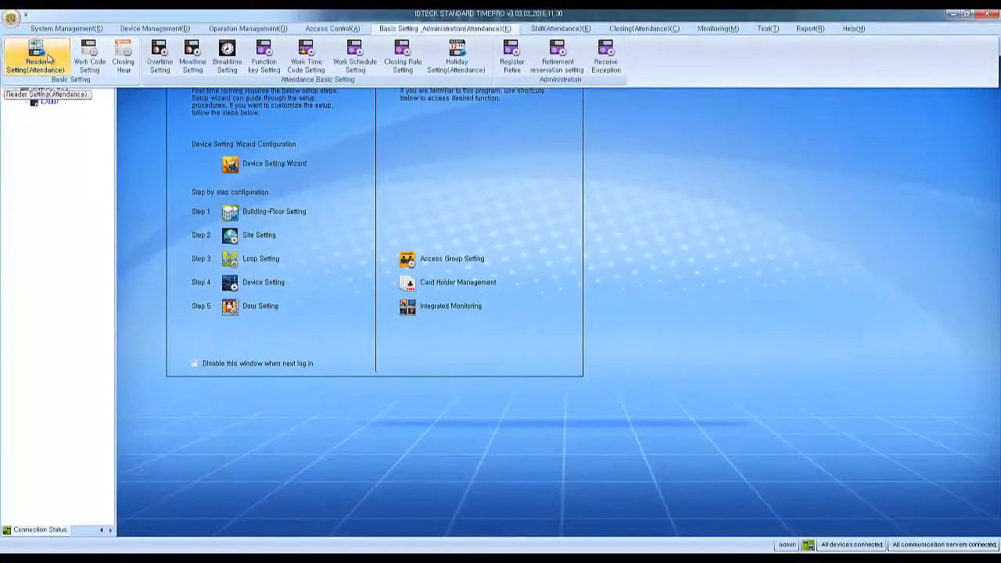
Step: Register the Front Door (T&A) reader as IDTECK's attendance reader and save
click(72, 69)
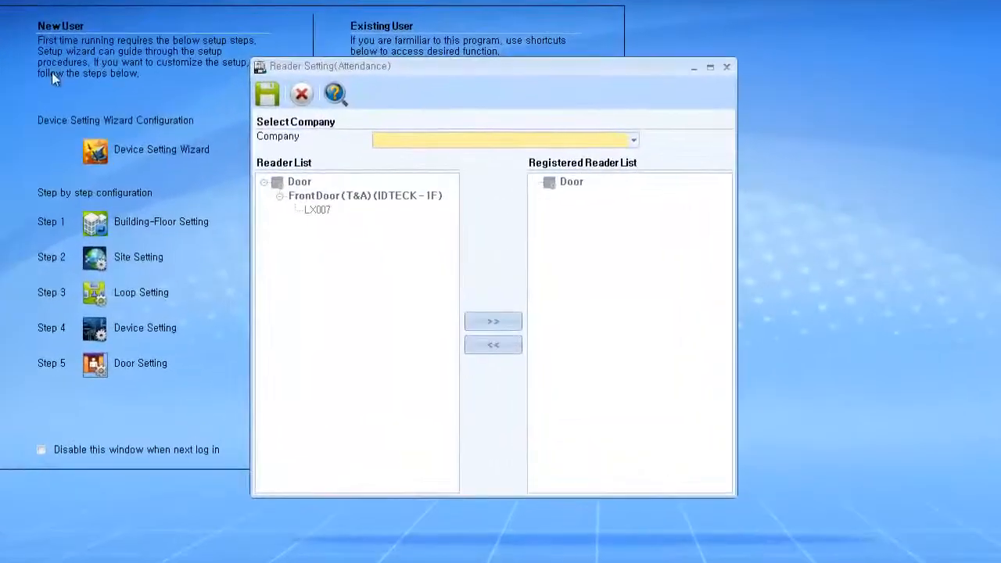
click(402, 137)
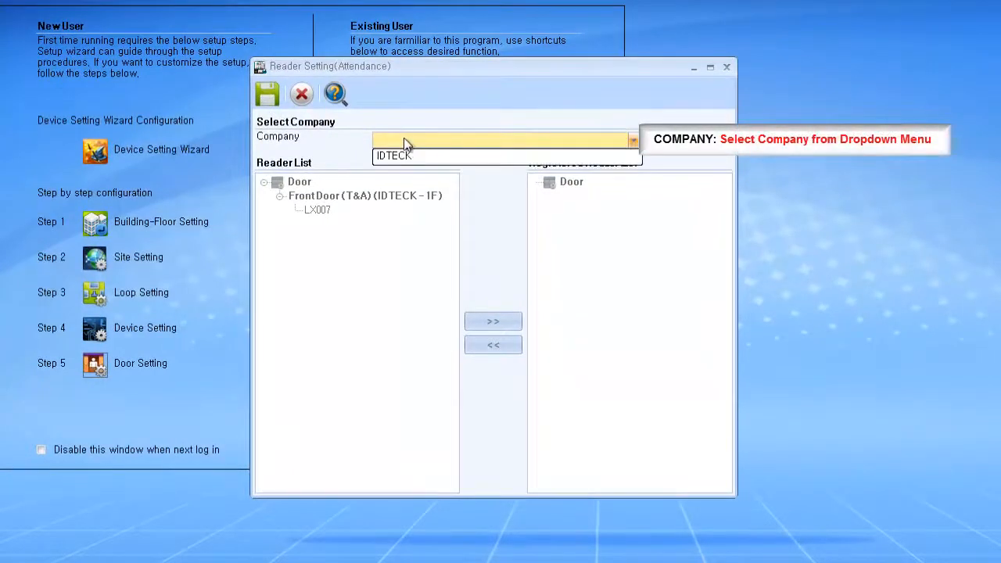
click(422, 157)
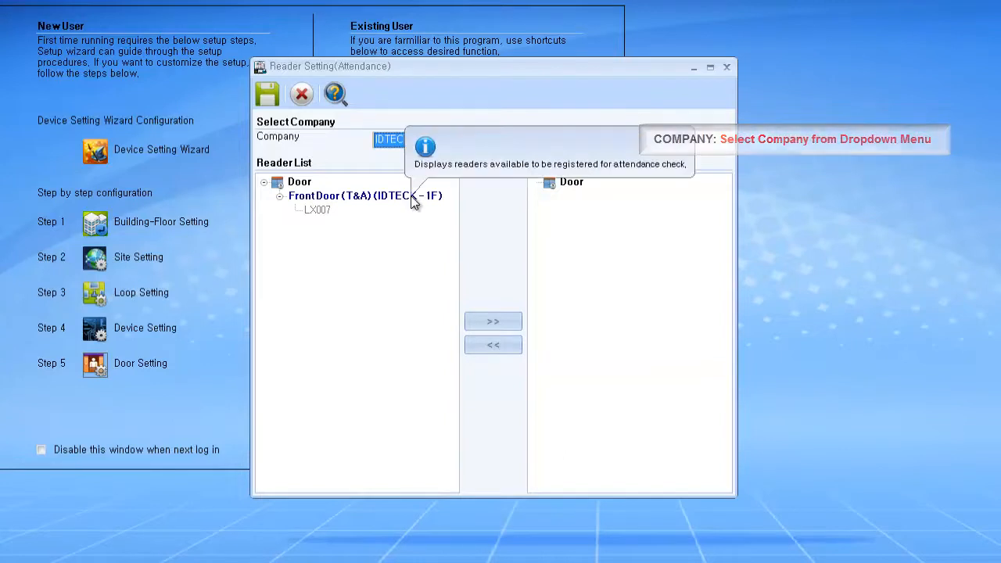
click(413, 197)
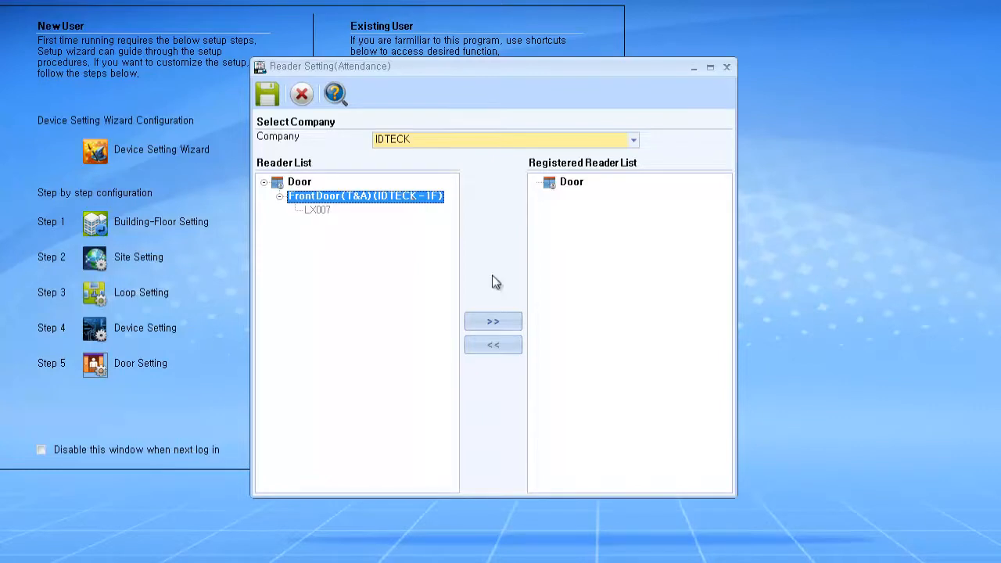
click(493, 323)
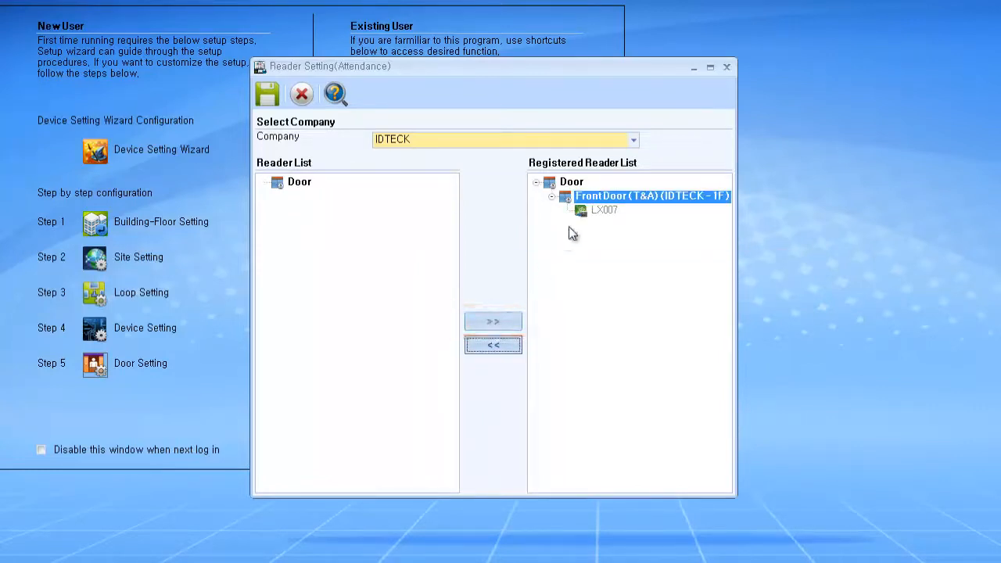
click(267, 97)
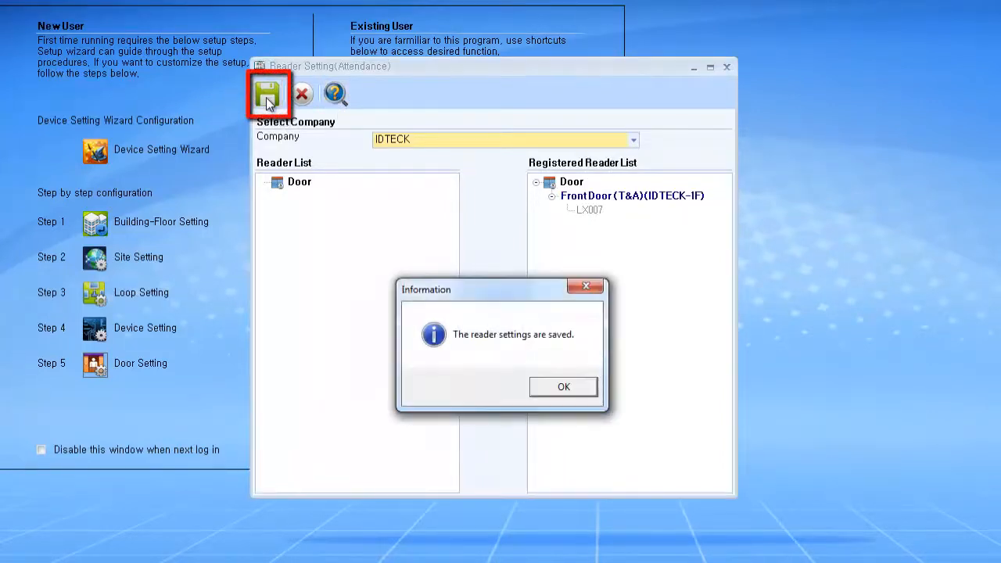
click(564, 386)
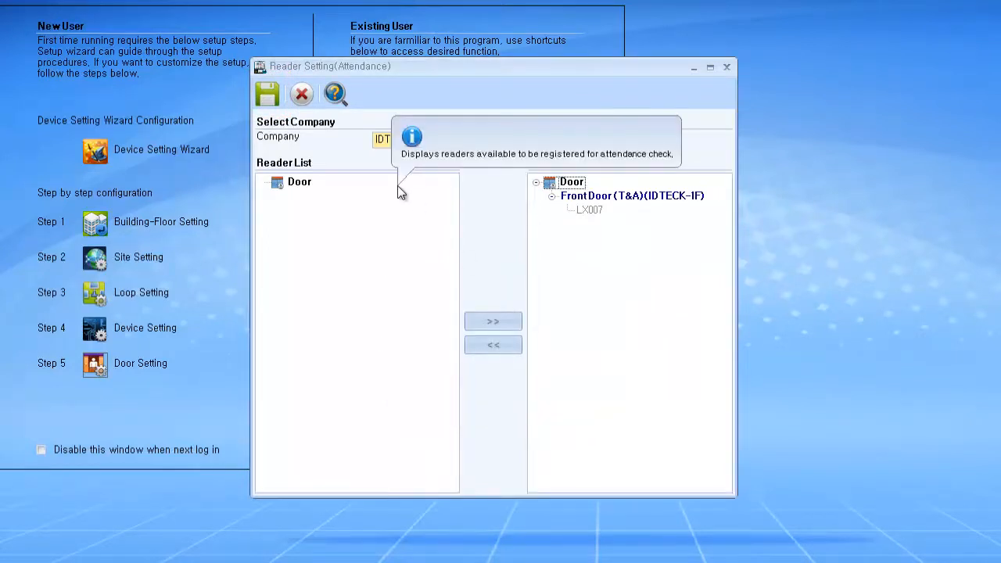
click(312, 93)
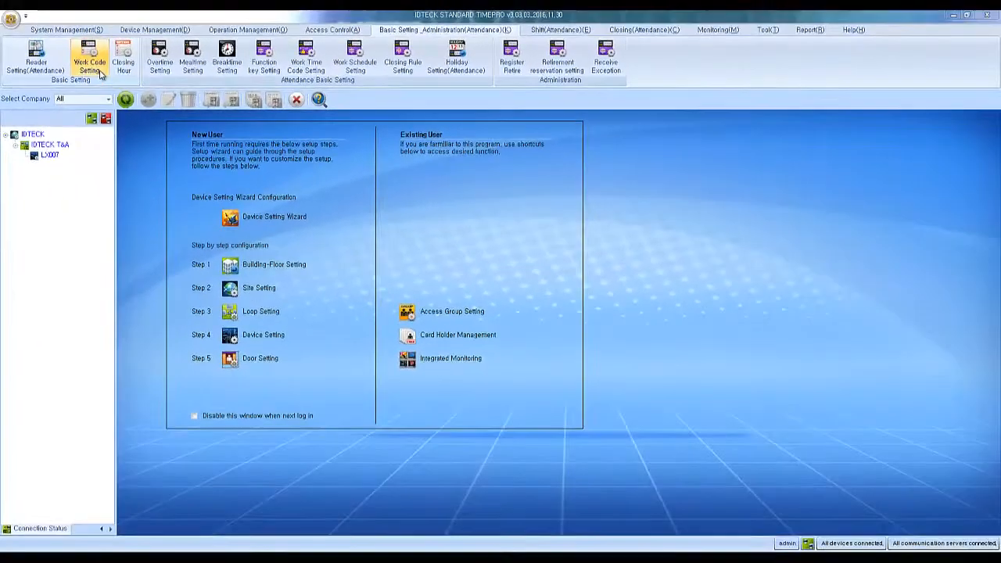
Step: Enable the Meal and Break work codes and the Early In exception code for IDTECK, and save
click(118, 76)
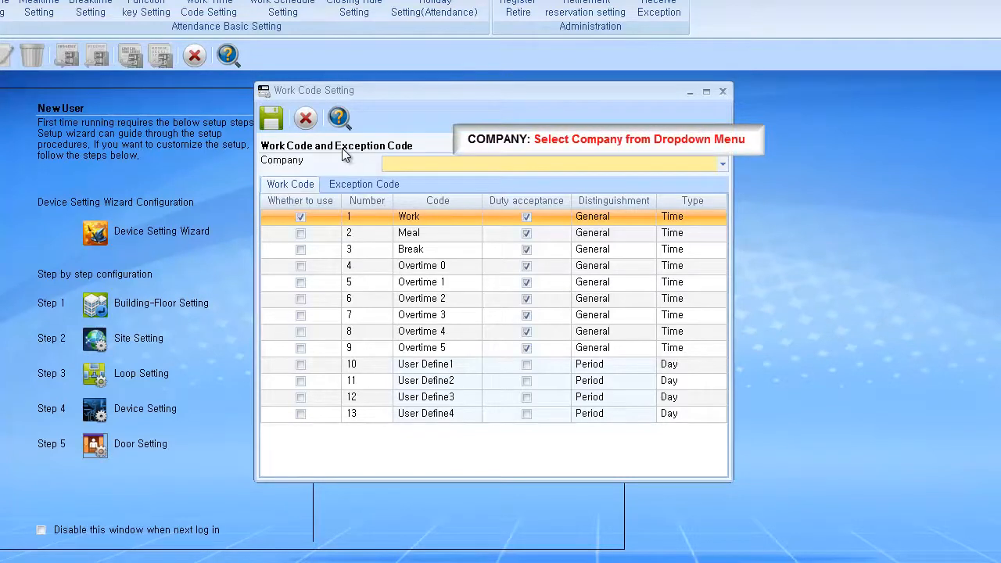
click(390, 169)
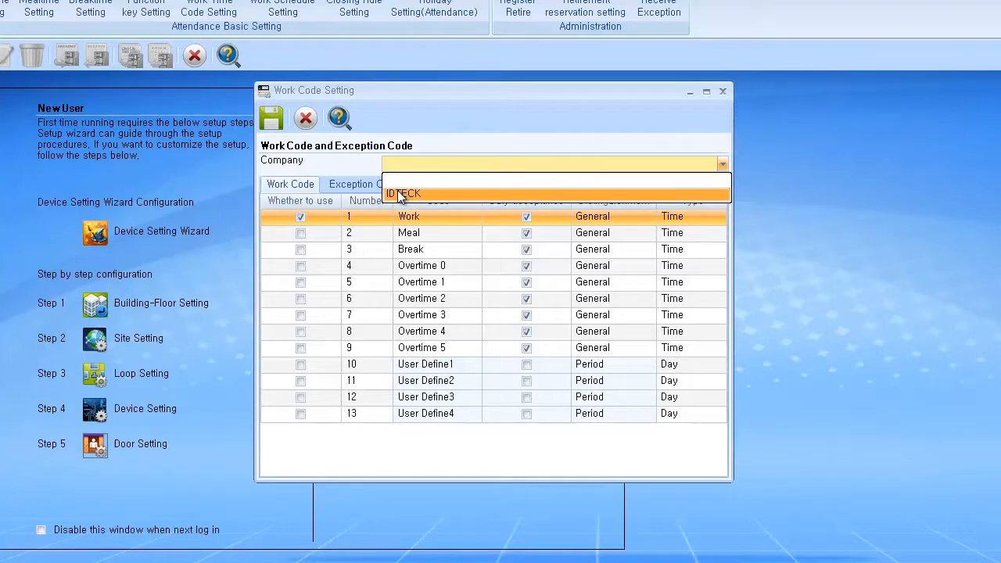
click(400, 194)
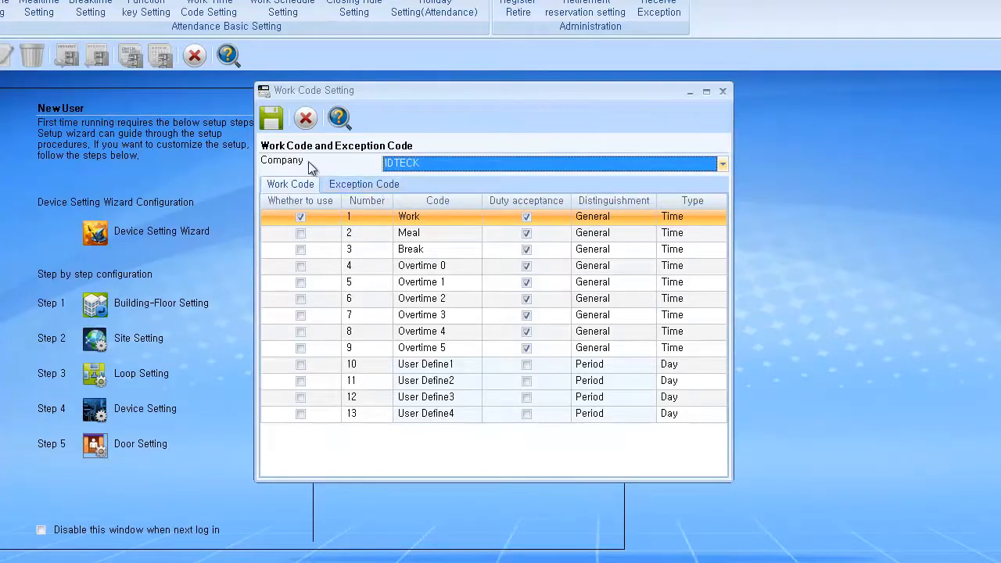
click(301, 234)
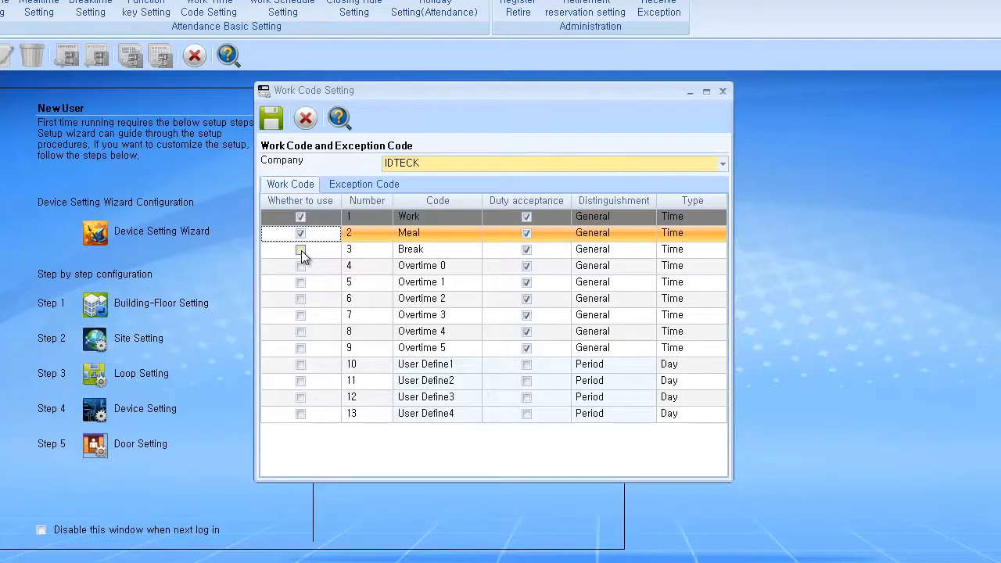
click(301, 250)
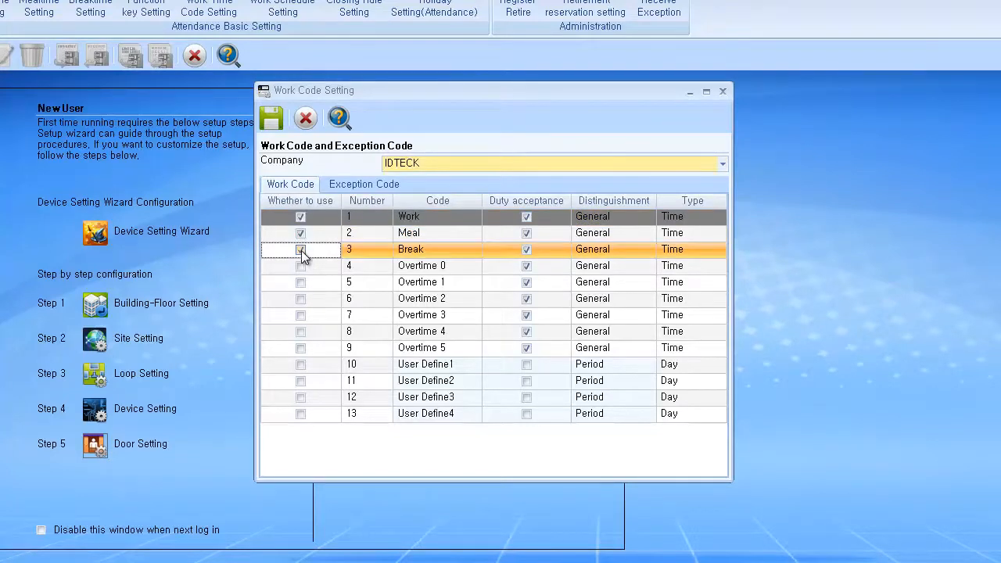
click(368, 183)
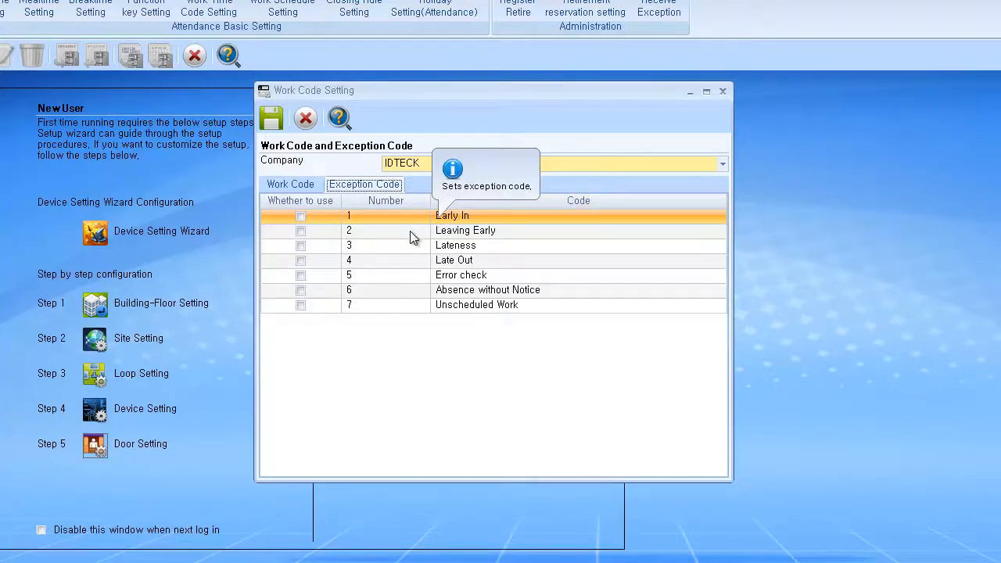
click(301, 216)
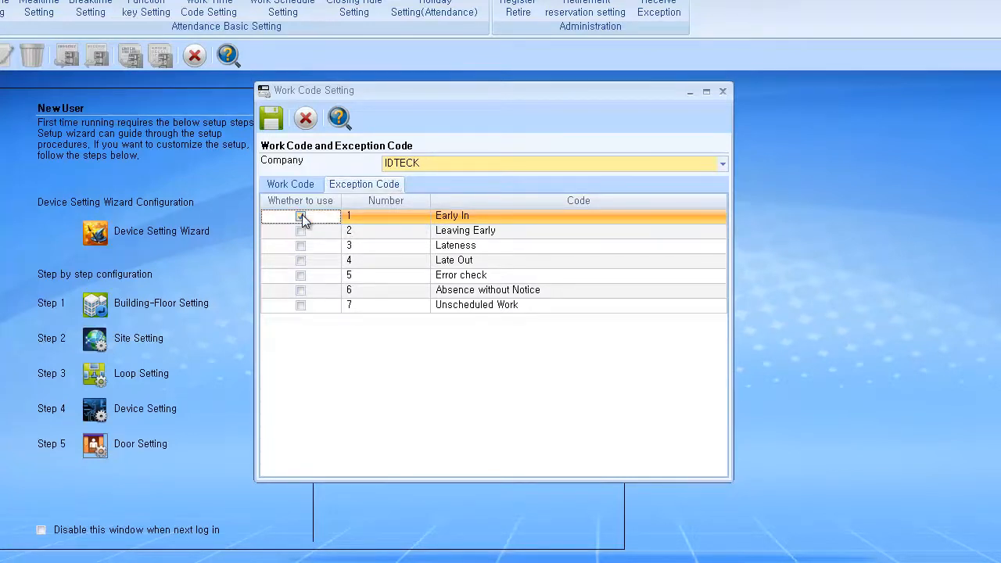
click(273, 118)
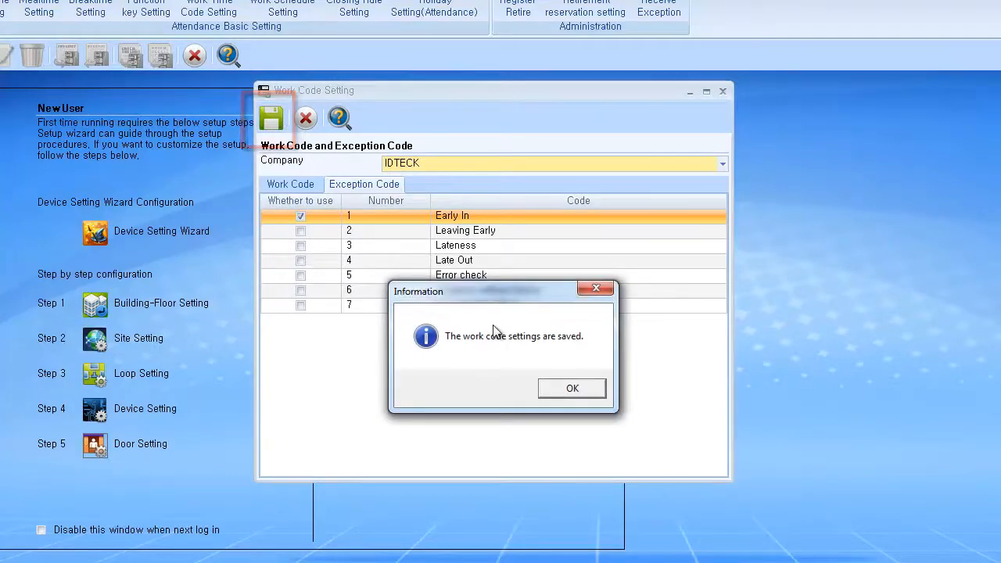
click(555, 390)
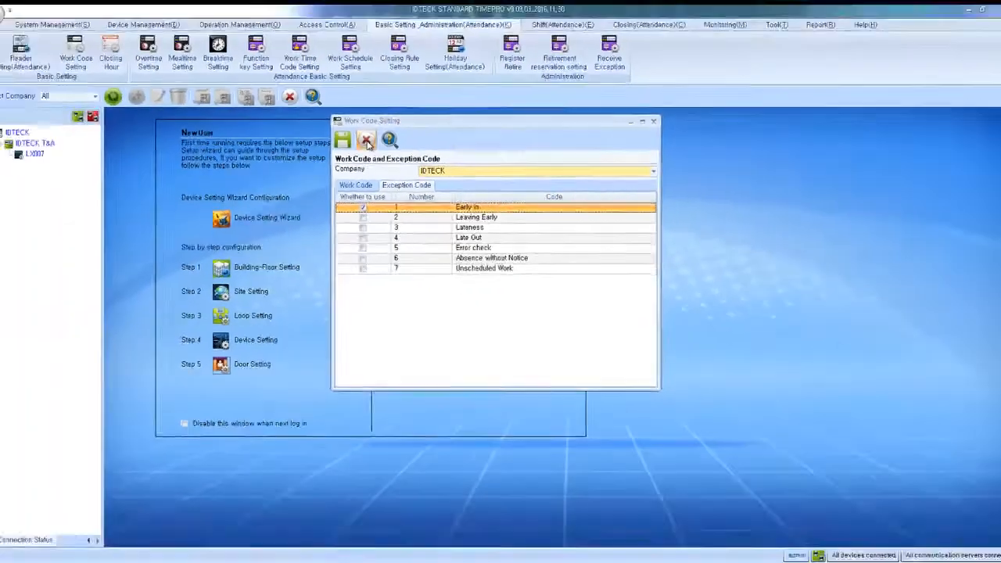
click(305, 117)
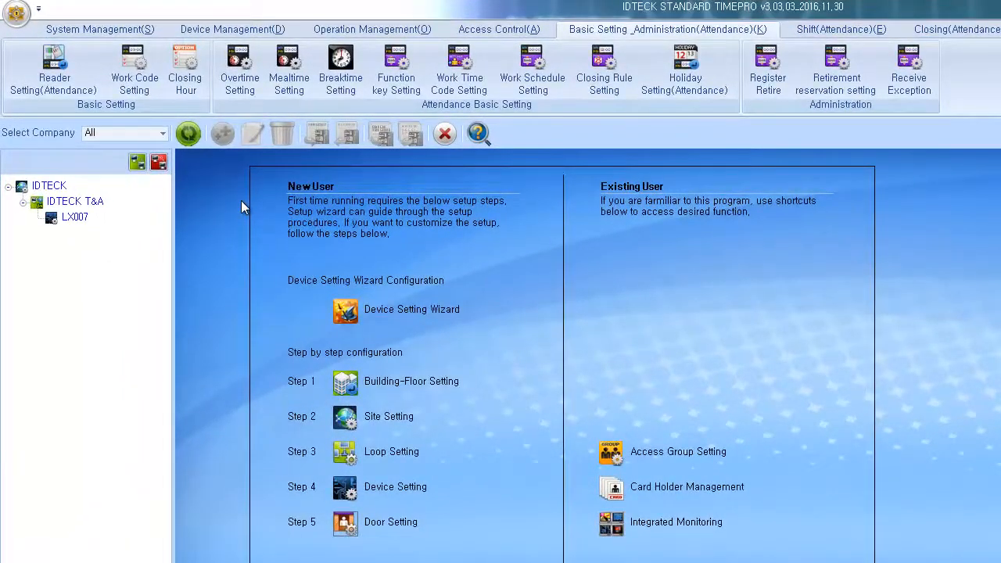
Step: Set IDTECK's closing hour to Not using function key with automatic closing at 02:00, and save
click(199, 84)
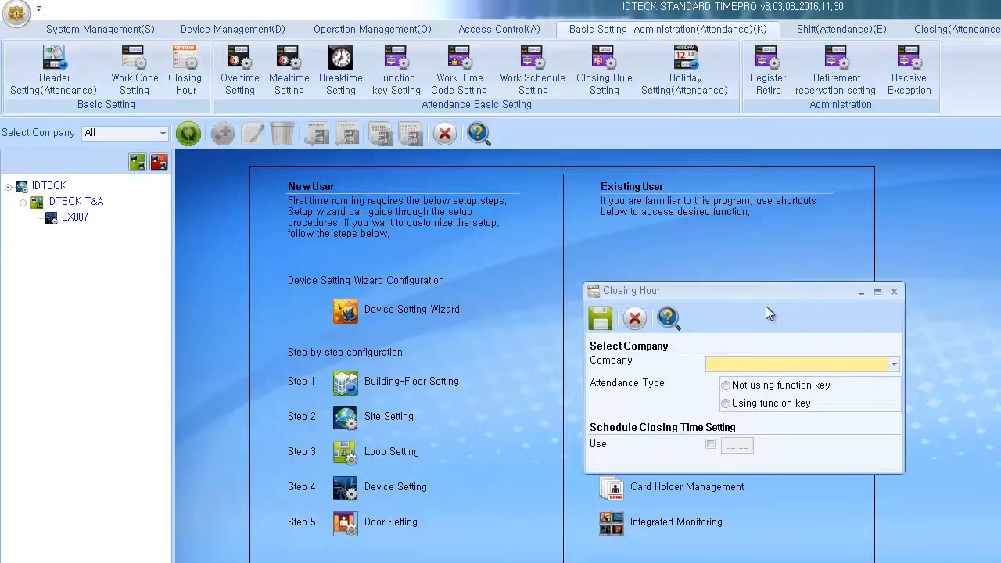
click(766, 364)
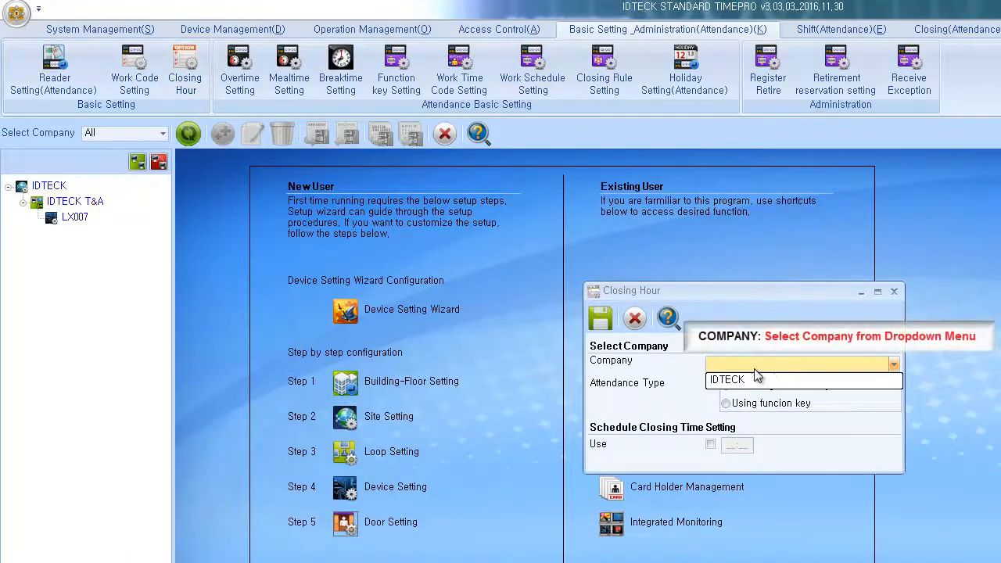
click(751, 378)
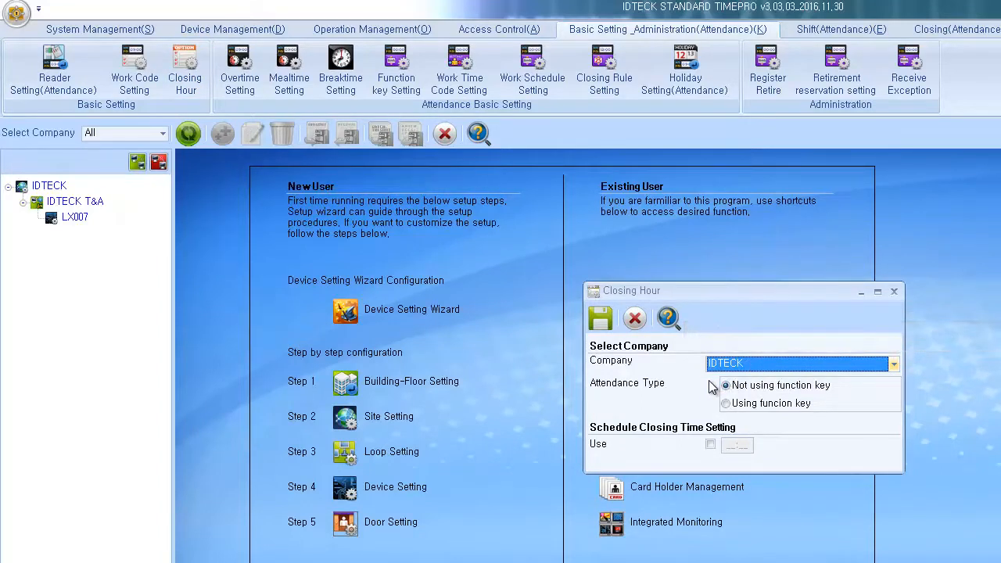
click(726, 404)
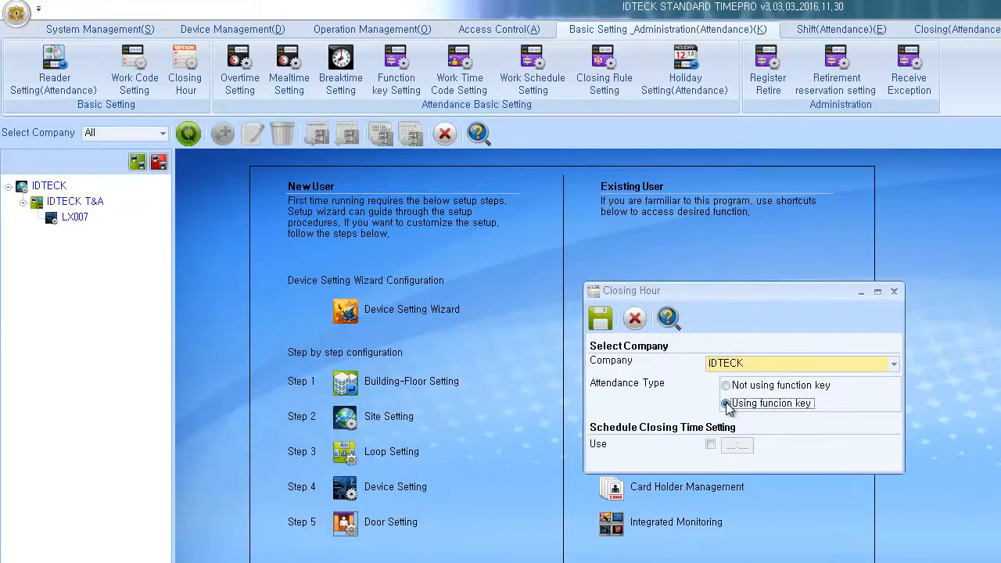
click(726, 386)
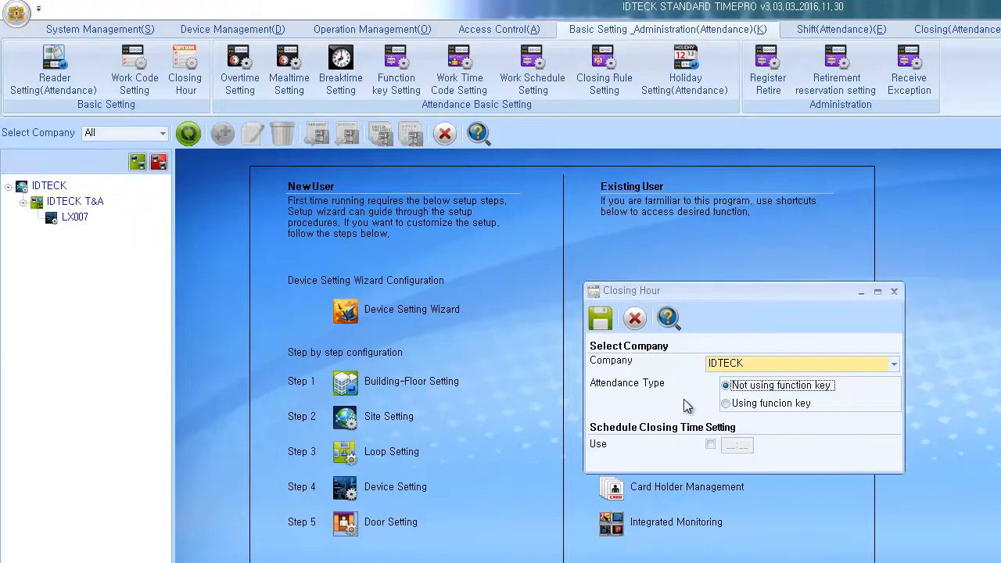
click(709, 444)
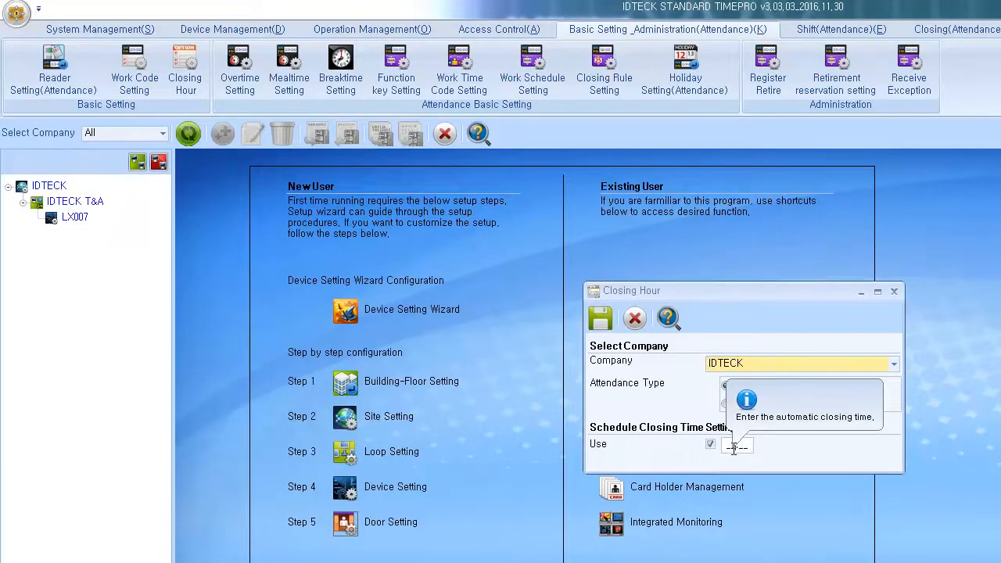
click(733, 449)
text(000)
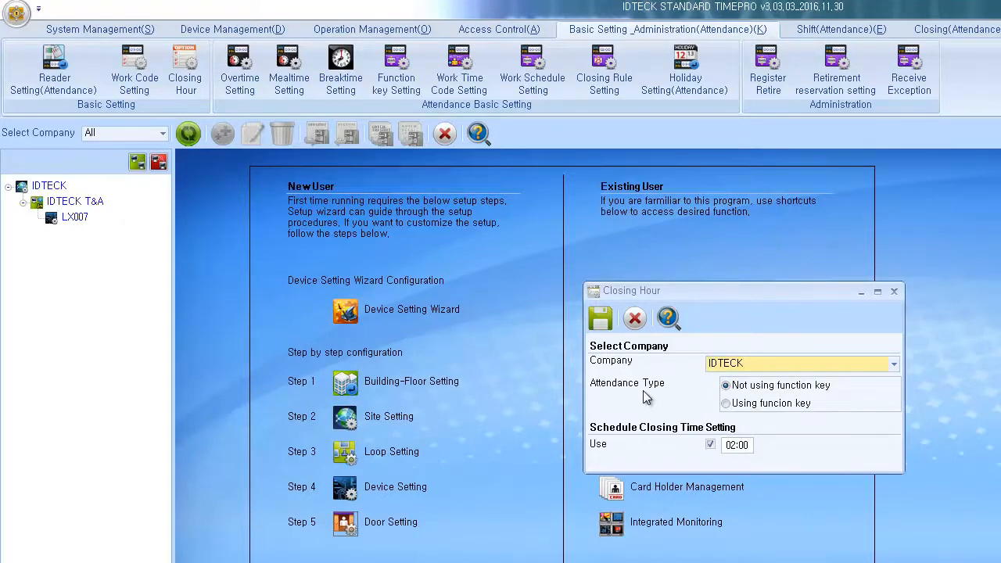
click(602, 323)
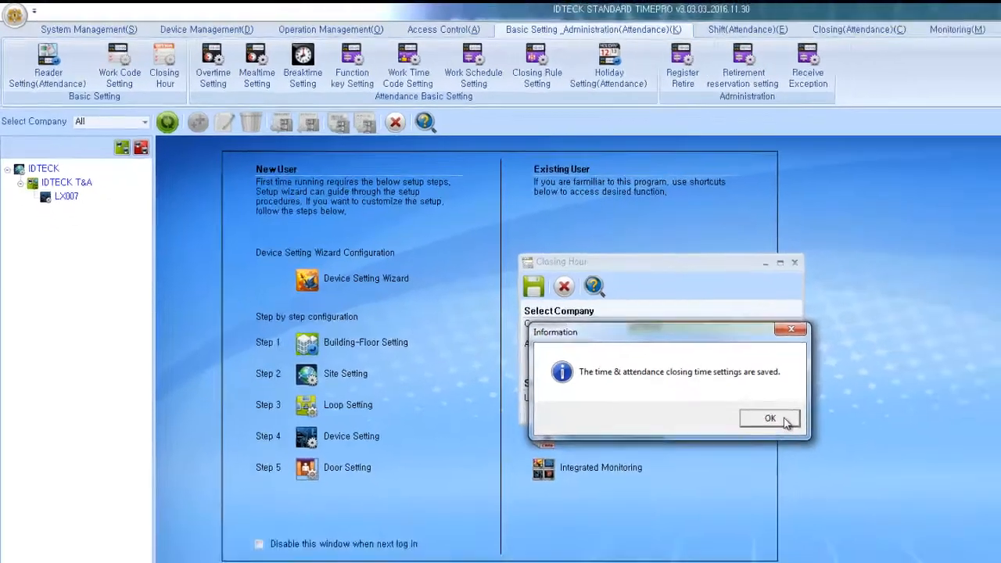
click(883, 466)
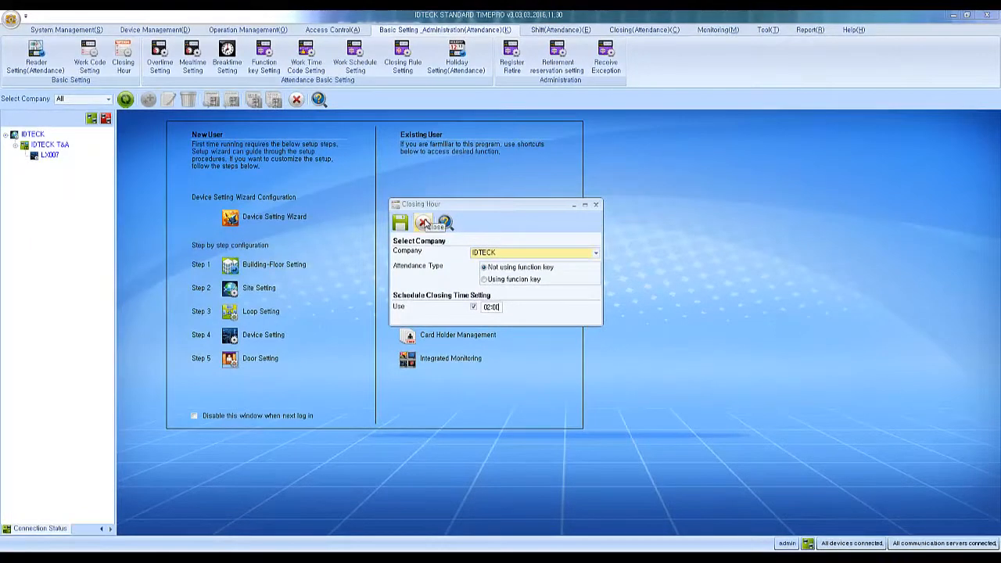
click(422, 223)
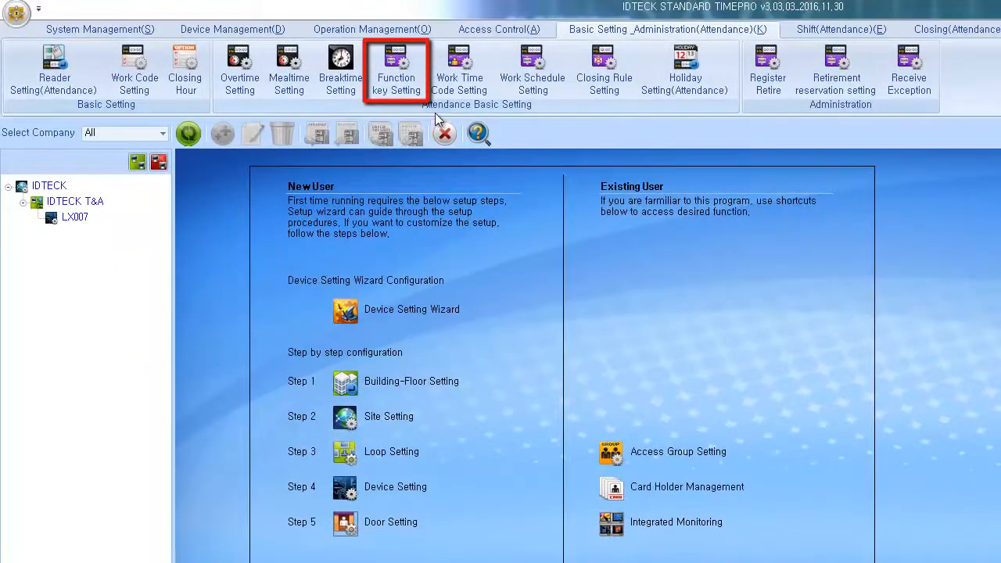
Step: Open Function key Setting for company IDTECK with device LX007 ticked
click(420, 70)
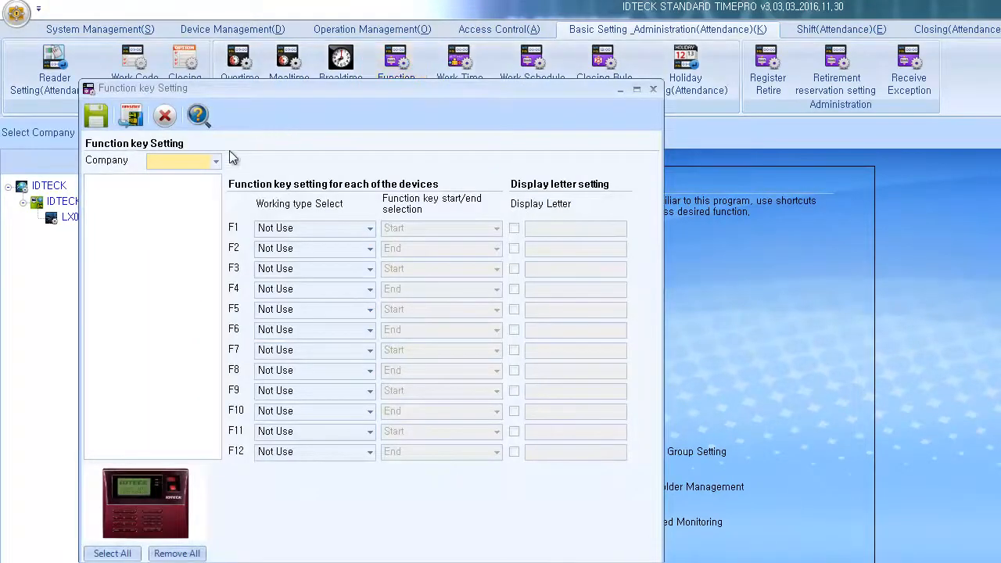
click(214, 161)
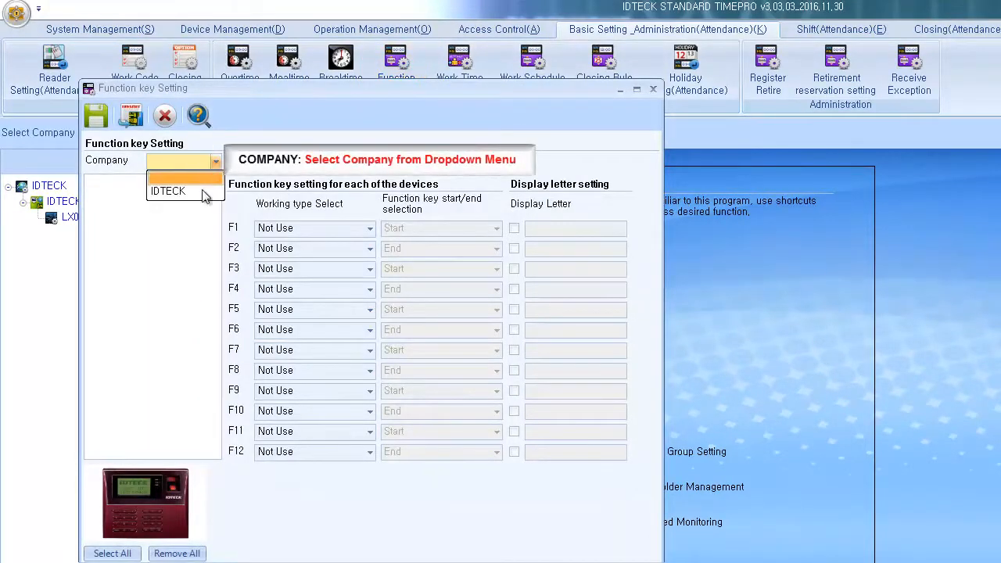
click(202, 191)
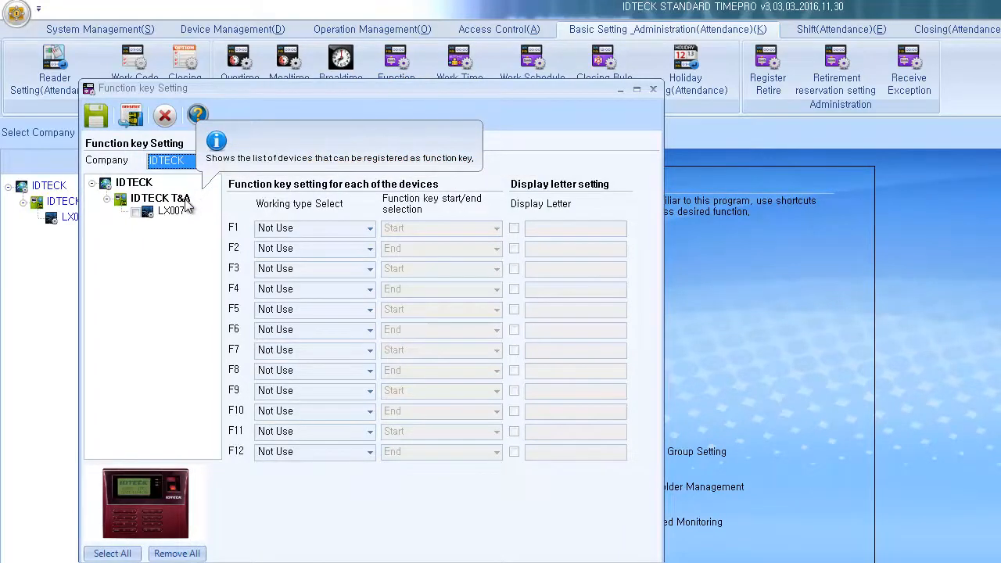
click(136, 215)
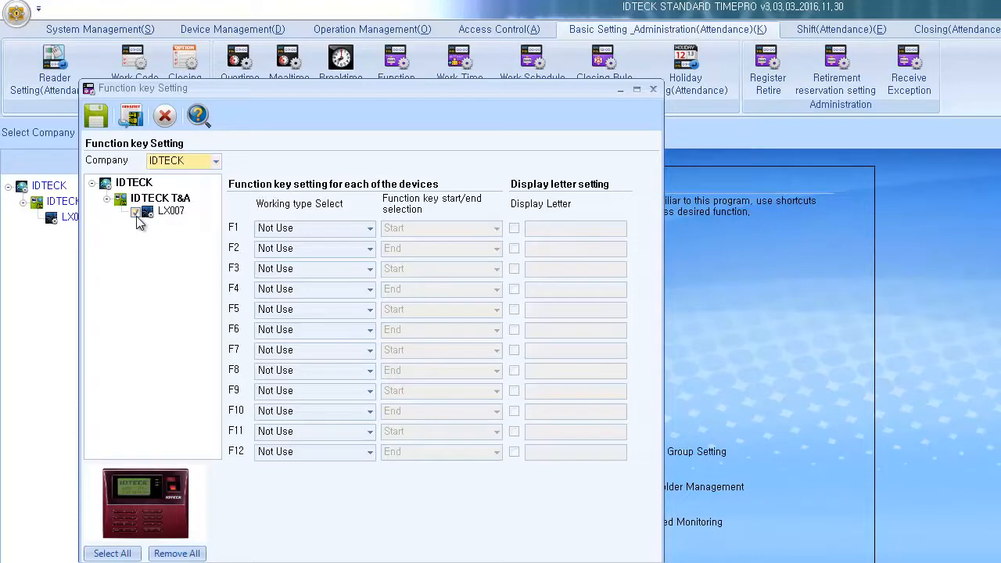
click(327, 235)
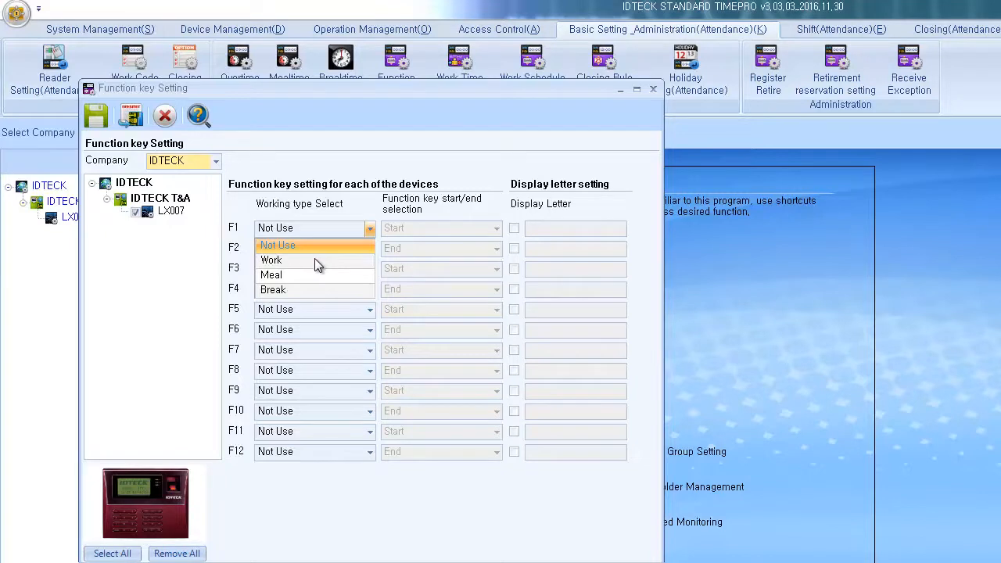
Step: Assign F1 as Work Start and F2 as Work End
click(314, 259)
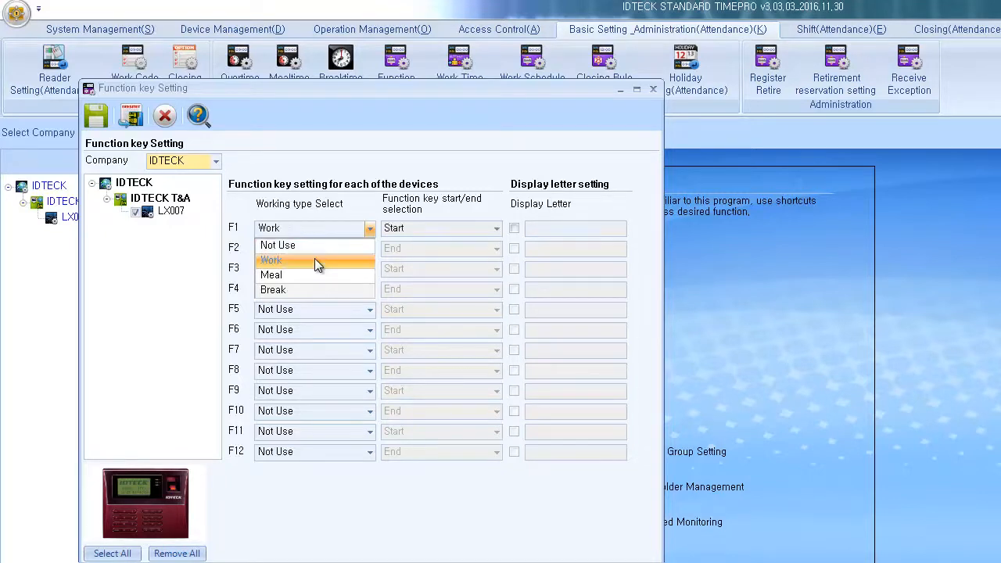
click(413, 229)
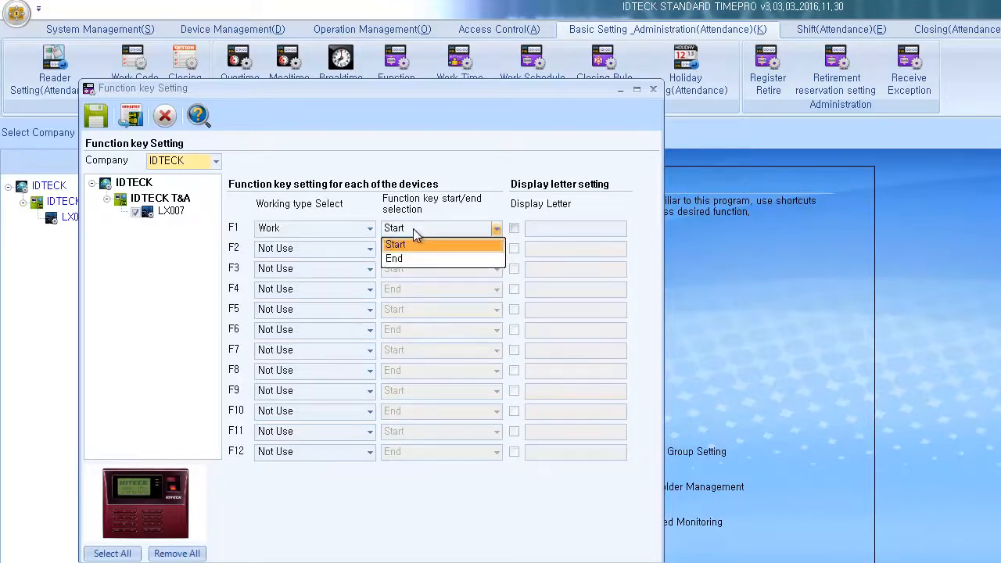
click(412, 228)
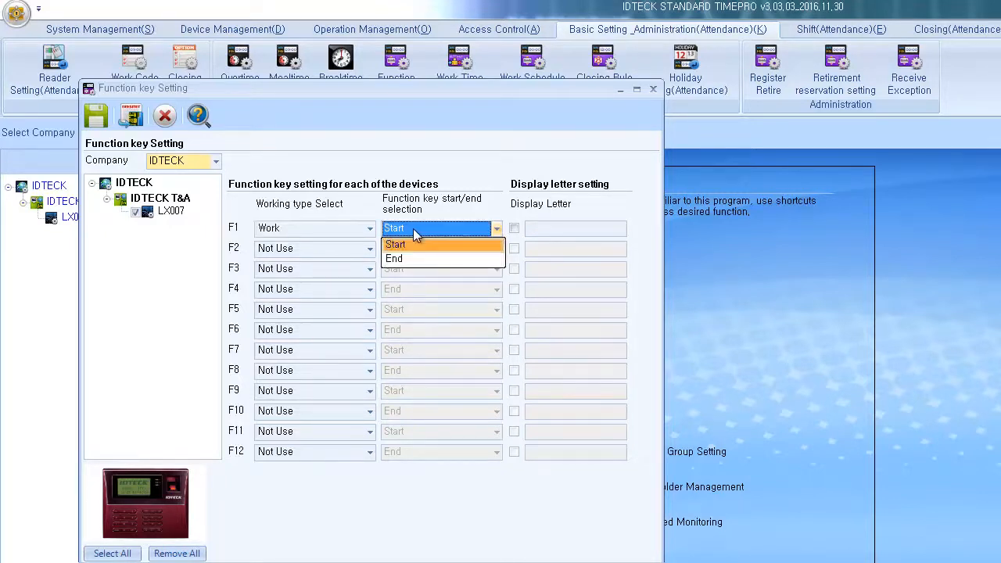
click(364, 248)
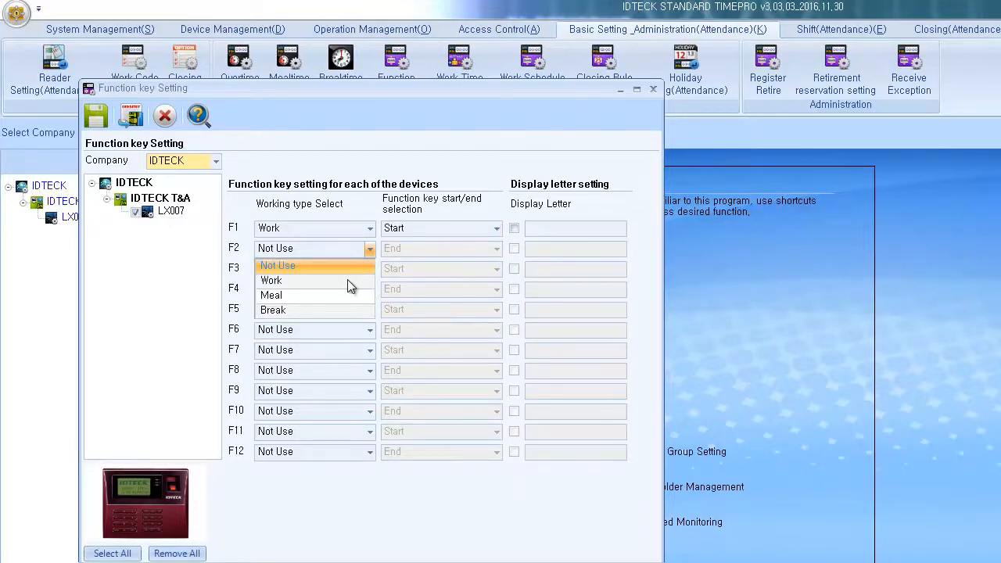
click(347, 280)
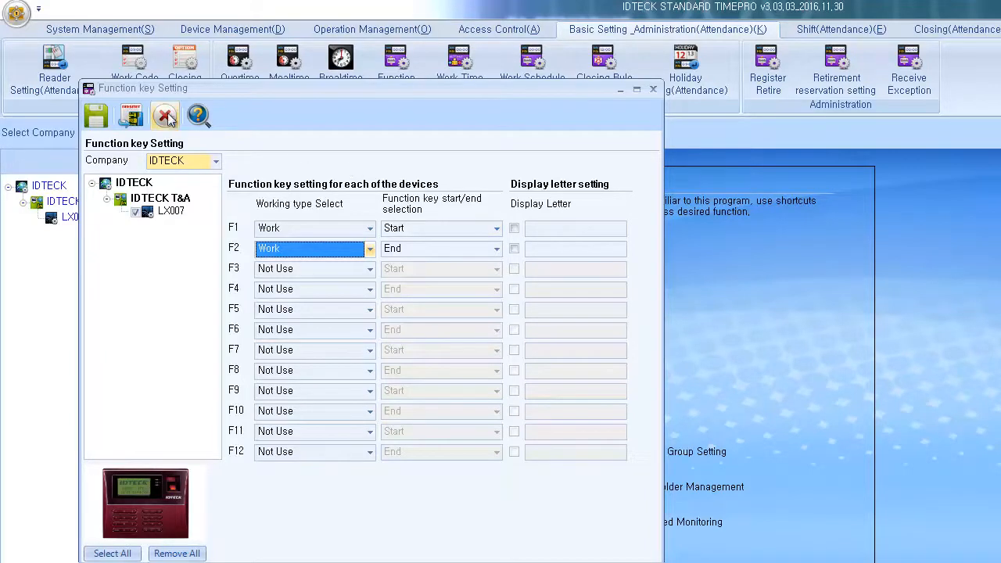
Step: Save the function keys and transfer them to the LX007 device
click(104, 125)
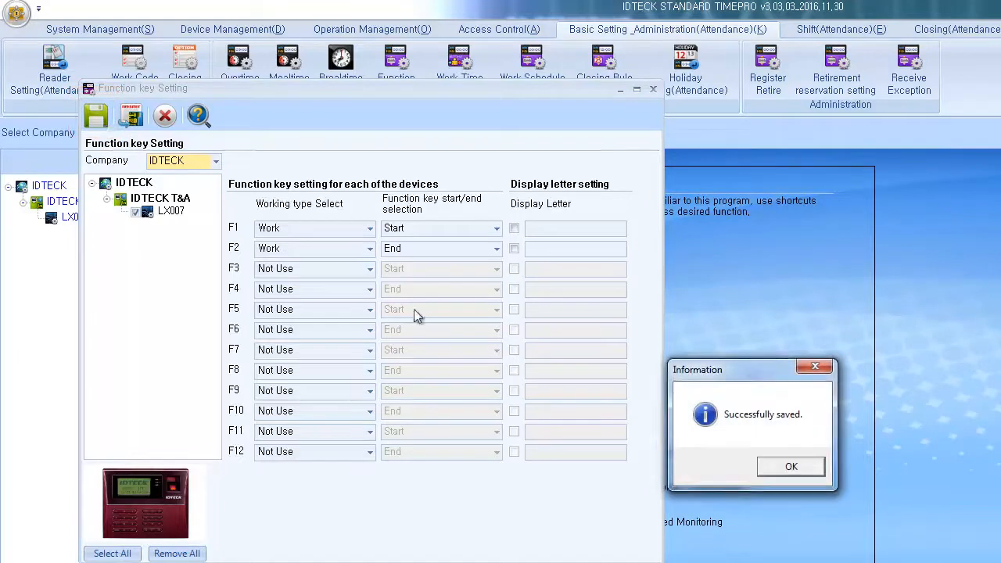
click(787, 468)
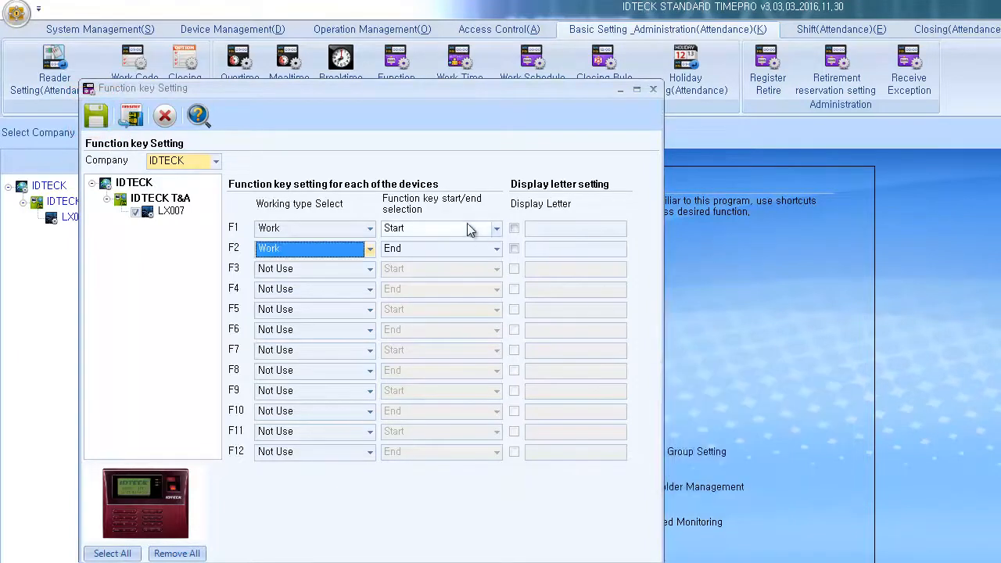
click(134, 117)
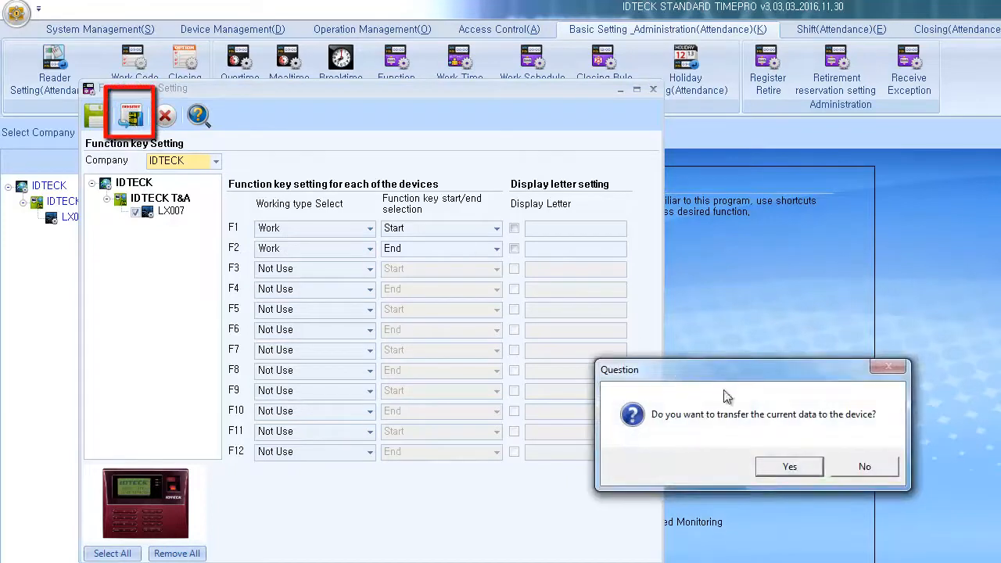
click(809, 468)
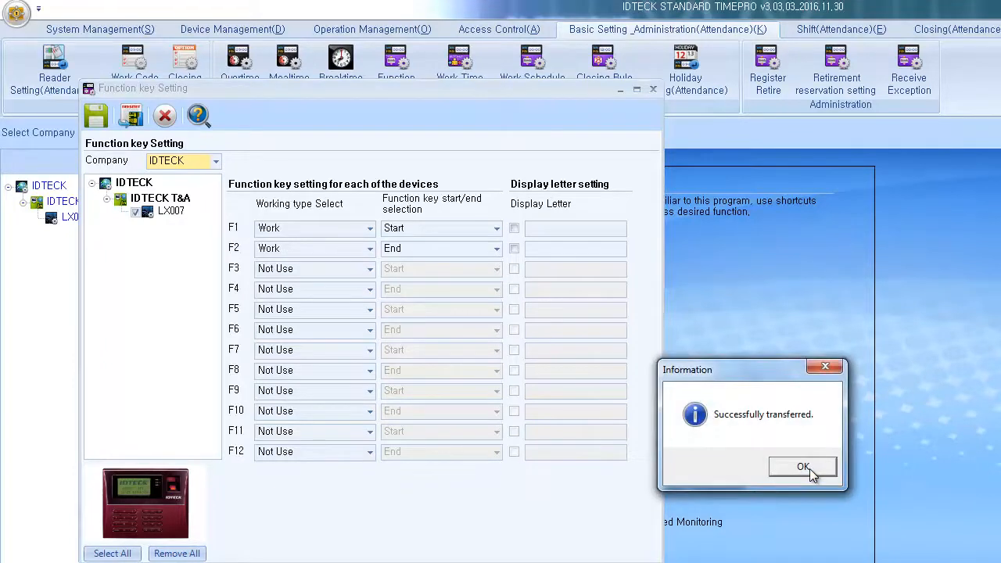
click(803, 467)
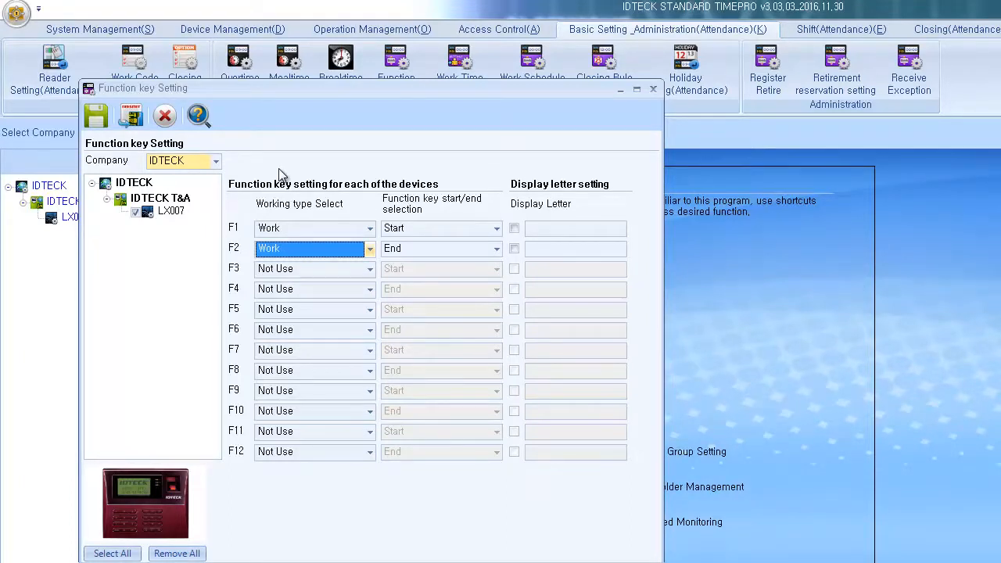
Step: Leave F3, F4 and F12 on Not Use and close Function key Setting
click(317, 268)
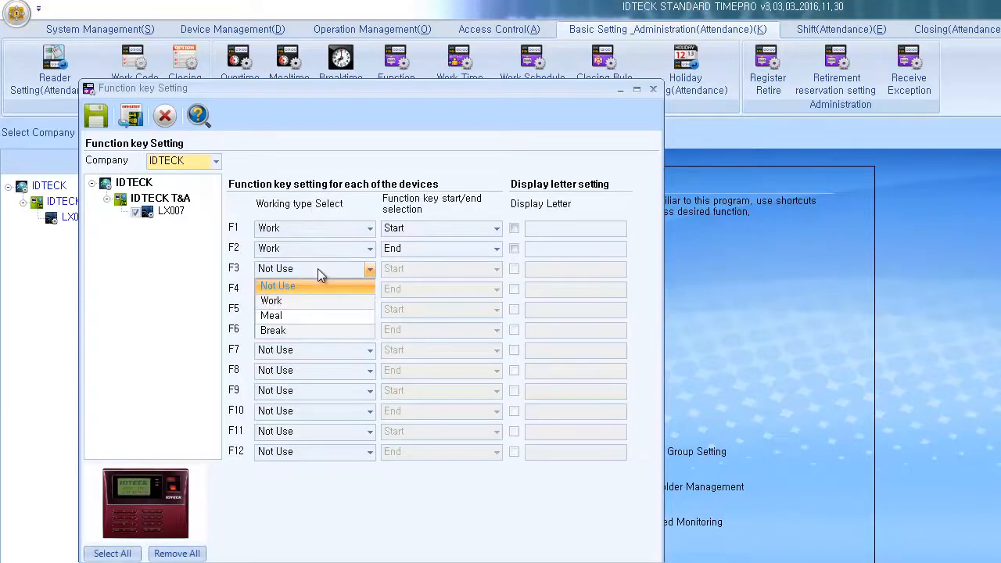
click(318, 271)
click(312, 288)
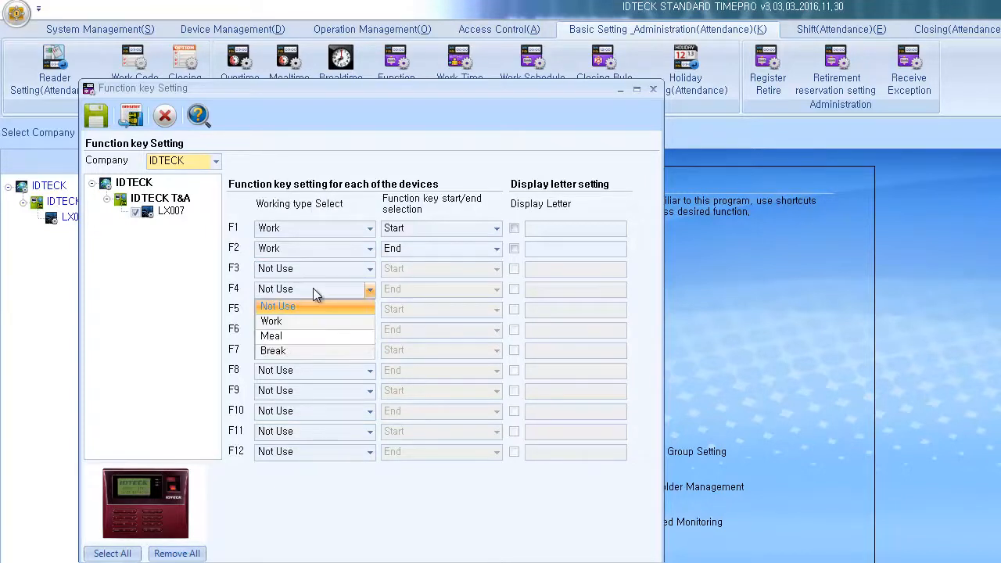
click(312, 288)
click(301, 452)
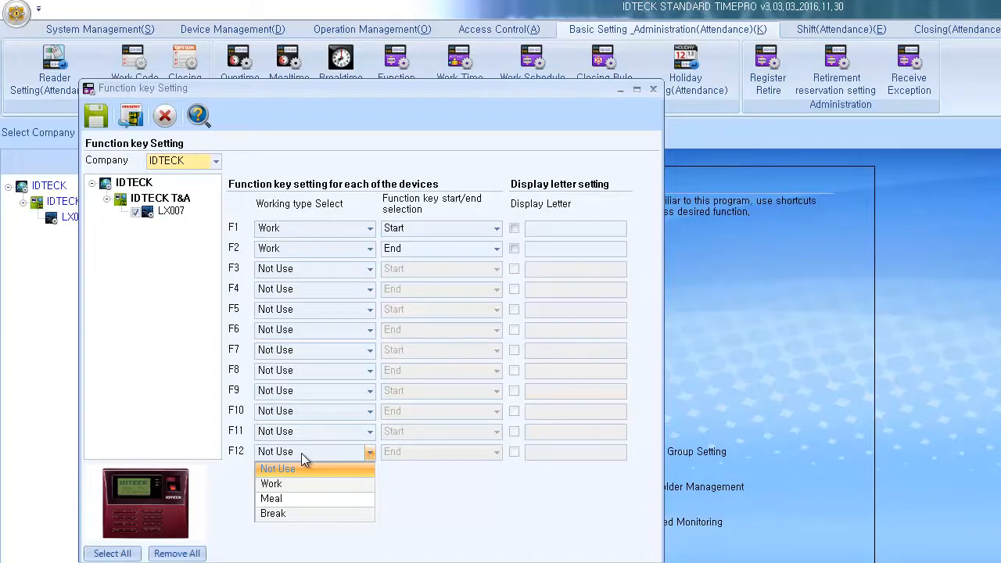
click(301, 453)
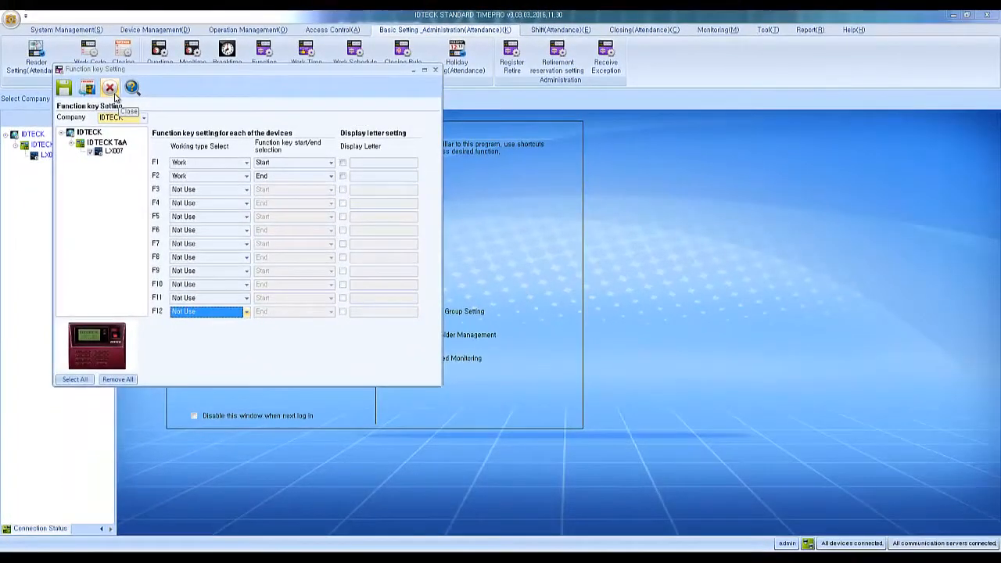
click(114, 92)
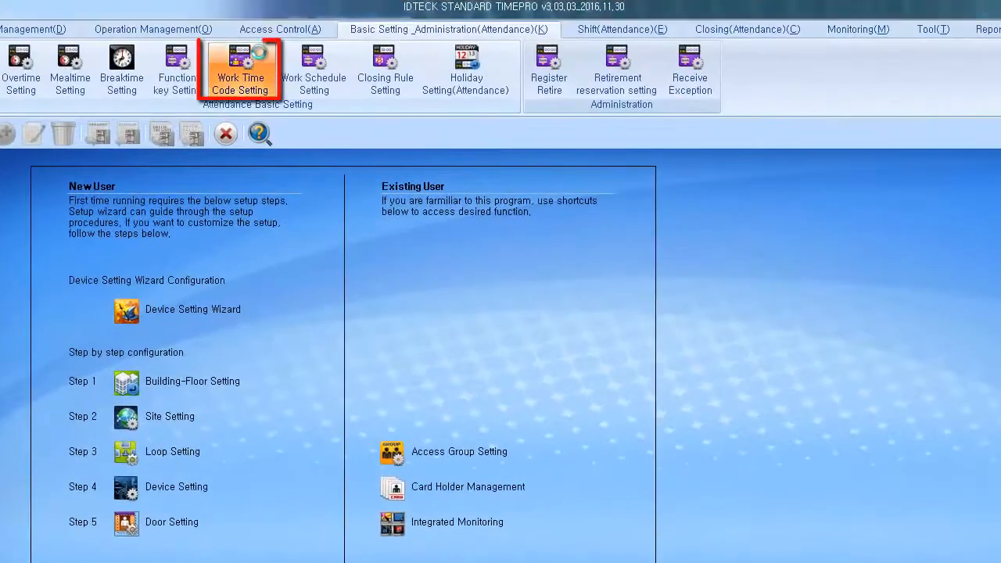
Step: Create IDTECK work time code 'Working Hours' running 08:00 to 17:00 on the current day
click(274, 56)
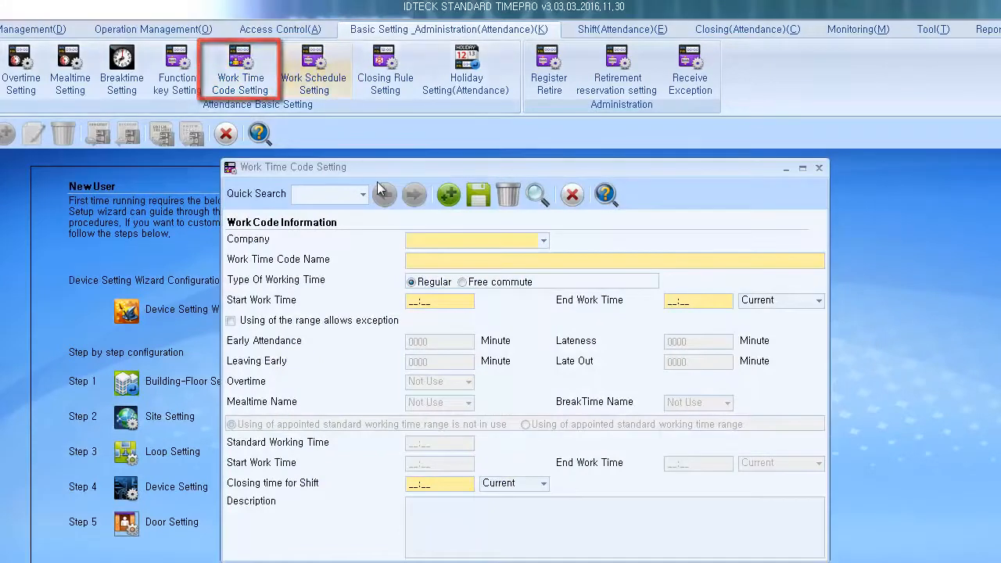
click(434, 243)
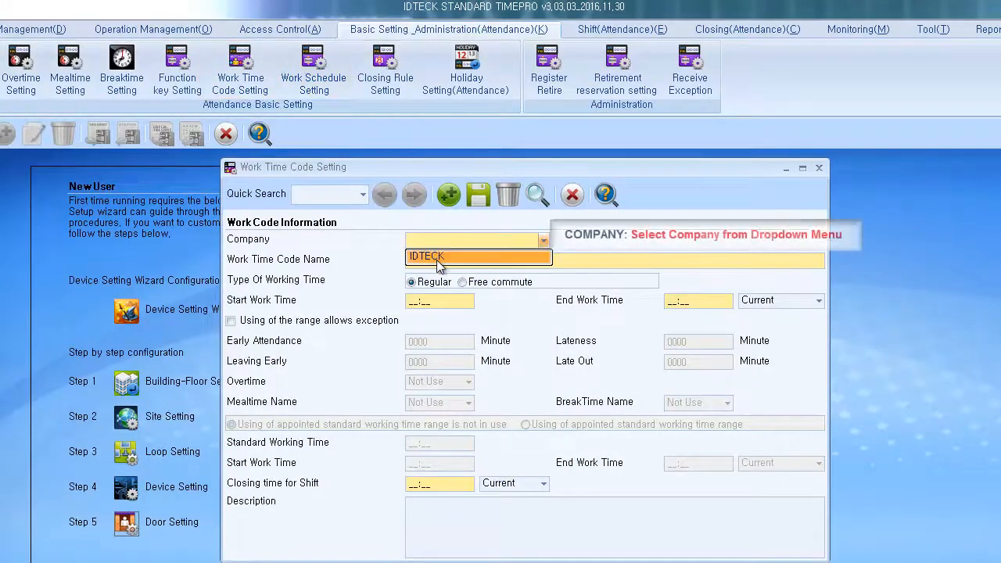
click(435, 255)
click(438, 260)
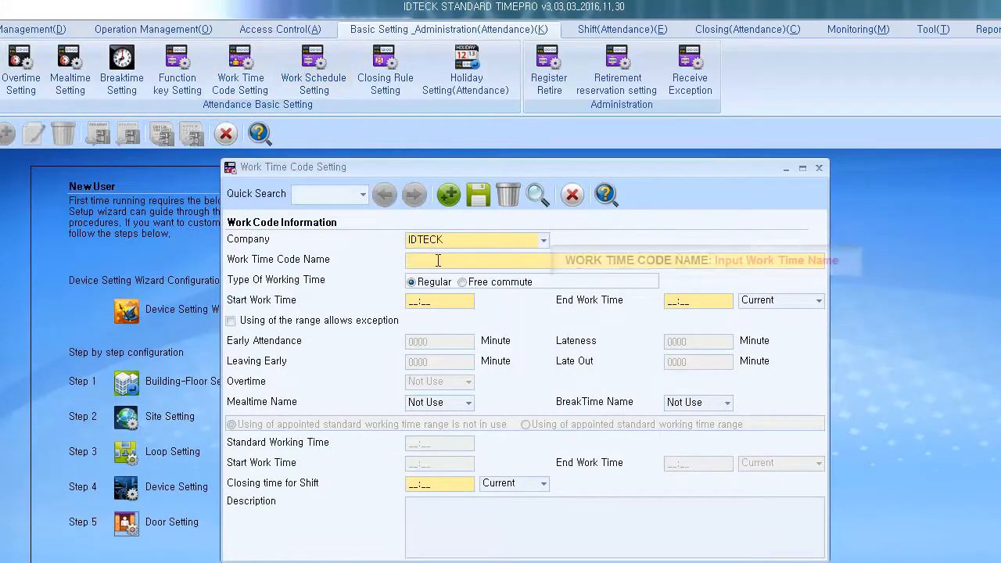
text(Wo)
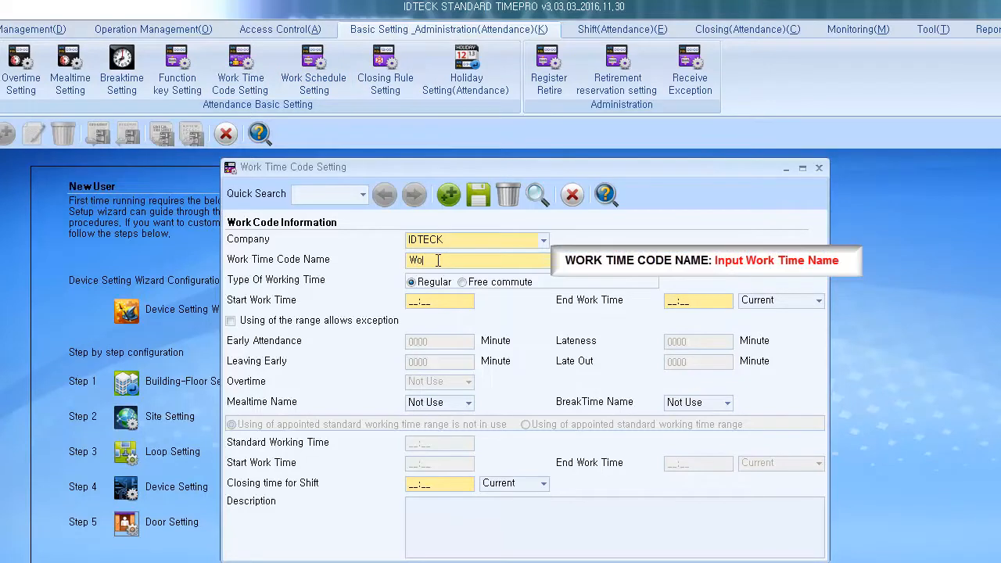
text(rking Hours)
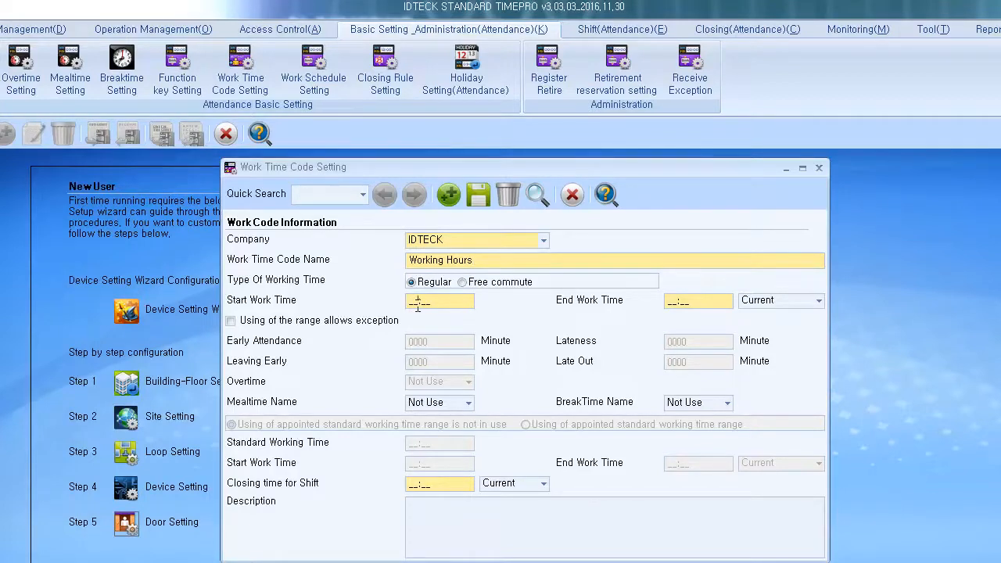
text(0800)
click(675, 303)
text(17:00)
click(770, 303)
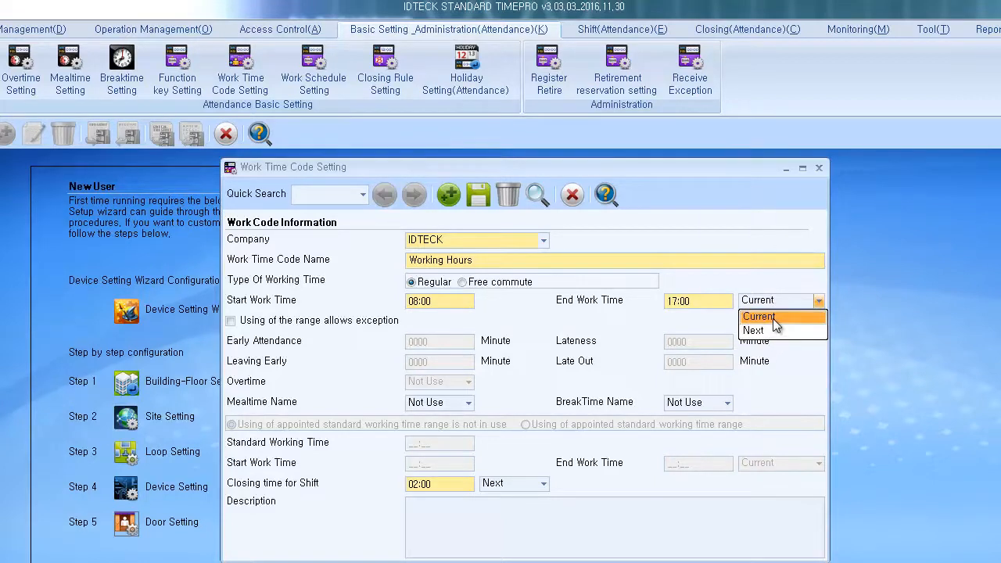
click(772, 318)
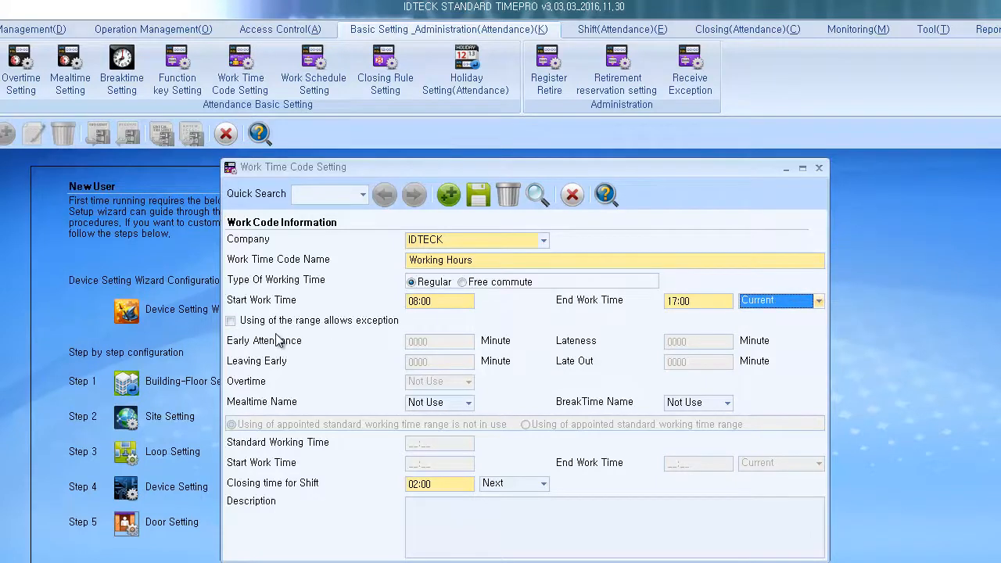
Step: Enable exception ranges: early attendance 5, lateness 10, leaving early 5, late out 30 minutes
click(234, 324)
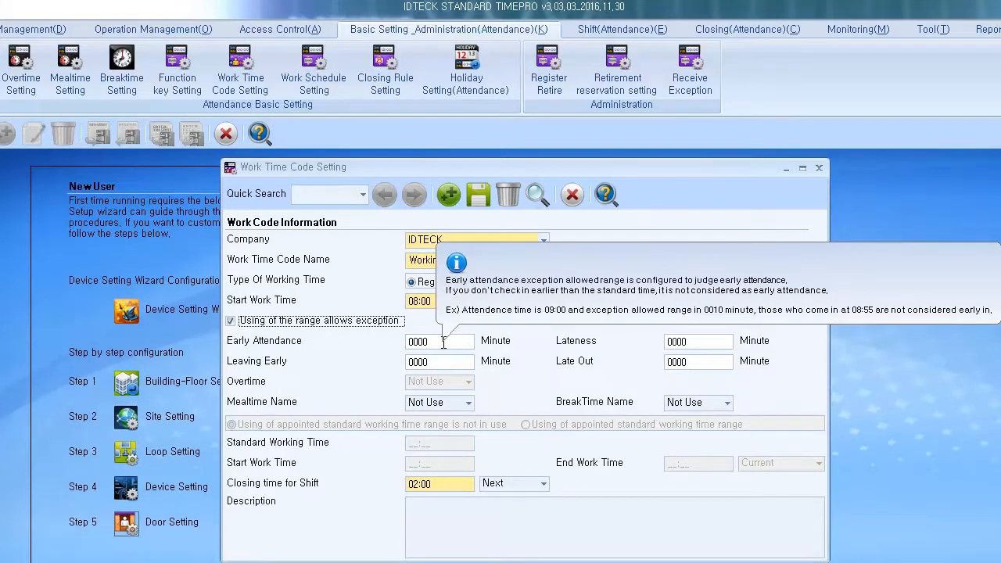
drag(443, 342, 401, 347)
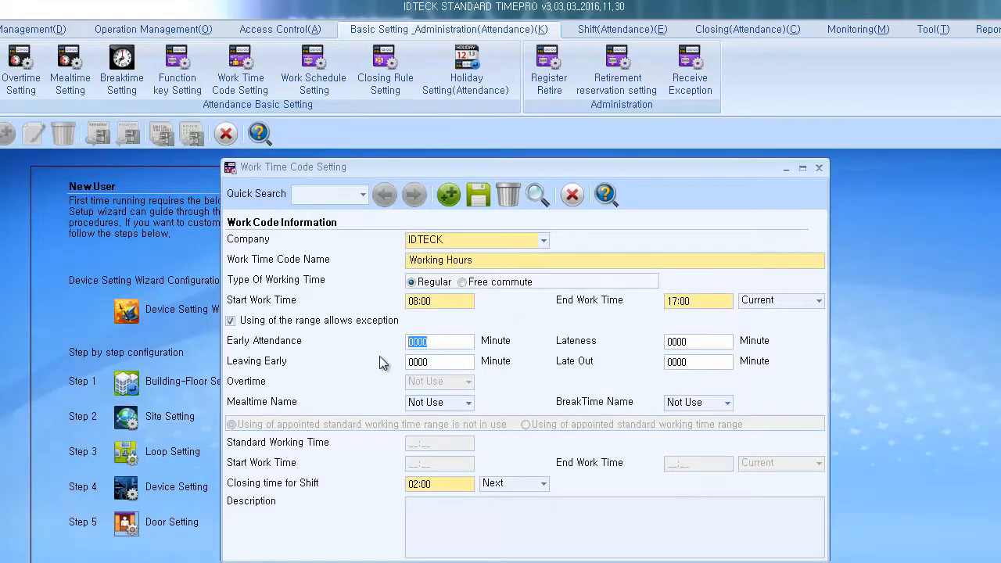
text(005)
mouse_move(689, 338)
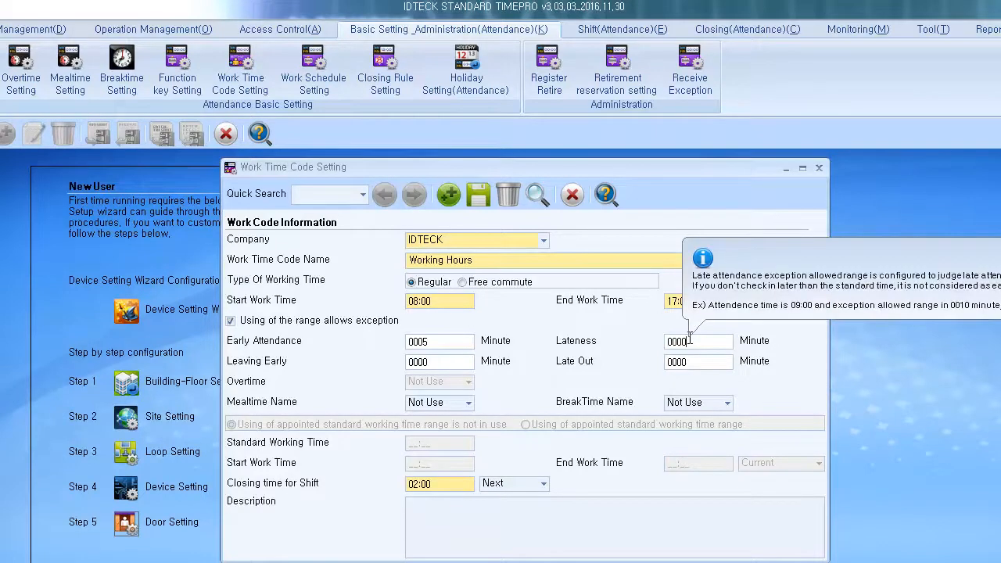
click(689, 338)
text(0010)
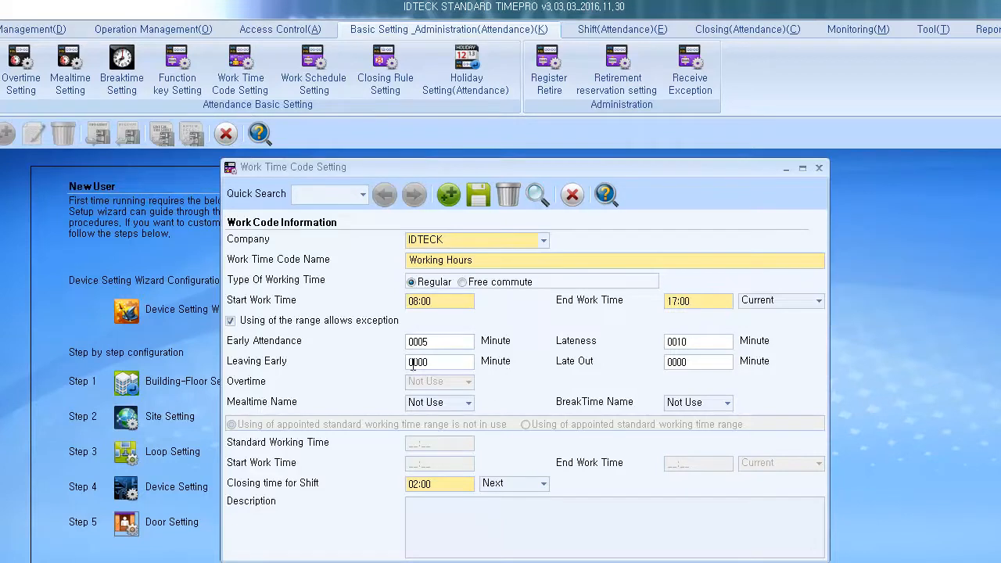
mouse_move(429, 358)
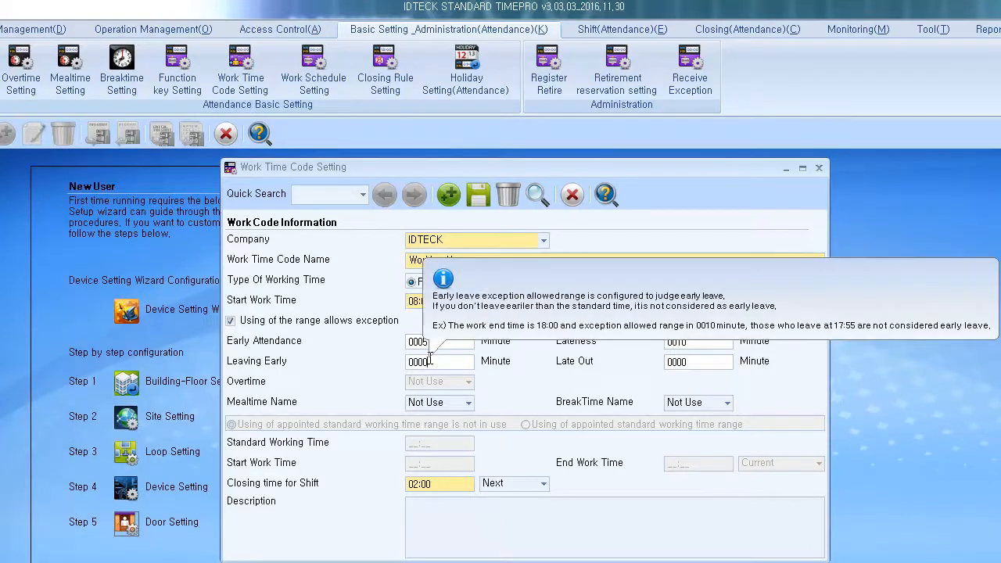
text(0005)
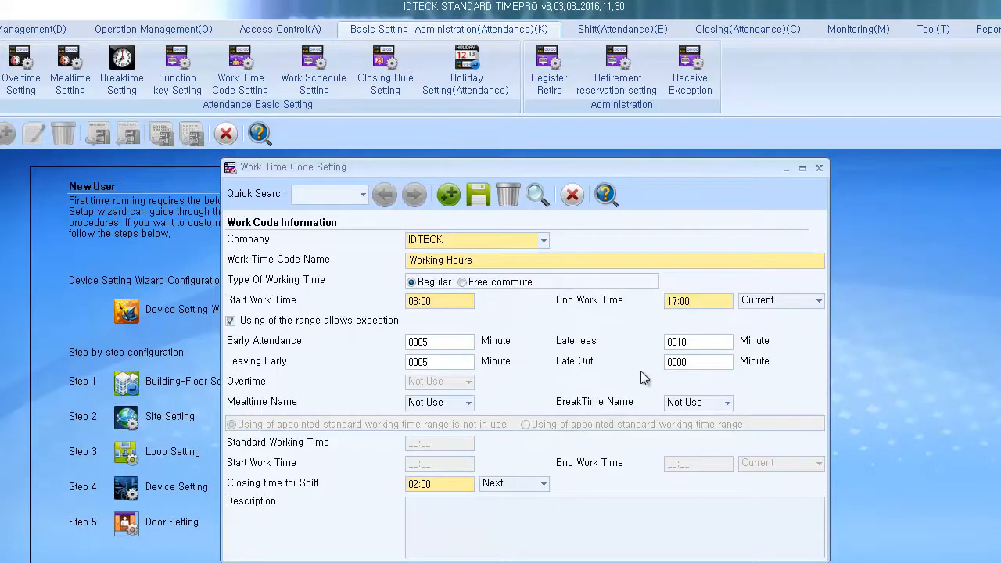
click(696, 361)
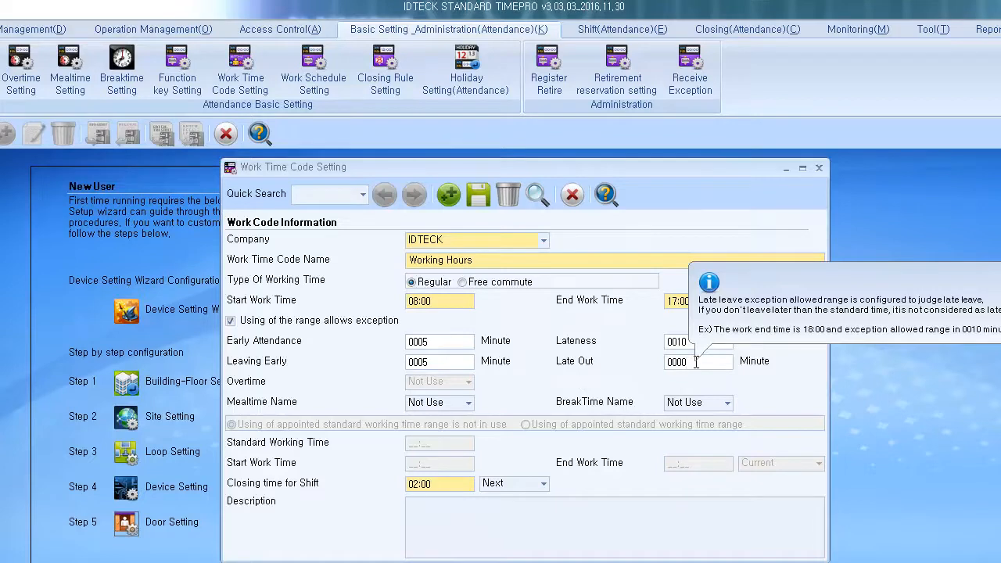
text(0030)
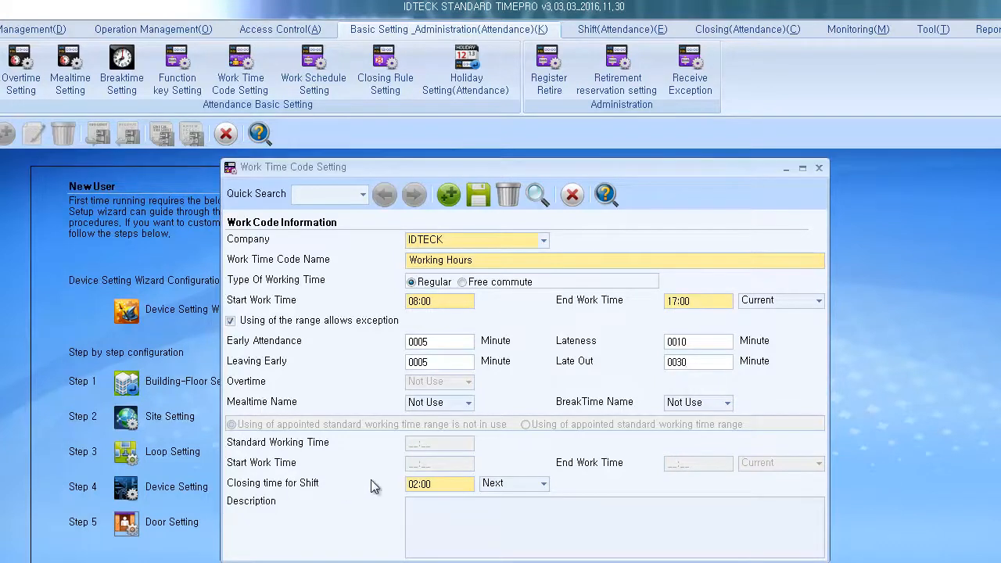
mouse_move(438, 479)
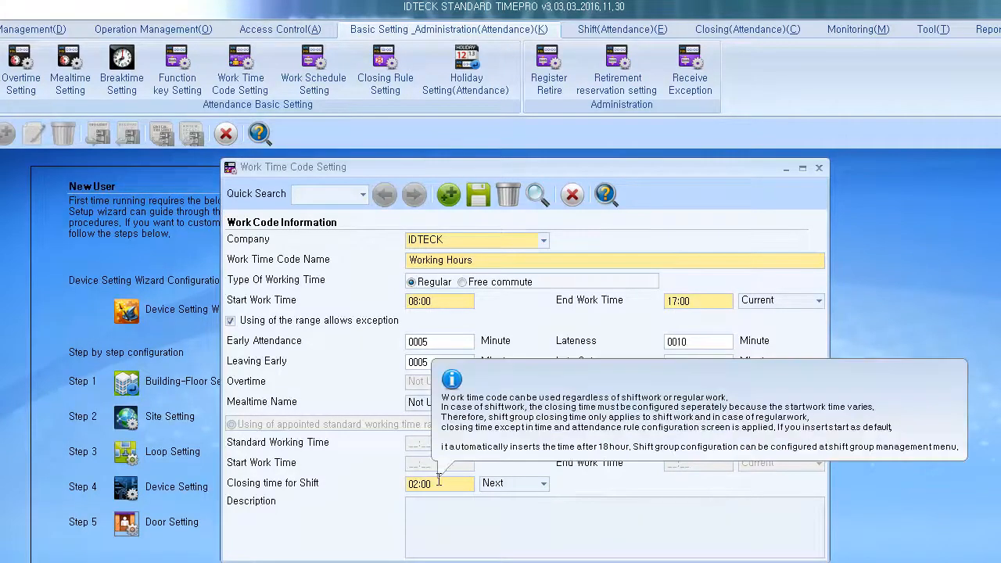
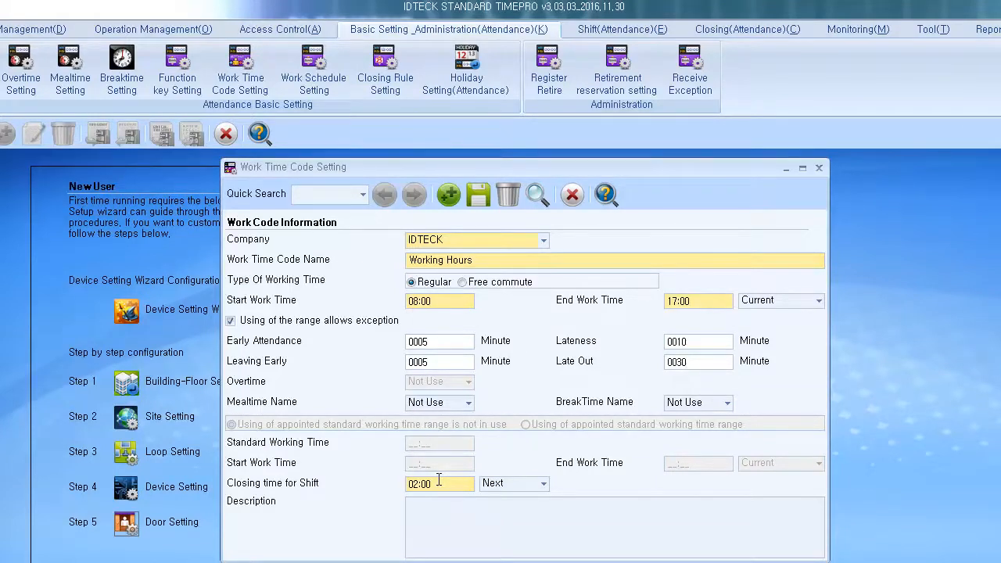
Step: Save the Working Hours code (08:00–17:00), confirm, and close Work Time Code Setting
click(479, 197)
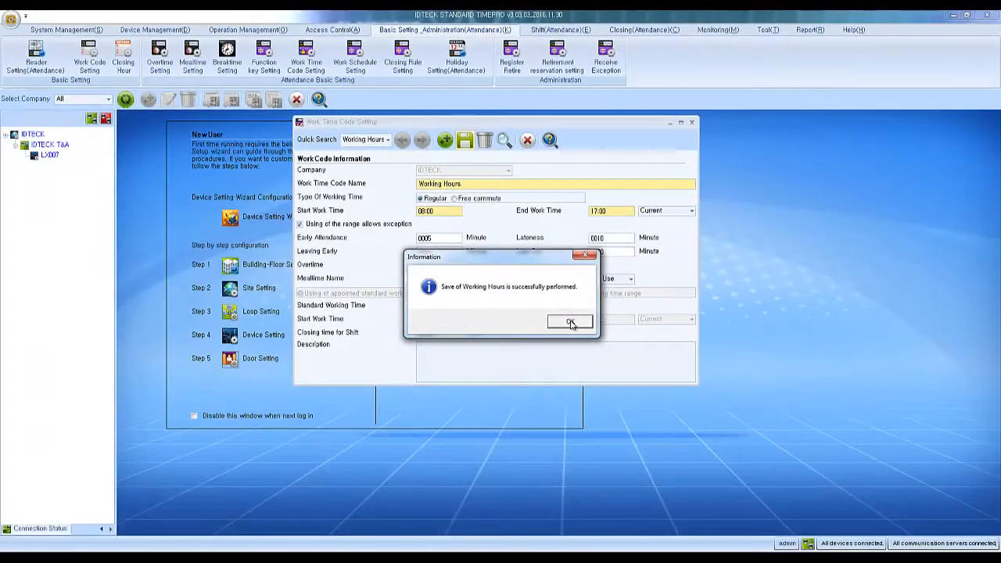
click(571, 322)
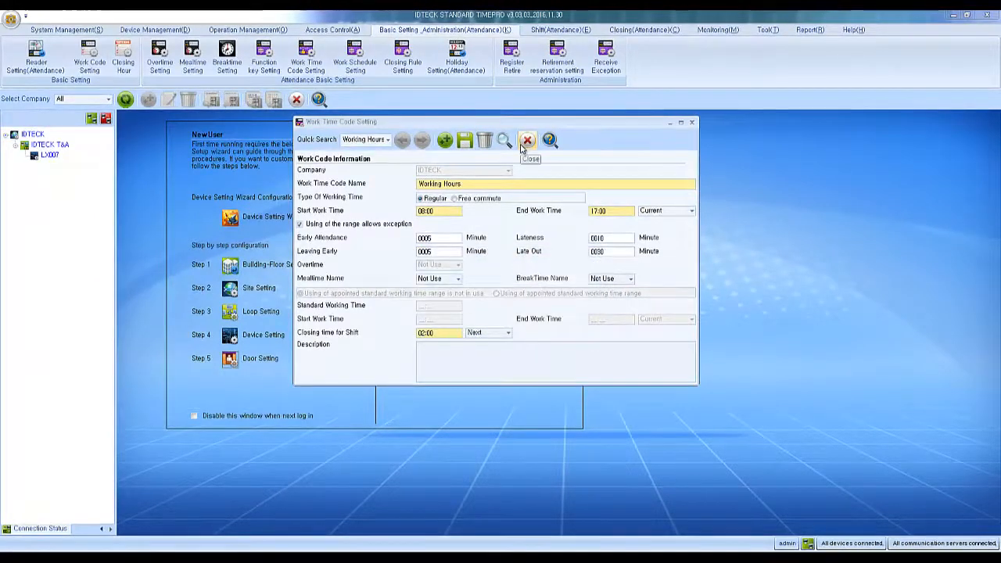
click(527, 139)
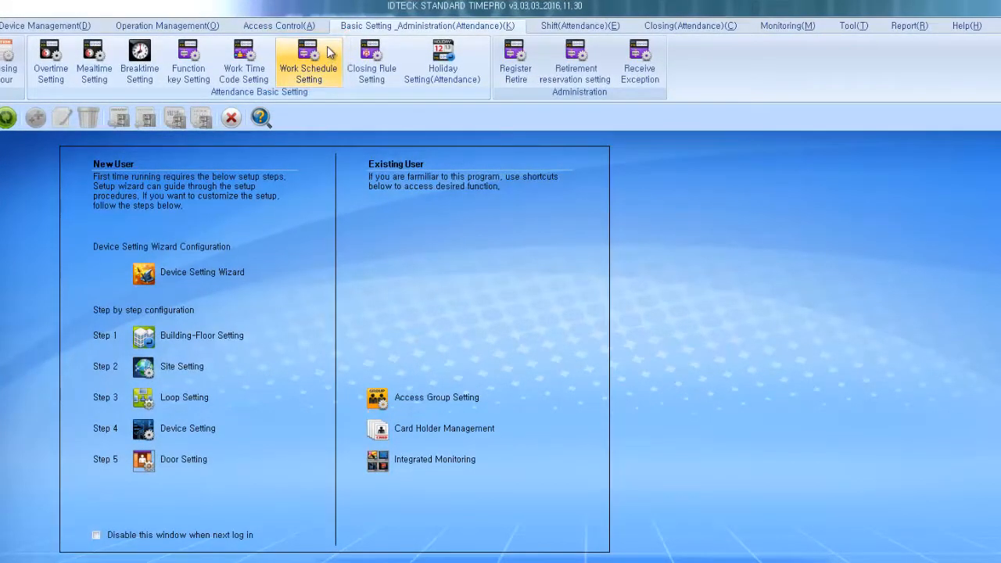
Step: Start a new IDTECK work schedule named 'M-F Work Hours'
click(330, 53)
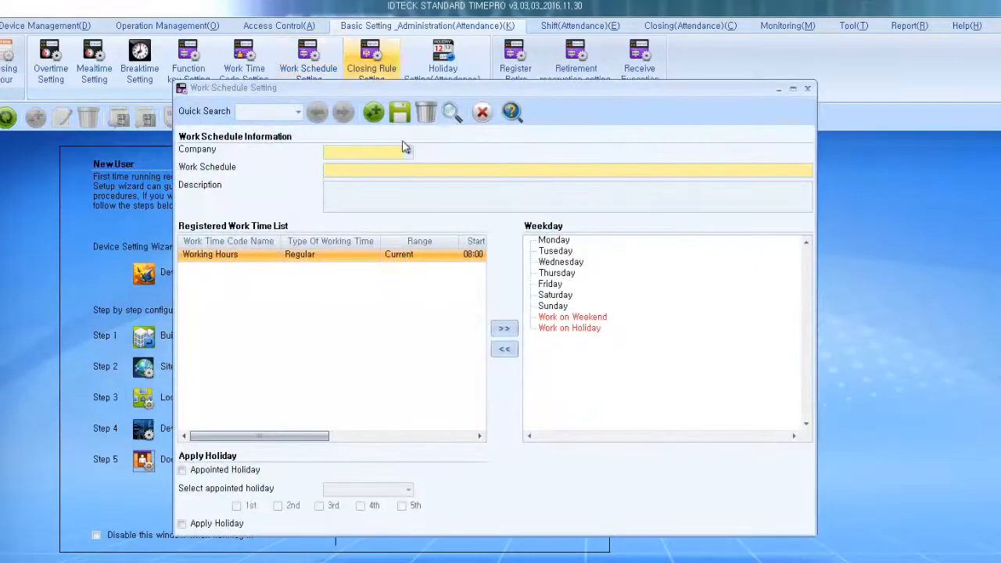
click(407, 152)
click(405, 168)
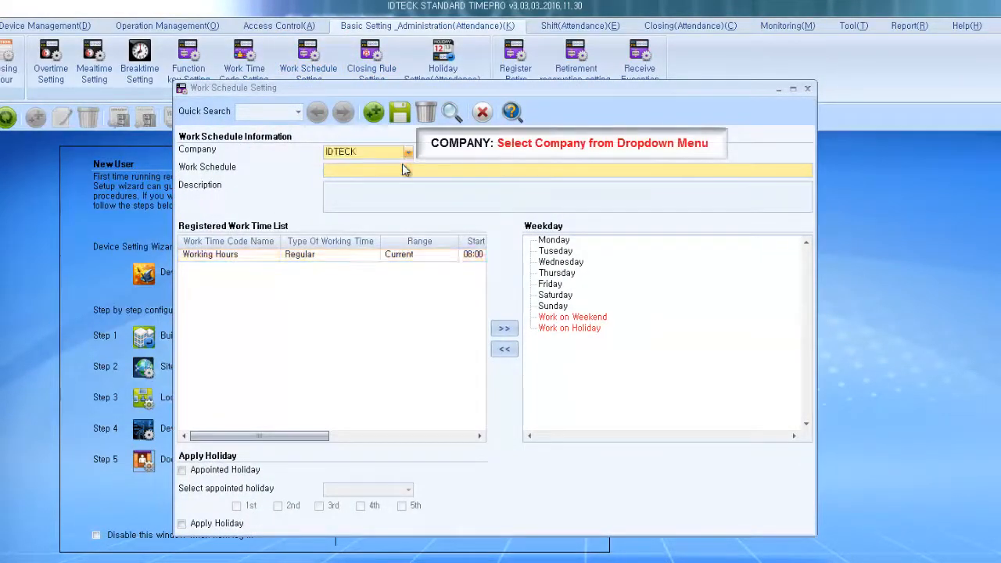
click(400, 170)
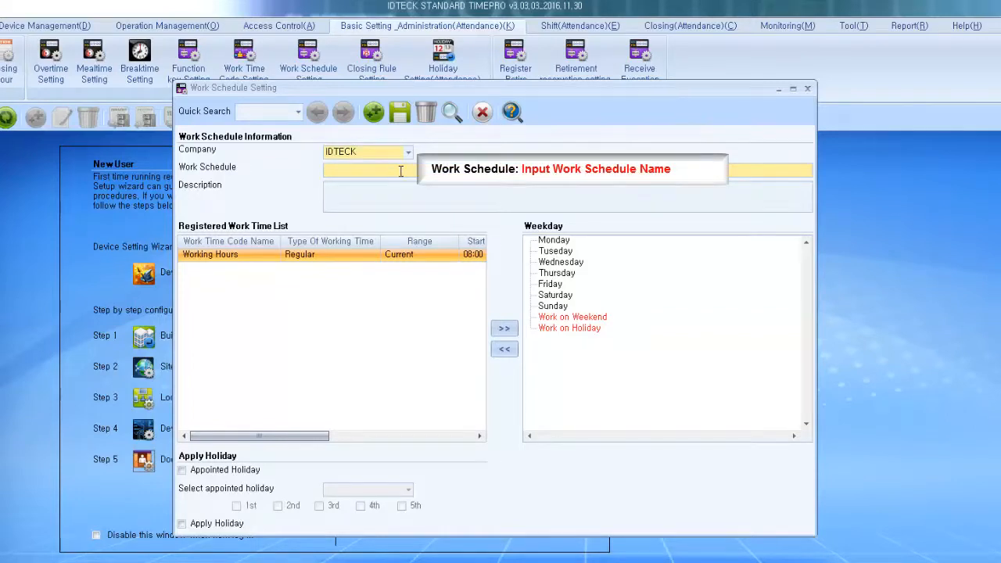
text(M-F Work Hours)
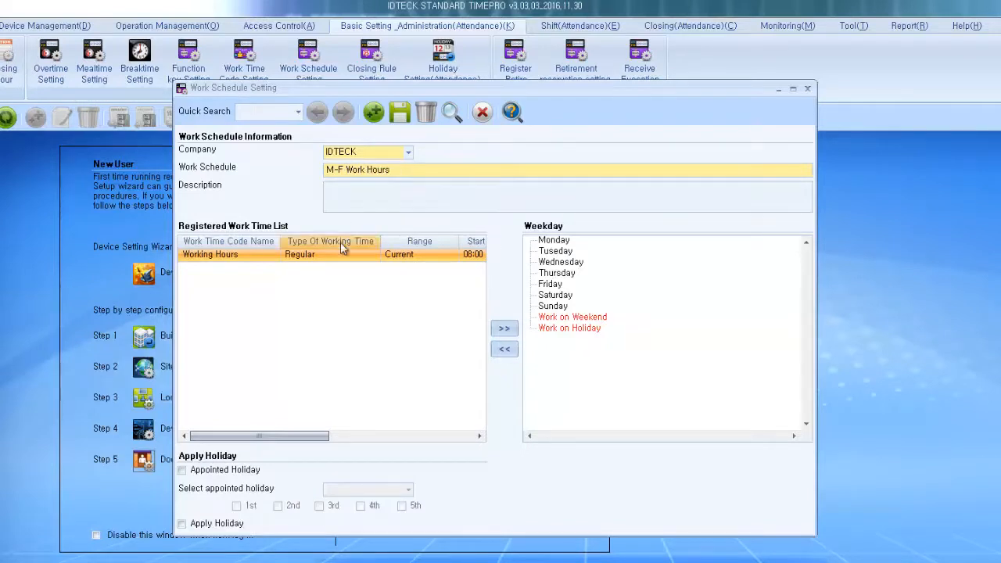
Step: Assign the Working Hours code to Monday, Tuesday, Wednesday, Thursday and Friday
click(262, 256)
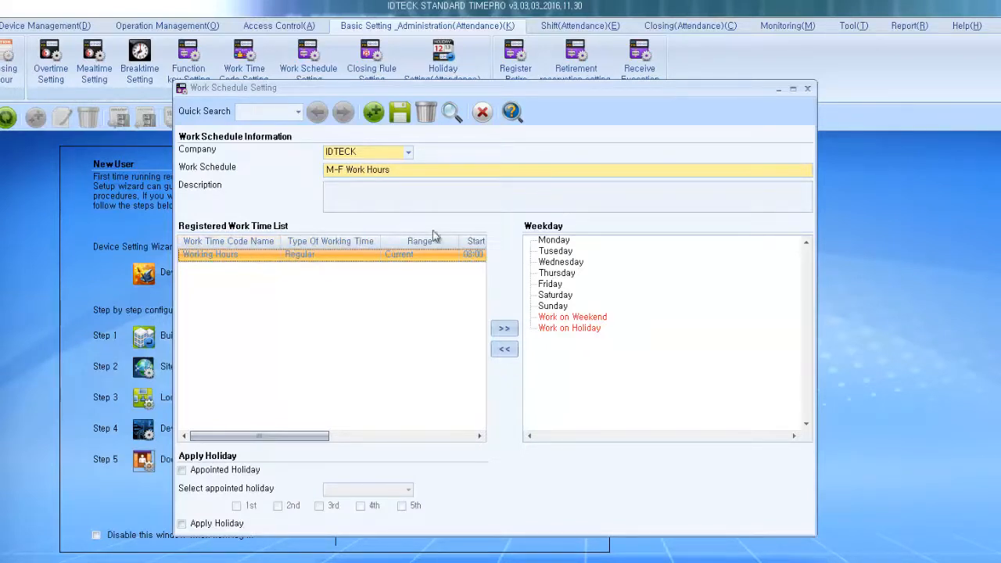
click(557, 241)
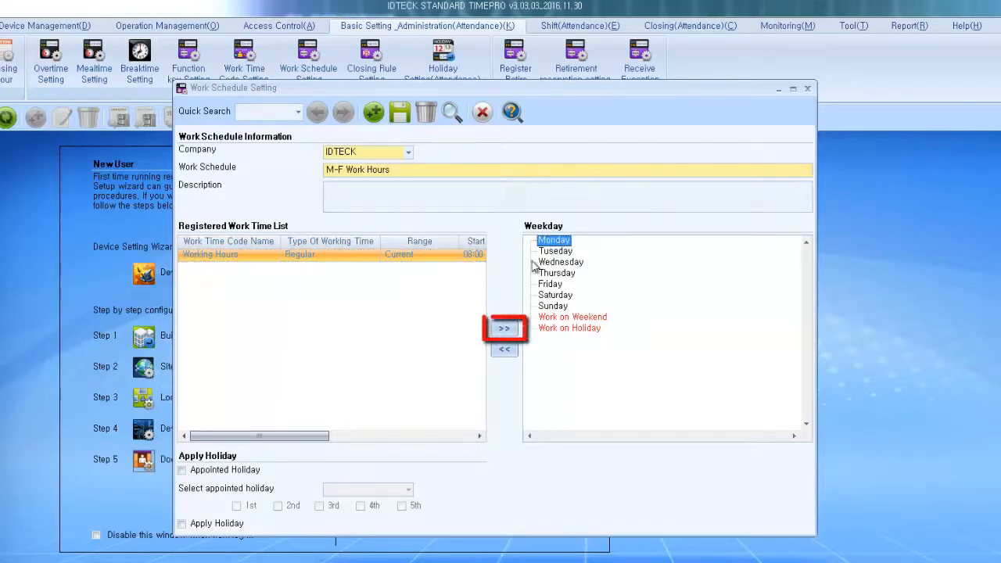
click(504, 329)
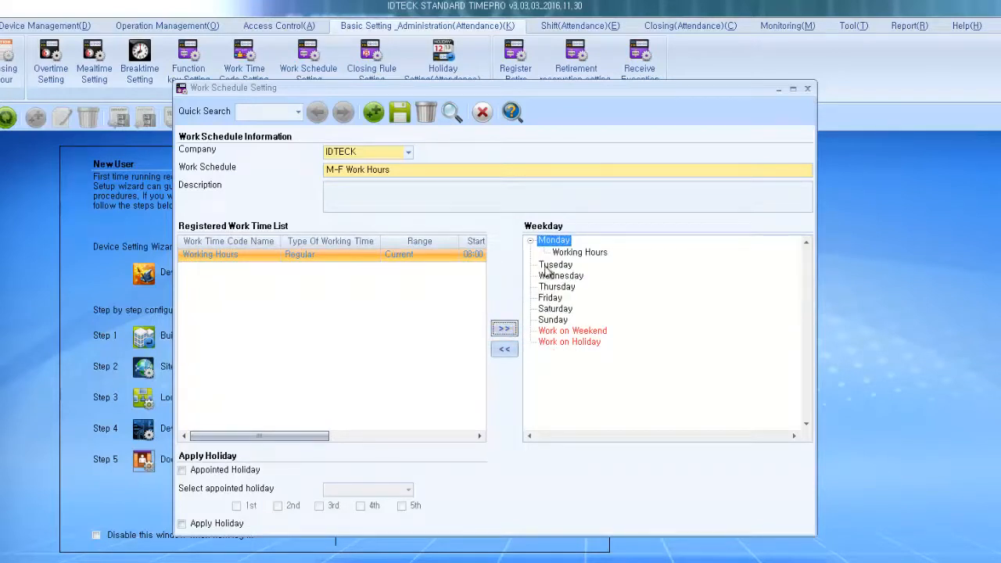
click(547, 266)
click(504, 328)
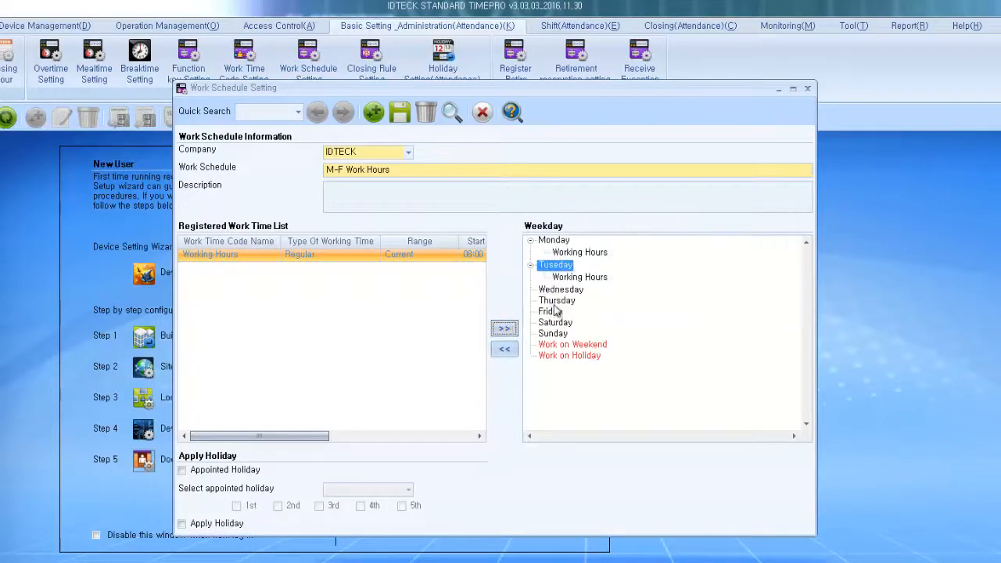
click(560, 289)
click(505, 328)
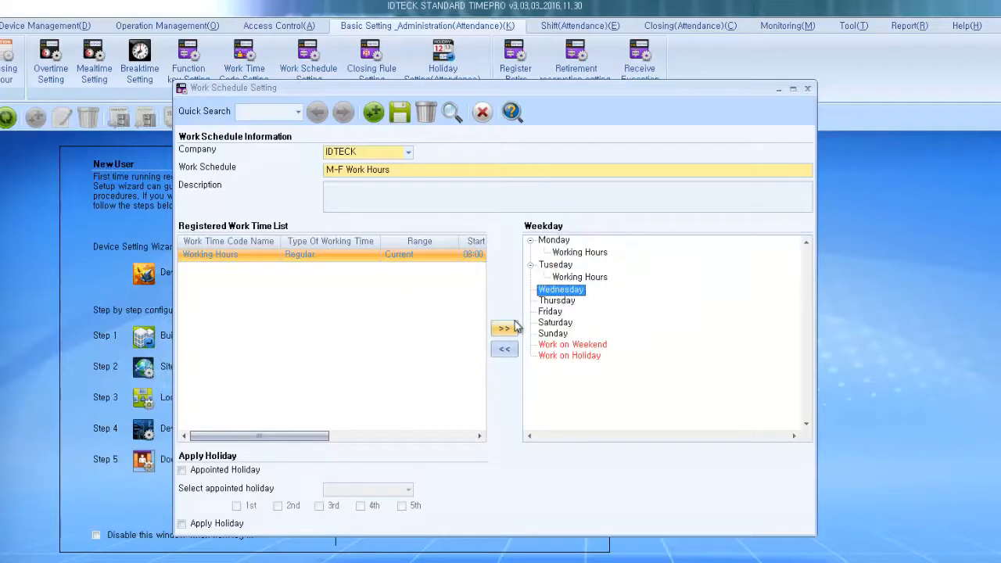
click(551, 313)
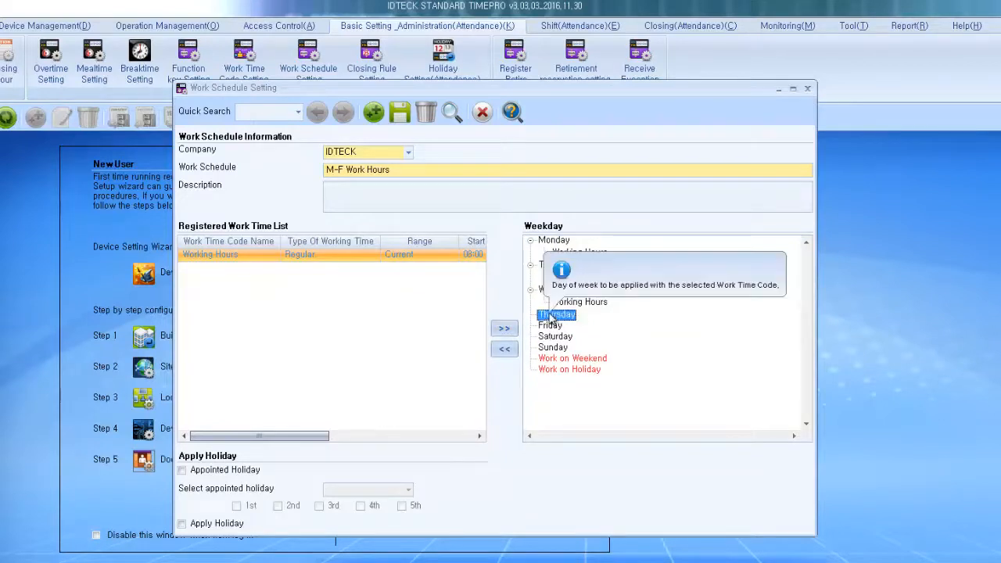
click(503, 329)
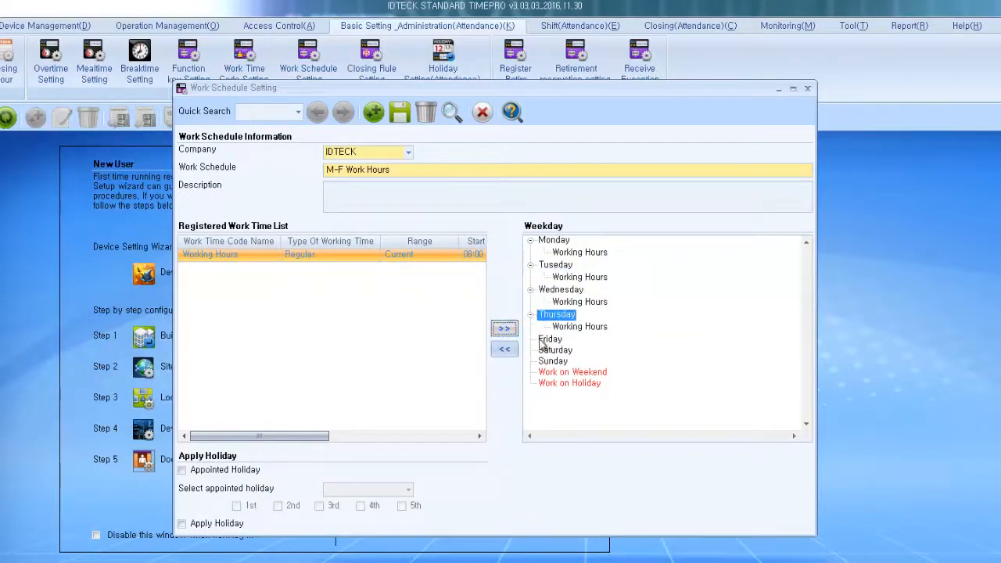
click(547, 340)
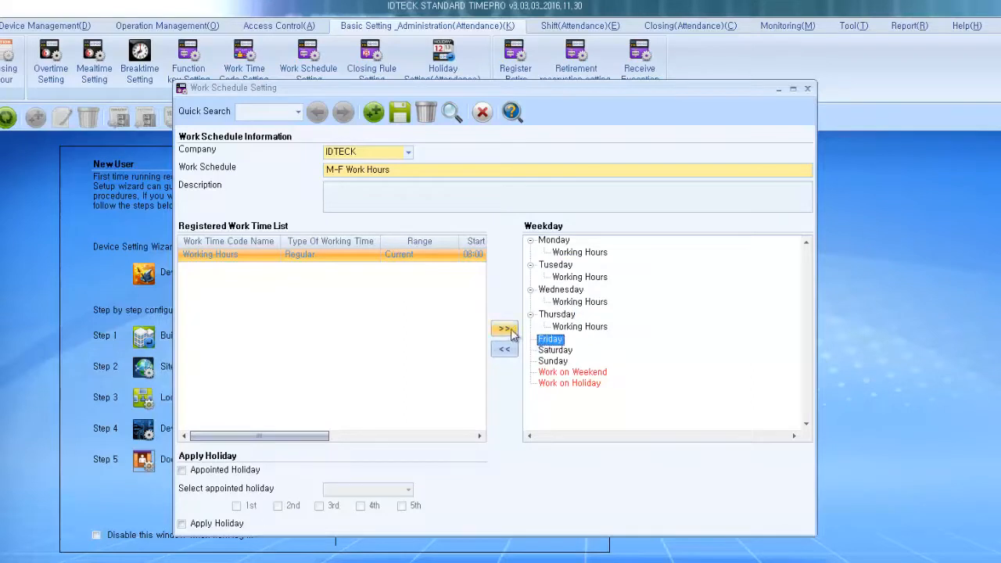
click(509, 331)
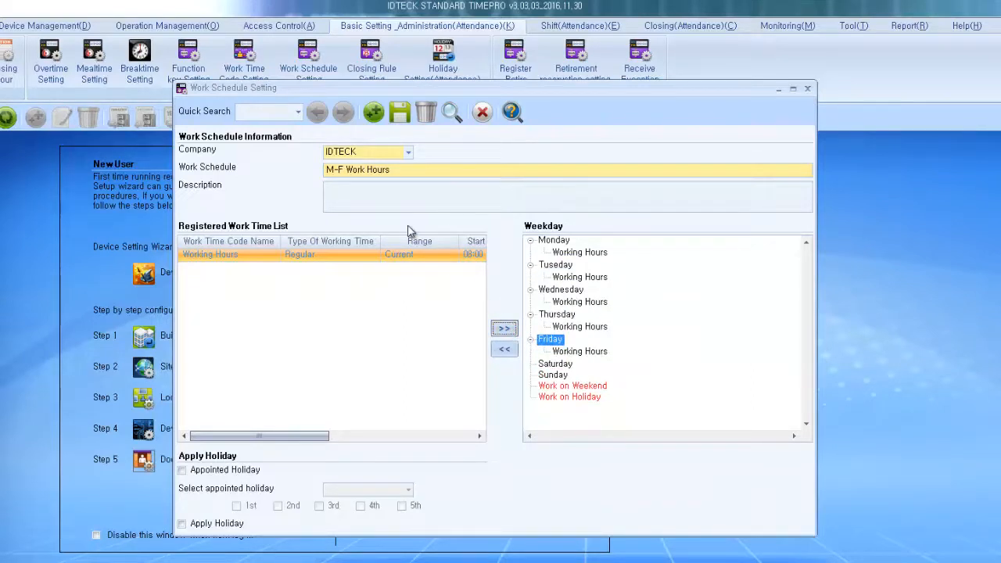
Step: Save the M-F Work Hours schedule and close Work Schedule Setting
click(402, 114)
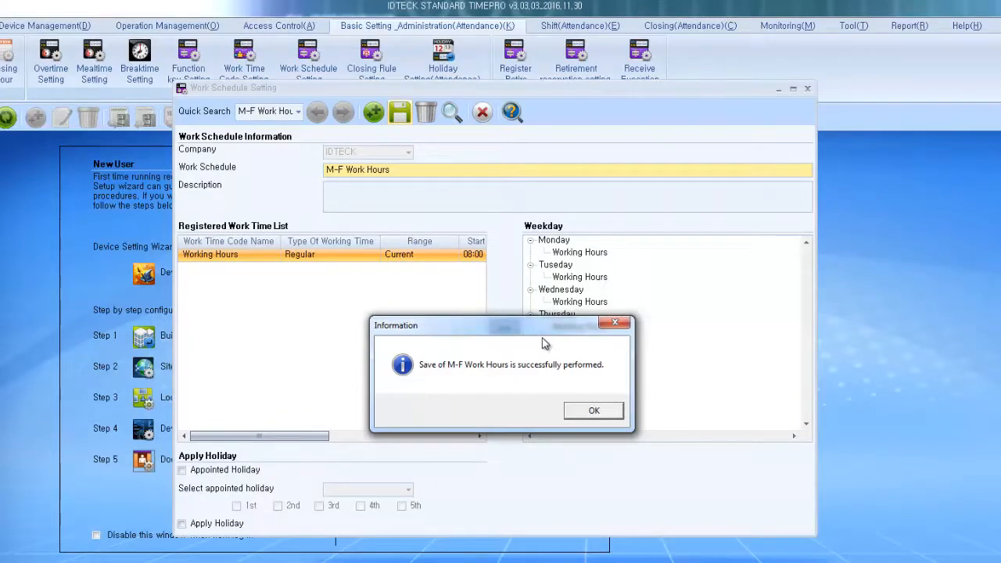
click(607, 416)
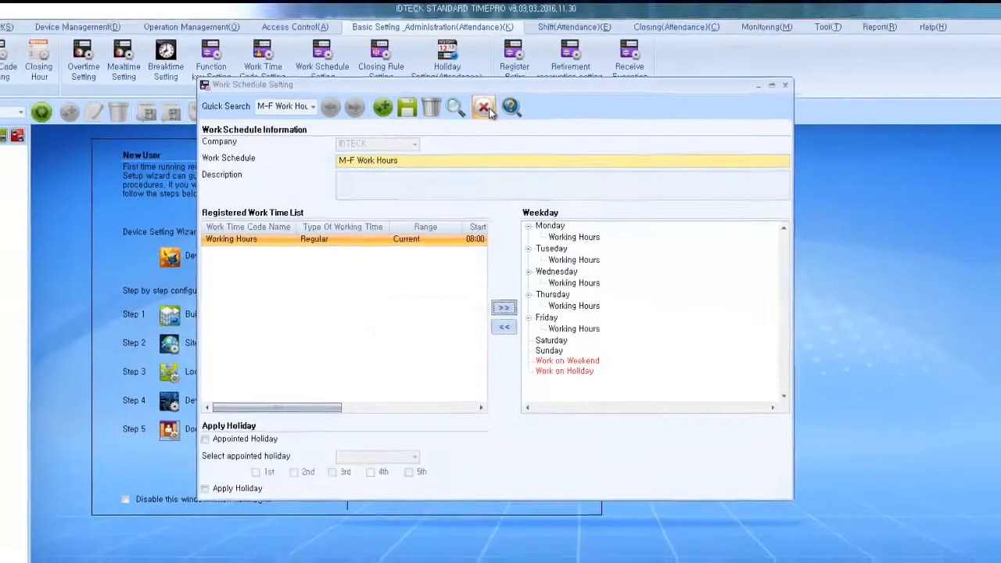
click(484, 113)
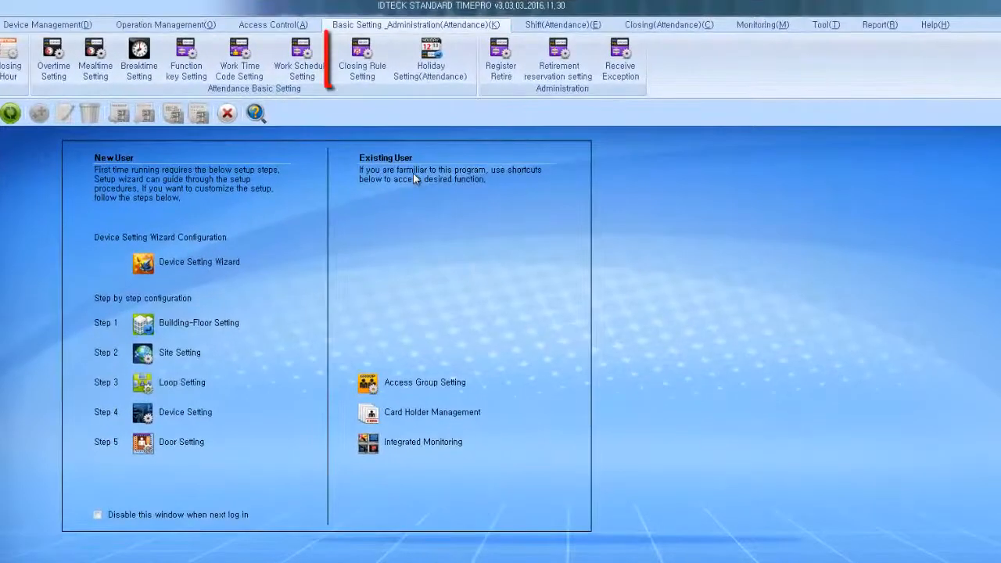
Step: Create an IDTECK closing rule 'IDTECK Closing Rule', Monthly, with 02:00 closing basis time
click(383, 49)
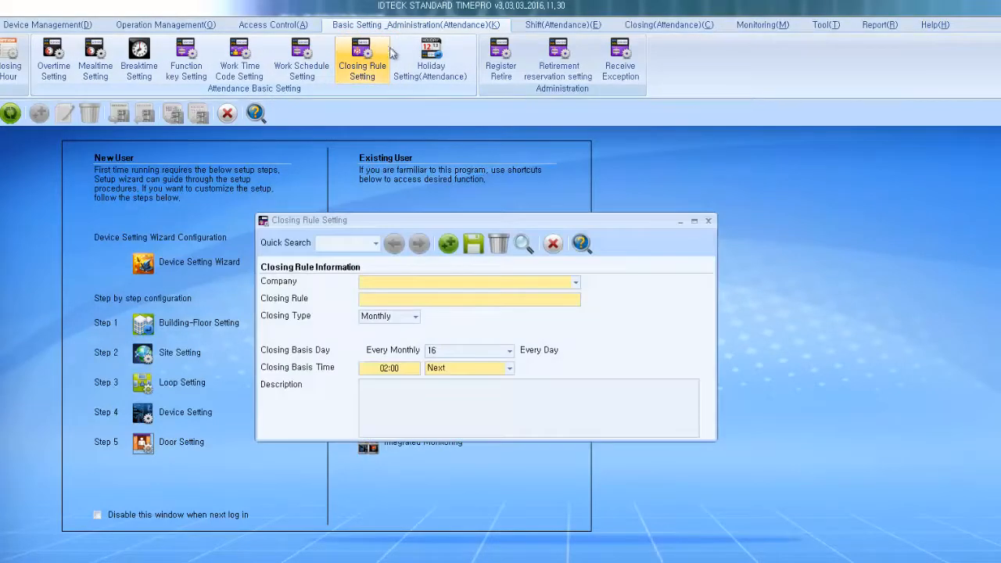
click(576, 283)
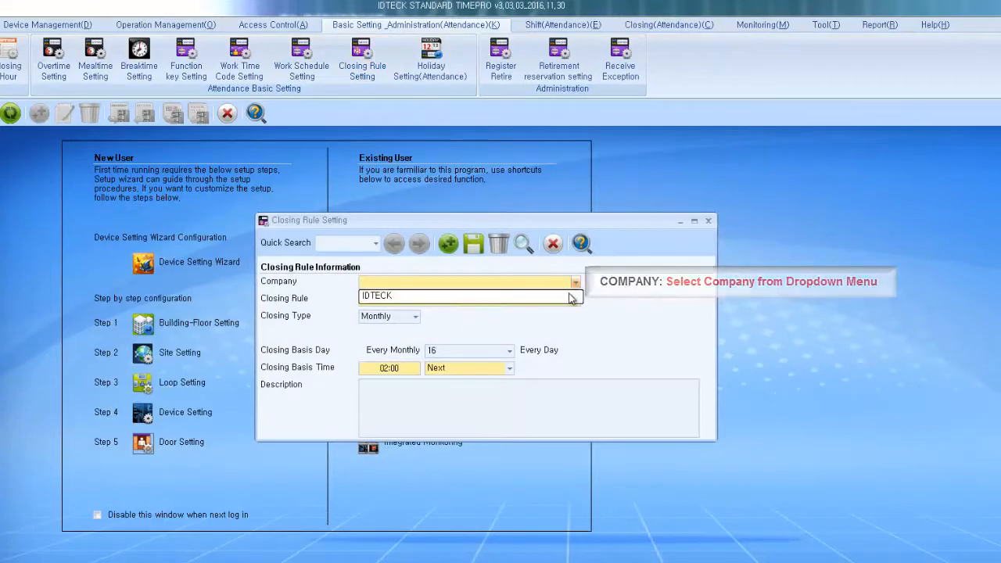
click(570, 296)
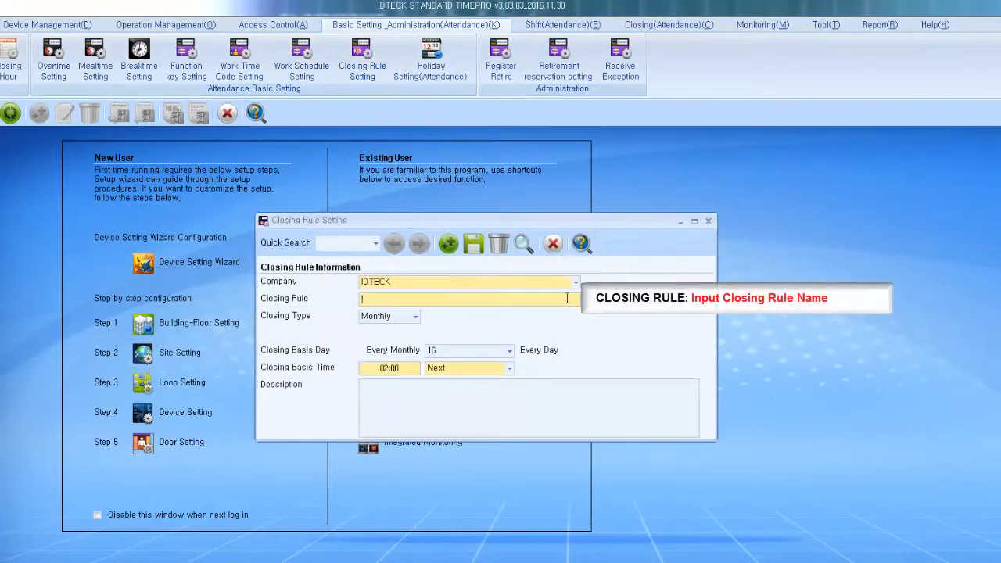
text(IDTECK Closing Rule)
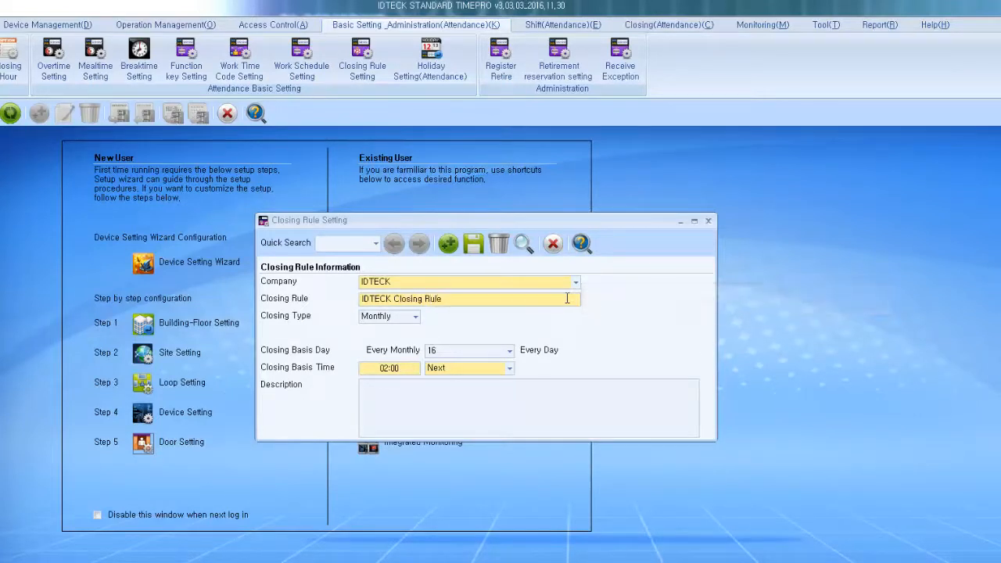
click(415, 318)
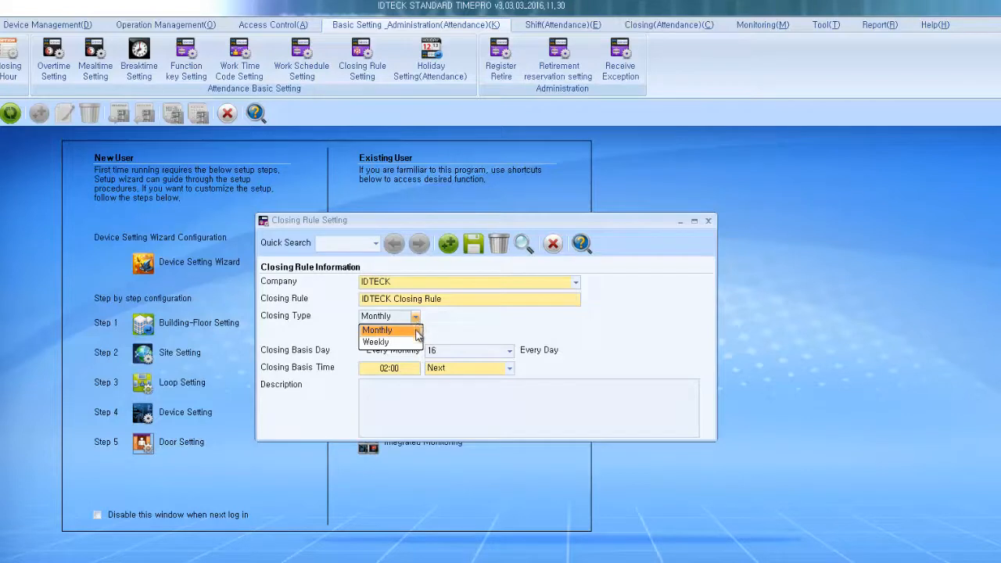
click(418, 334)
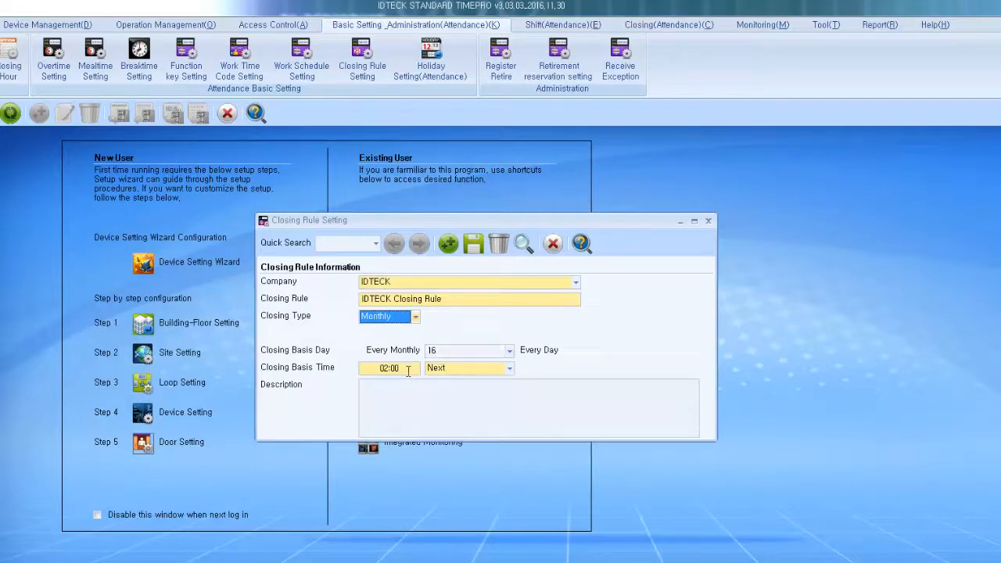
click(407, 371)
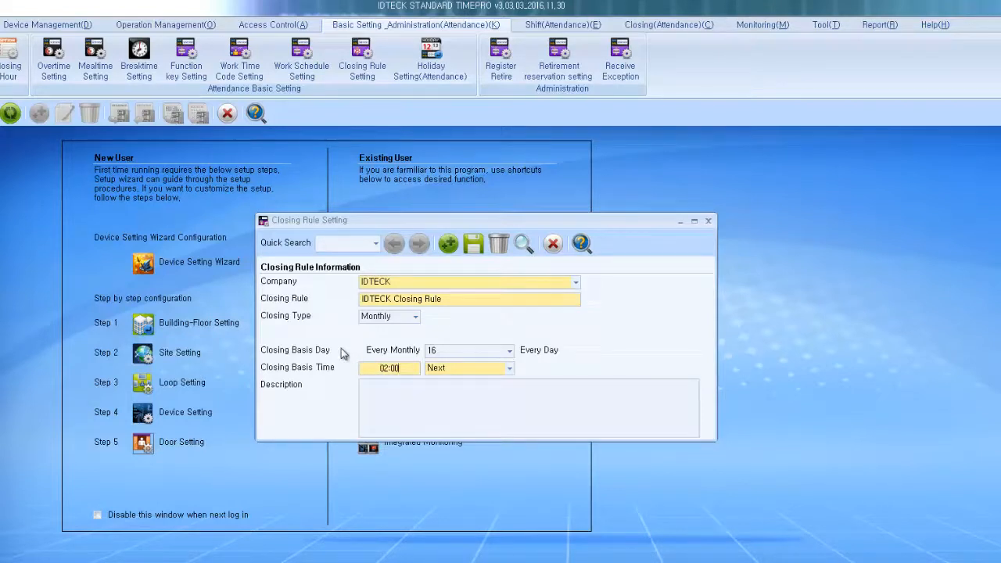
Step: Save the IDTECK Closing Rule and close Closing Rule Setting
click(474, 245)
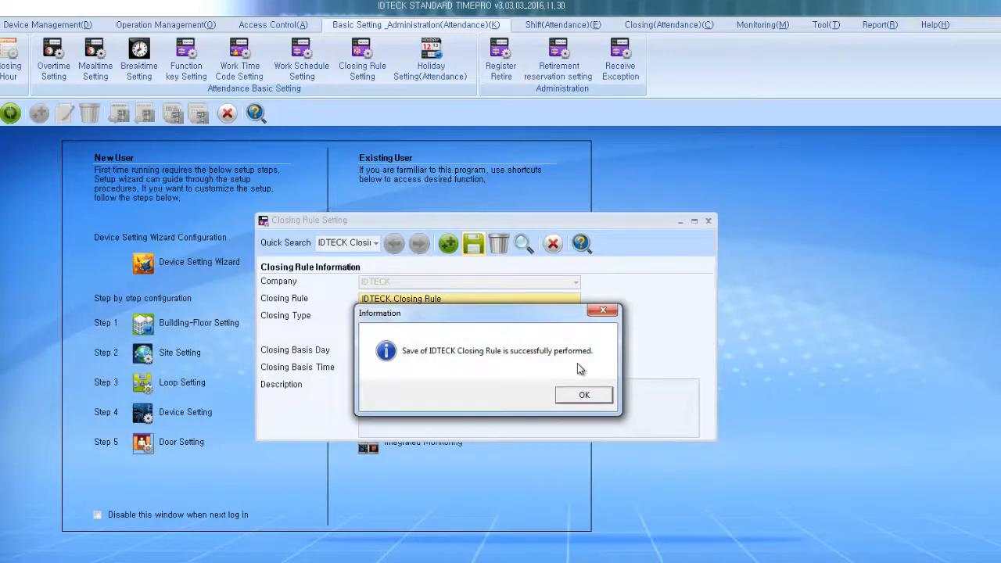
click(582, 396)
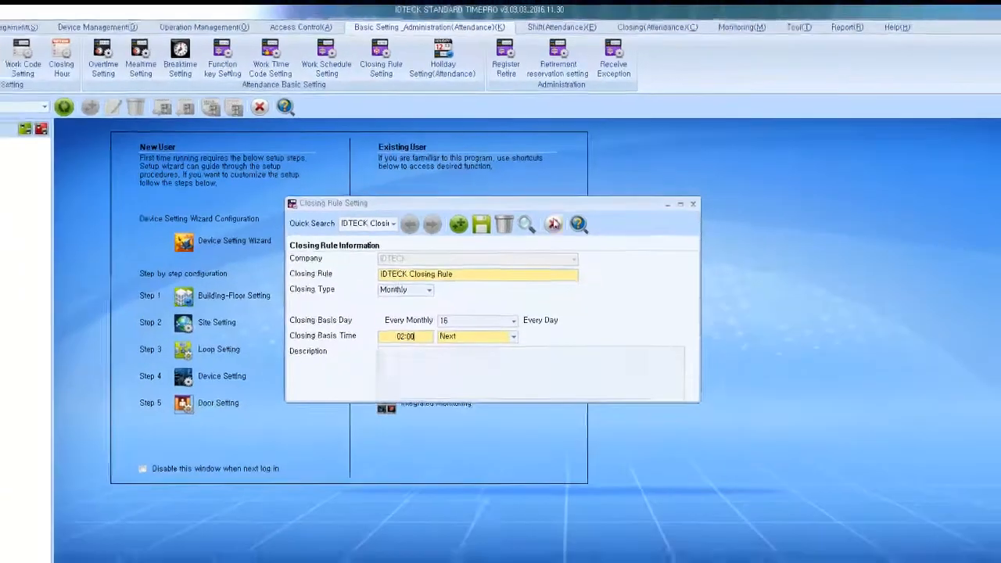
click(553, 224)
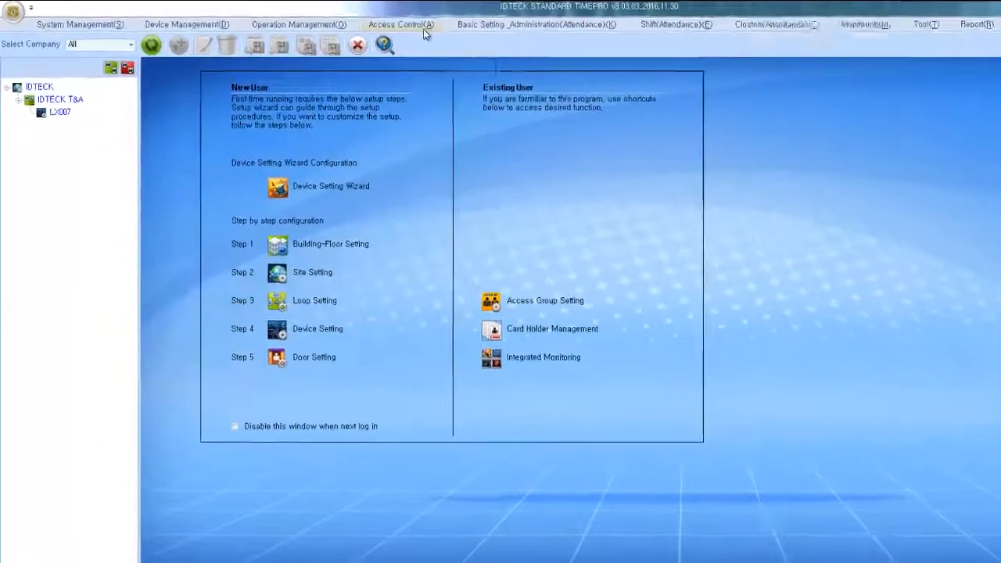
Step: In Card Holder Management, enter the new employee's ID and name
click(332, 29)
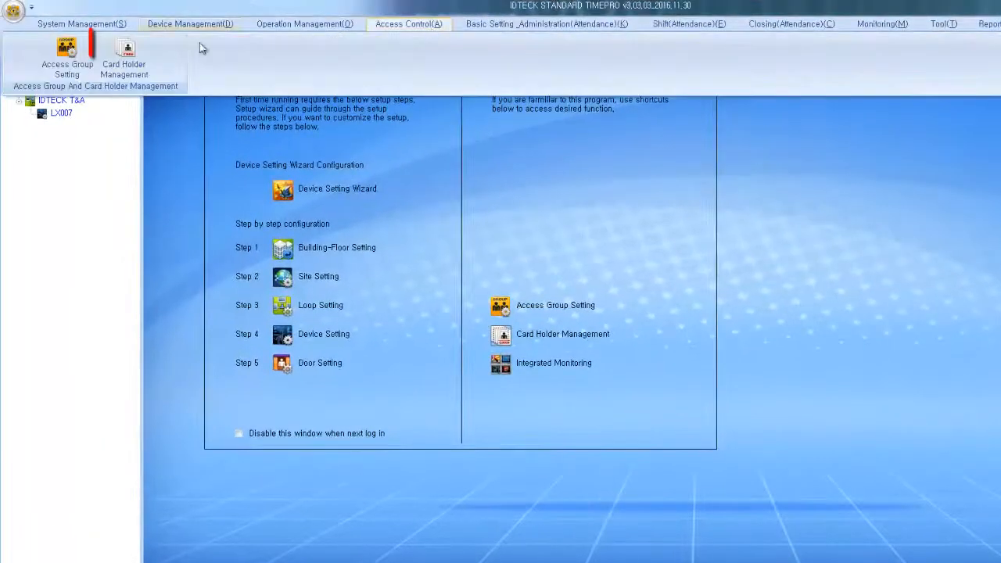
click(127, 59)
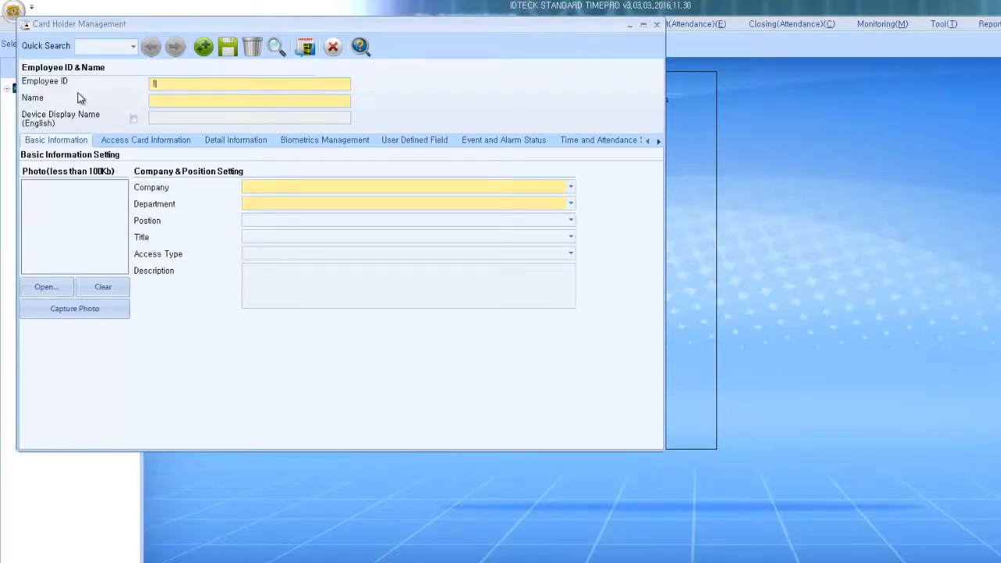
text(001)
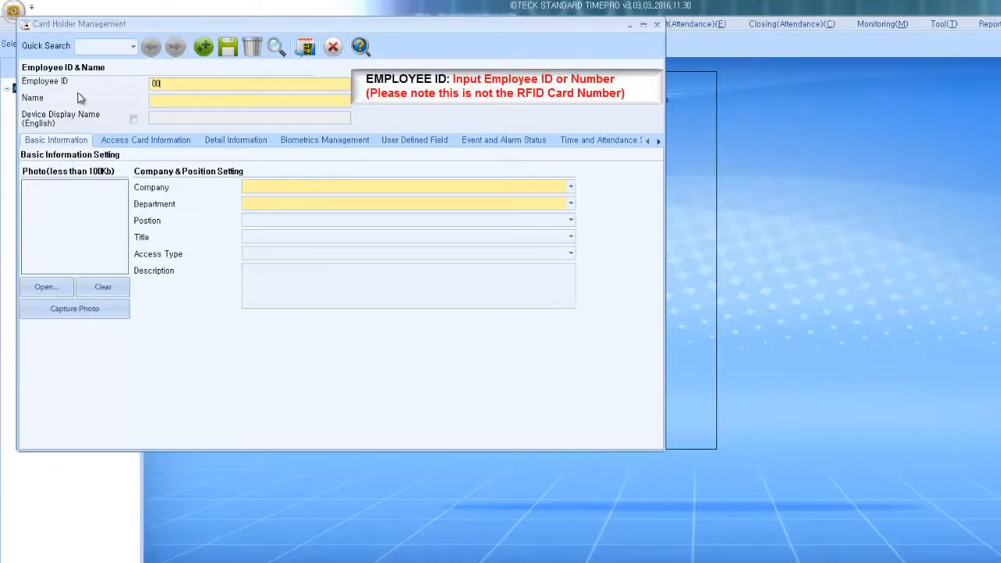
key(BackSpace)
key(BackSpace)
text(101)
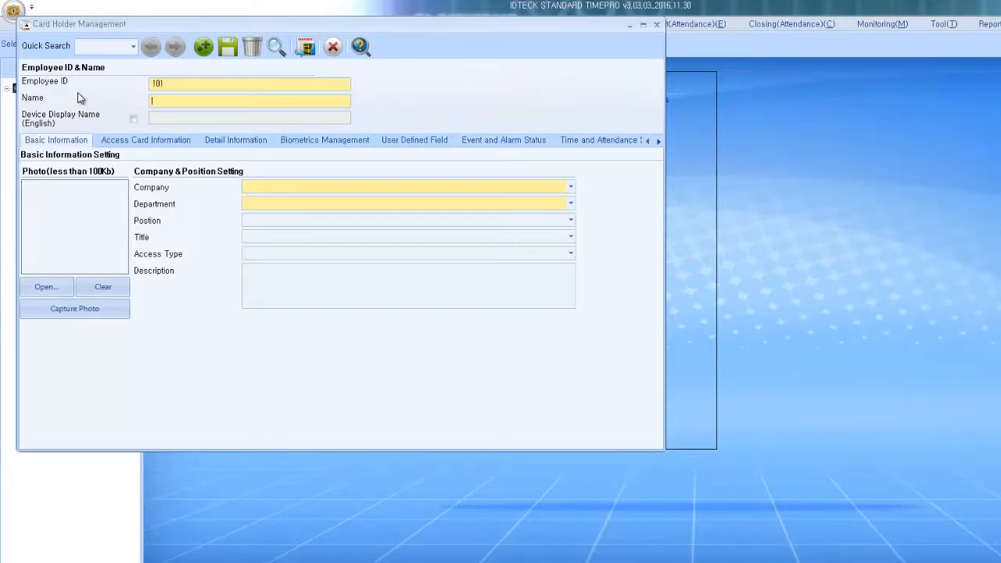
text(David)
Step: Set the card holder's company to IDTECK and department to Technical
click(260, 187)
click(262, 200)
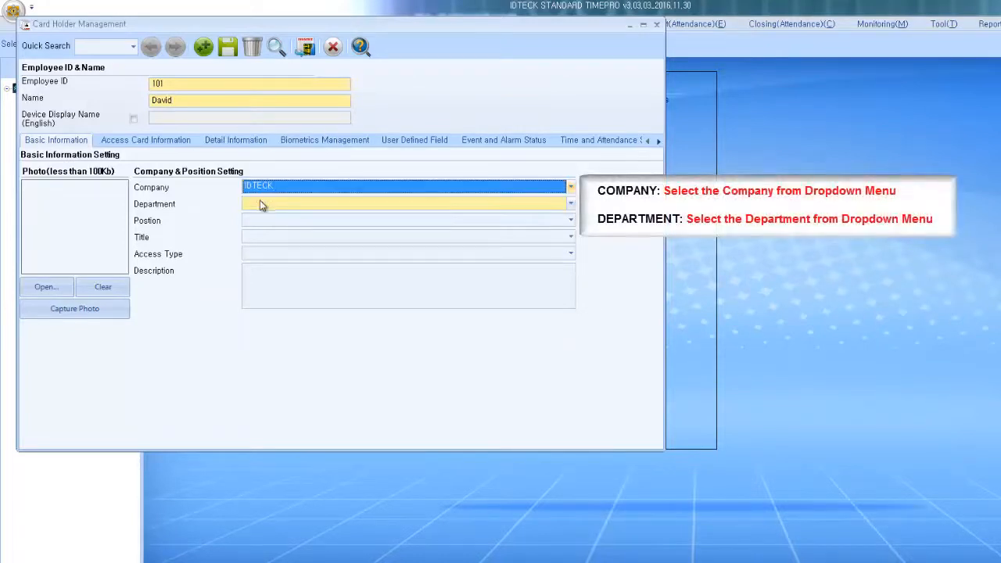
click(259, 203)
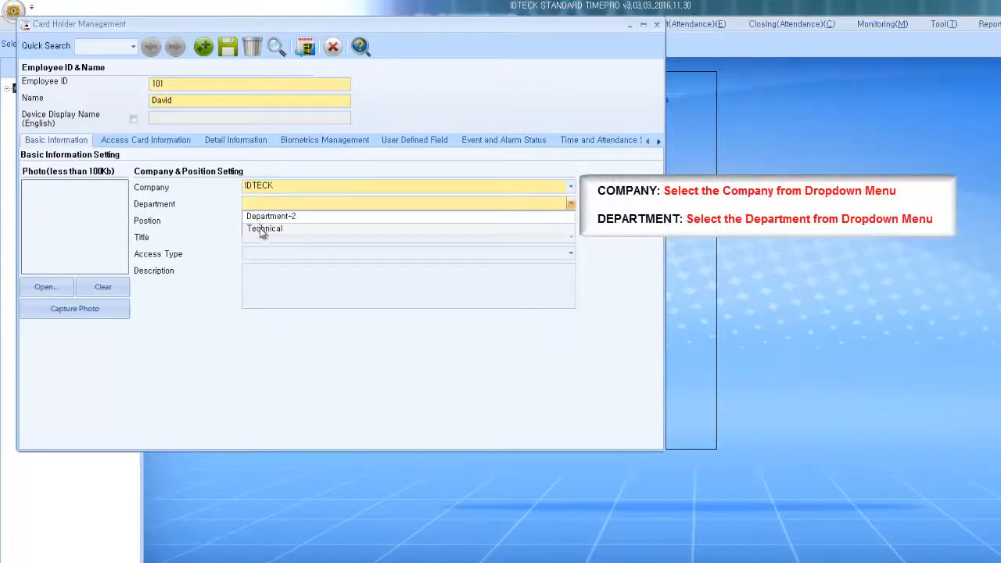
click(261, 227)
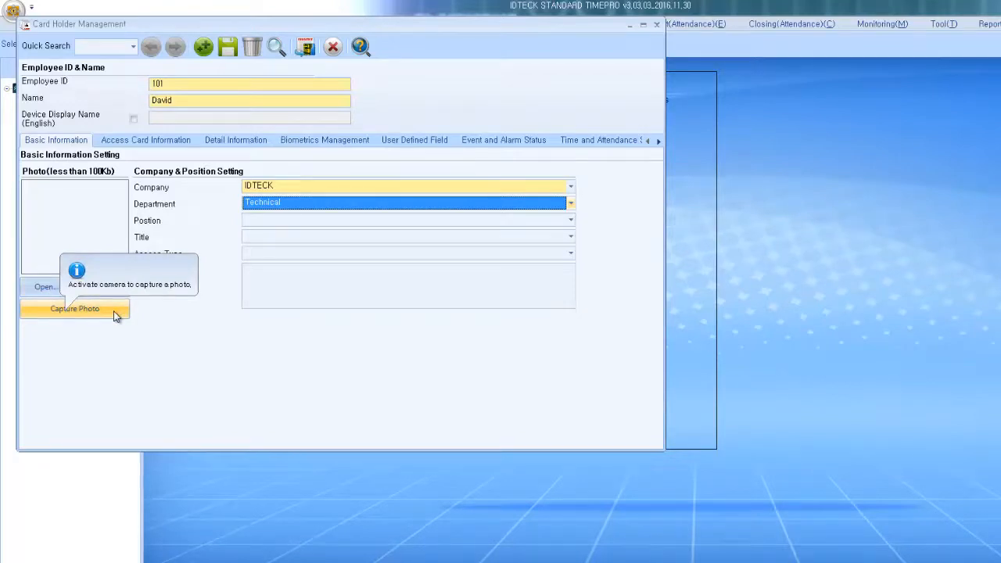
Step: Give the card holder an Access Card with a card number and four-digit password
click(188, 142)
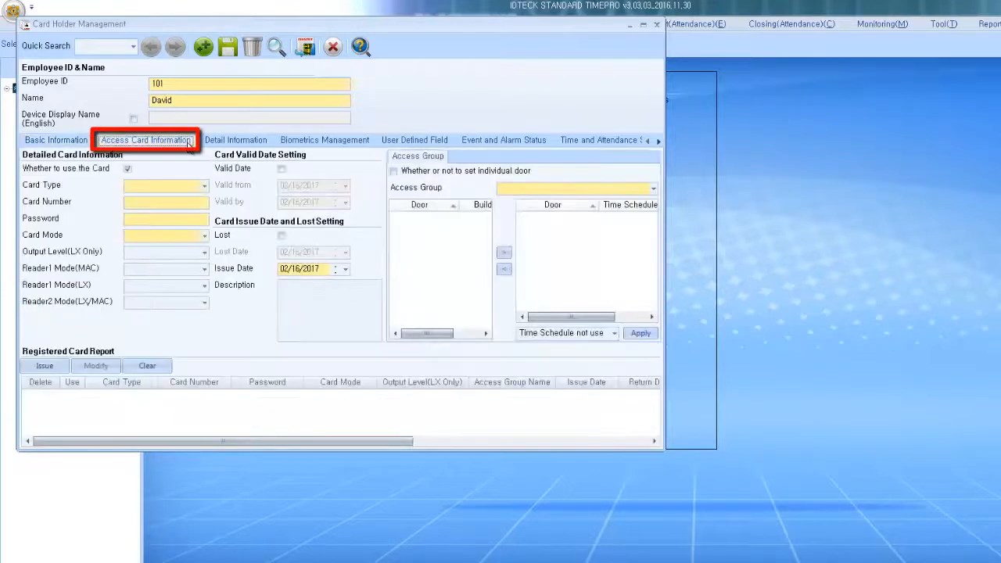
click(202, 185)
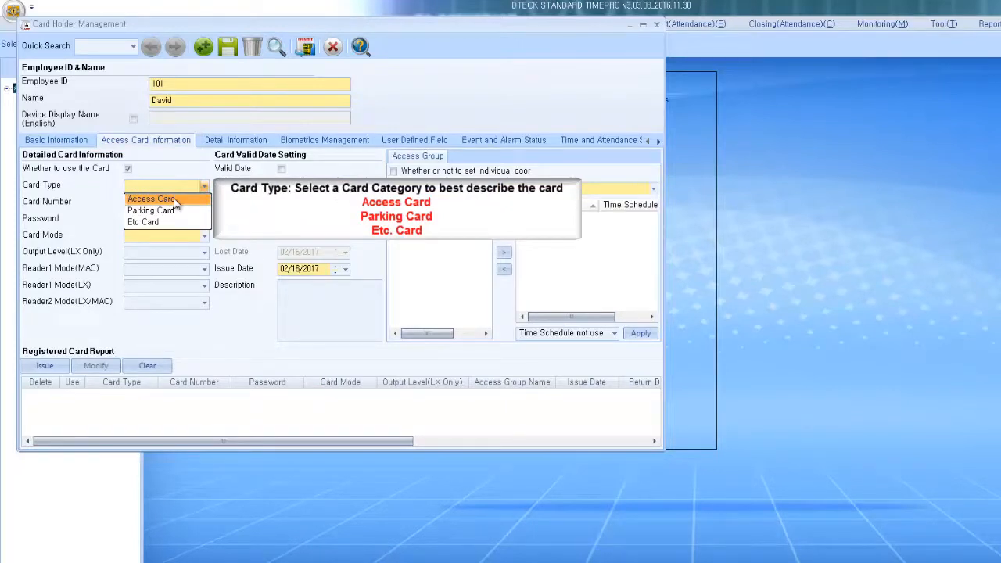
click(173, 200)
click(173, 202)
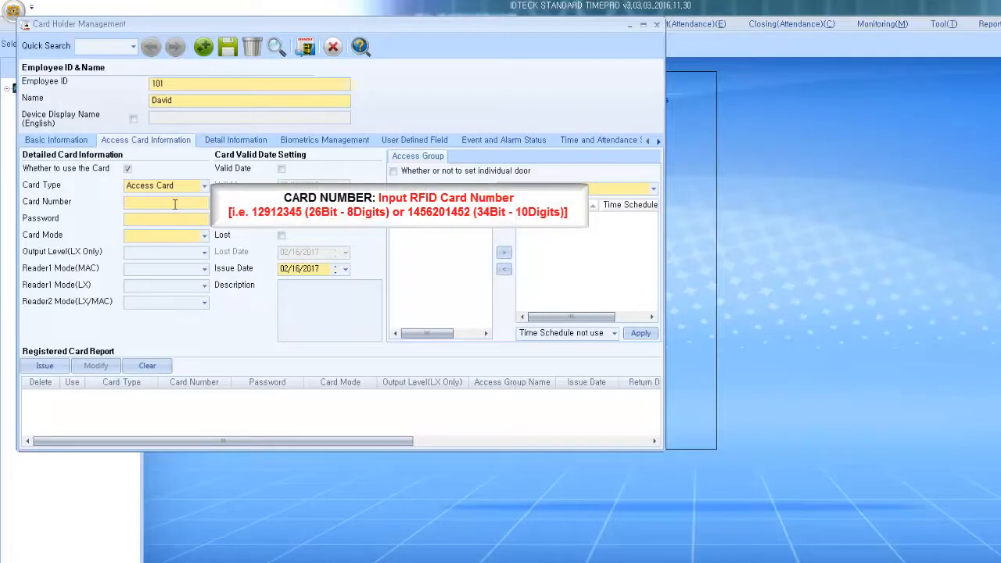
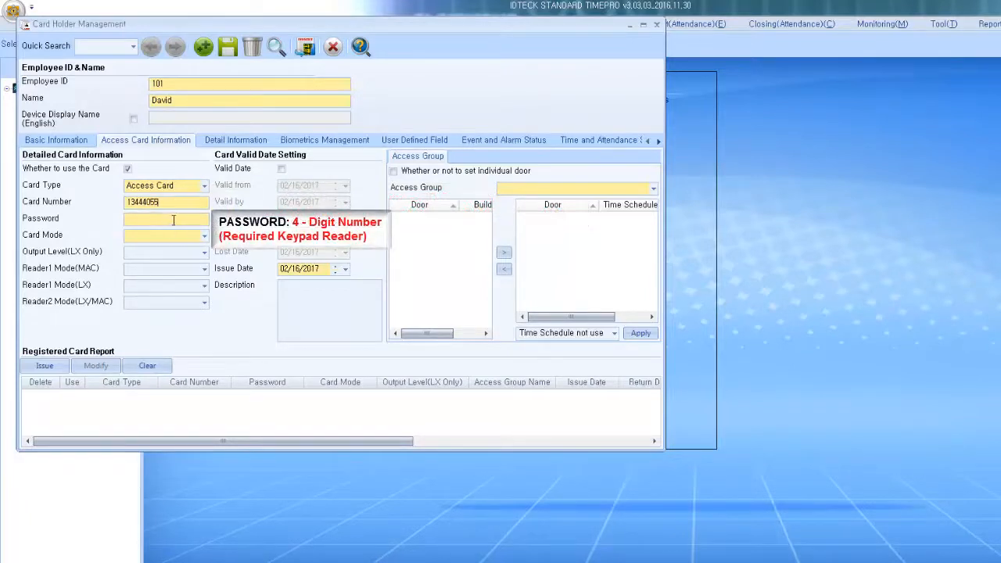
click(175, 220)
text(****)
Step: Set card mode to Employee, leaving Valid Date and Lost switched off
click(178, 234)
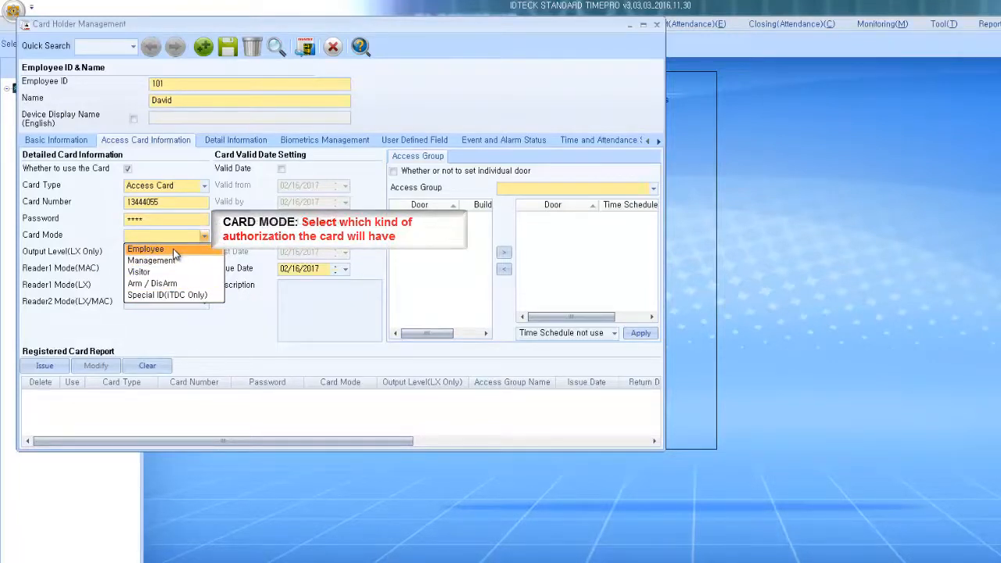
click(174, 250)
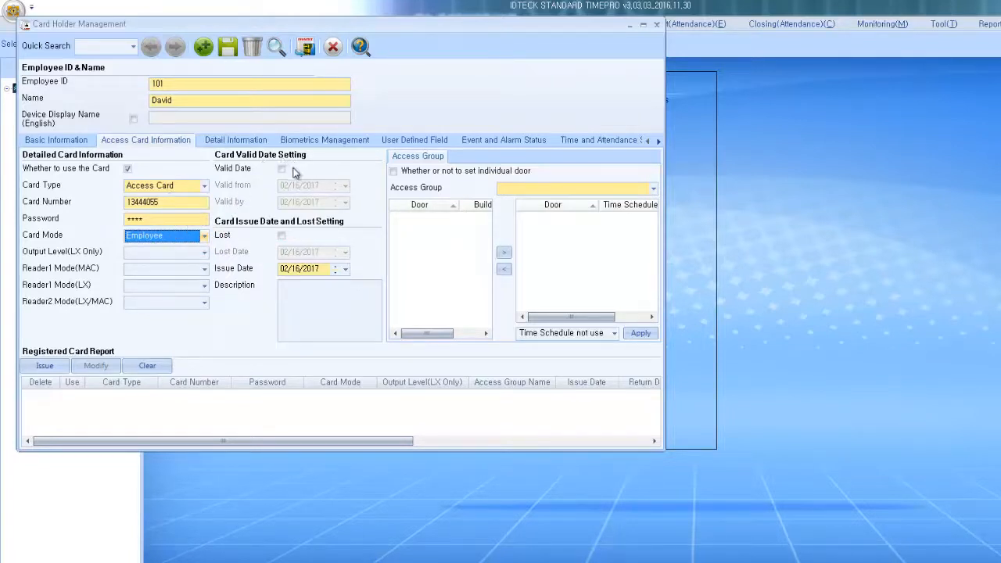
mouse_move(288, 172)
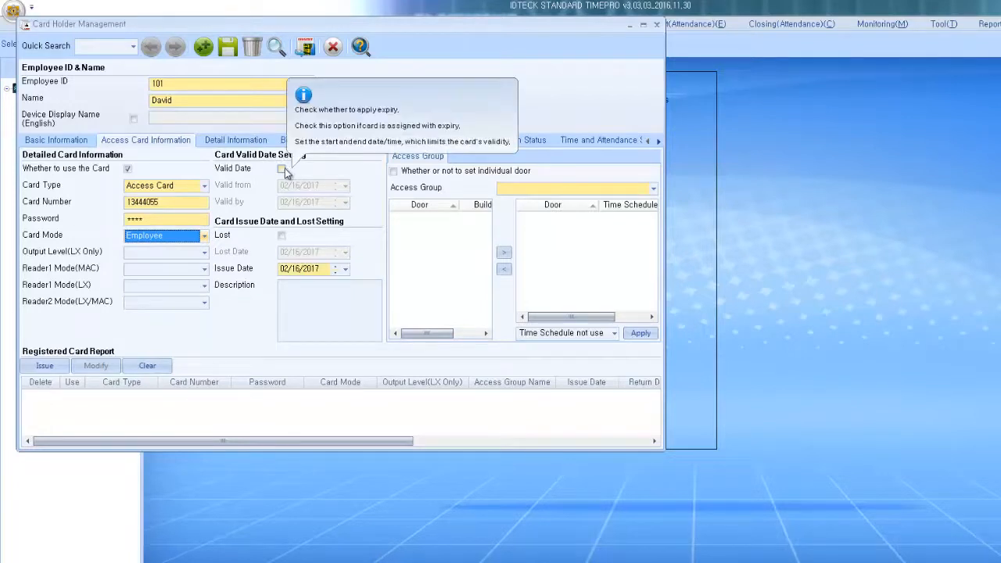
click(282, 169)
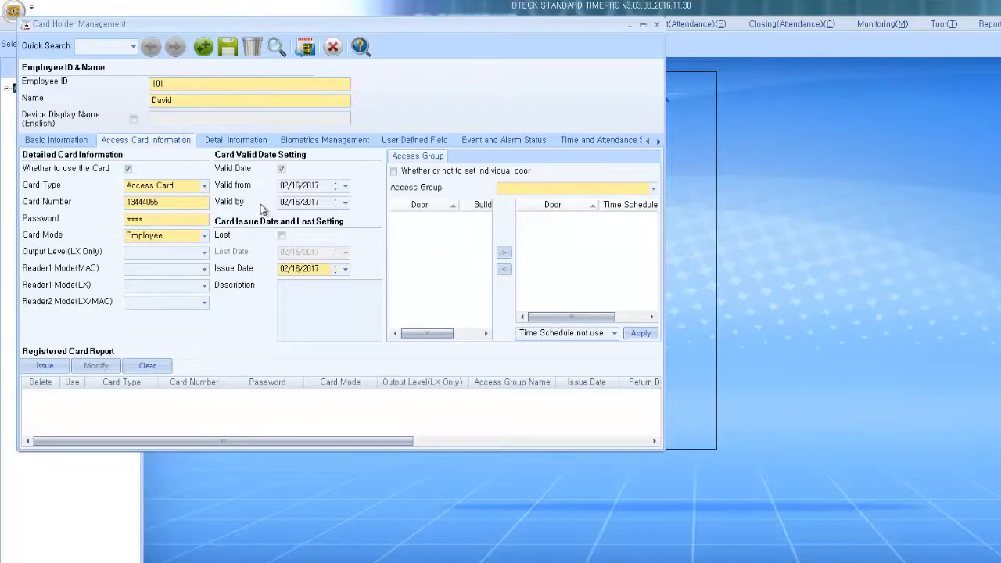
click(281, 170)
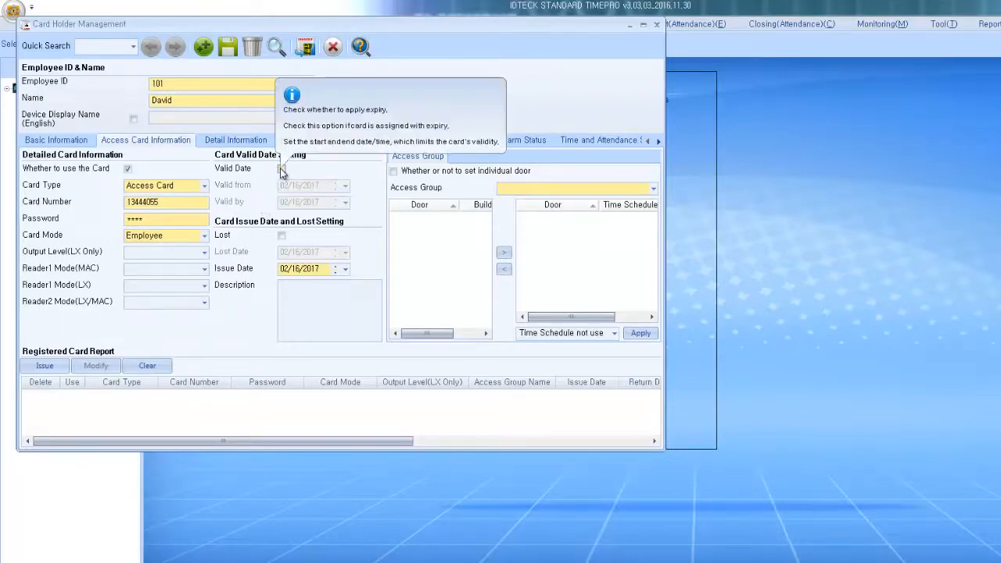
click(283, 236)
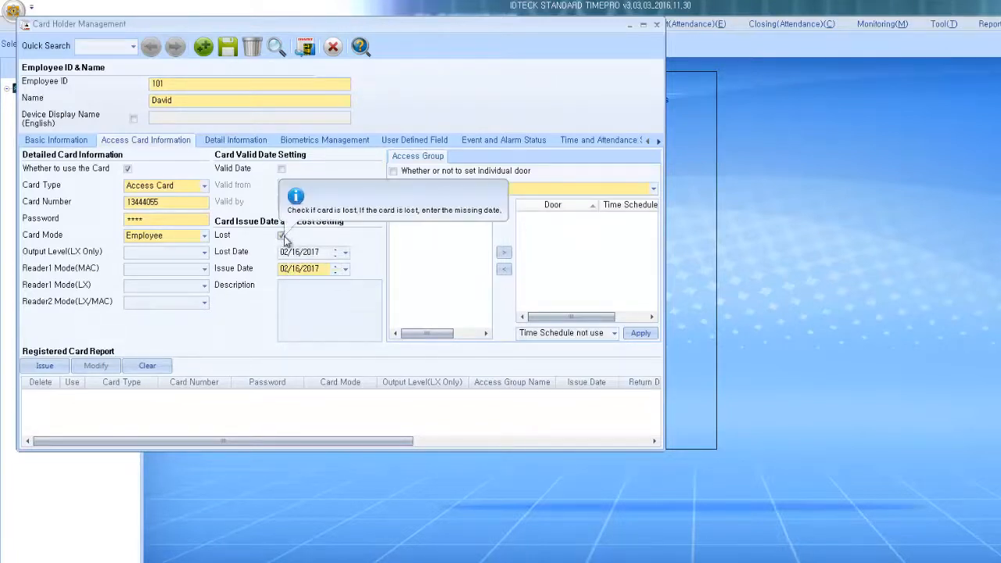
click(282, 236)
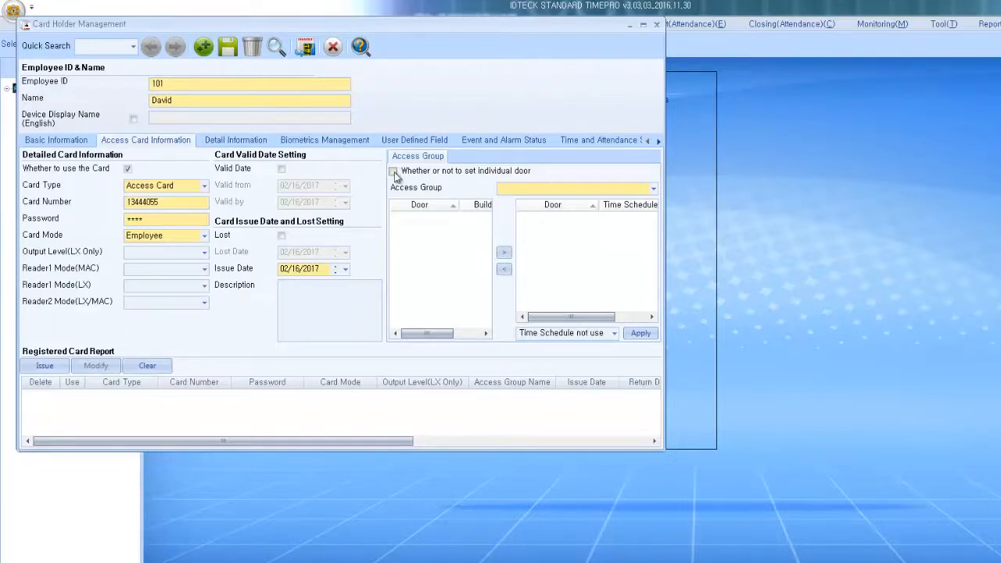
Step: Grant the card individual Front Door (T&A) access, issue it, and load its registered details
mouse_move(395, 176)
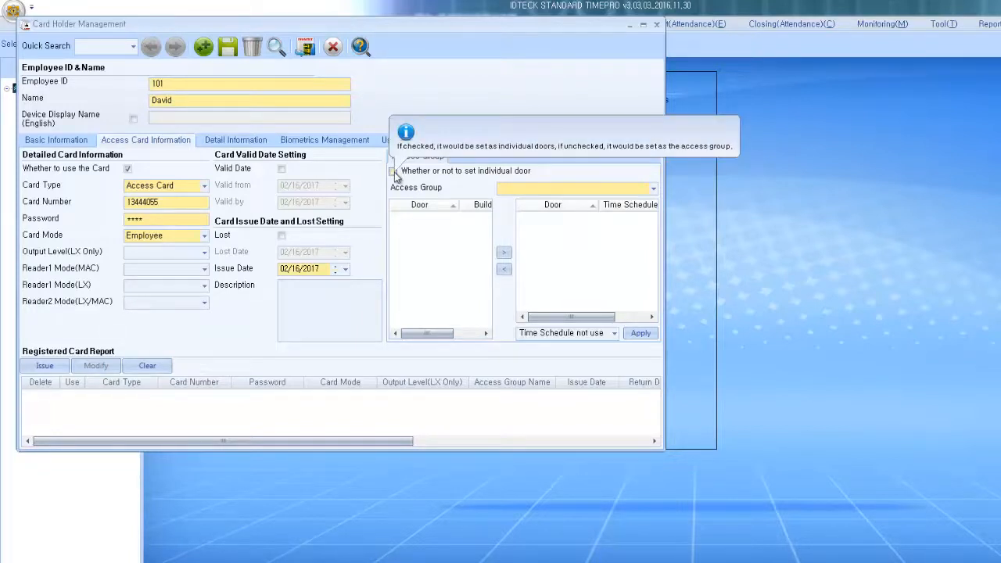
click(394, 173)
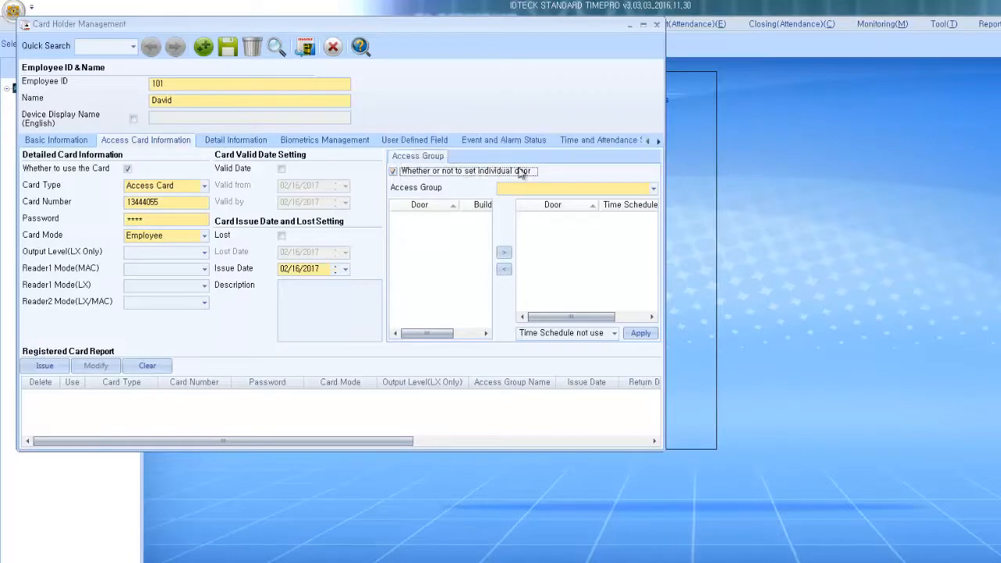
click(524, 192)
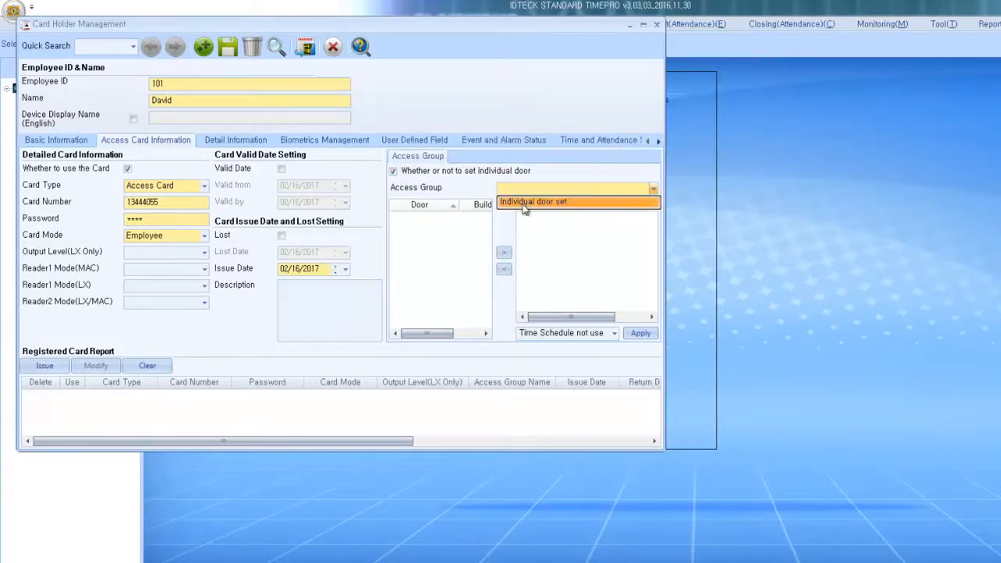
click(524, 203)
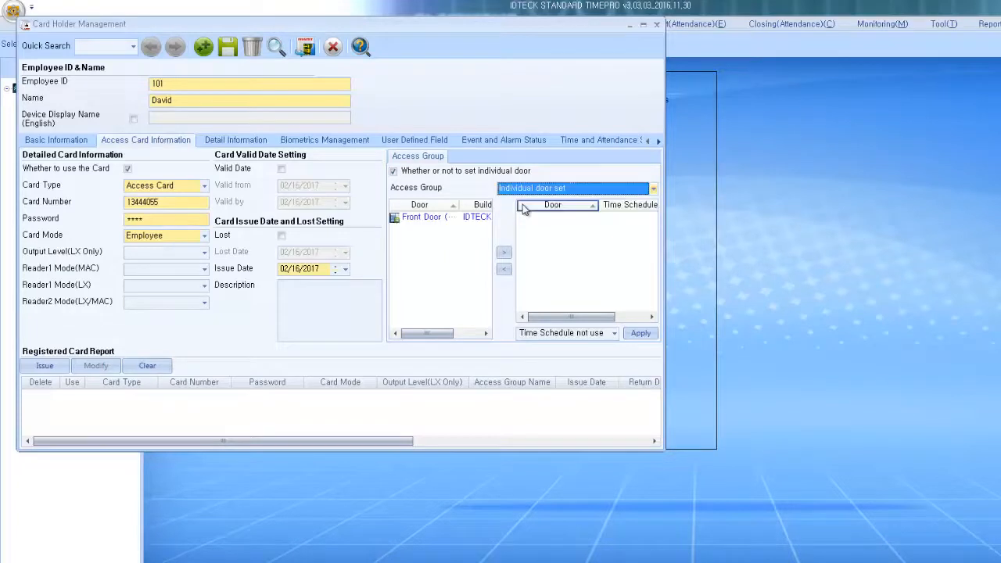
click(420, 217)
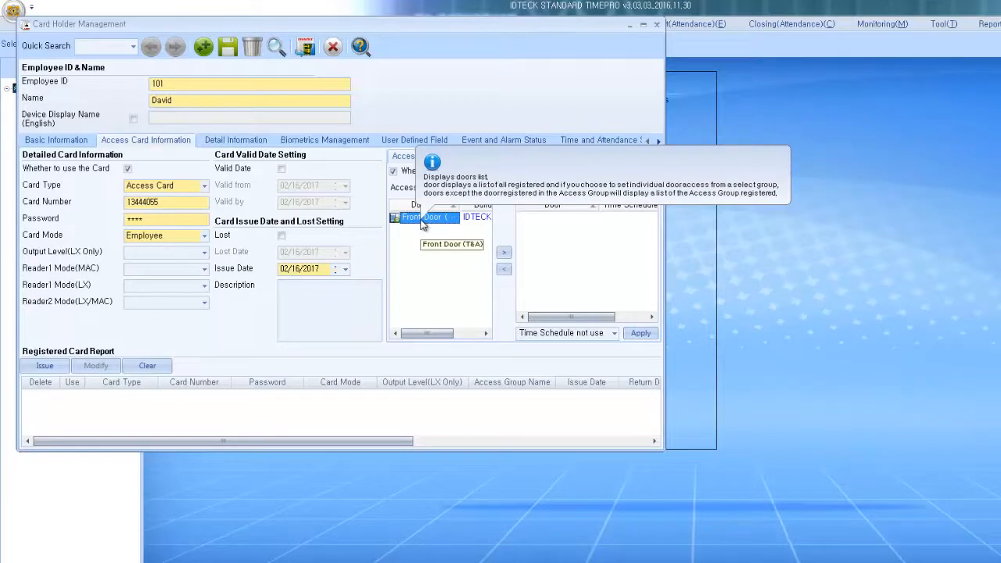
click(504, 255)
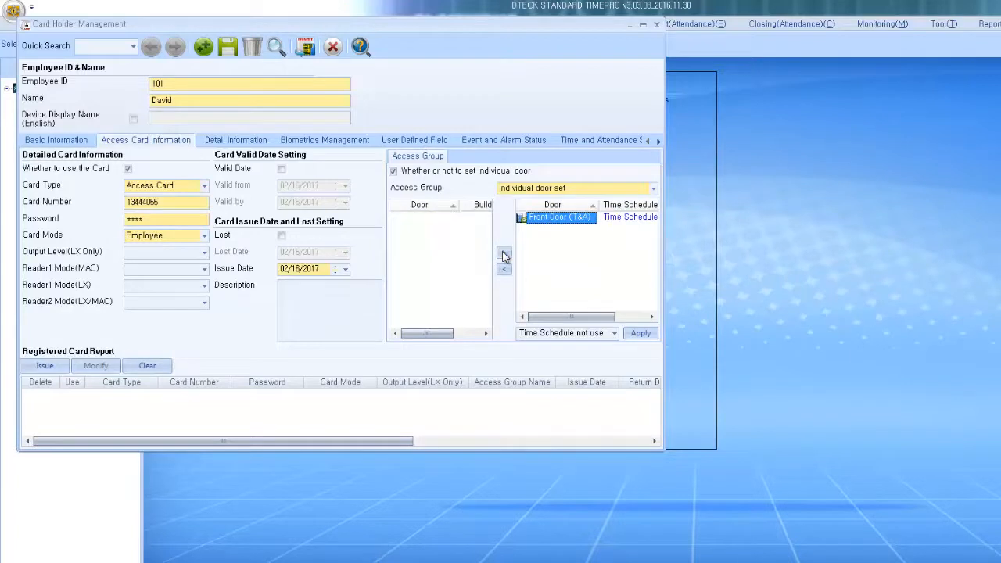
click(56, 369)
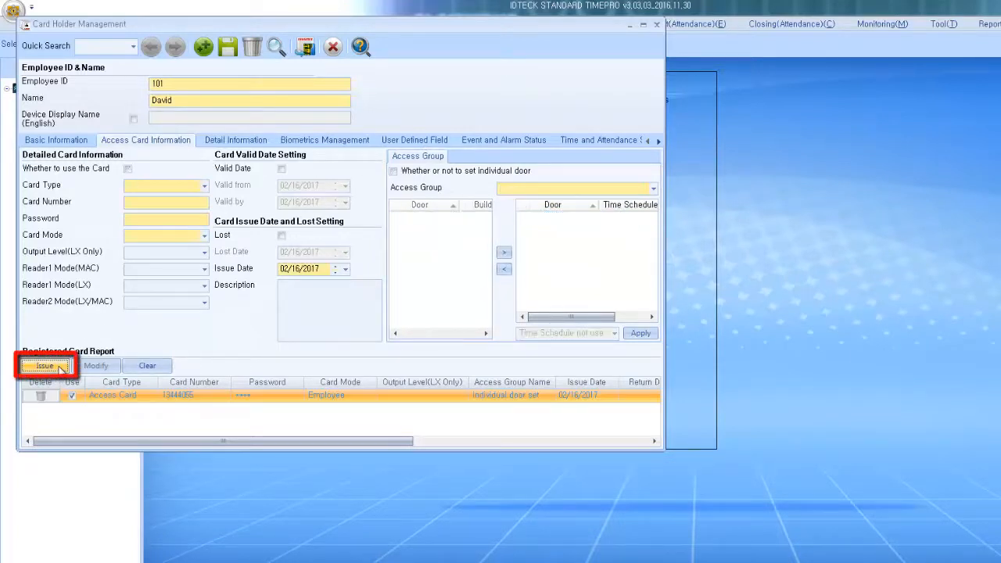
click(174, 393)
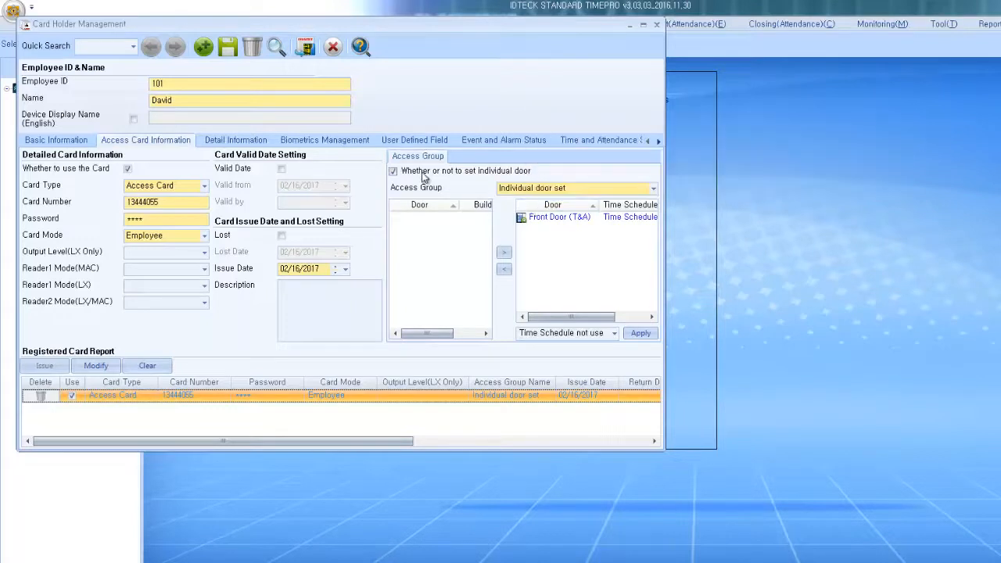
Step: Review Detail Information, Biometrics, User Defined Field and Event/Alarm views, ending on Time and Attendance Setting
click(257, 141)
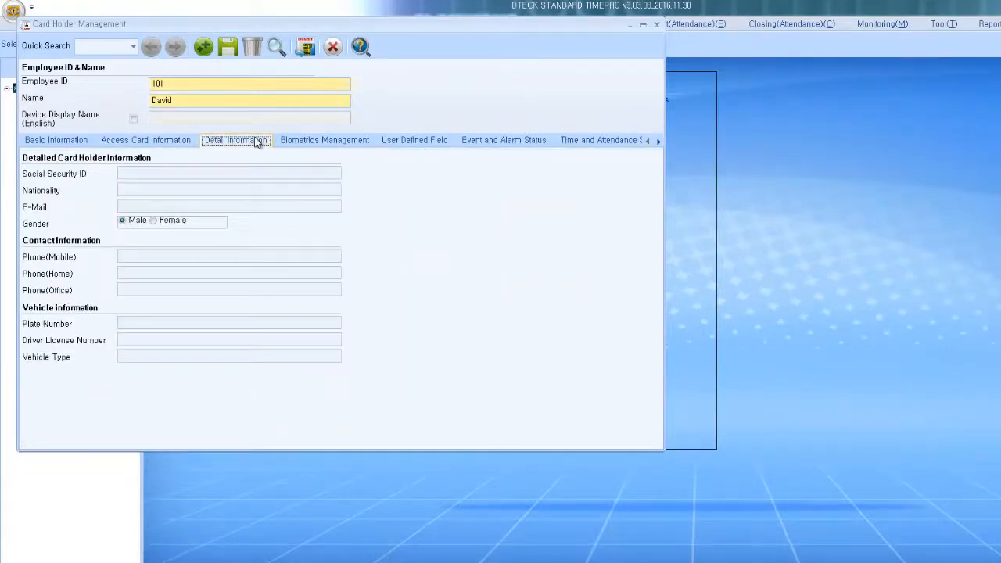
click(370, 144)
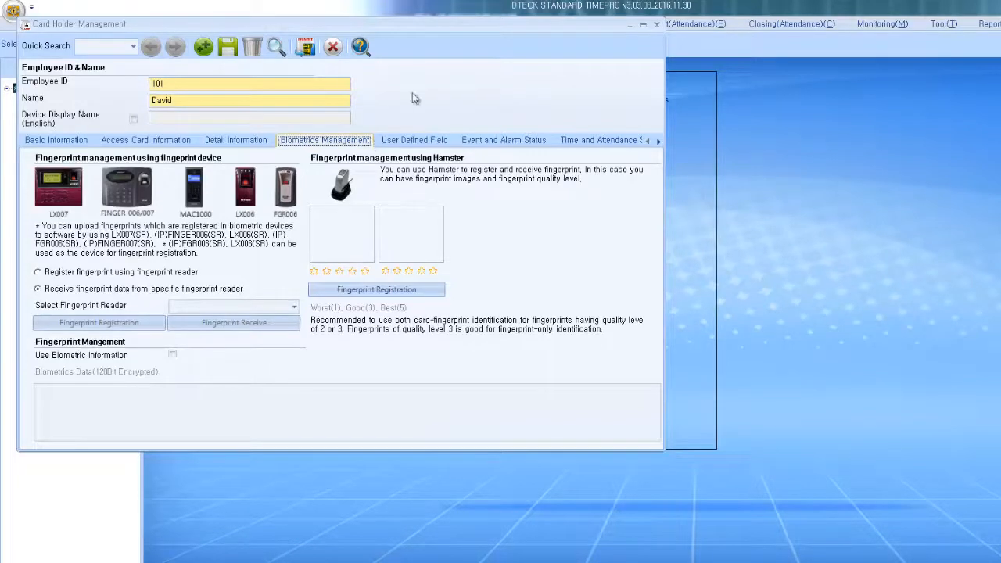
click(447, 145)
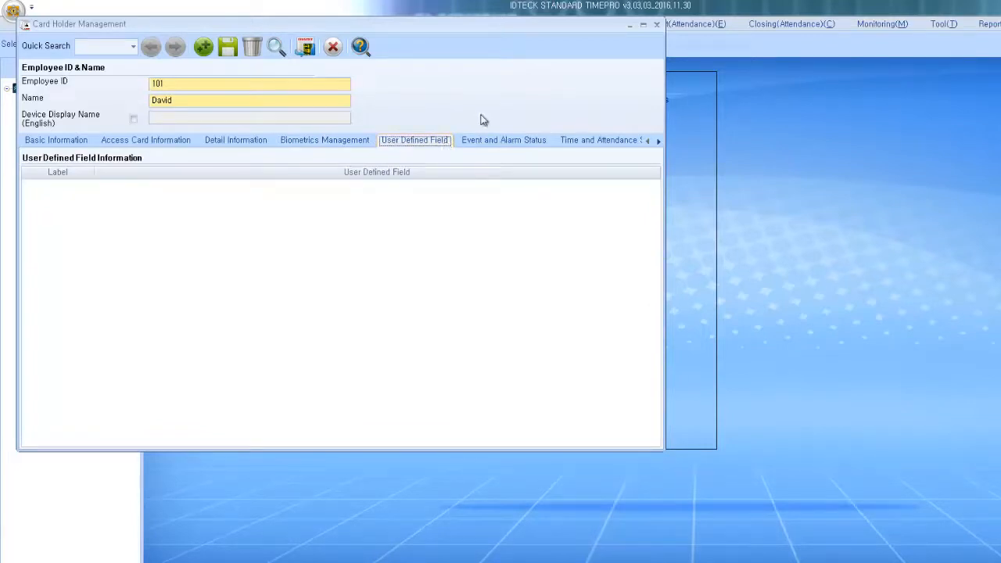
click(505, 145)
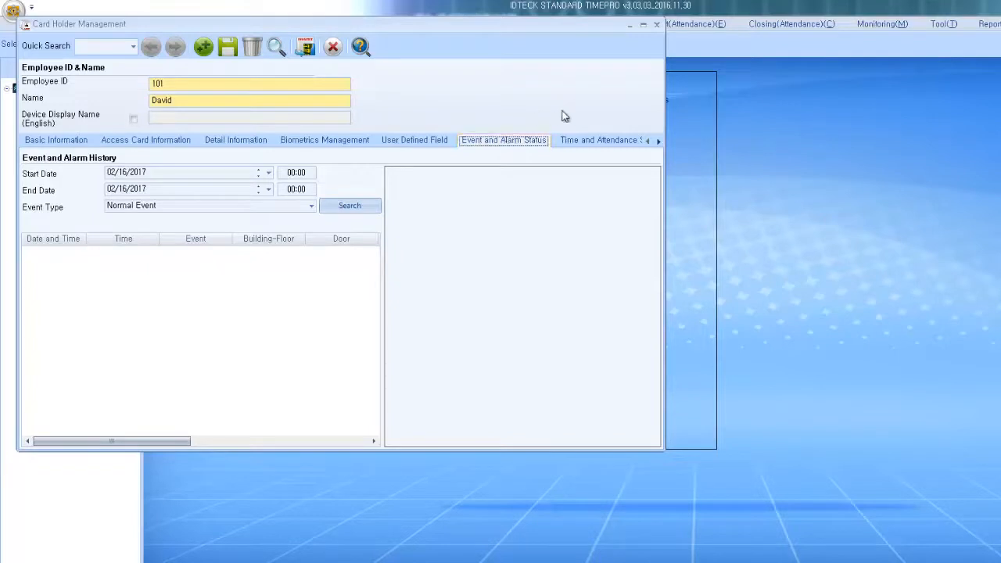
click(594, 142)
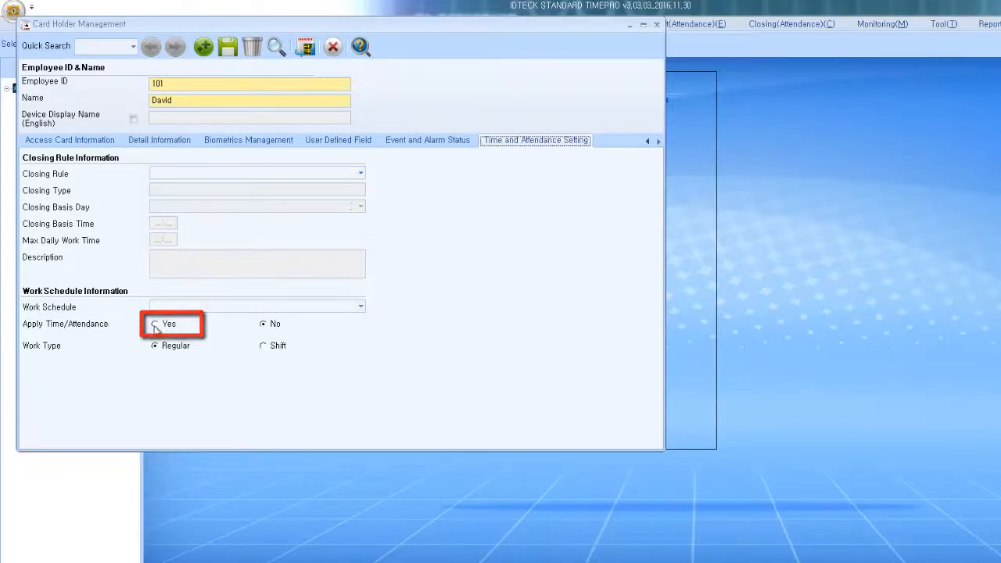
Step: Apply time/attendance with IDTECK Closing Rule and the M-F Work Hours schedule
click(155, 327)
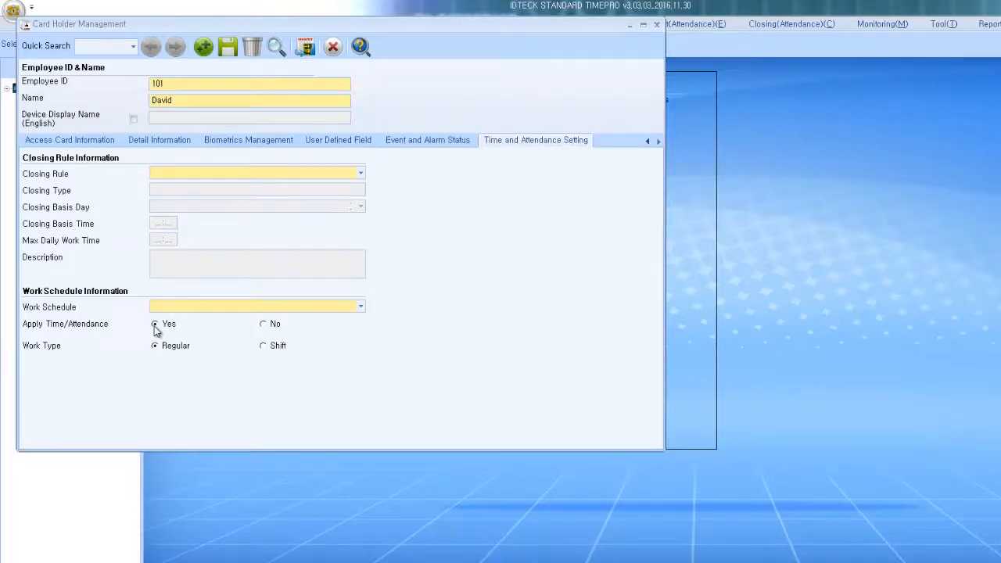
click(227, 174)
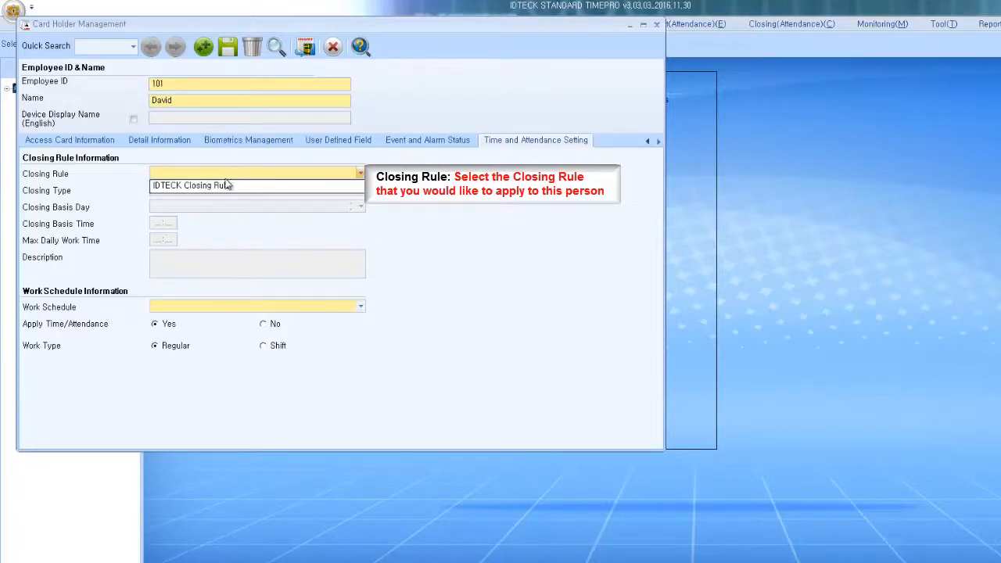
click(224, 187)
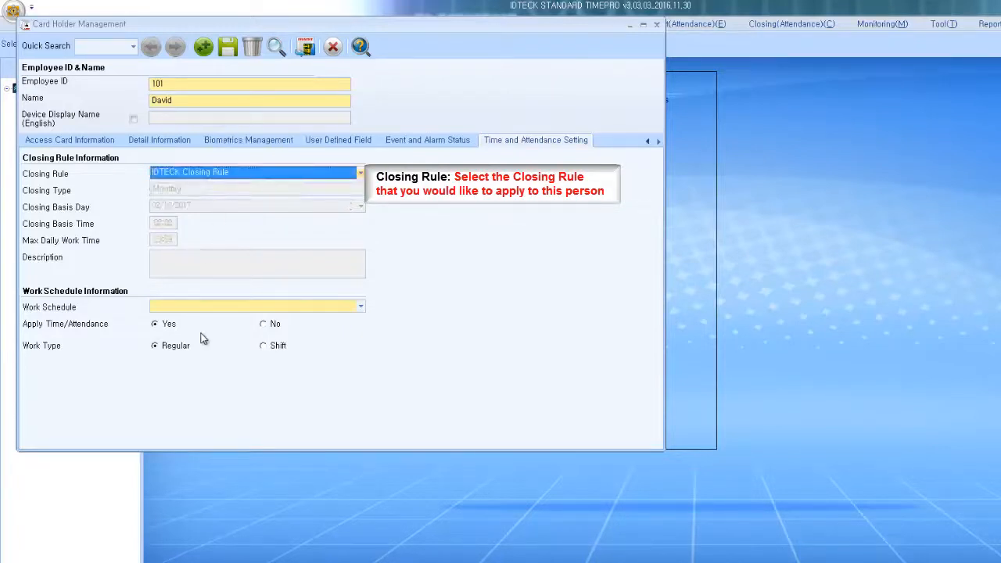
click(216, 308)
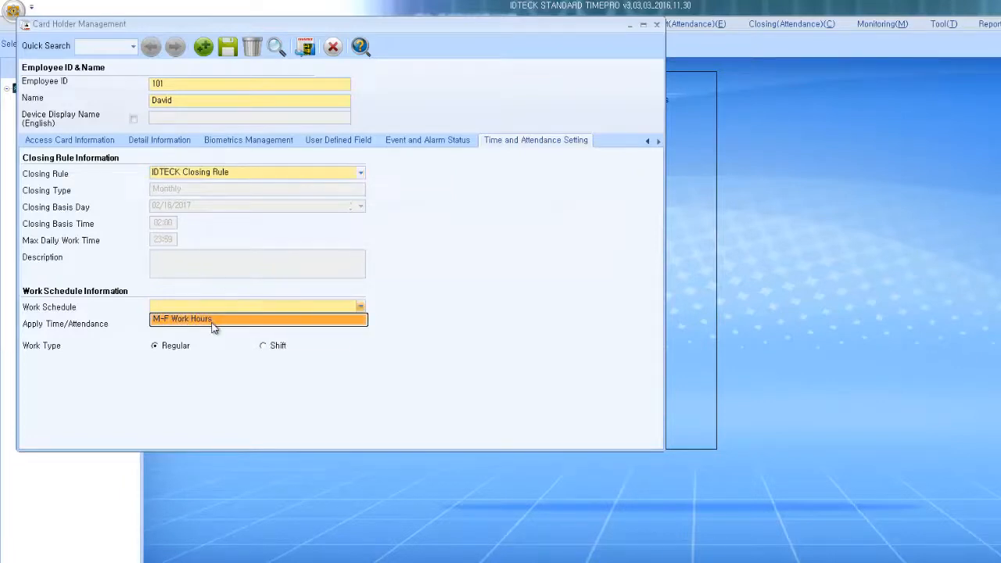
click(211, 322)
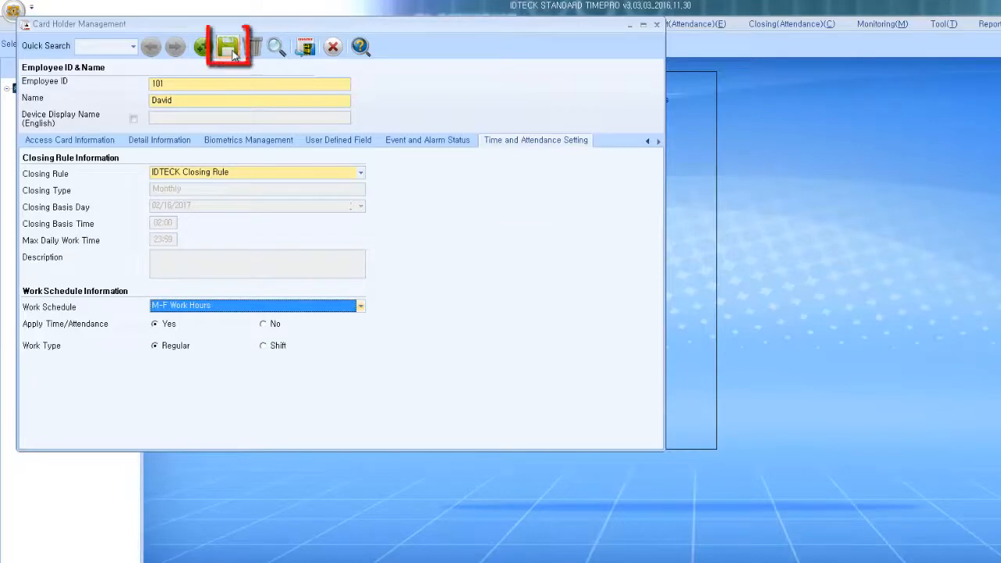
Step: Save the card holder and transfer the record to the device, clearing old card data
click(229, 48)
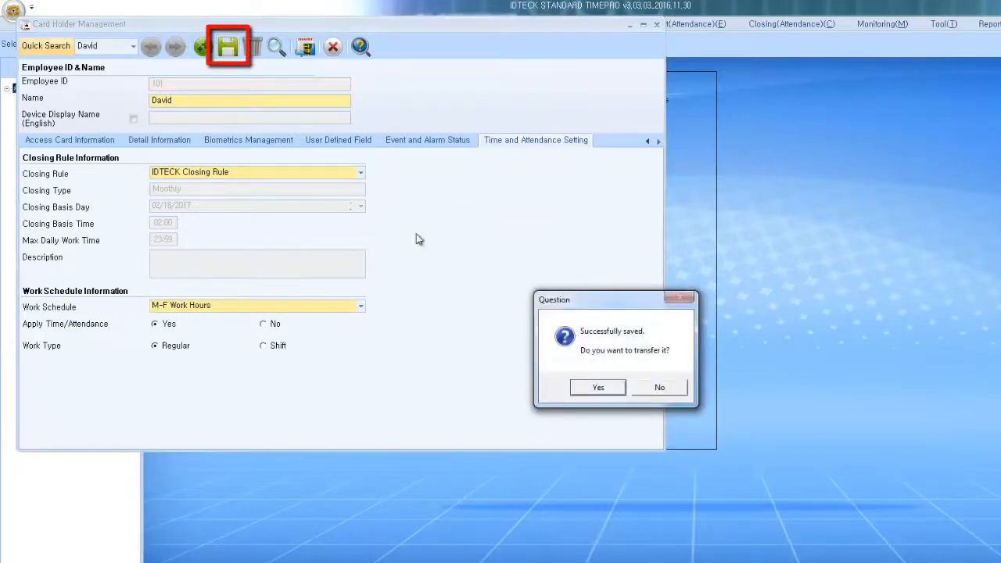
click(598, 388)
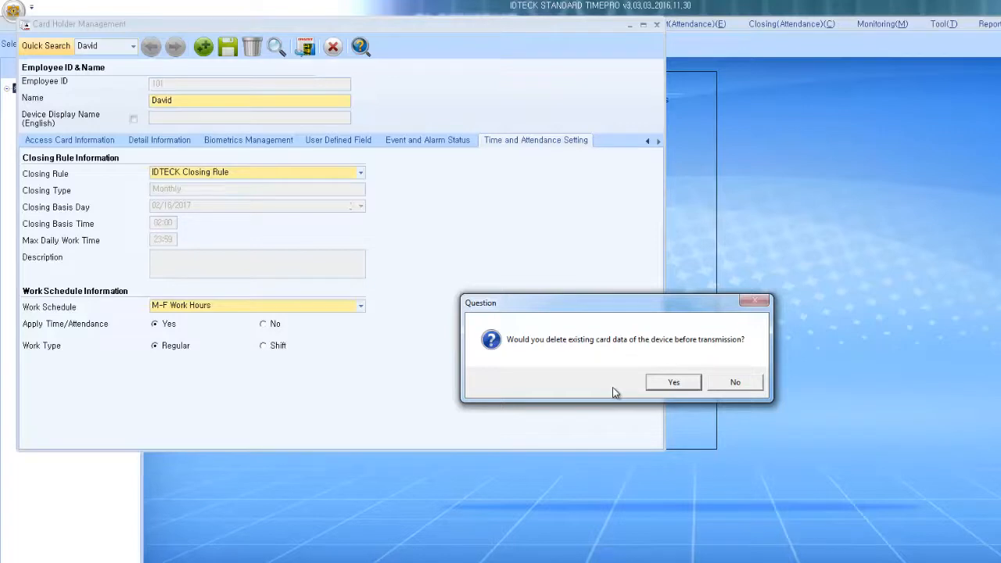
click(695, 383)
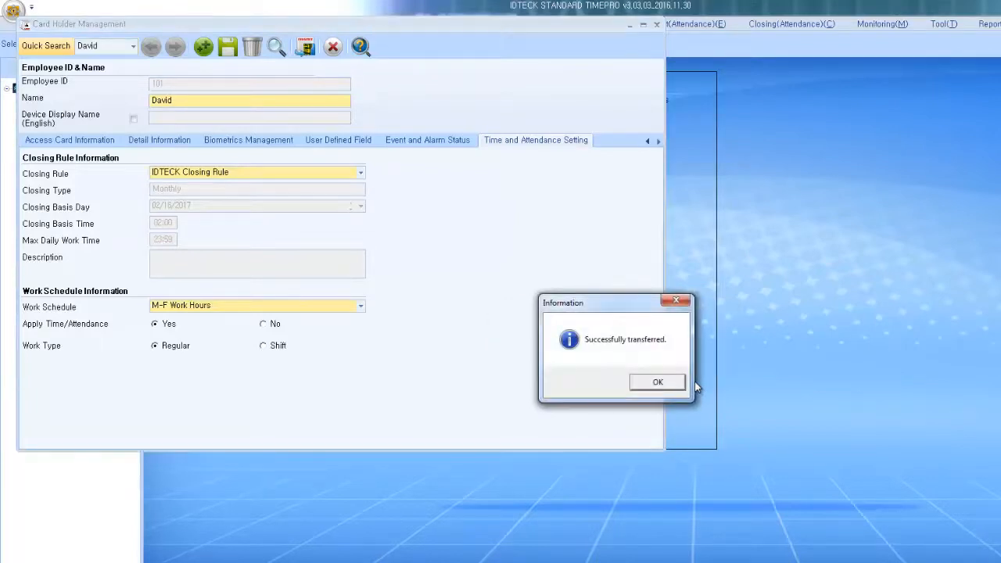
click(681, 385)
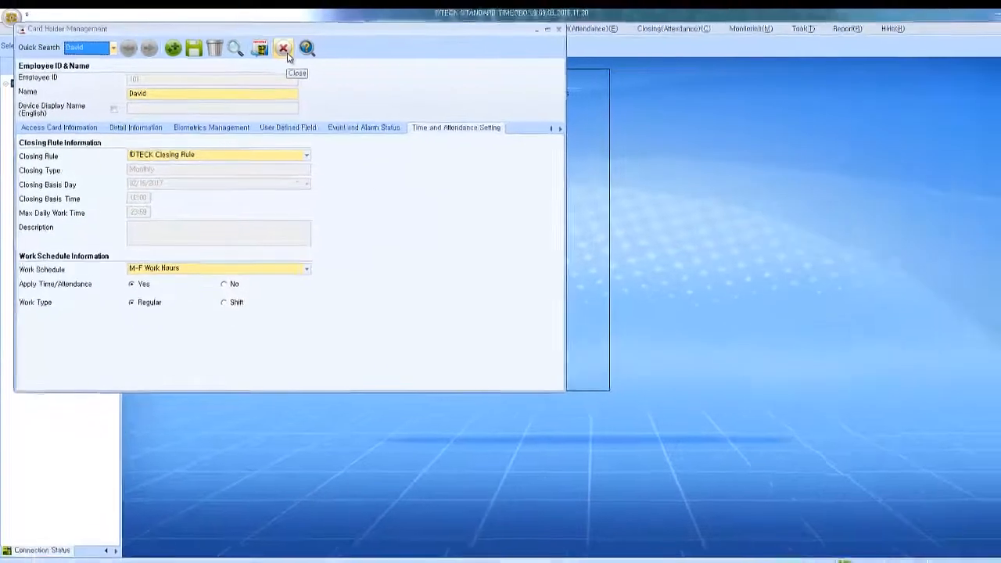
Step: Reload the card holder record and change its work type to Shift
click(284, 49)
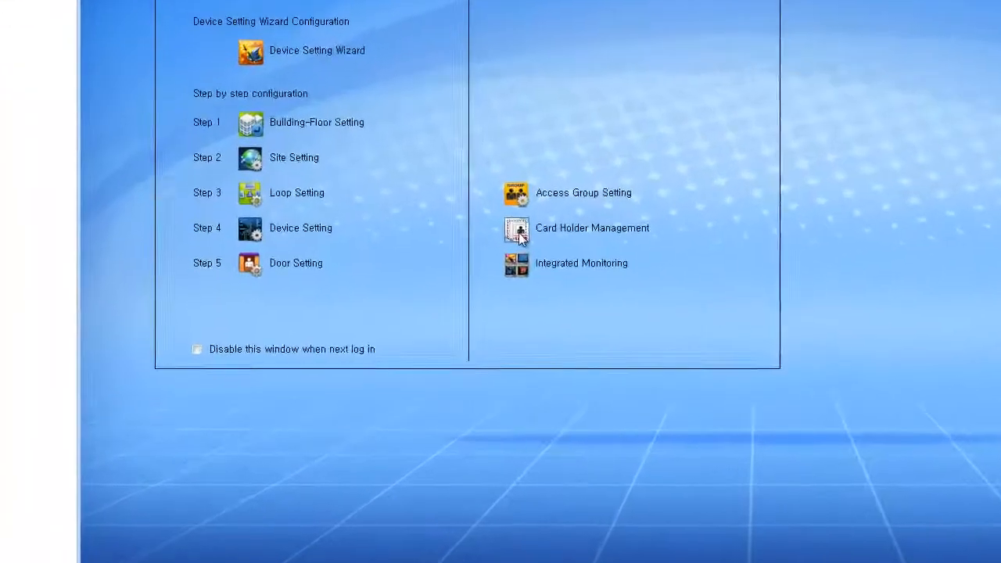
click(519, 233)
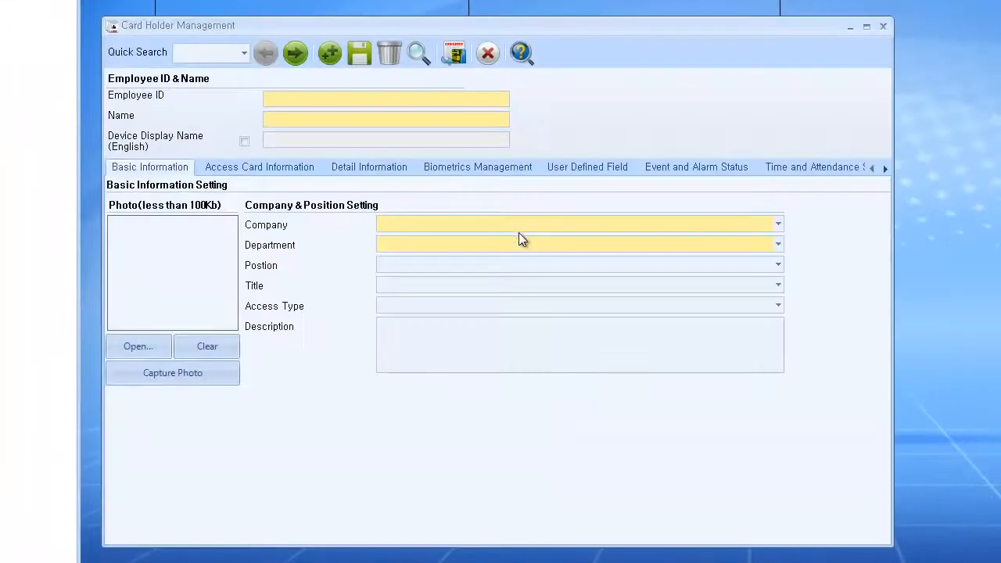
click(296, 54)
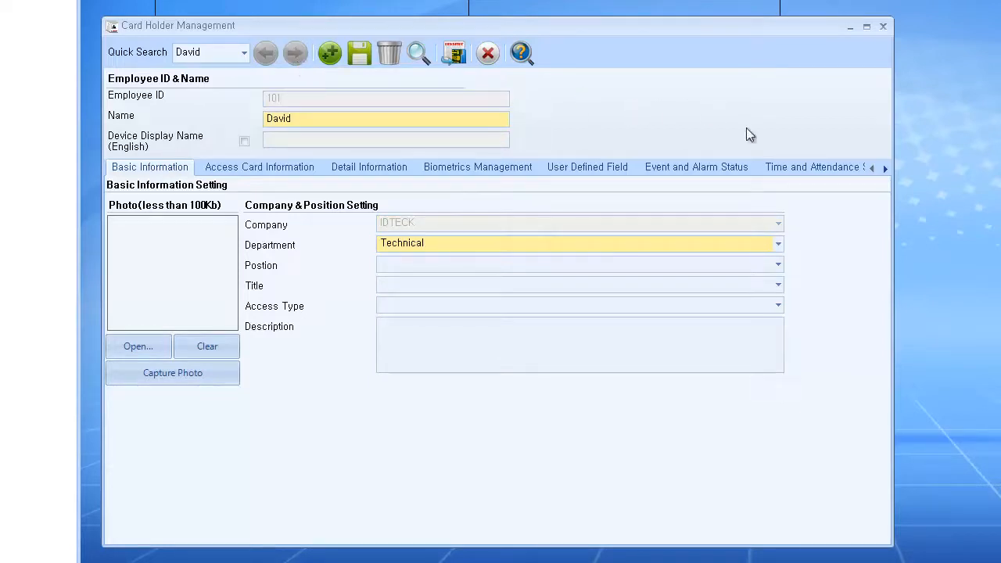
click(778, 168)
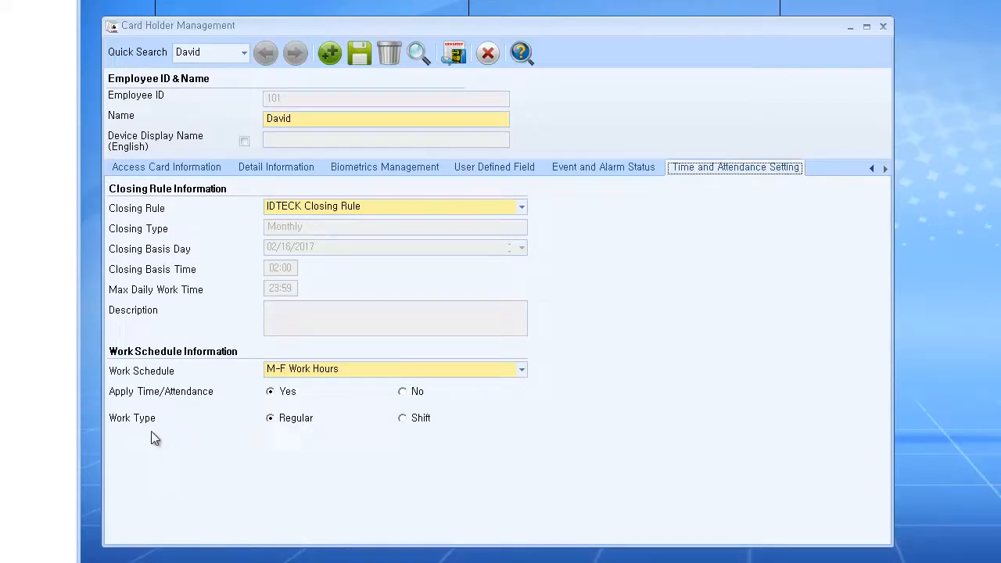
click(403, 418)
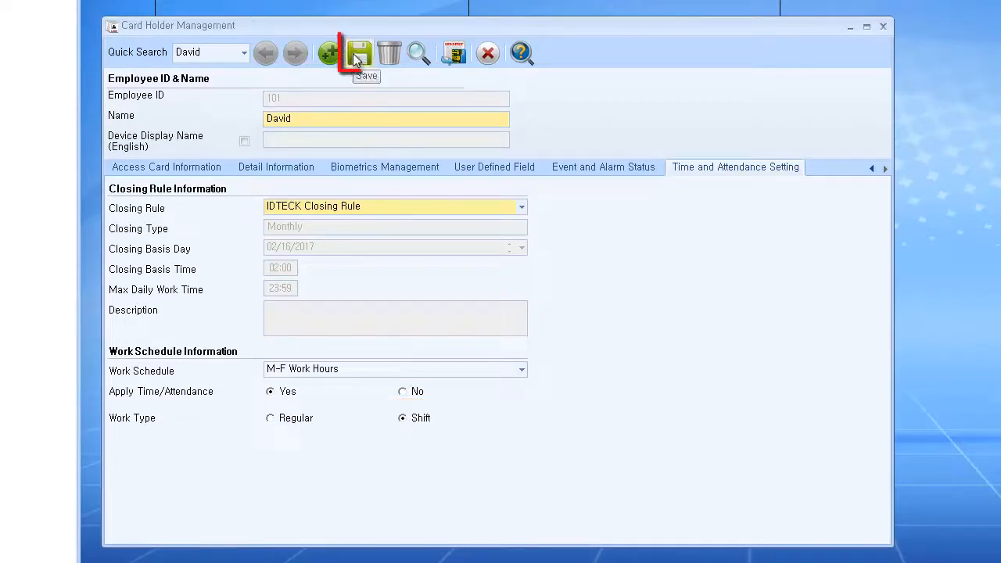
Step: Save the Shift work type and transfer the record to the device again
click(356, 57)
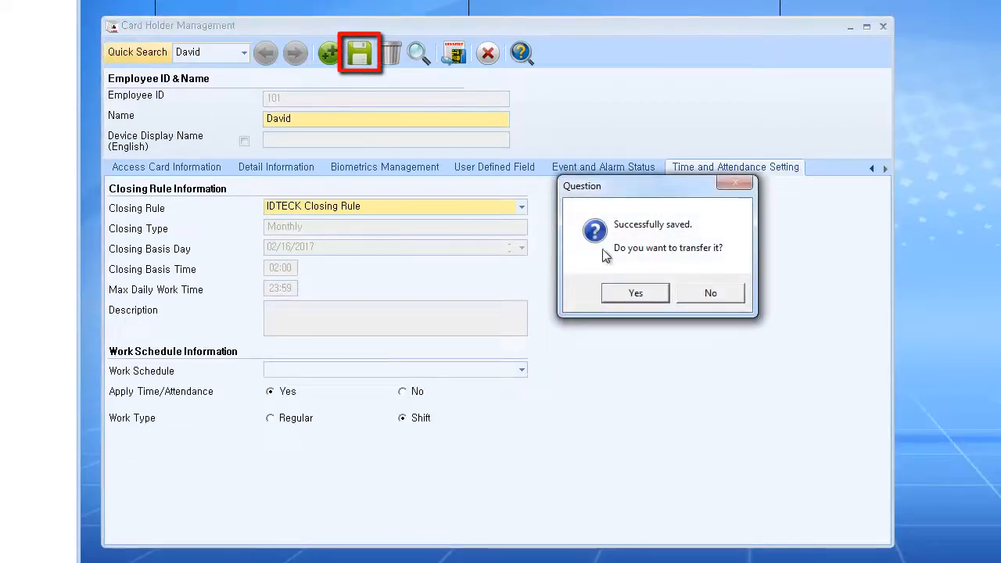
click(643, 294)
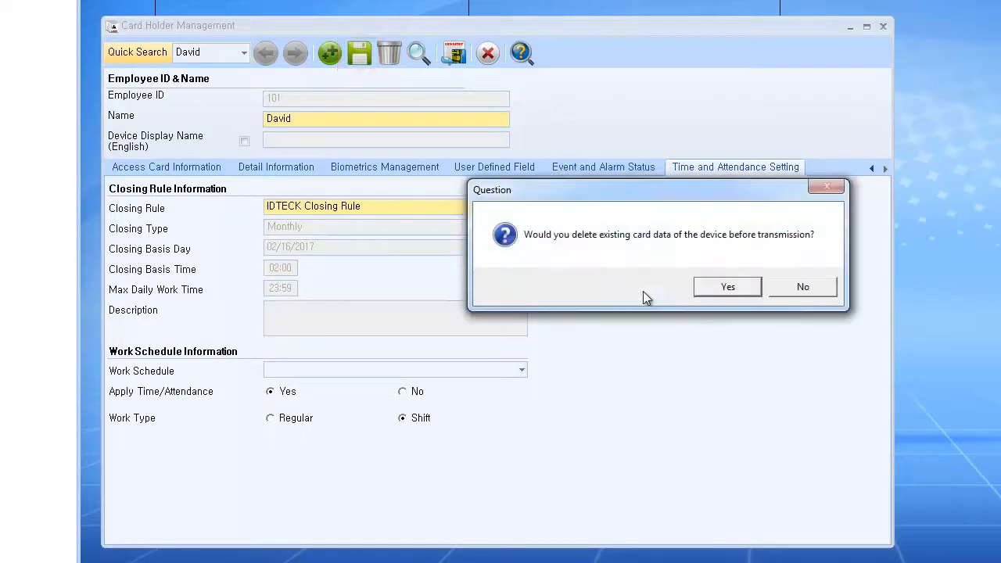
click(749, 285)
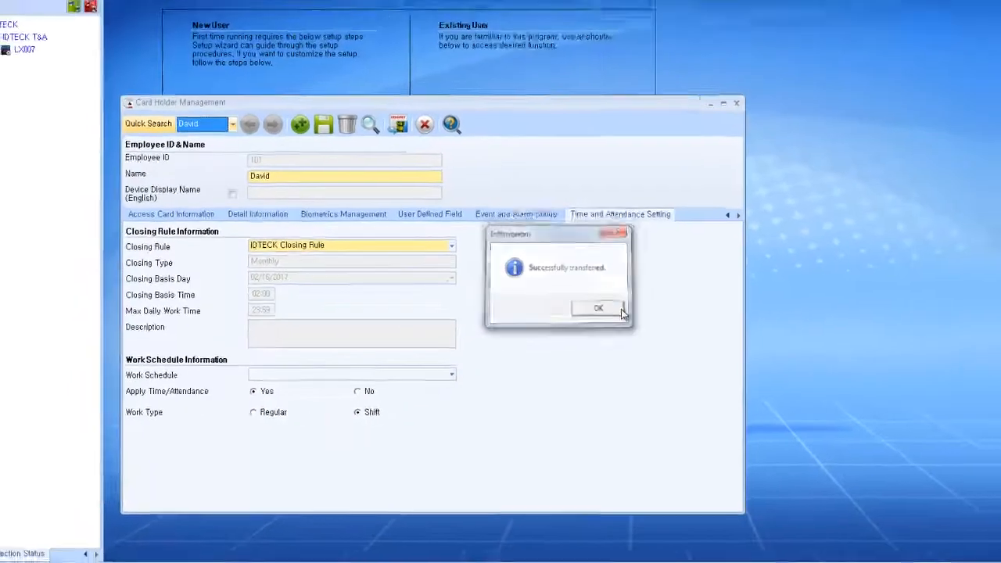
click(735, 286)
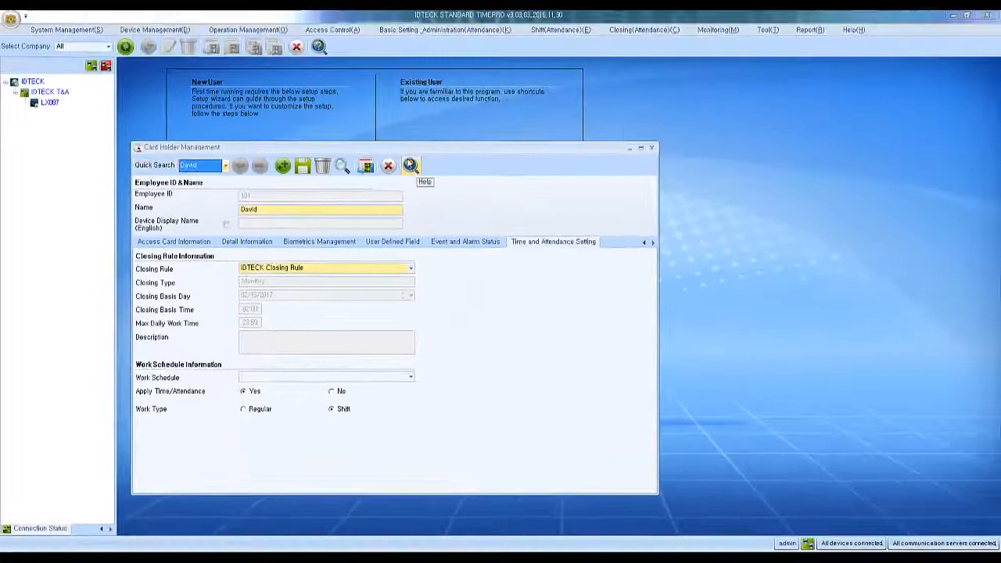
Step: Change the Working Hours code's end time from 17:00 to 12:00, save, and start a new code
click(389, 166)
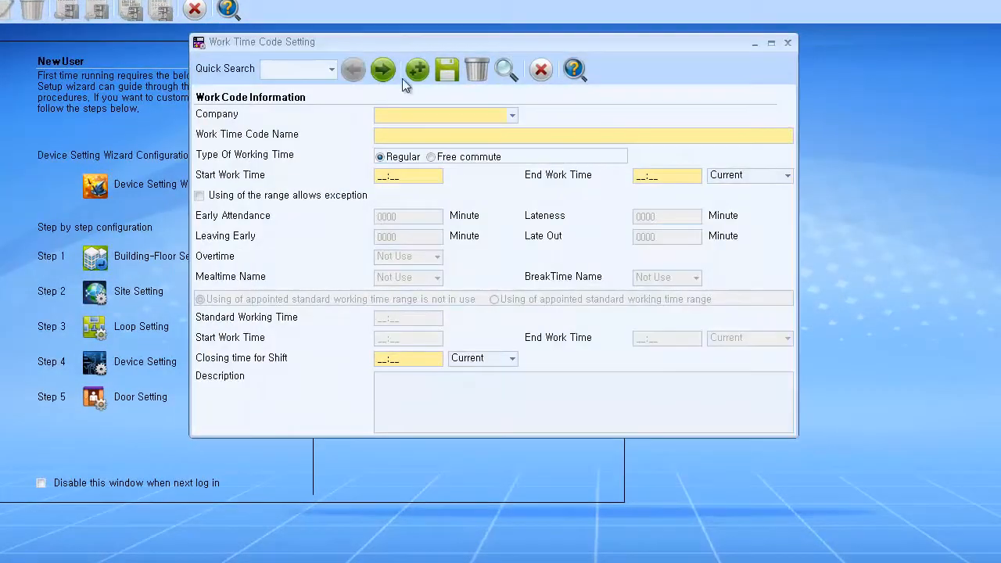
click(383, 70)
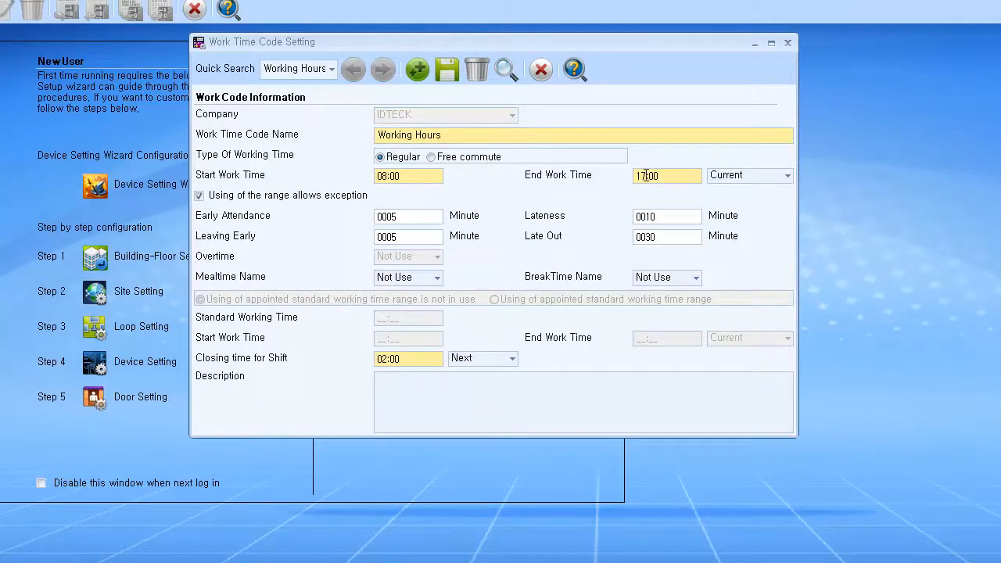
key(BackSpace)
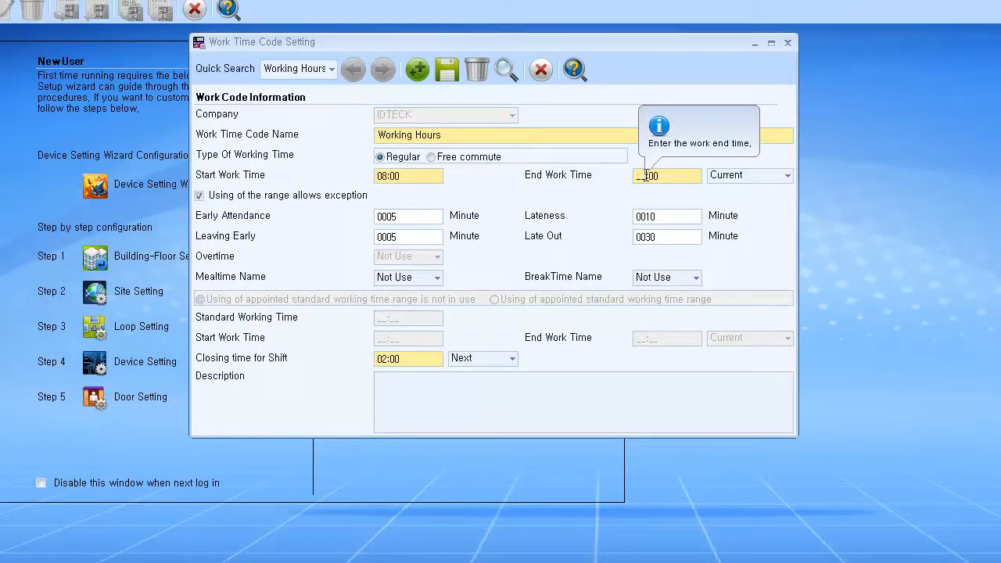
text(12)
click(446, 72)
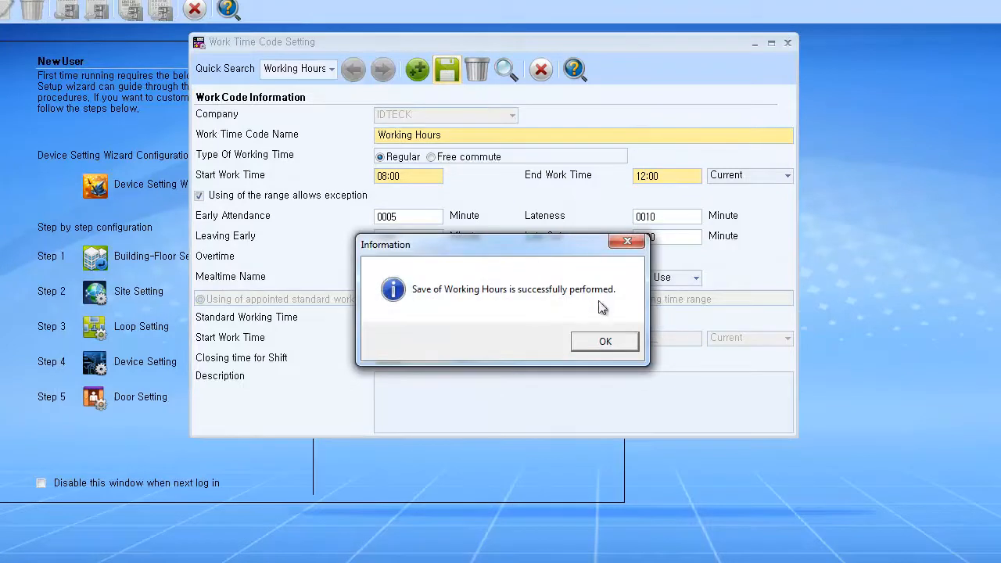
click(603, 343)
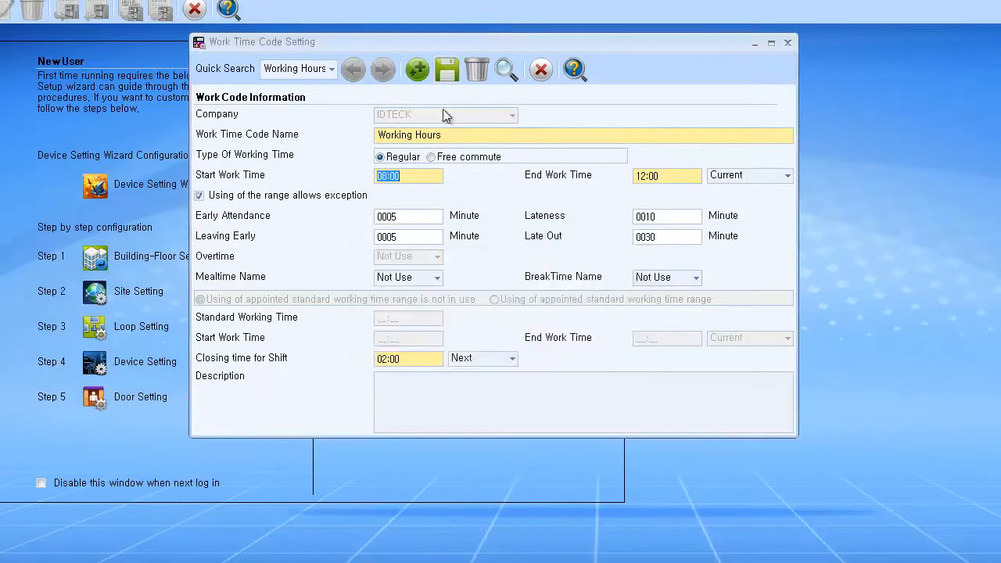
click(420, 75)
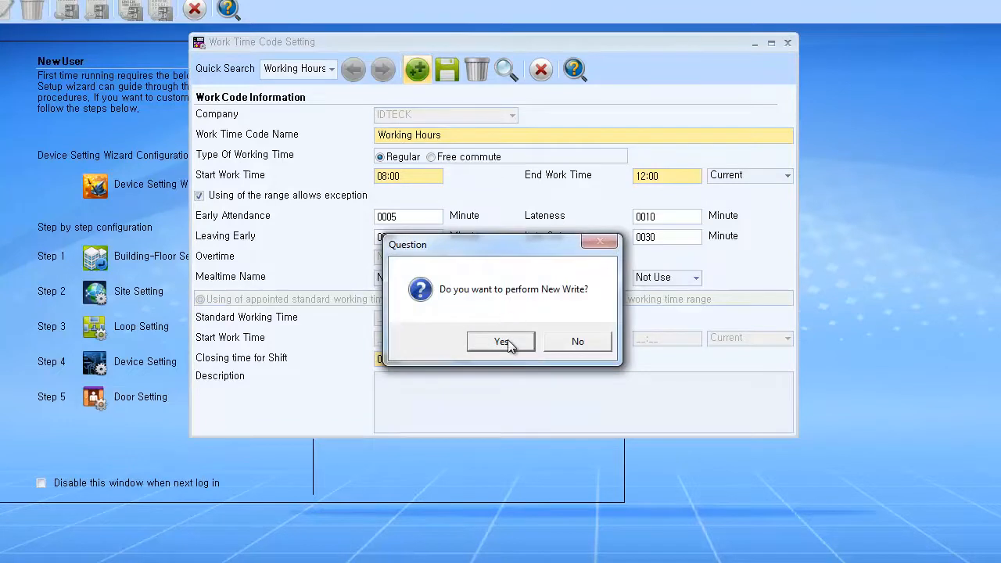
Step: Start a blank work time code for company IDTECK named 'Working Hours (Afternoon)'
click(507, 339)
click(478, 117)
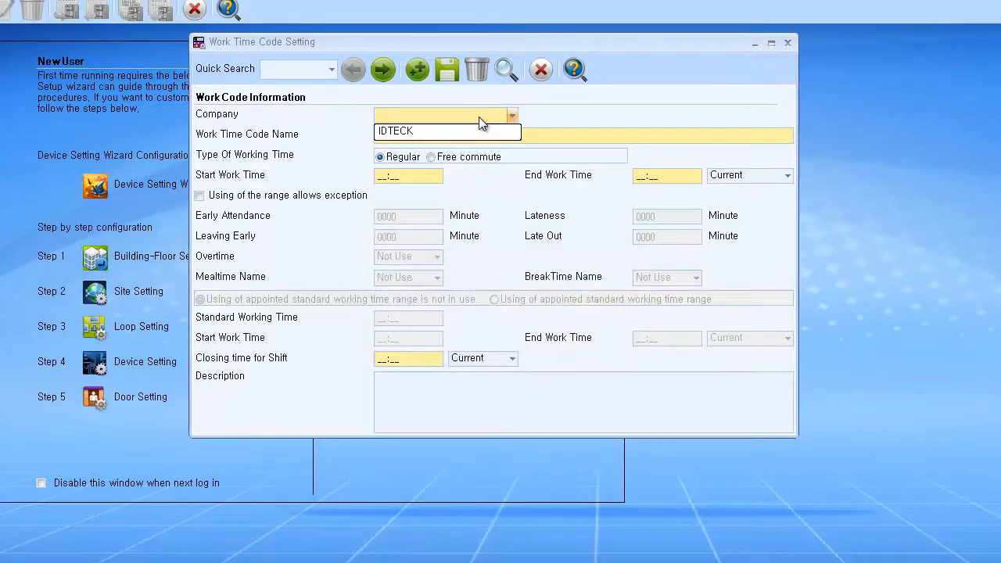
click(474, 128)
click(474, 136)
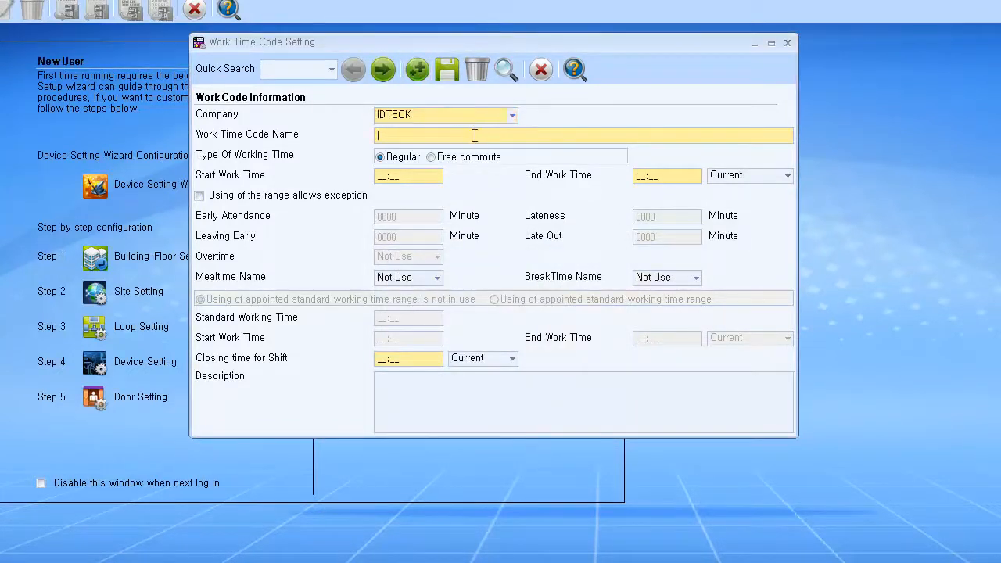
text(Working Hours (afte)
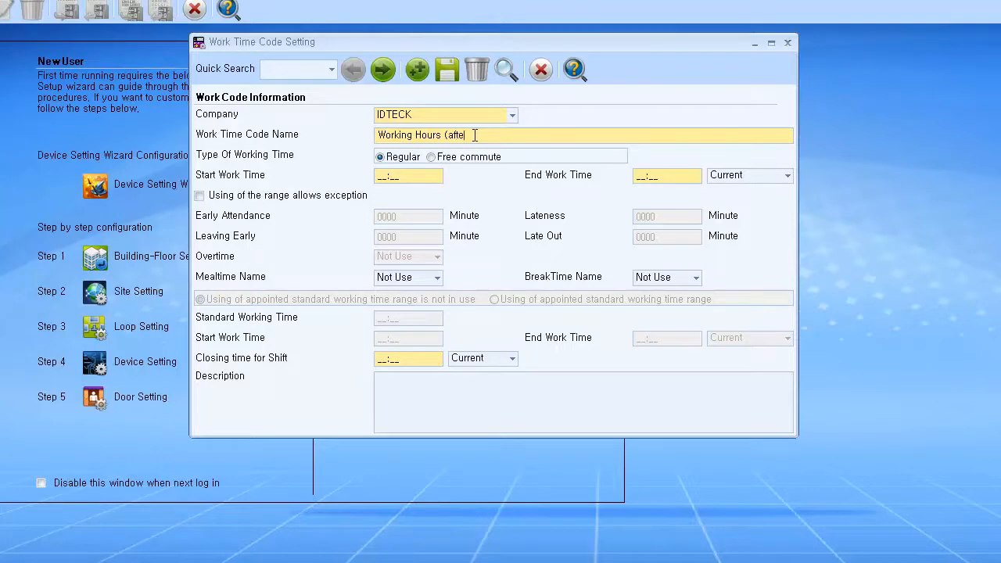
key(BackSpace)
key(BackSpace)
key(BackSpace)
key(BackSpace)
text(Afternoon))
Step: Set the afternoon code to run 13:00 to 16:00 and save it
click(383, 175)
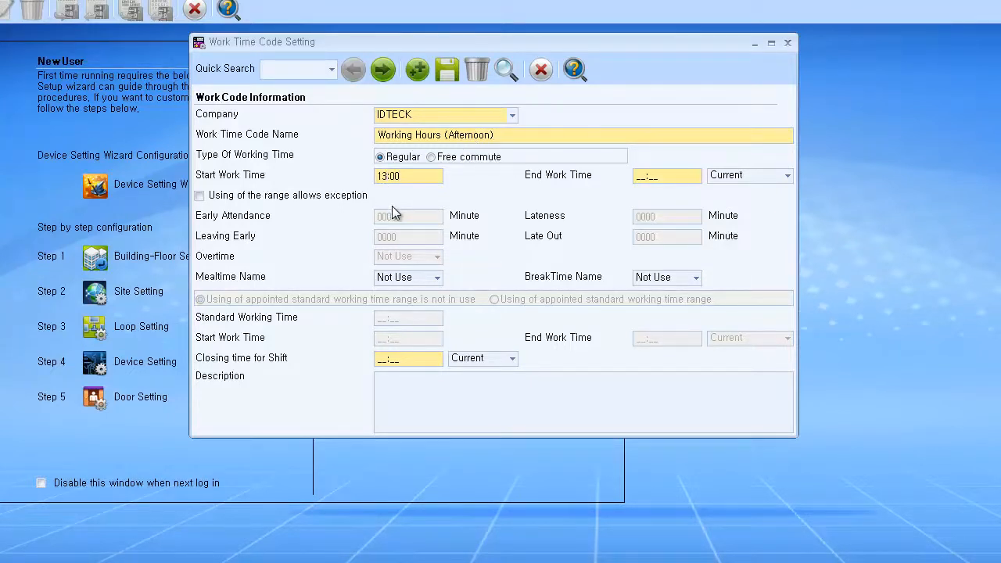
click(645, 179)
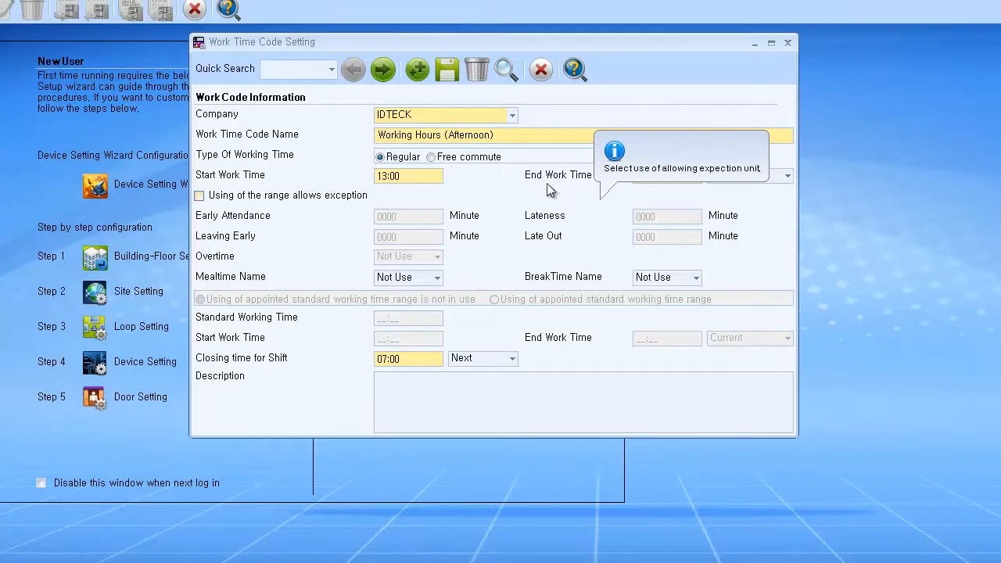
click(447, 71)
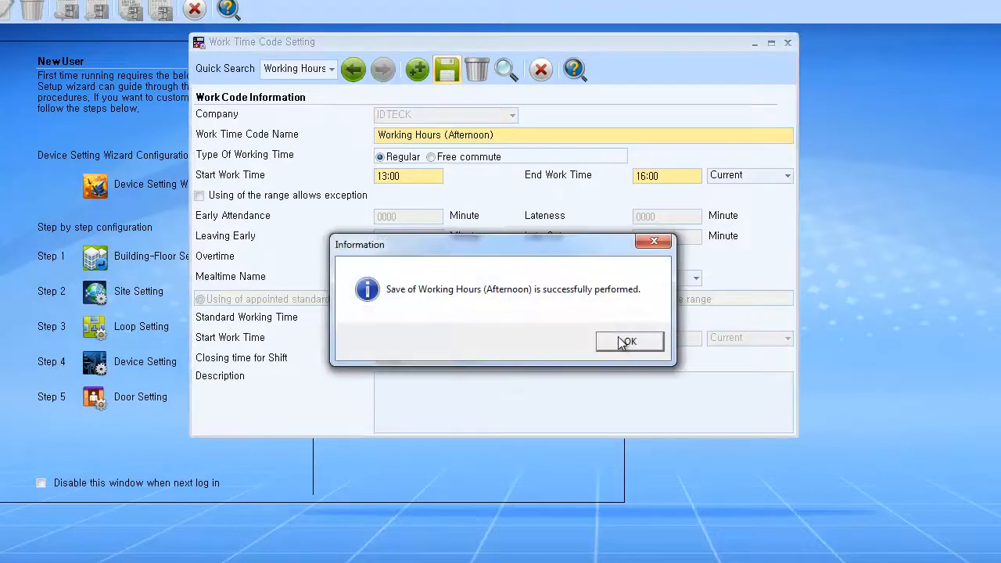
click(623, 341)
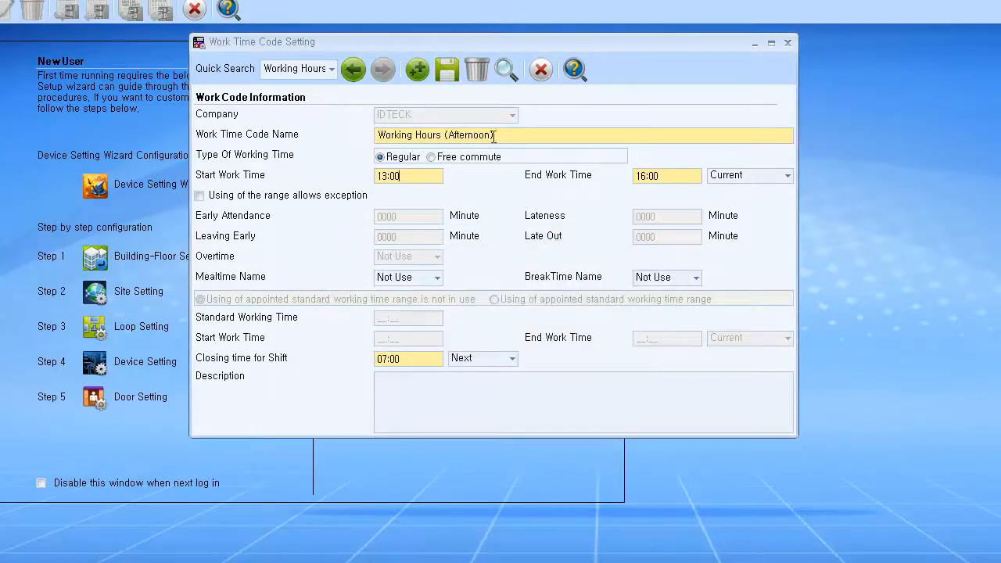
click(417, 70)
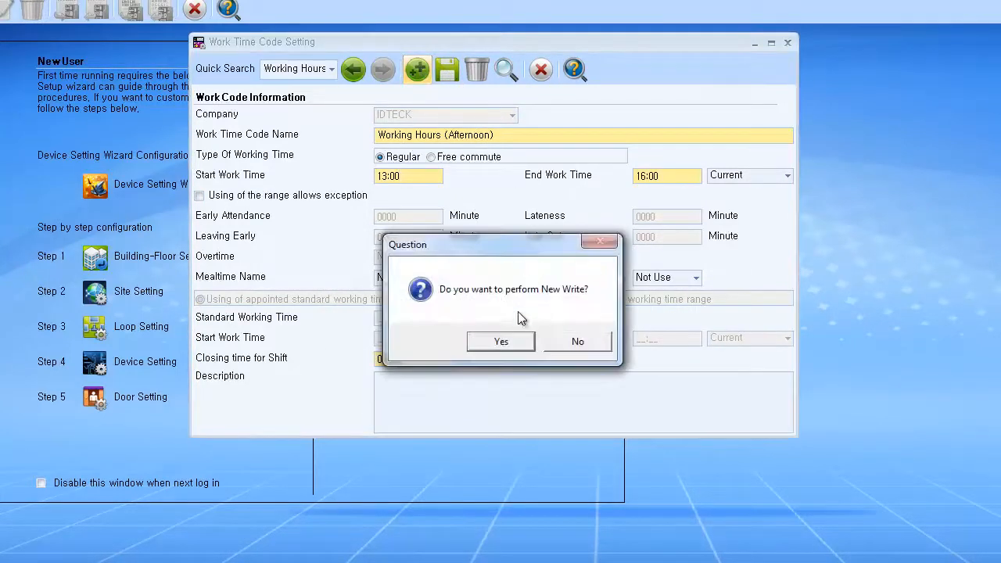
click(501, 341)
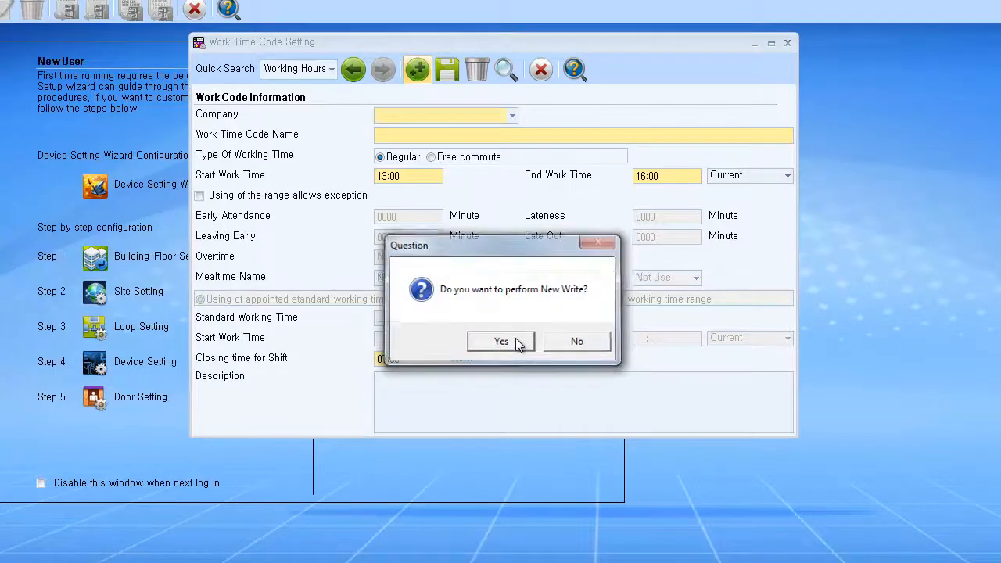
Step: Save an IDTECK 'Working Hours (Evening)' code from 18:00 to 23:00, then close the window
click(454, 114)
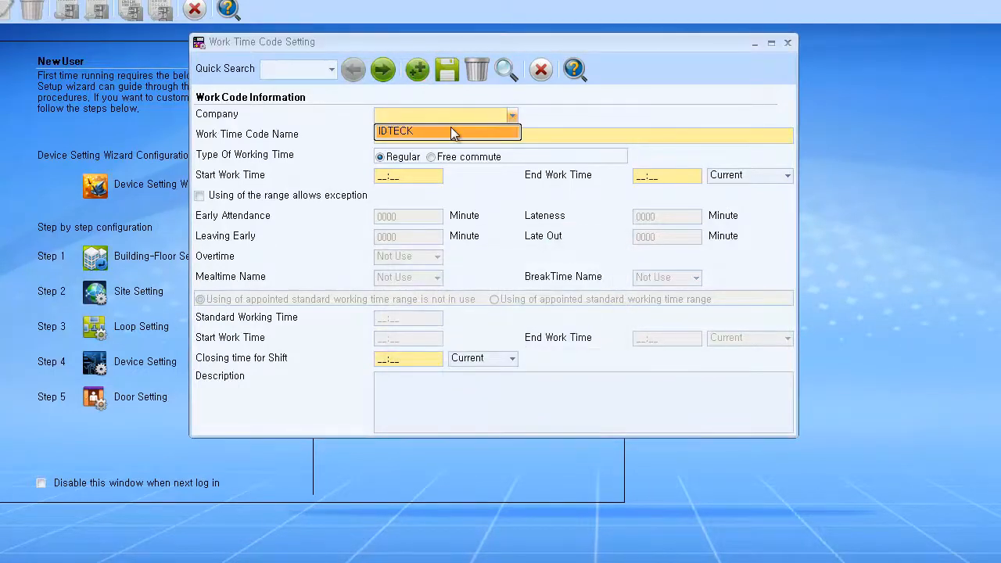
click(451, 129)
click(451, 134)
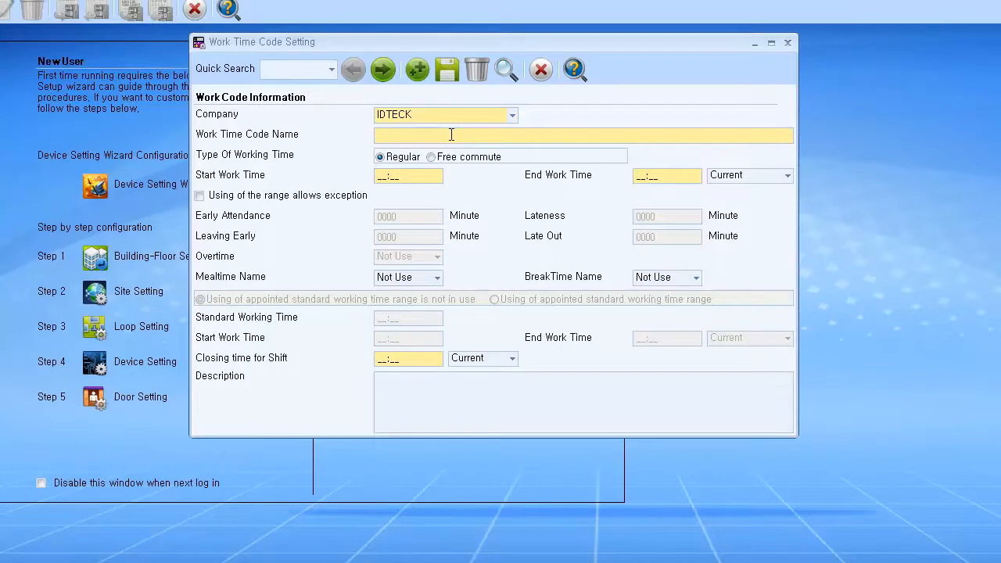
text(Working Hours (Evening))
click(385, 177)
text(18:00)
key(Tab)
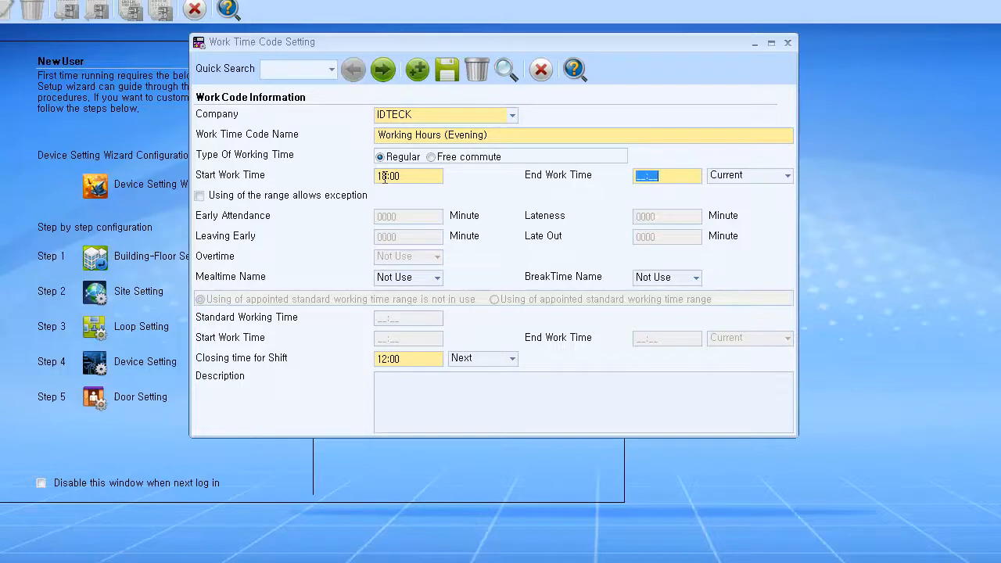
text(230)
click(444, 75)
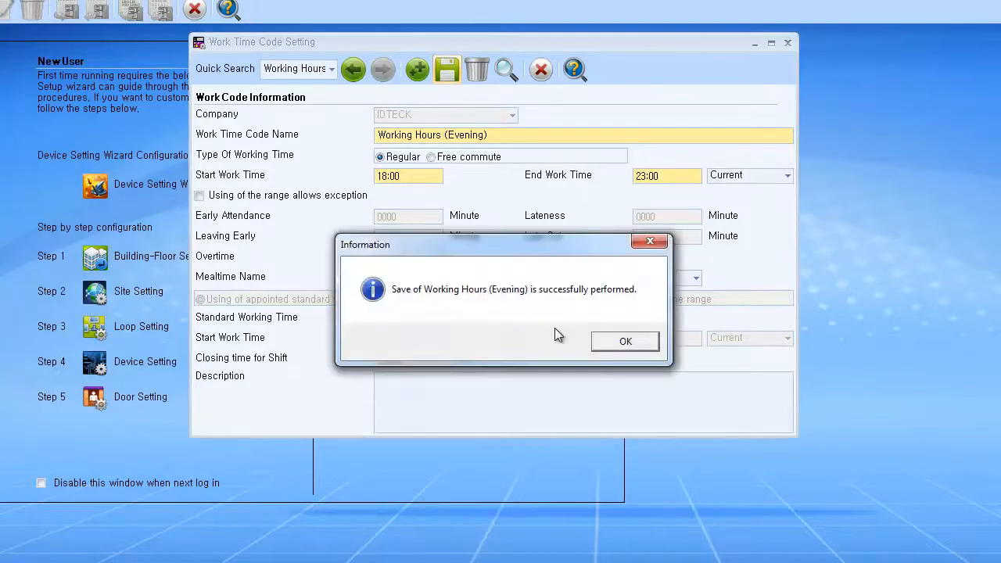
click(606, 344)
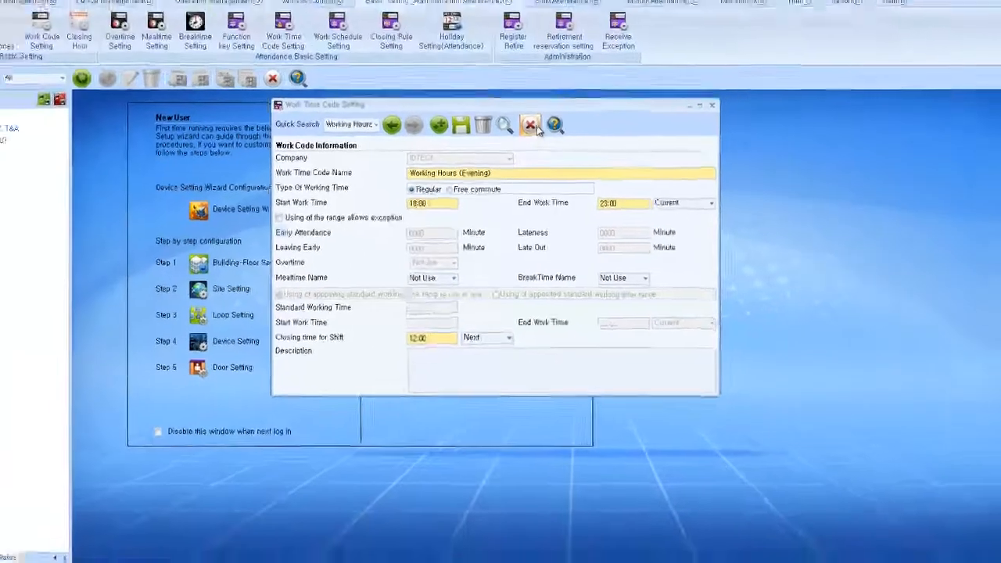
click(538, 89)
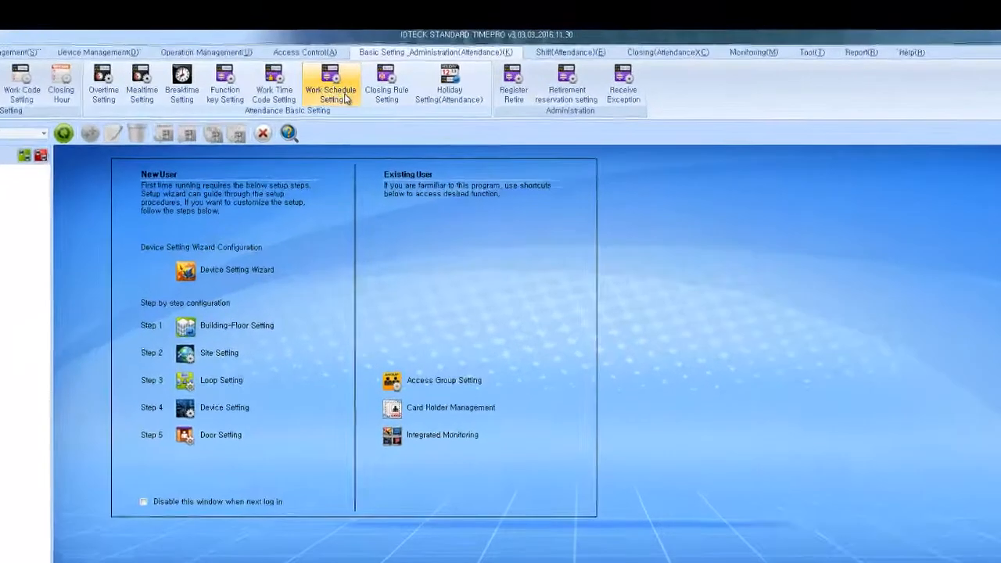
Step: Start a work schedule for IDTECK named 'Working Hours (Afternoon)'
click(368, 68)
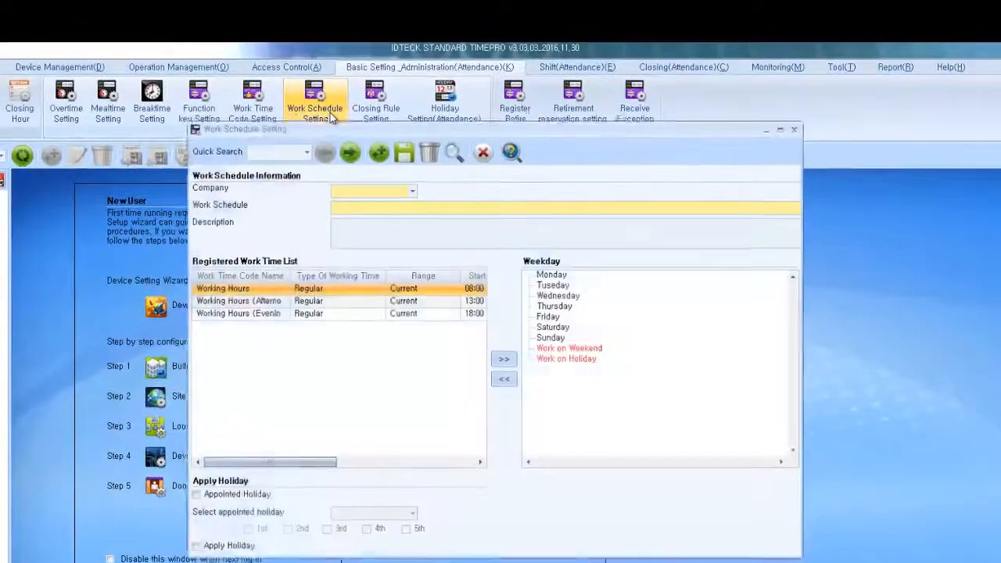
click(372, 190)
click(373, 203)
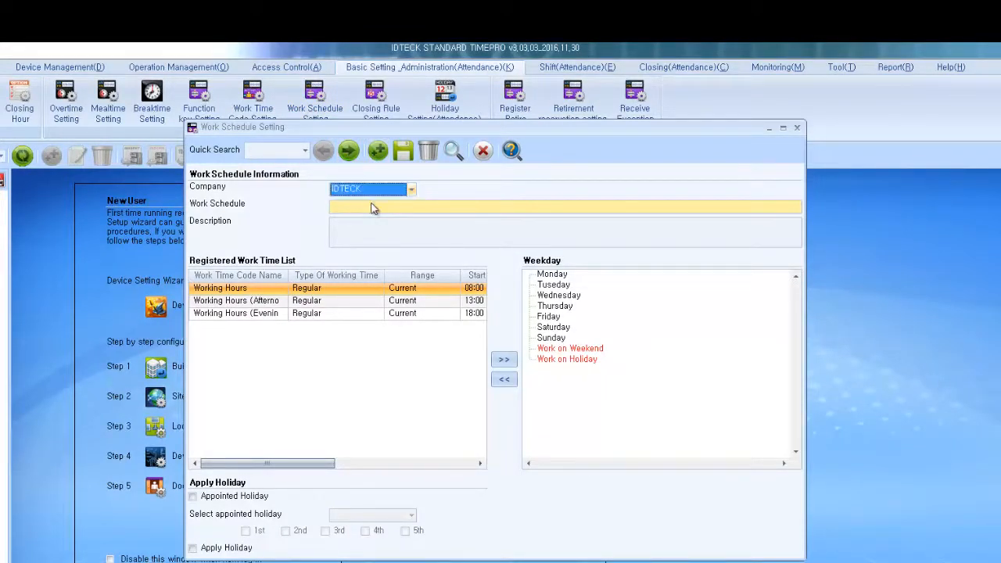
click(371, 207)
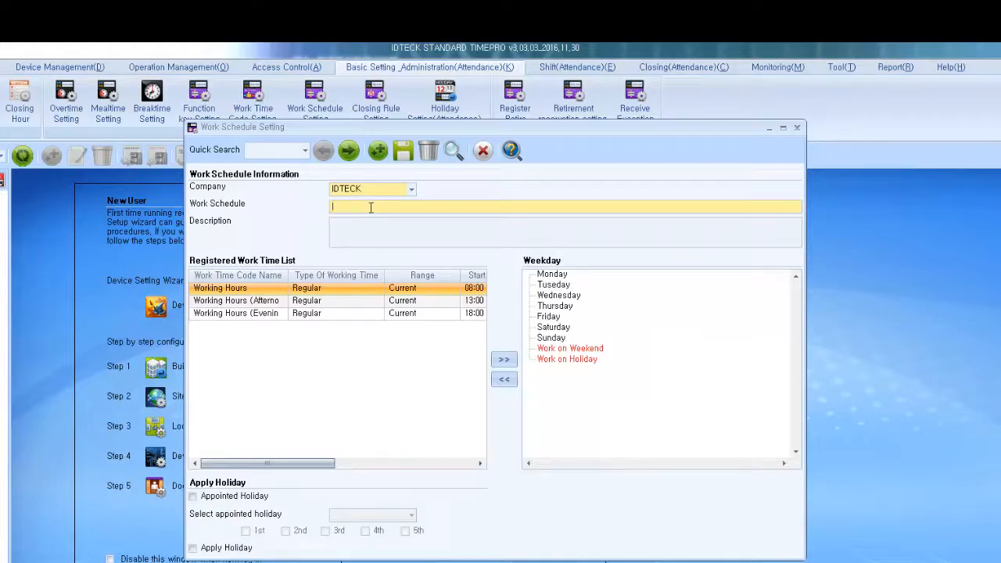
text(Working Hours (Afternoon)
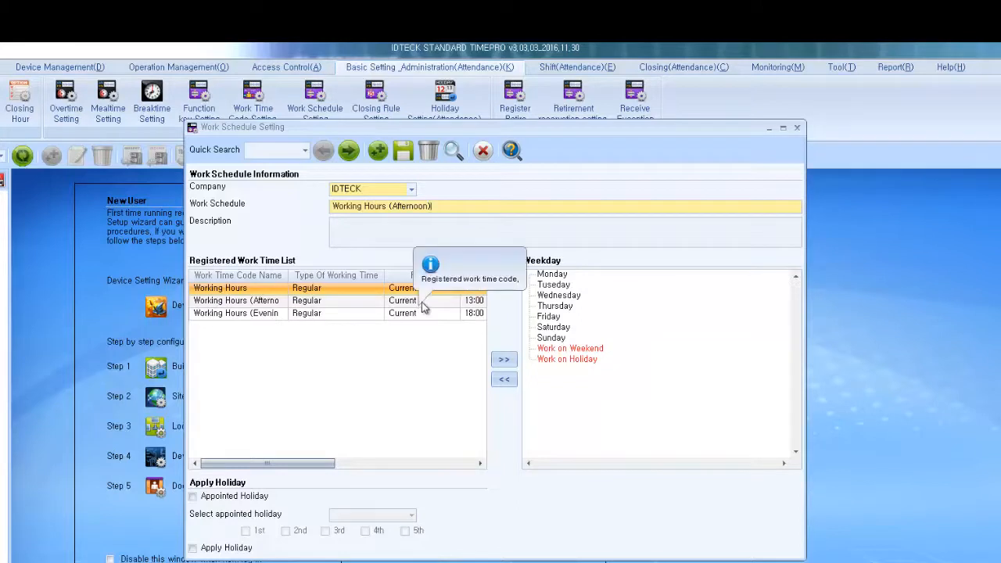
Step: Assign the afternoon work time to Monday through Friday and save the schedule
click(421, 302)
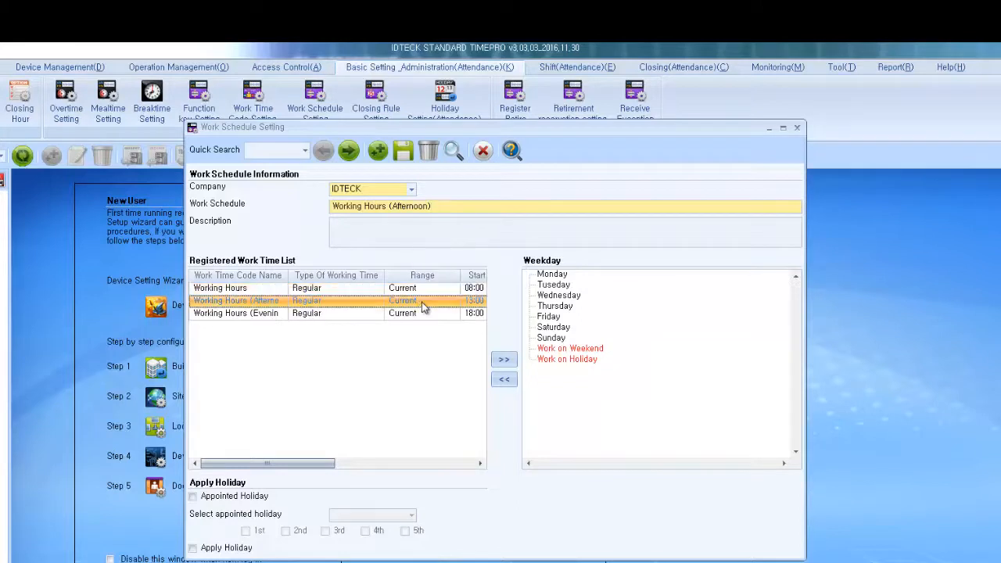
click(541, 276)
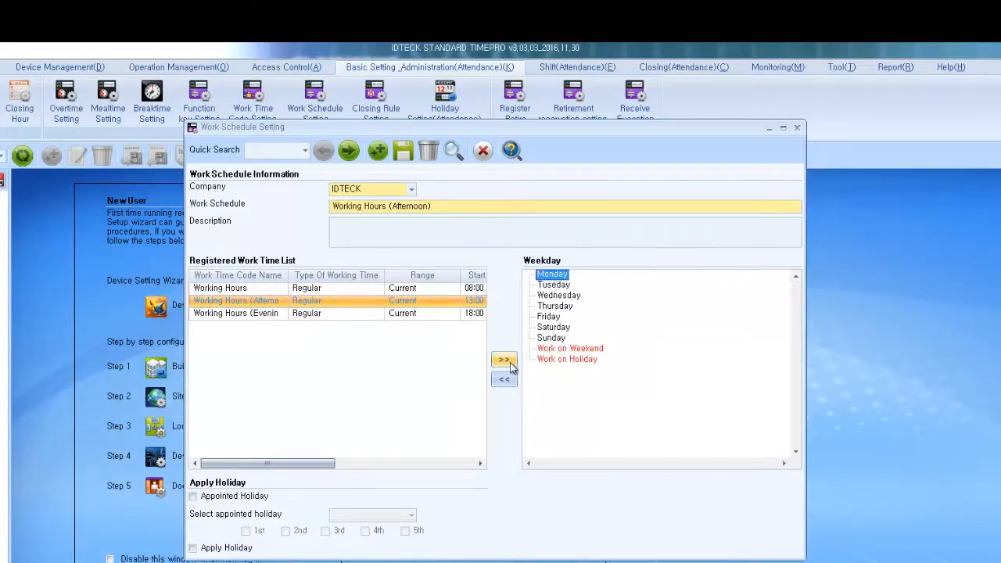
click(503, 359)
click(553, 298)
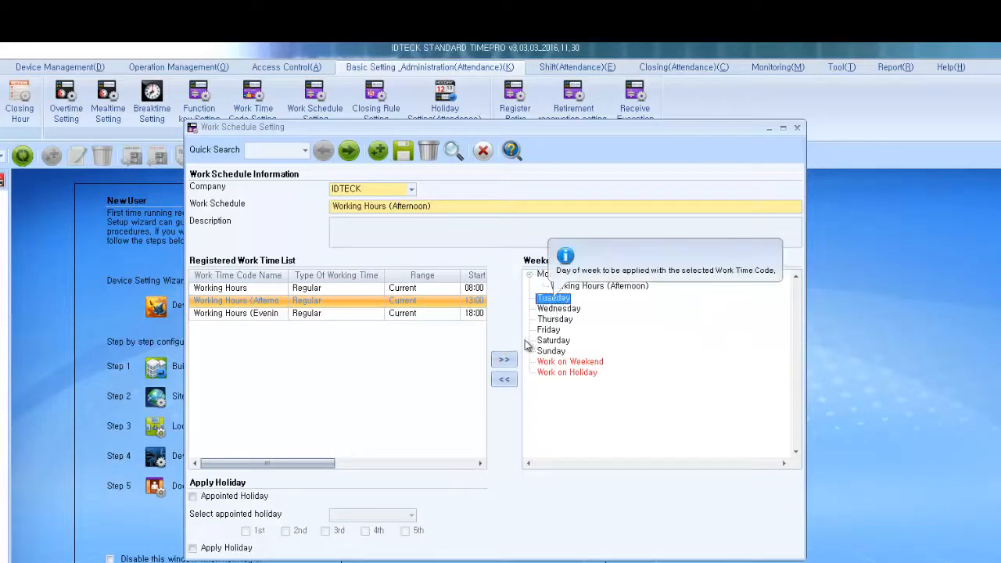
click(504, 359)
click(557, 321)
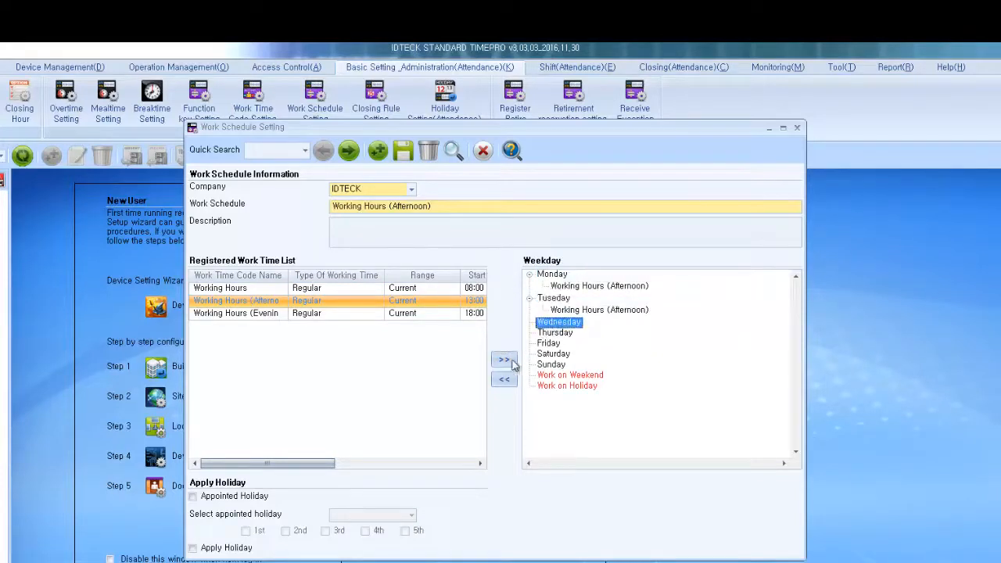
click(504, 361)
click(547, 346)
click(503, 358)
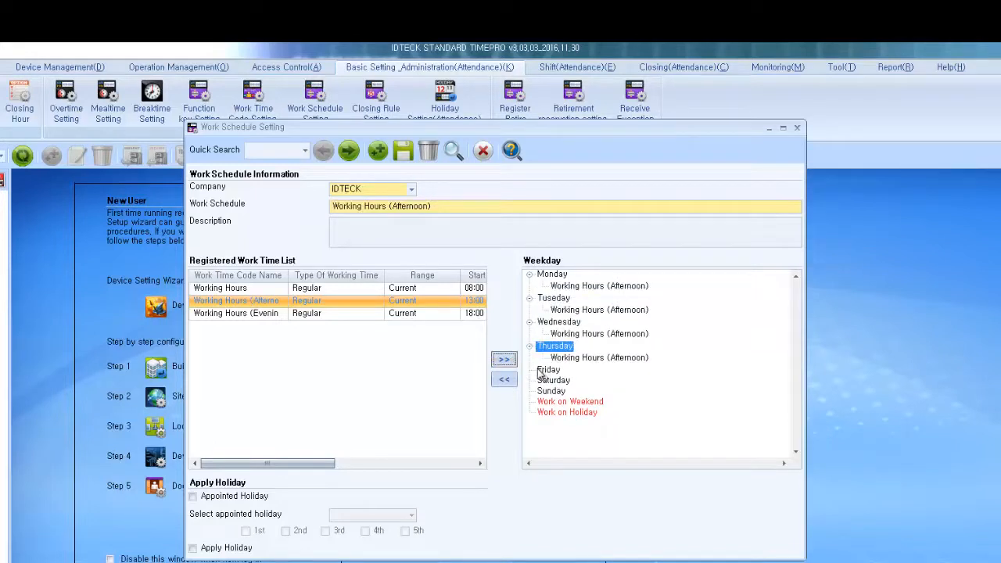
click(547, 369)
click(501, 361)
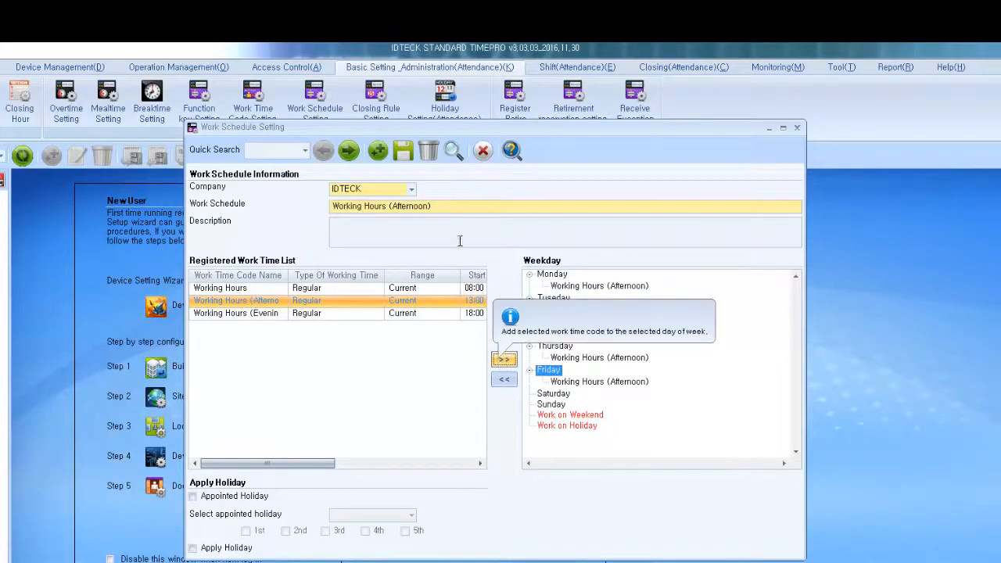
click(403, 151)
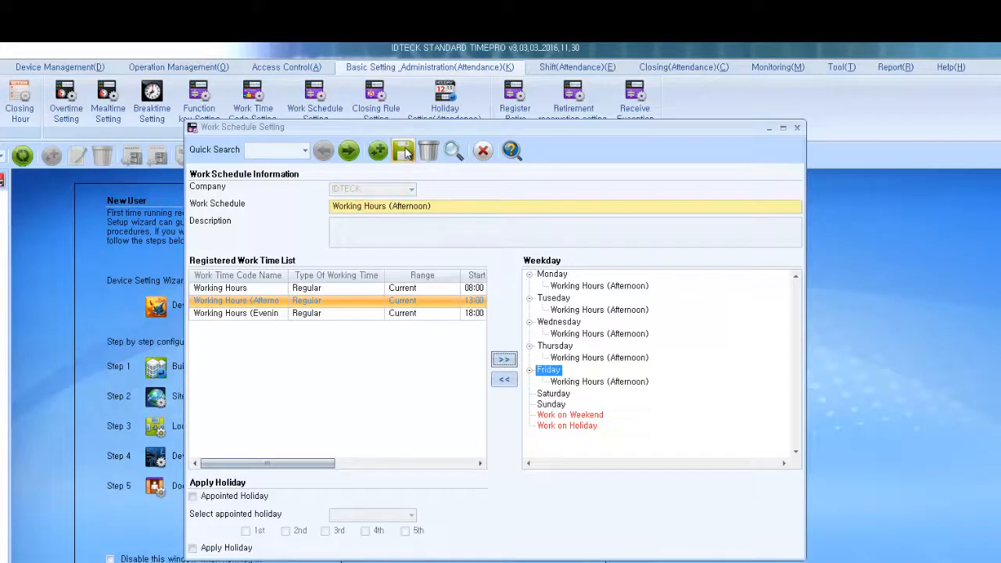
click(617, 439)
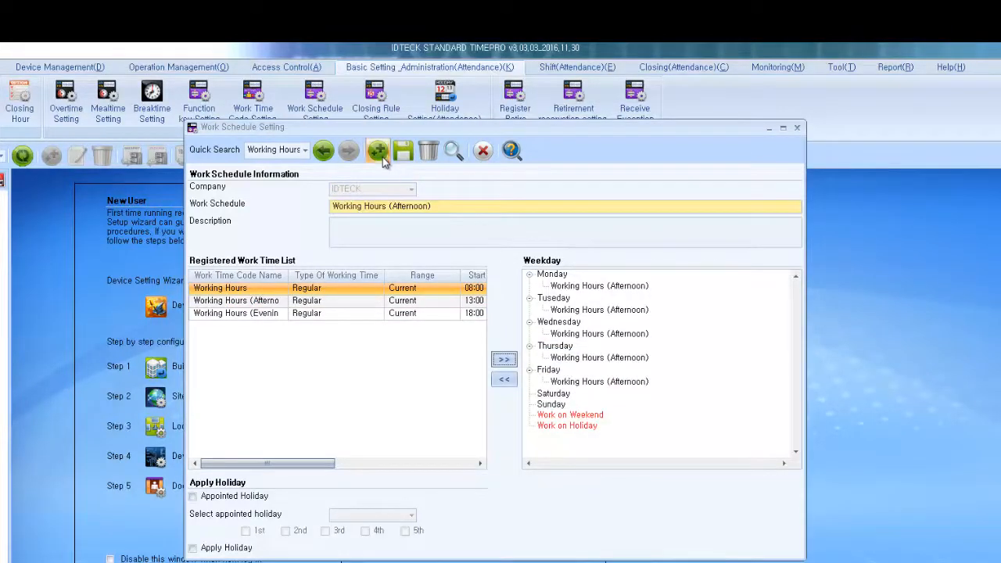
Step: Begin a new IDTECK work schedule named 'Working Hours (Evening)'
click(378, 151)
click(501, 440)
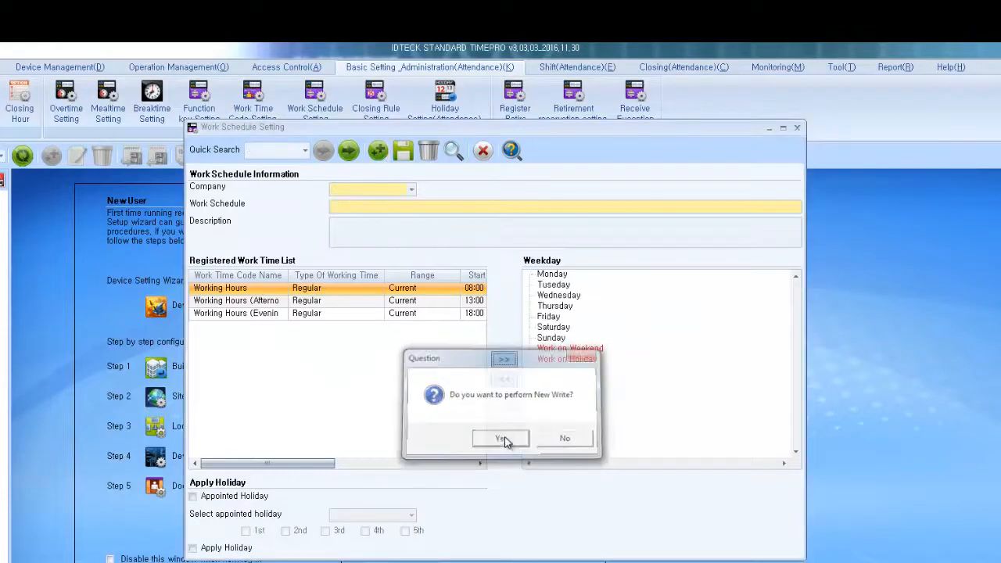
click(378, 190)
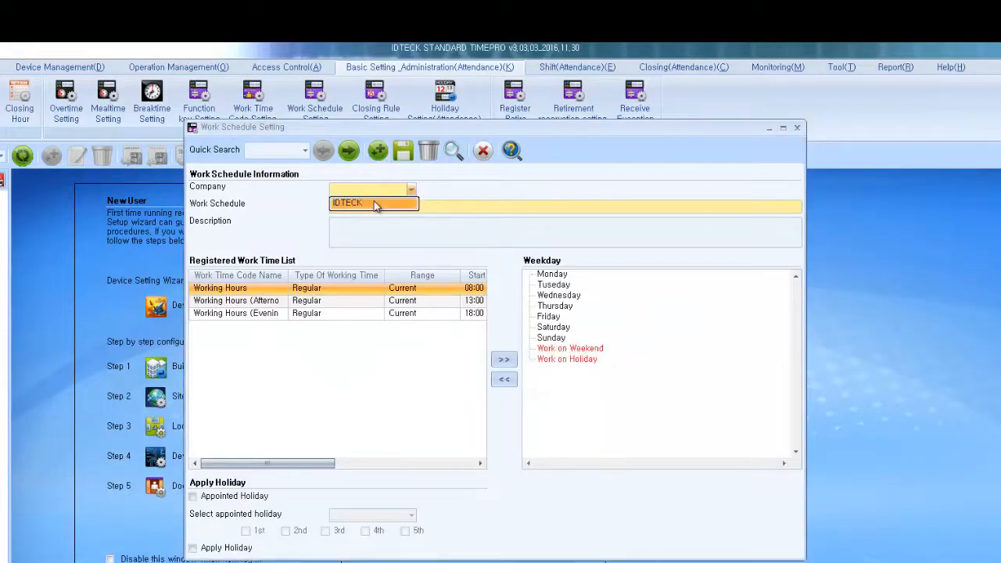
click(375, 203)
click(373, 207)
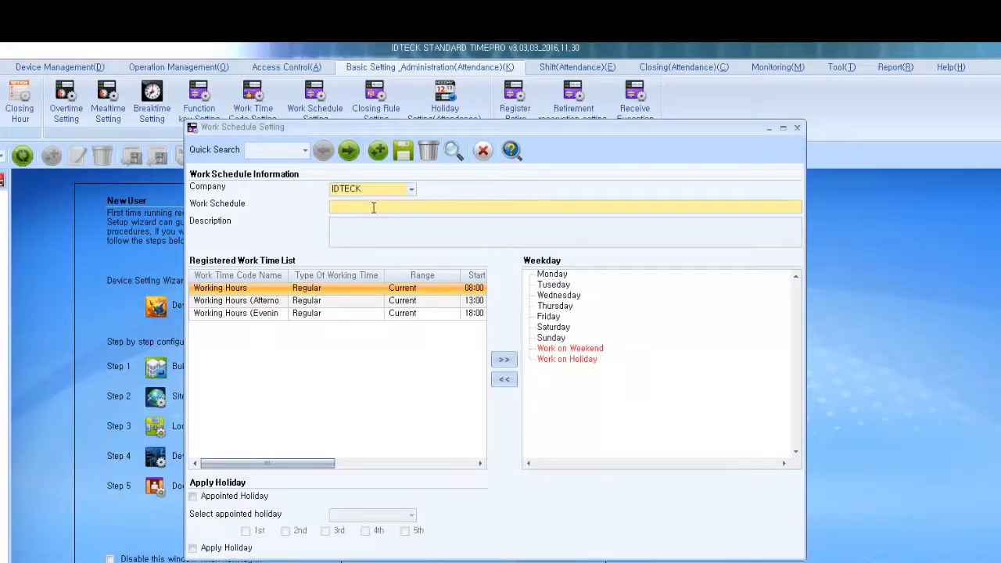
text(Working Hours (Evening))
Step: Assign the evening work time to Monday through Friday and save the schedule
click(436, 314)
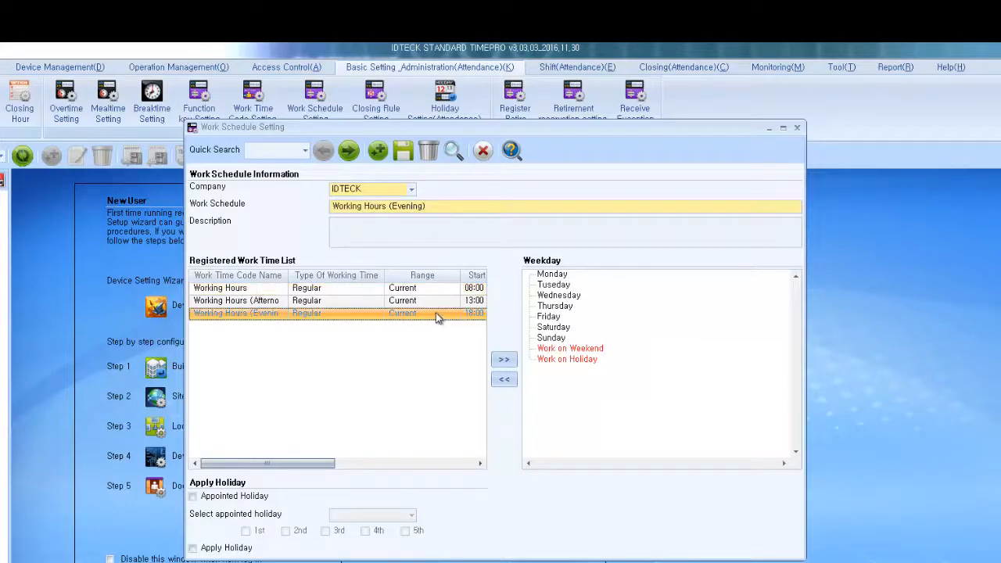
click(551, 275)
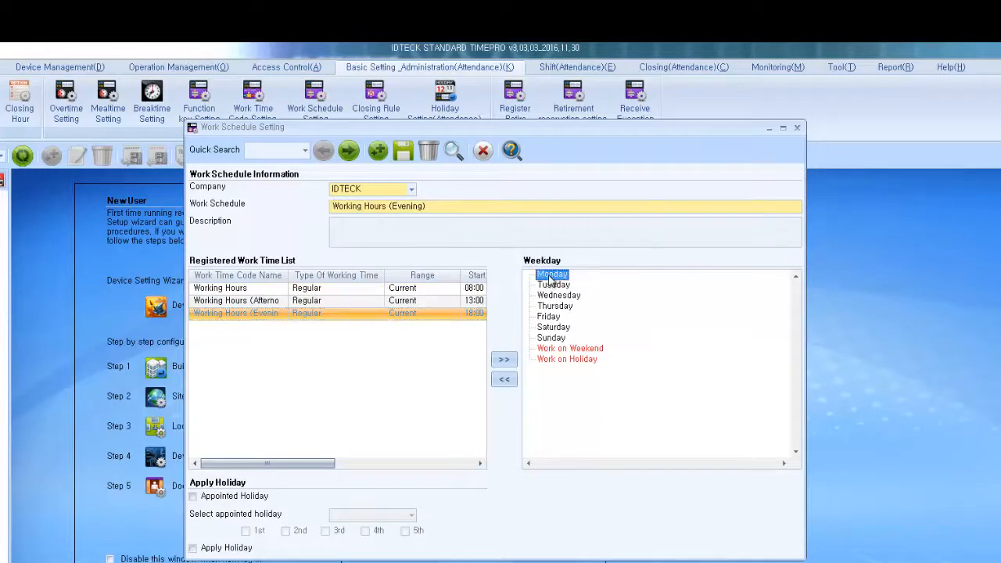
click(504, 360)
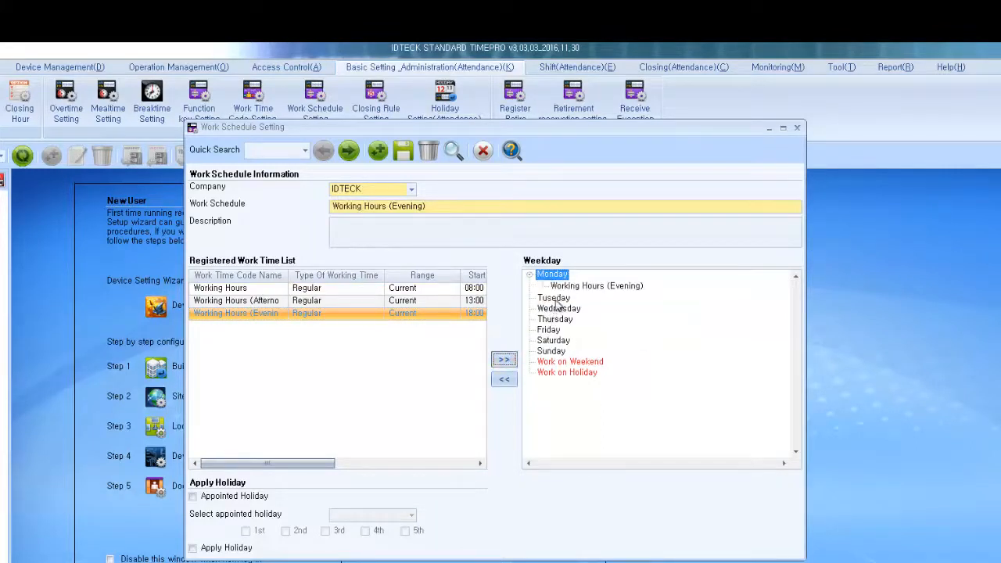
click(553, 299)
click(503, 361)
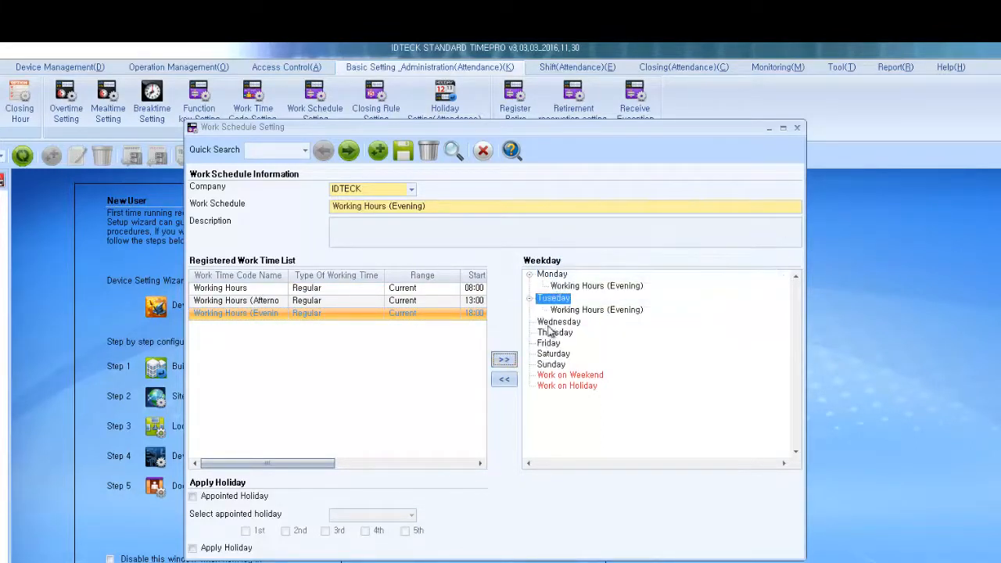
click(502, 361)
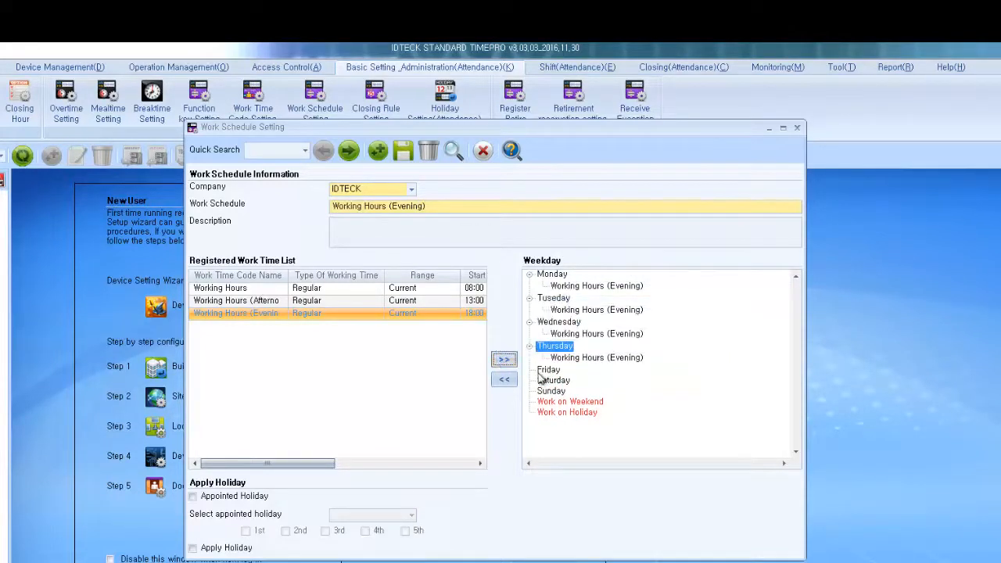
click(502, 360)
click(504, 360)
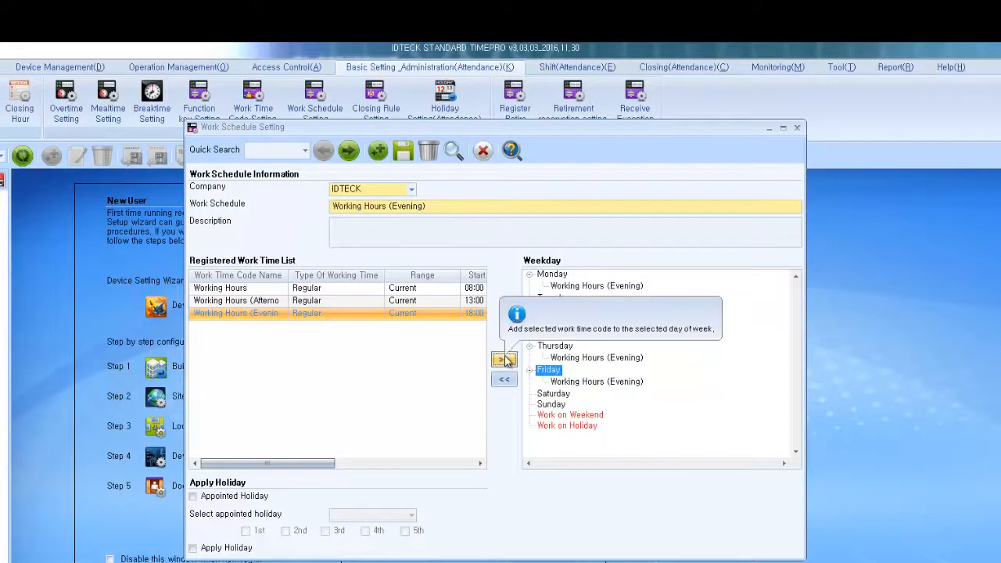
click(407, 159)
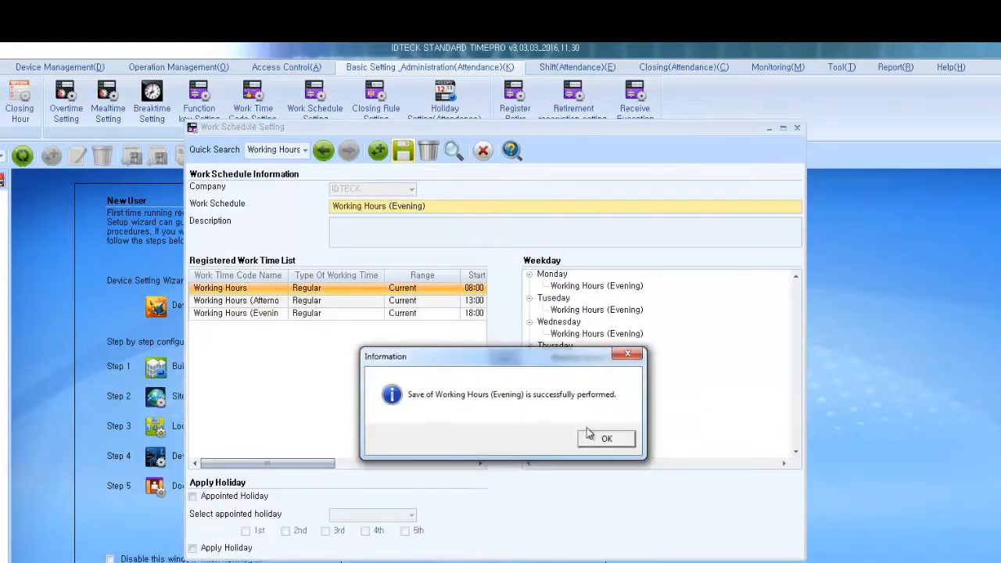
click(604, 439)
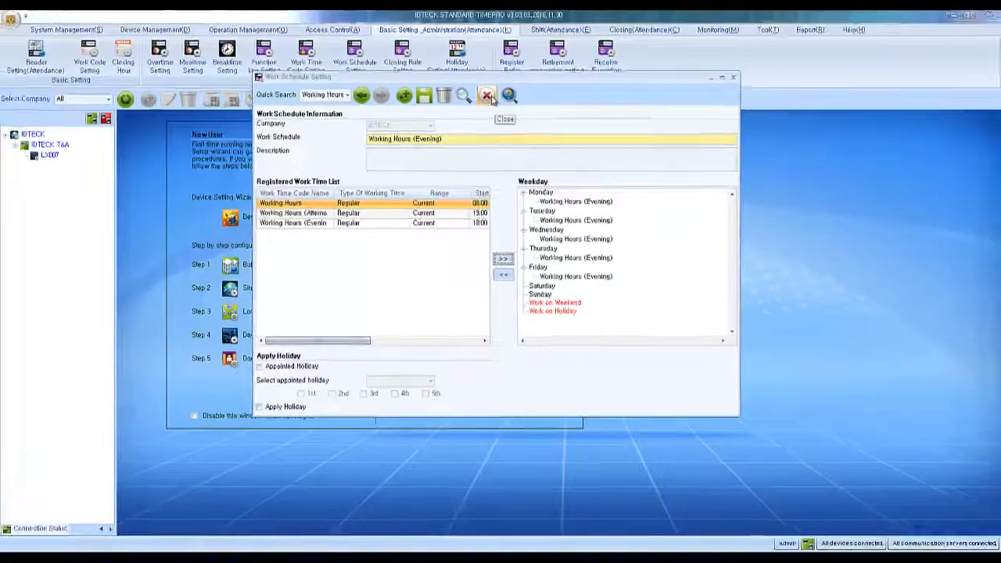
Step: Close the work schedule window and start an IDTECK shift named 'Morning'
click(483, 150)
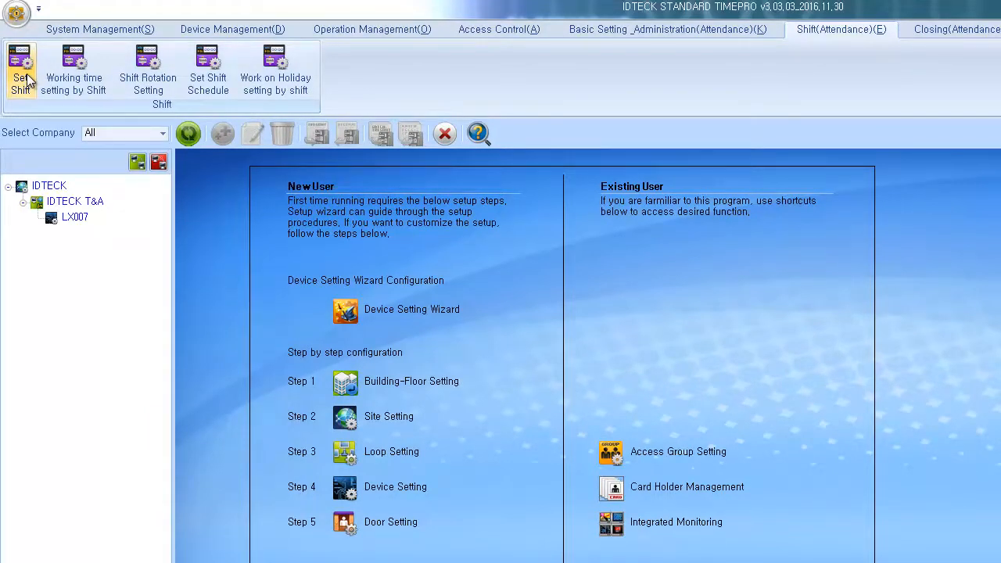
click(28, 81)
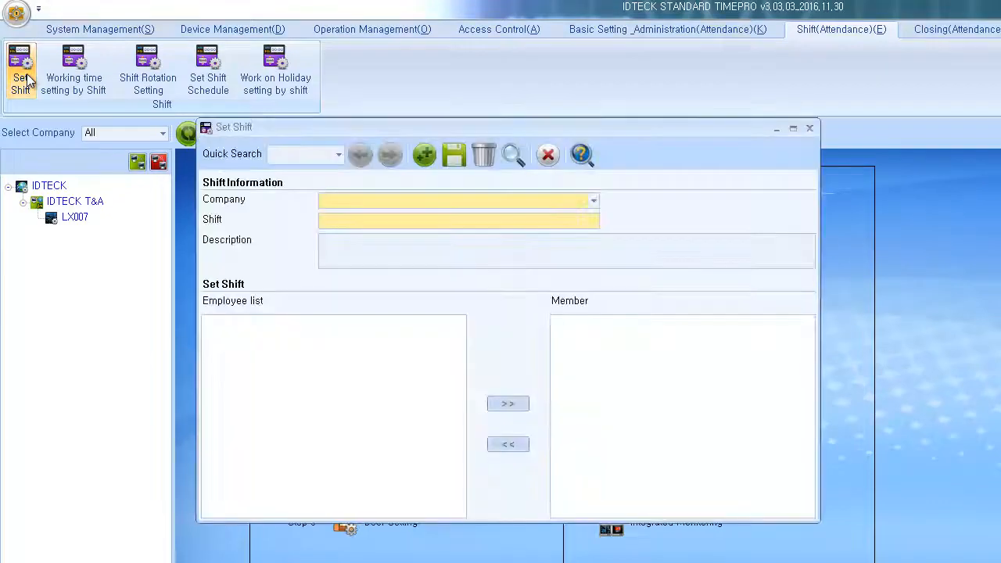
click(346, 201)
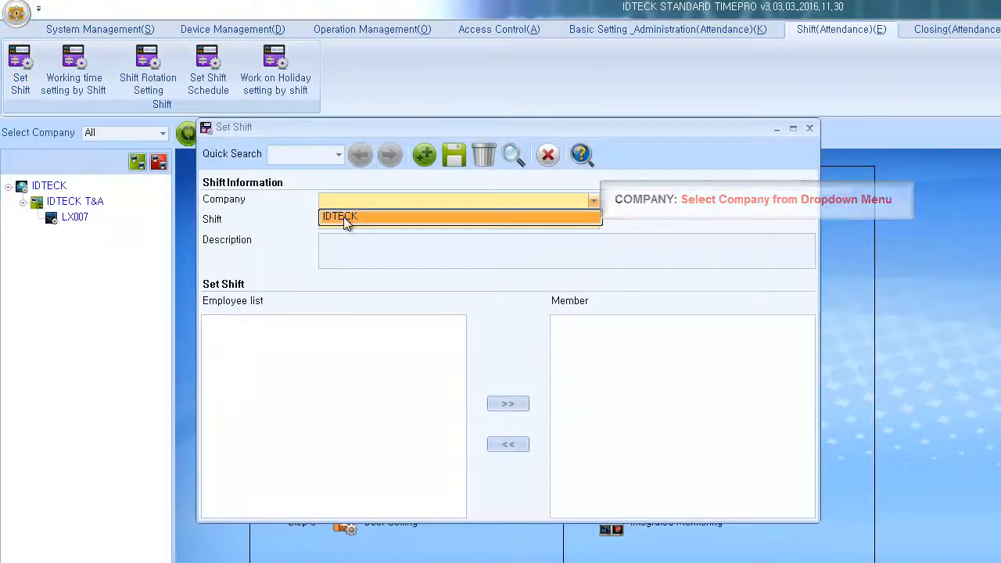
click(345, 218)
click(343, 217)
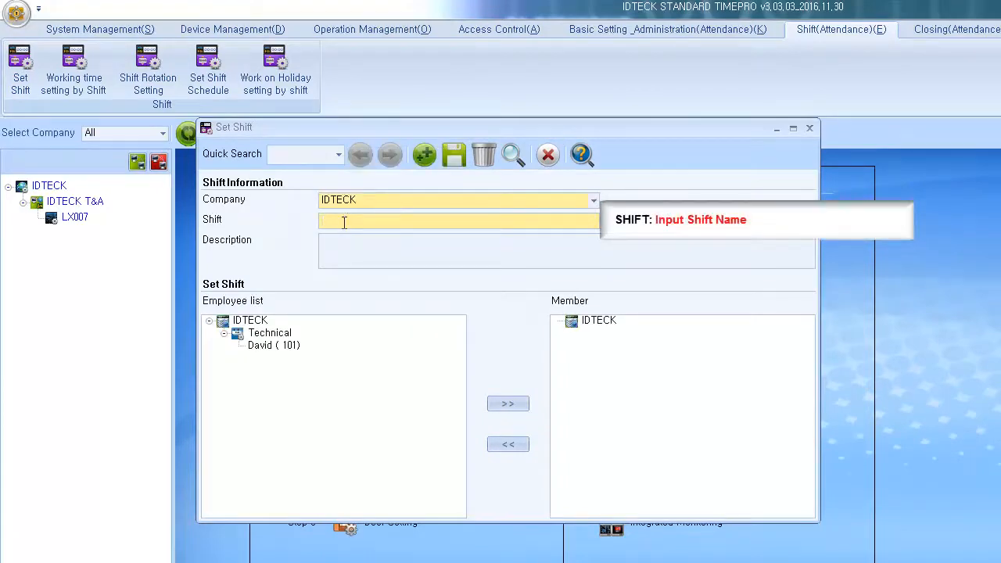
text(Morning)
Step: Add the Technical department's employee 101 as a member, save the shift, and close
click(273, 348)
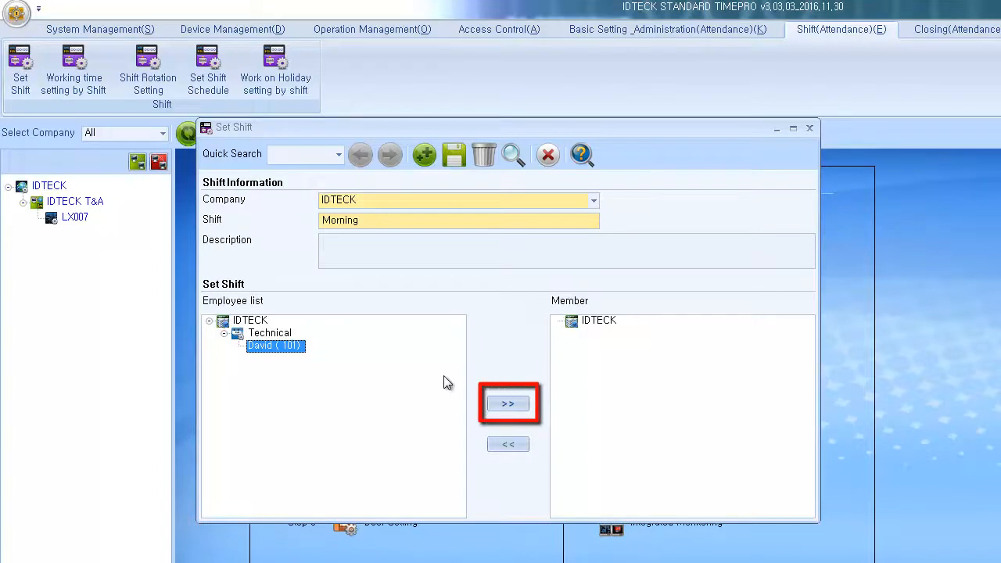
click(509, 403)
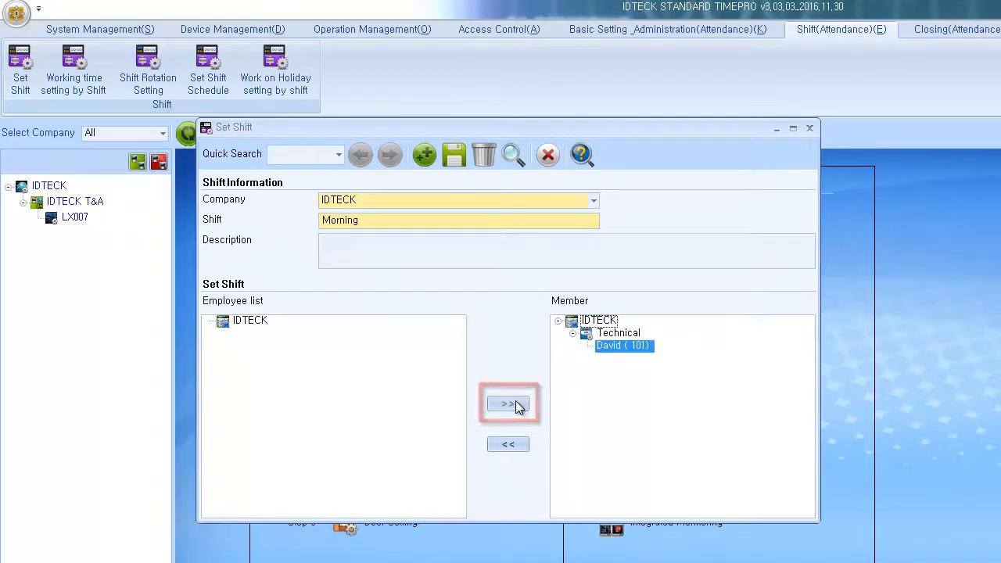
click(456, 157)
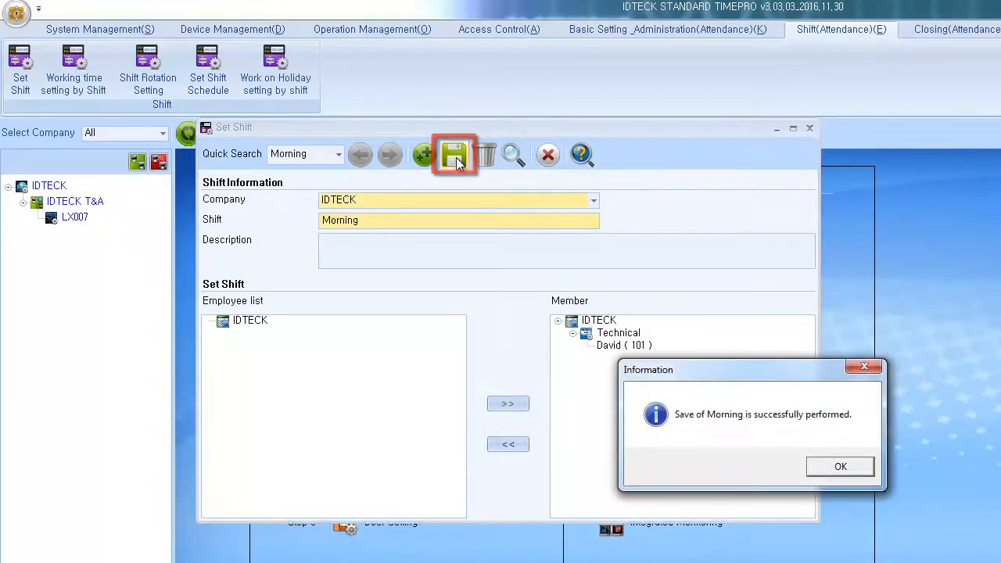
click(820, 463)
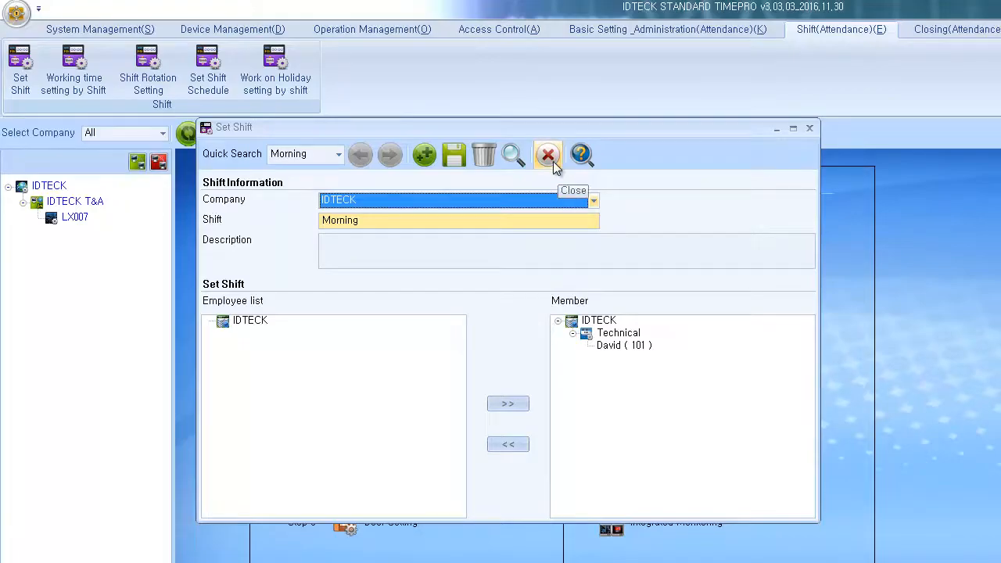
click(550, 156)
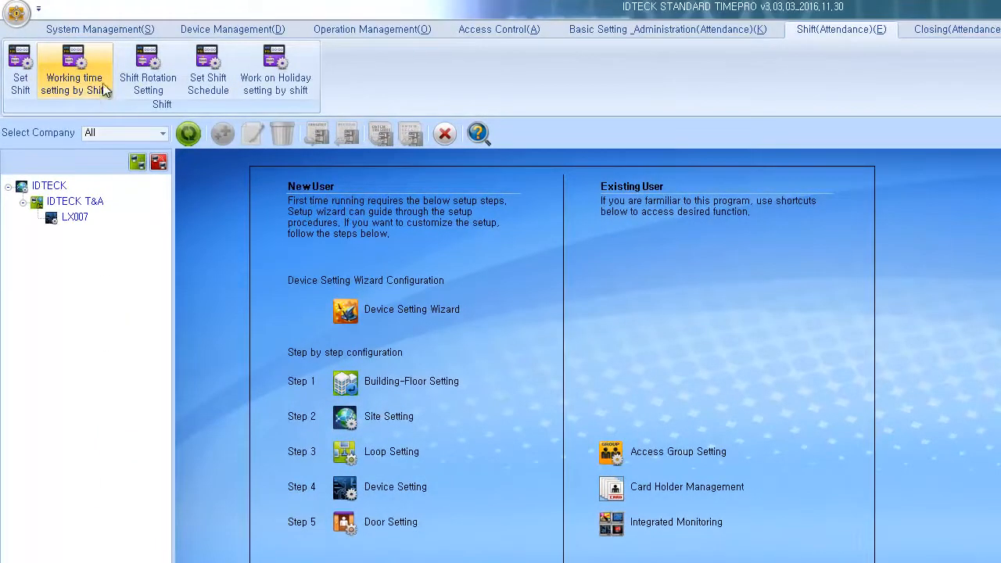
Step: Create an IDTECK working time named 'Morning Shift' and add the Morning shift to it
click(107, 79)
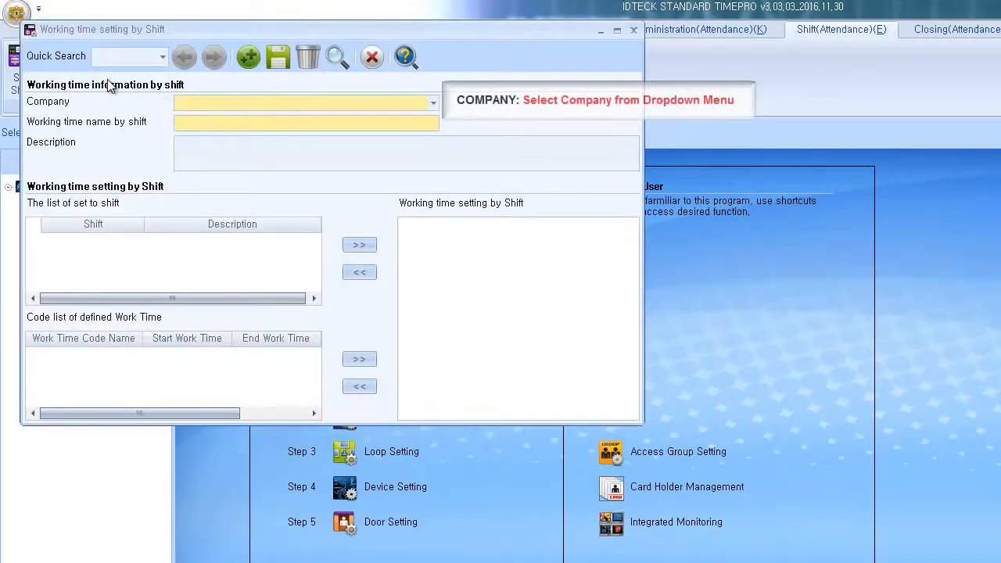
click(225, 101)
click(220, 119)
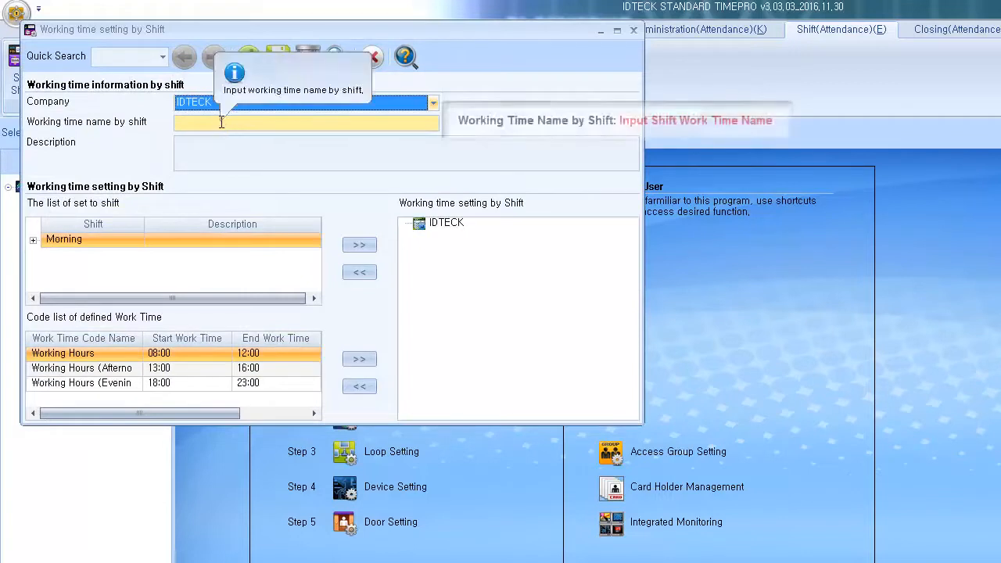
text(Morning)
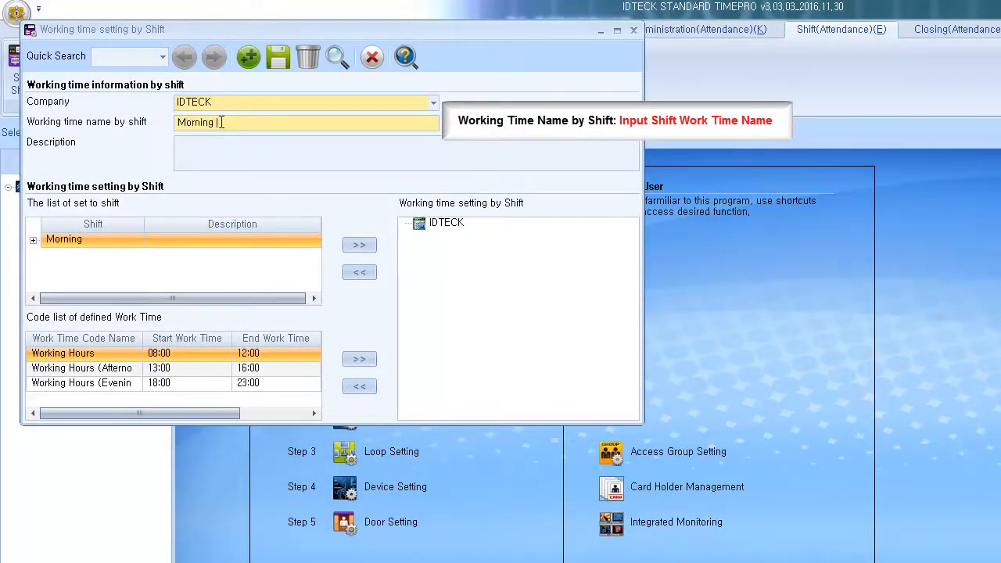
text( Shift)
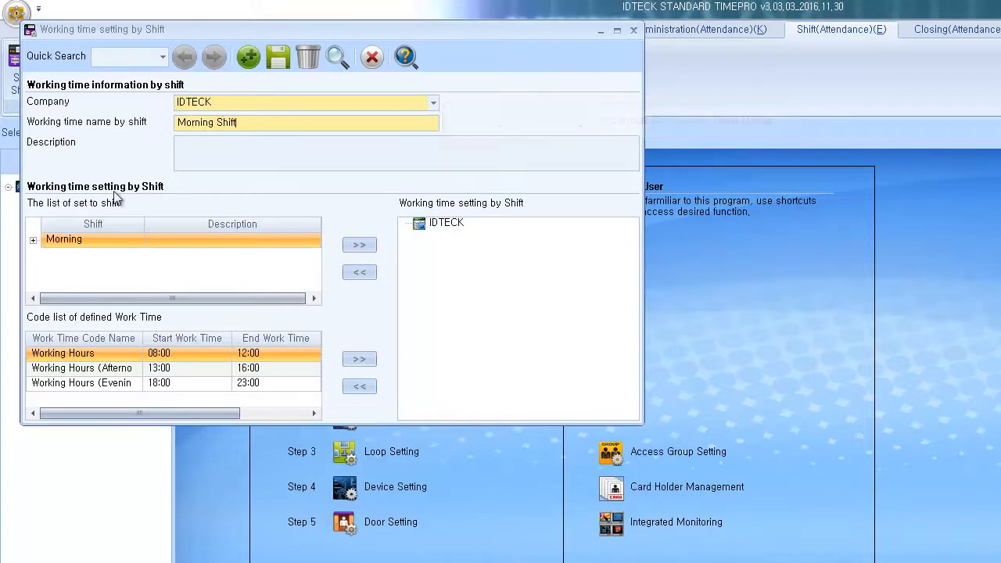
click(36, 239)
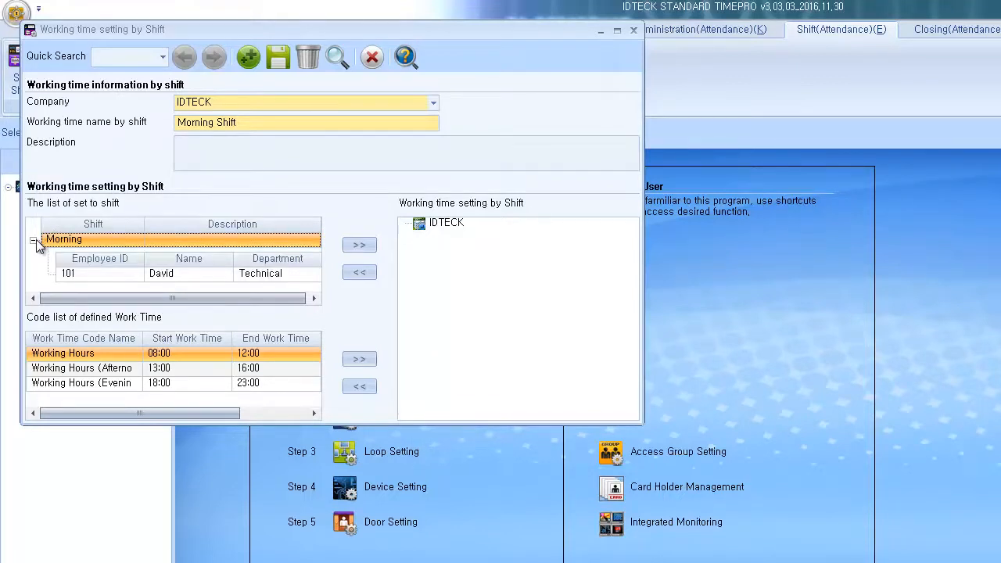
click(119, 240)
click(359, 246)
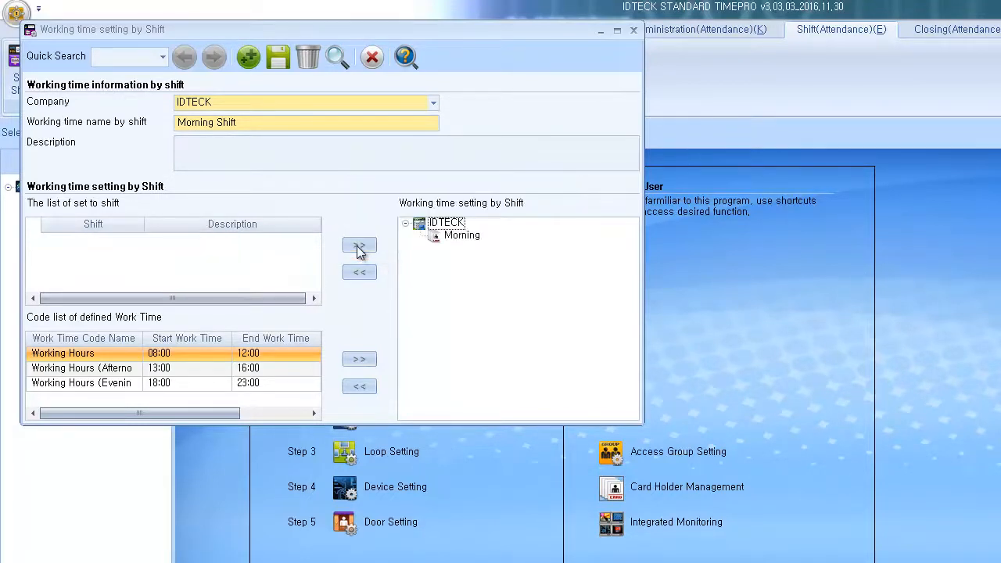
Step: Assign the 08:00–12:00 Working Hours to Morning, save, and close the window
click(91, 356)
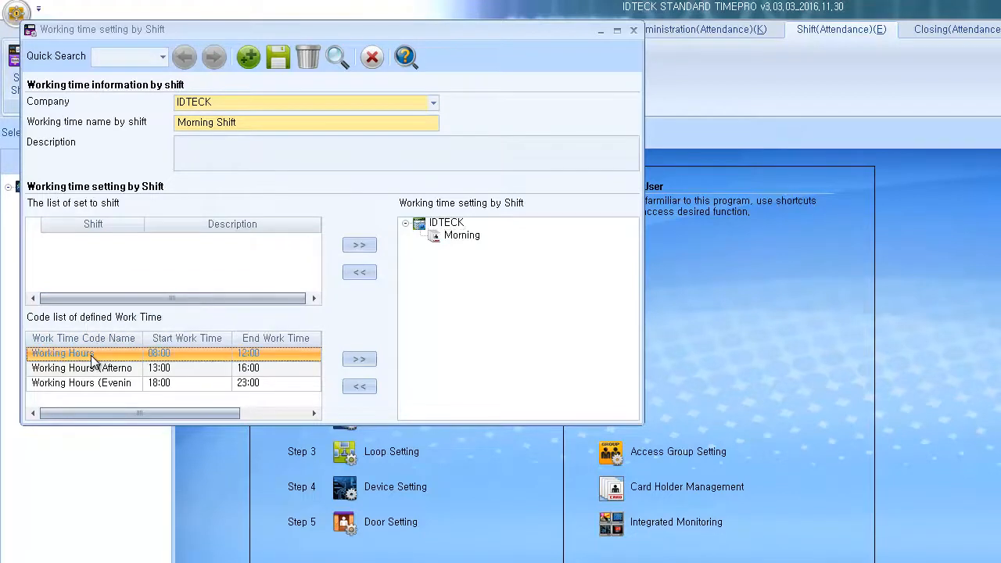
click(439, 240)
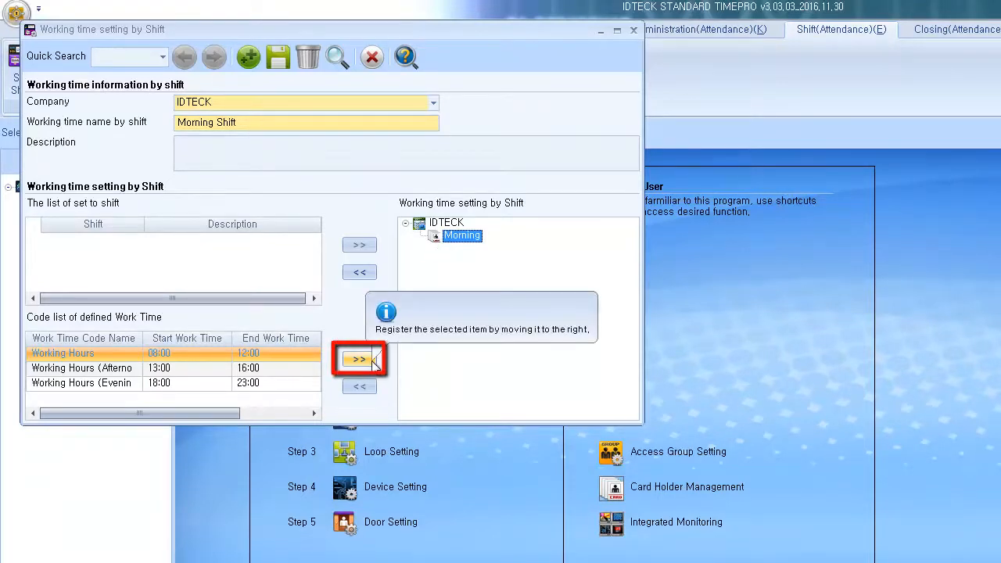
click(371, 361)
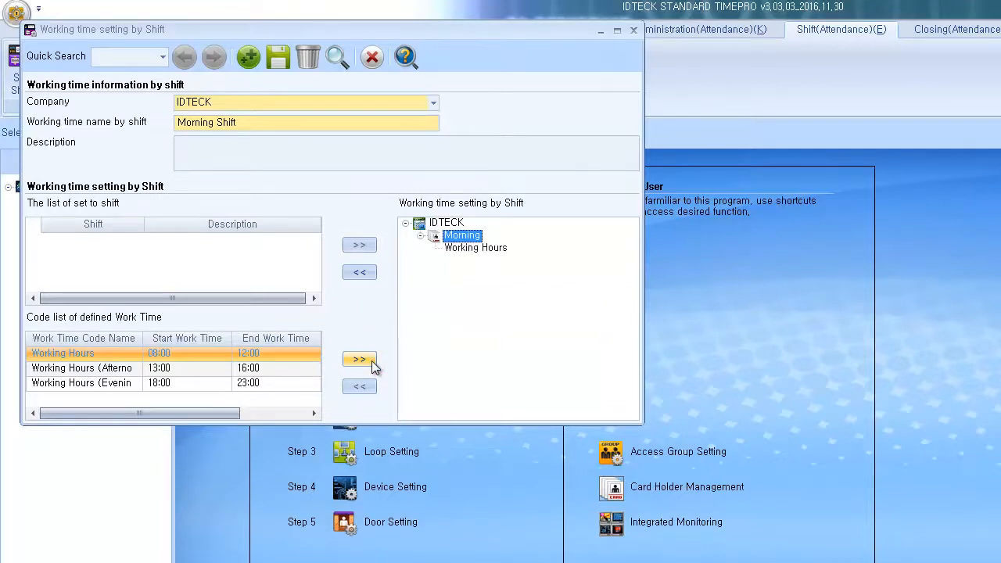
click(274, 61)
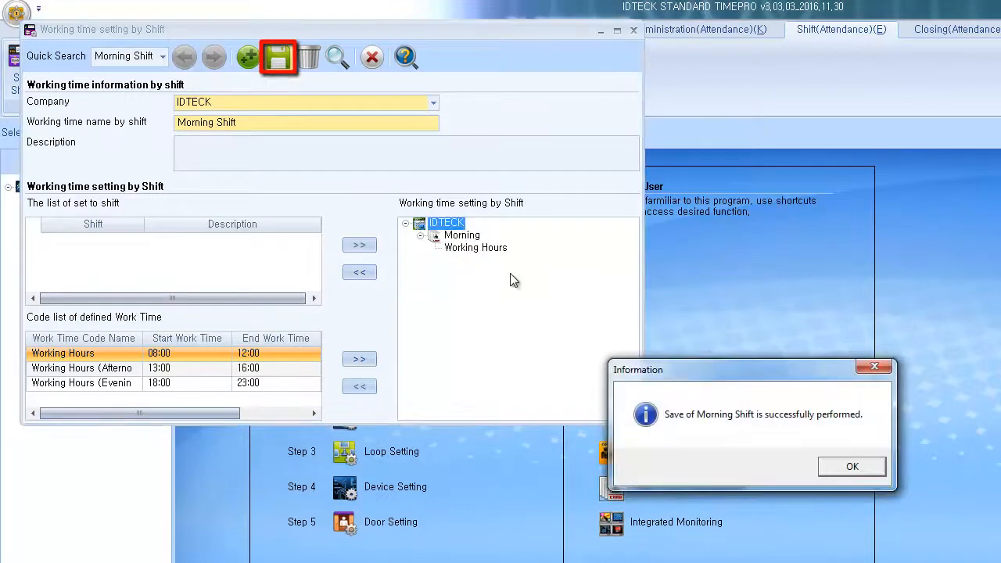
click(850, 466)
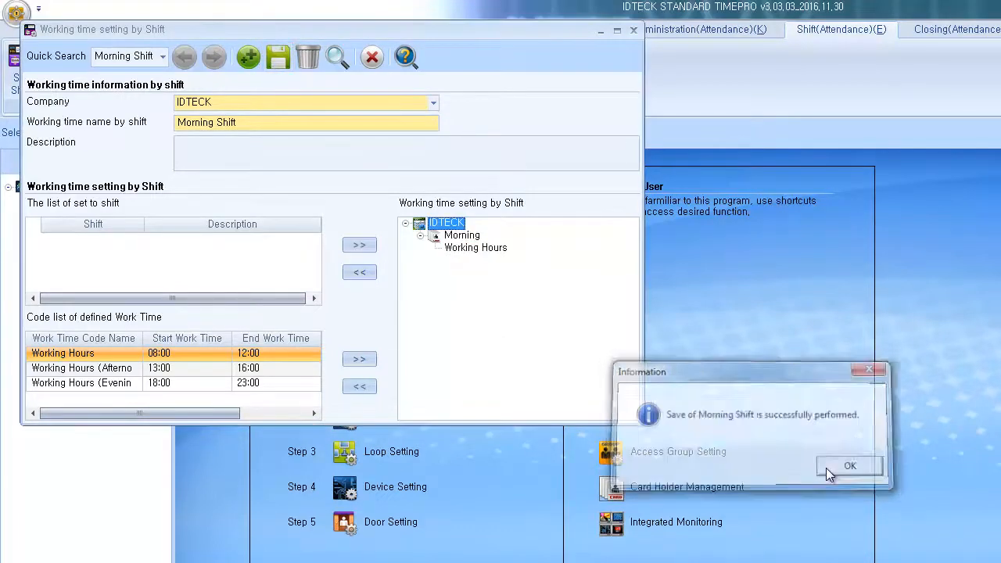
click(373, 57)
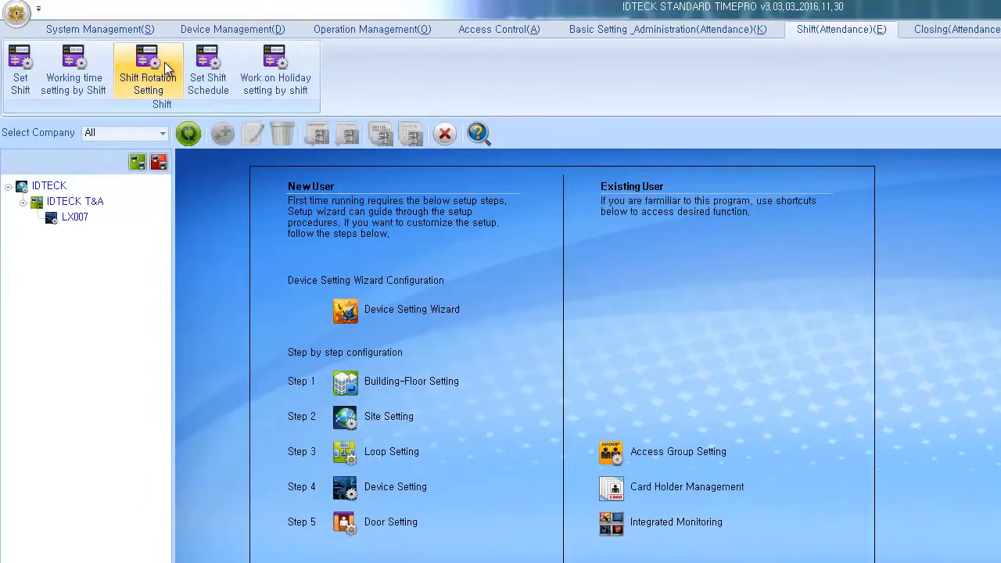
Step: Start an IDTECK shift rotation named 'Rotation 1'
click(165, 66)
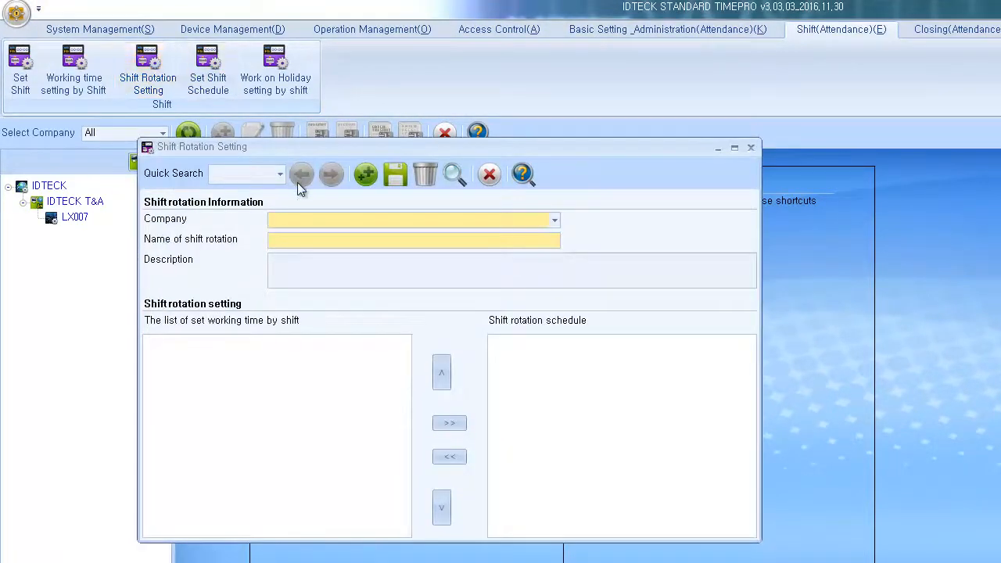
click(374, 219)
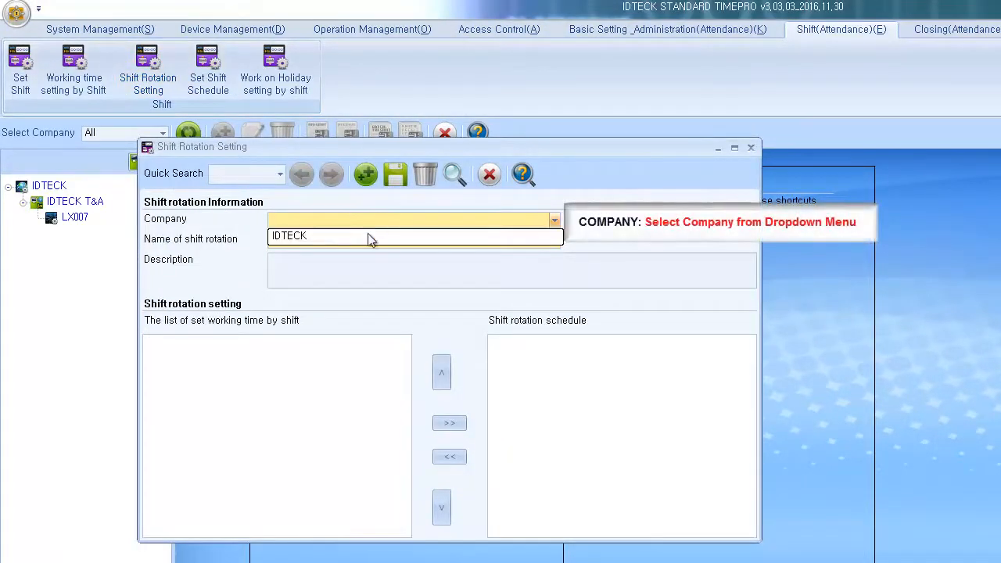
click(366, 236)
click(367, 241)
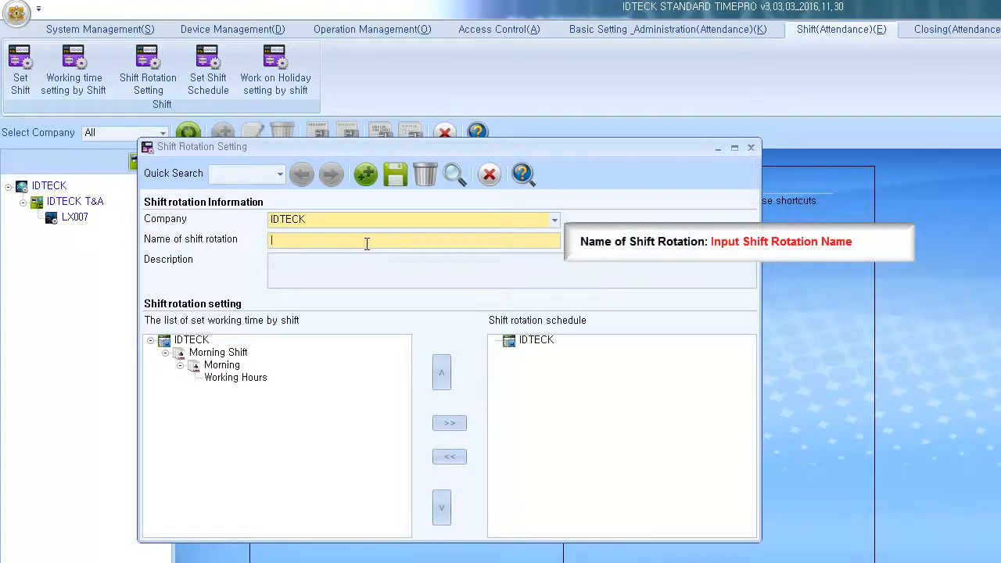
text(Rotation 1)
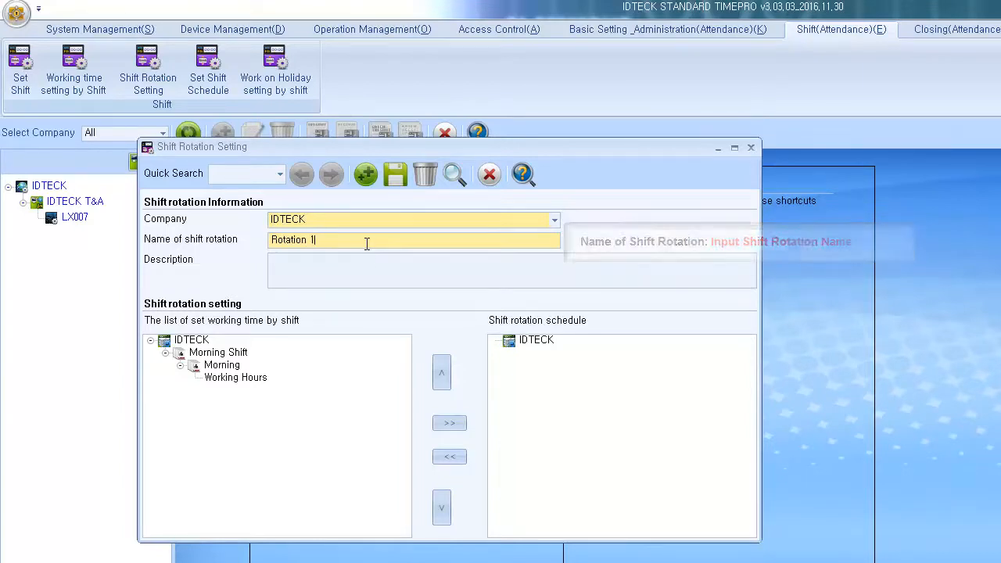
Step: Add Morning Shift to the rotation, save it, and close the window
click(237, 378)
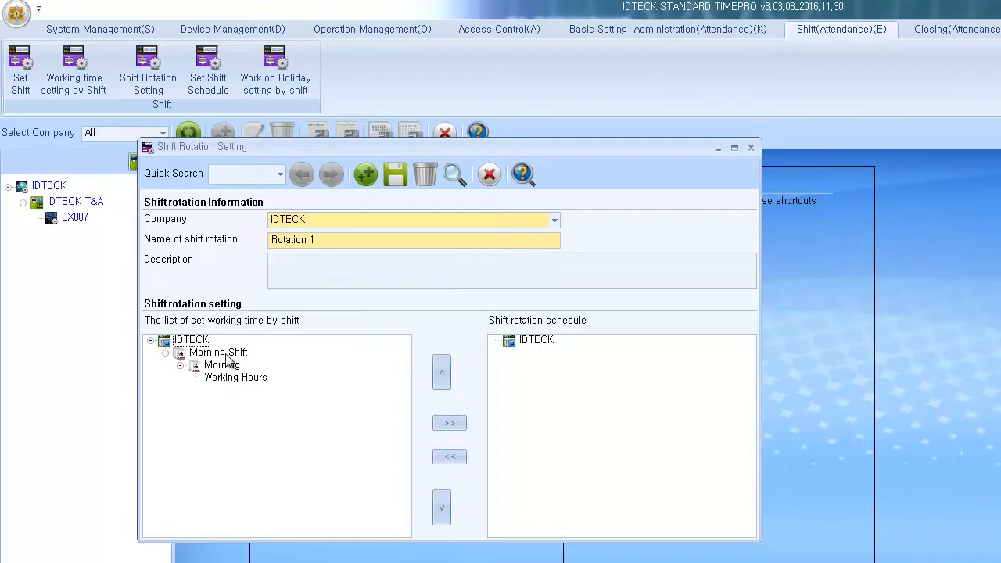
click(226, 354)
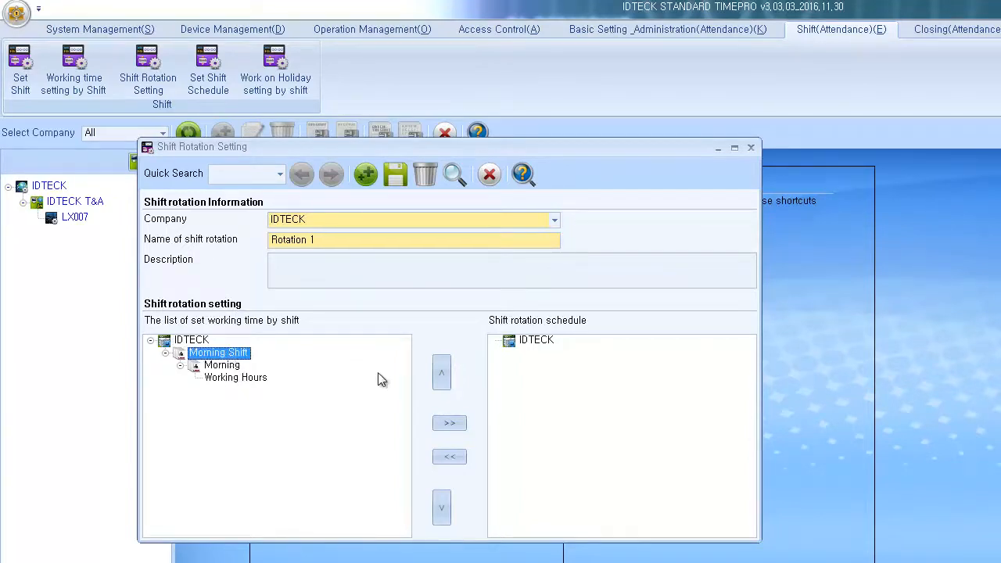
click(448, 423)
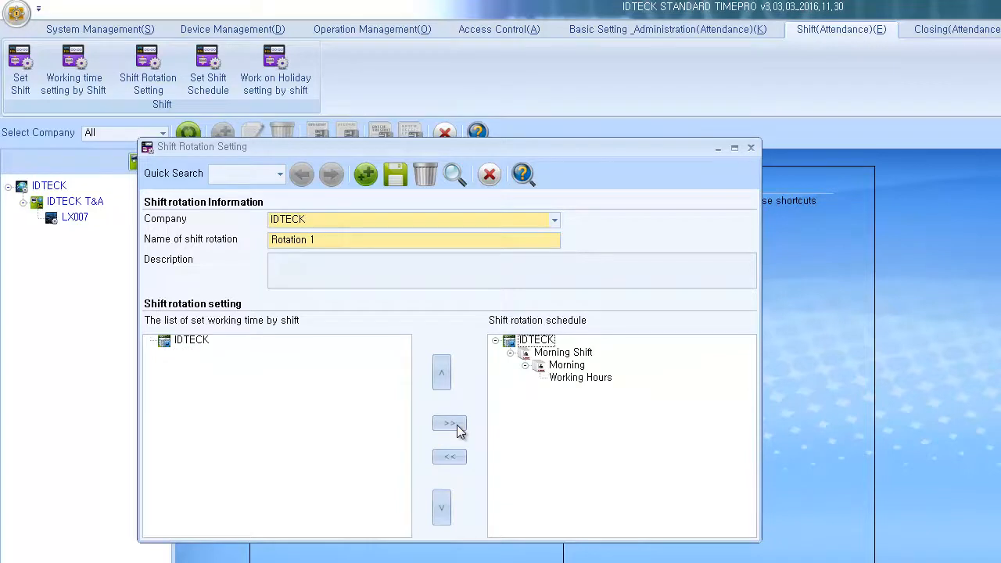
click(403, 177)
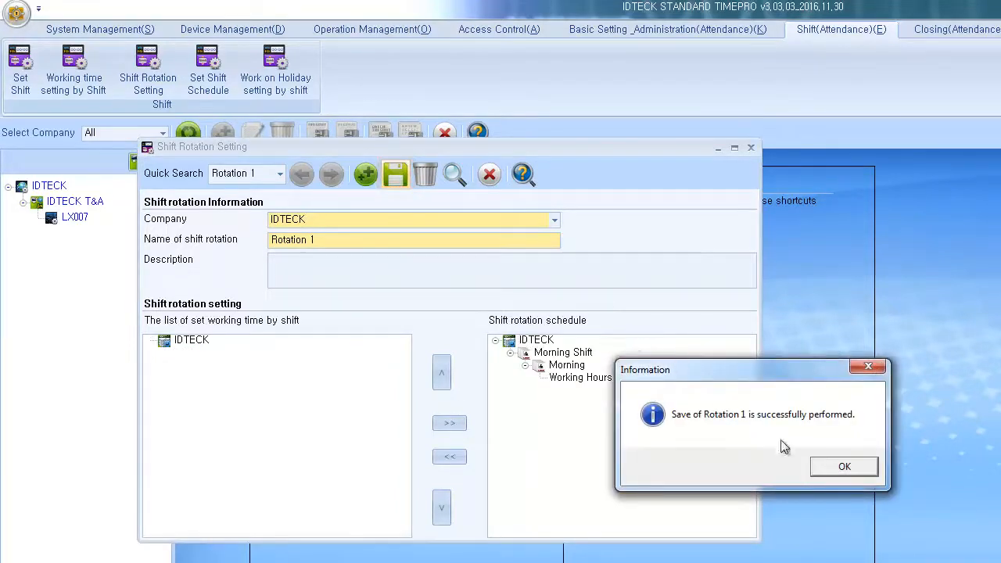
click(816, 471)
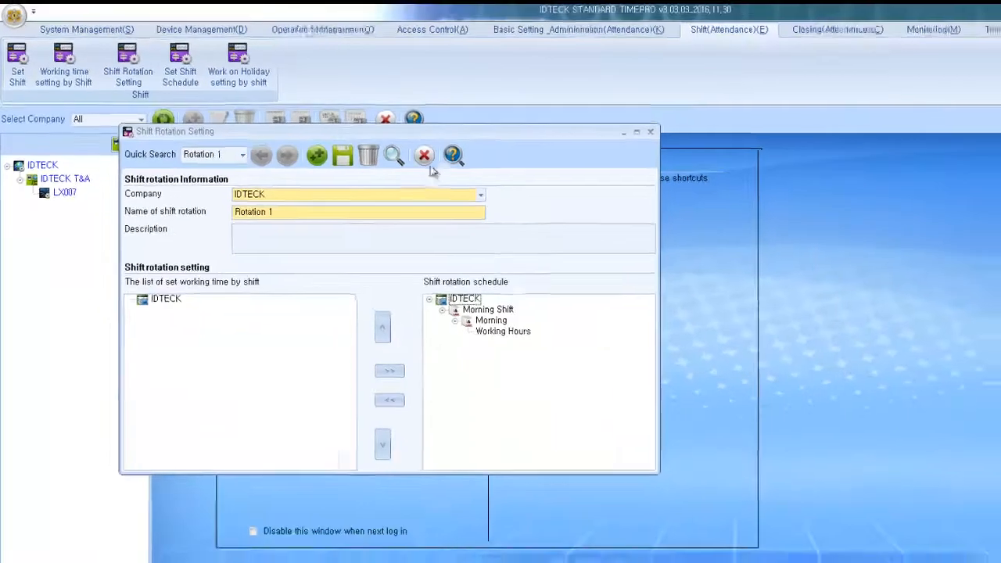
click(424, 155)
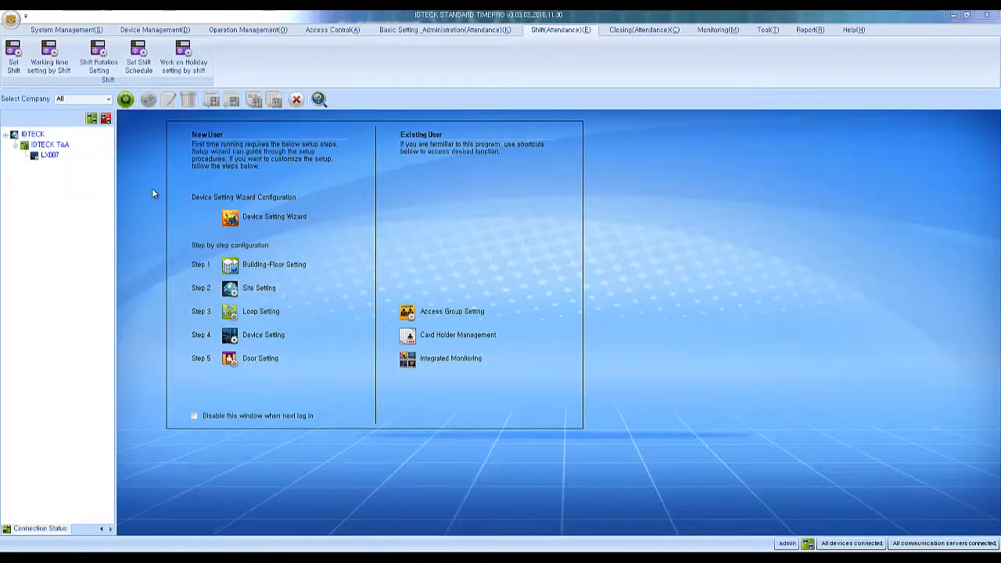
Step: Show the IDTECK shift schedule, listing Rotation 1 with the February 2017 calendar
click(138, 61)
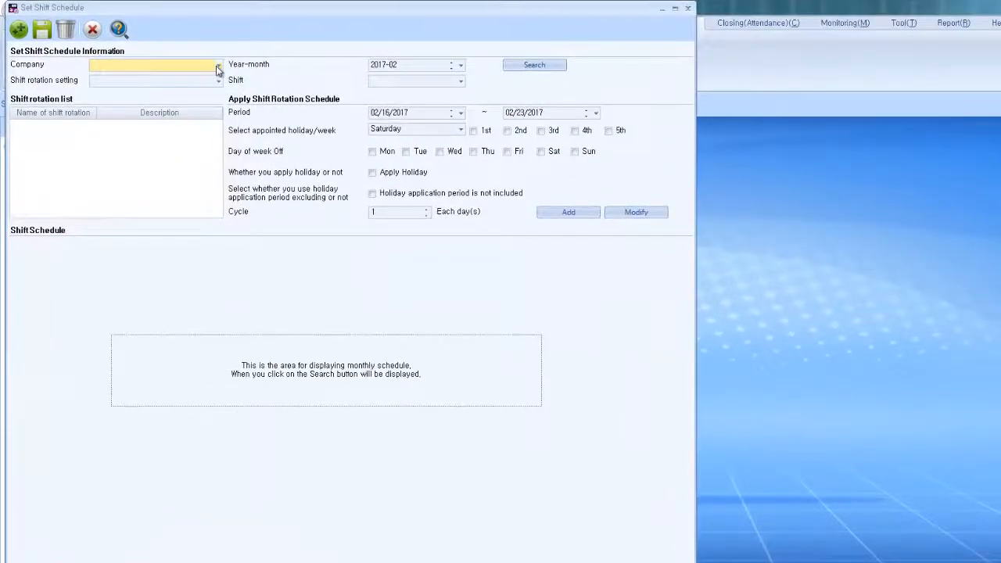
click(217, 65)
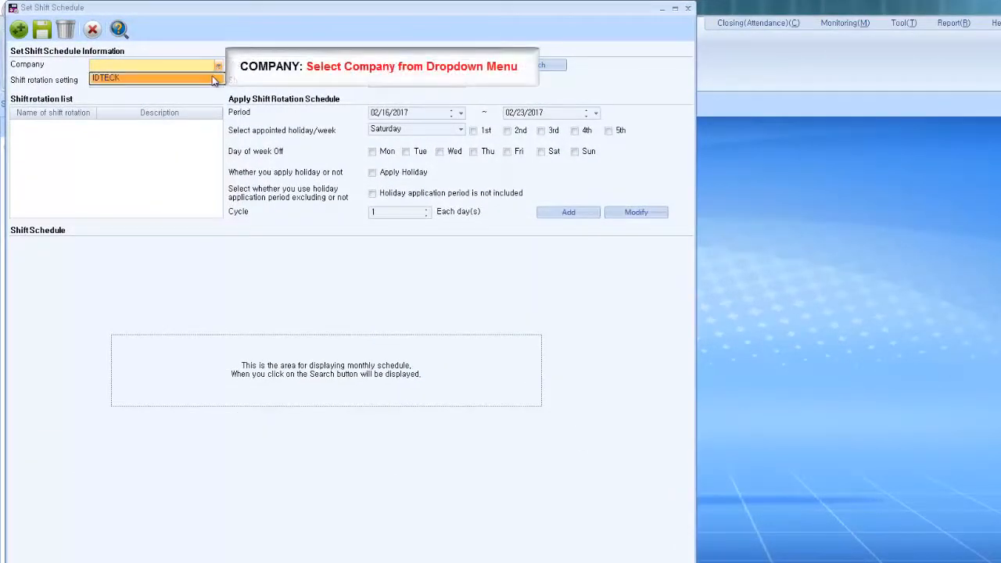
click(214, 80)
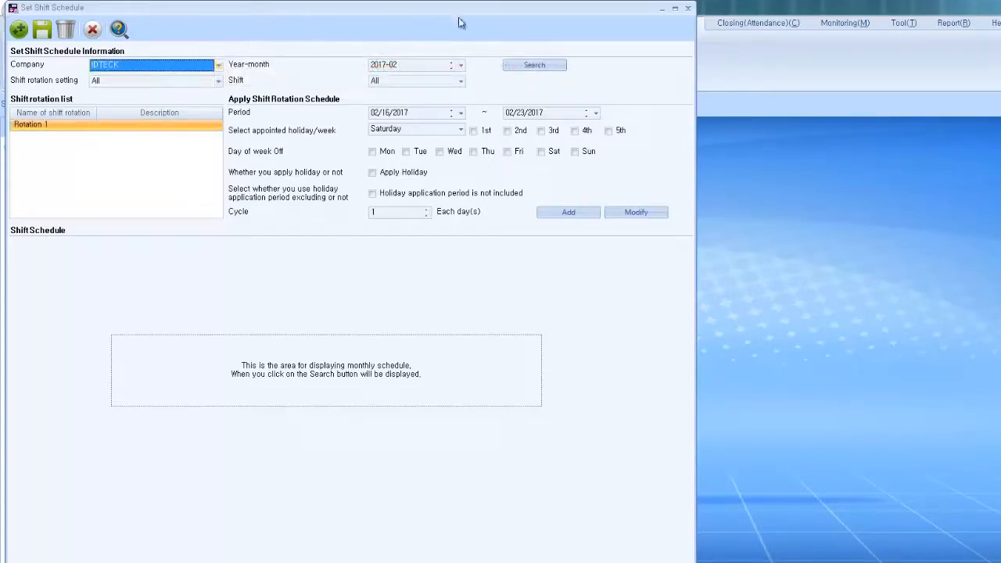
click(524, 66)
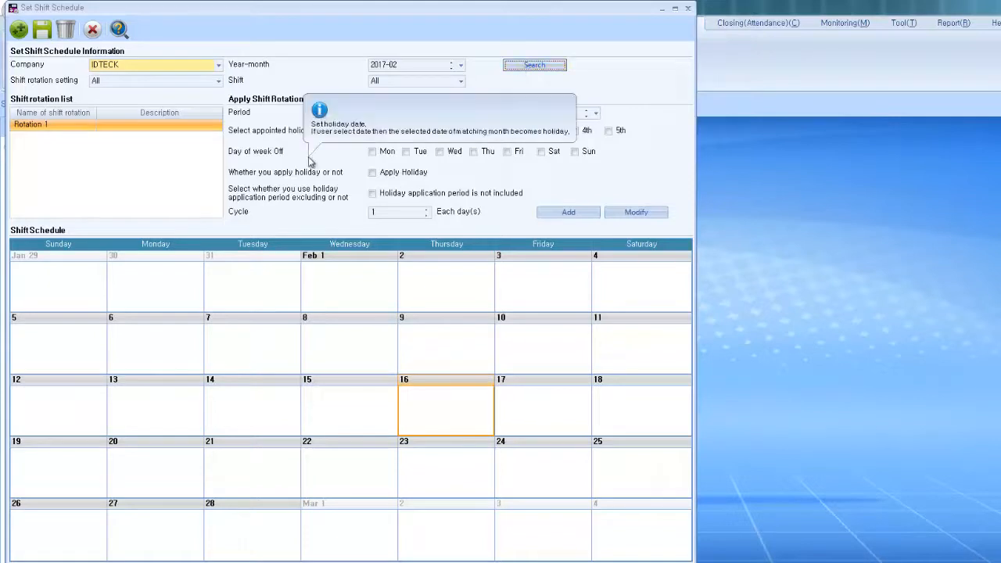
mouse_move(335, 114)
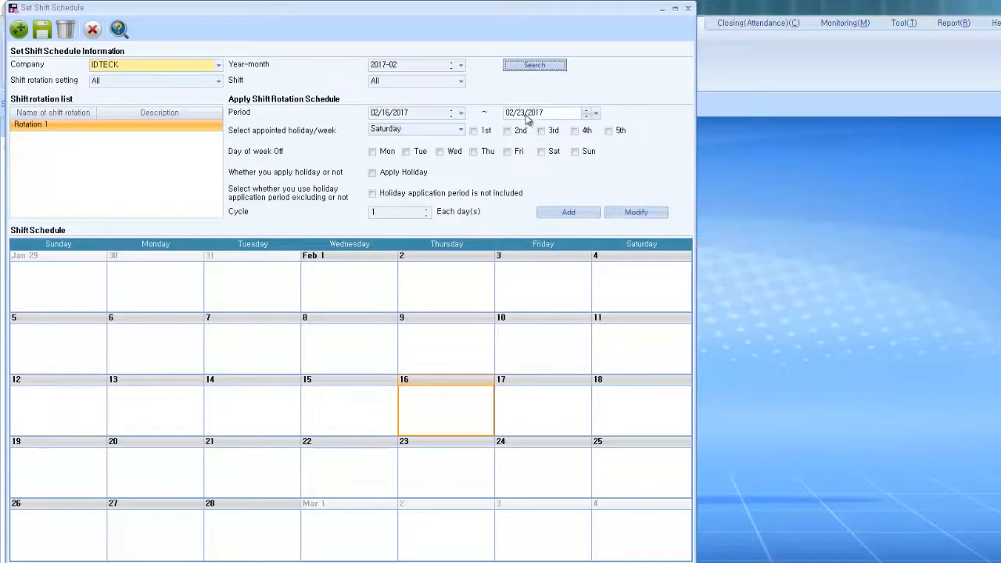
Step: Make Thursday a day off, add Rotation 1 for February 16–23, and save the schedule
click(473, 150)
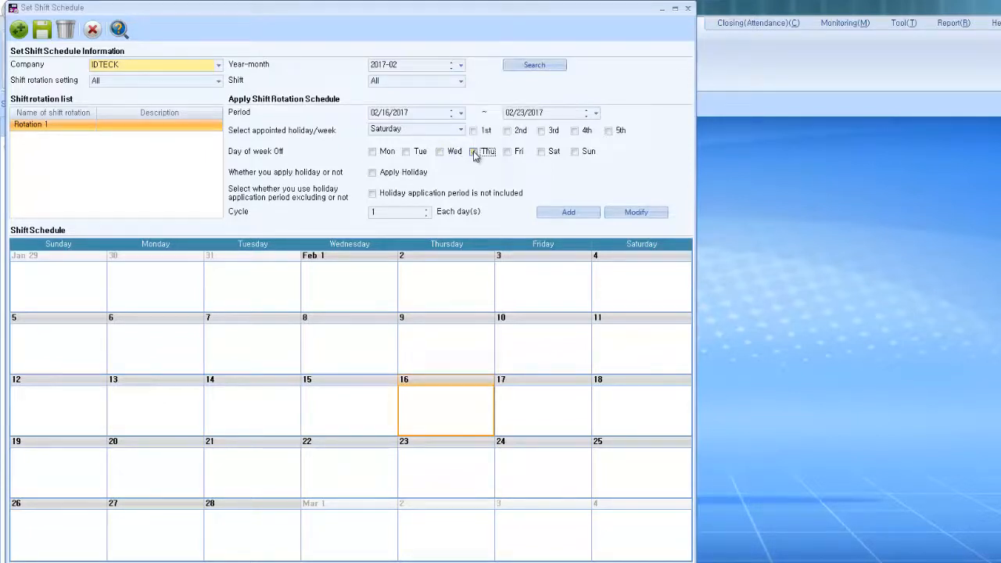
click(580, 214)
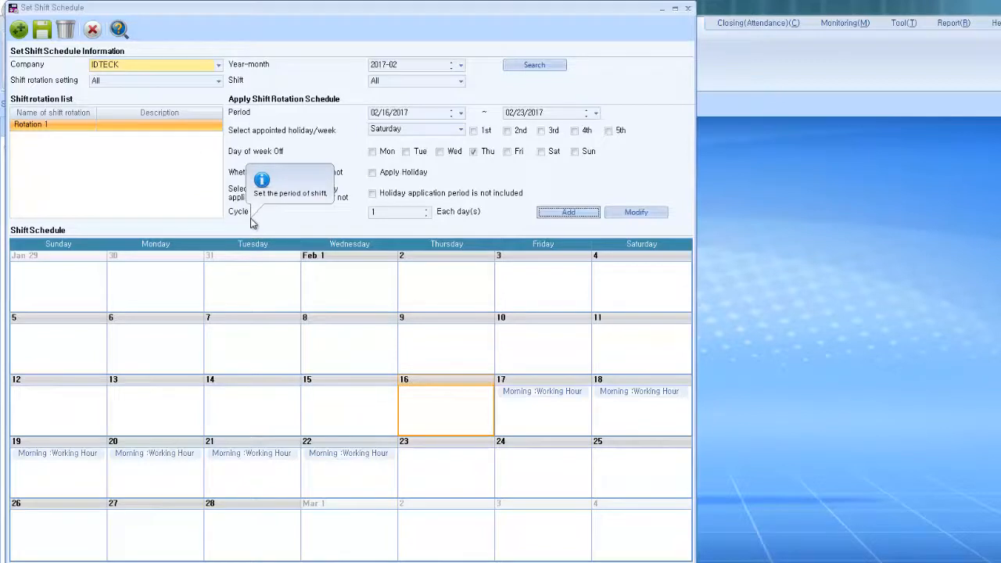
click(43, 30)
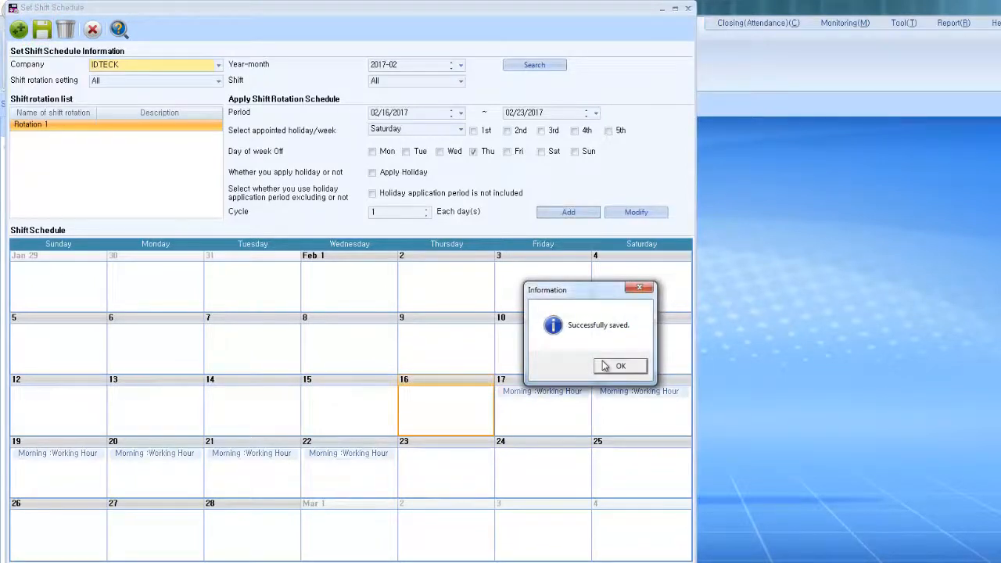
click(605, 366)
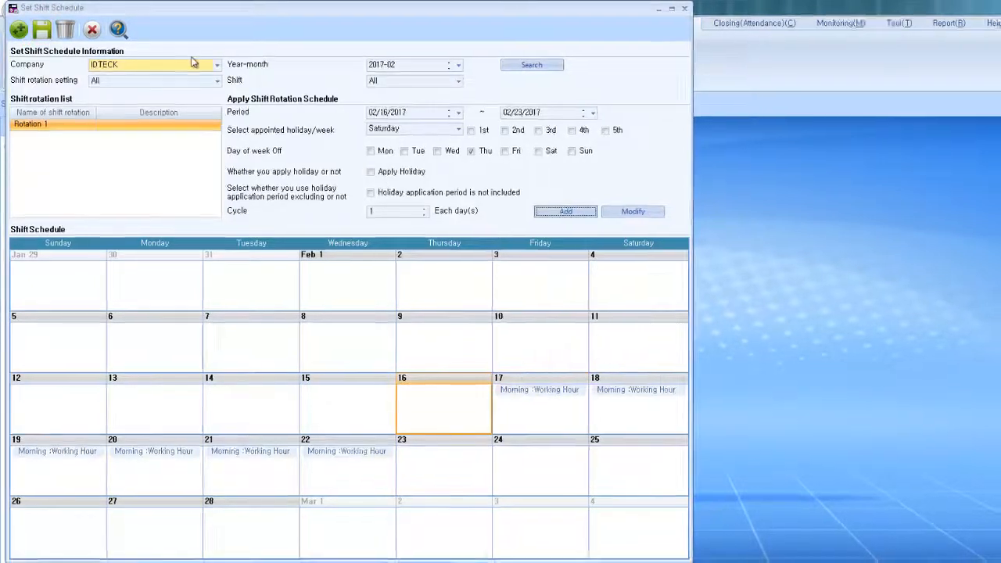